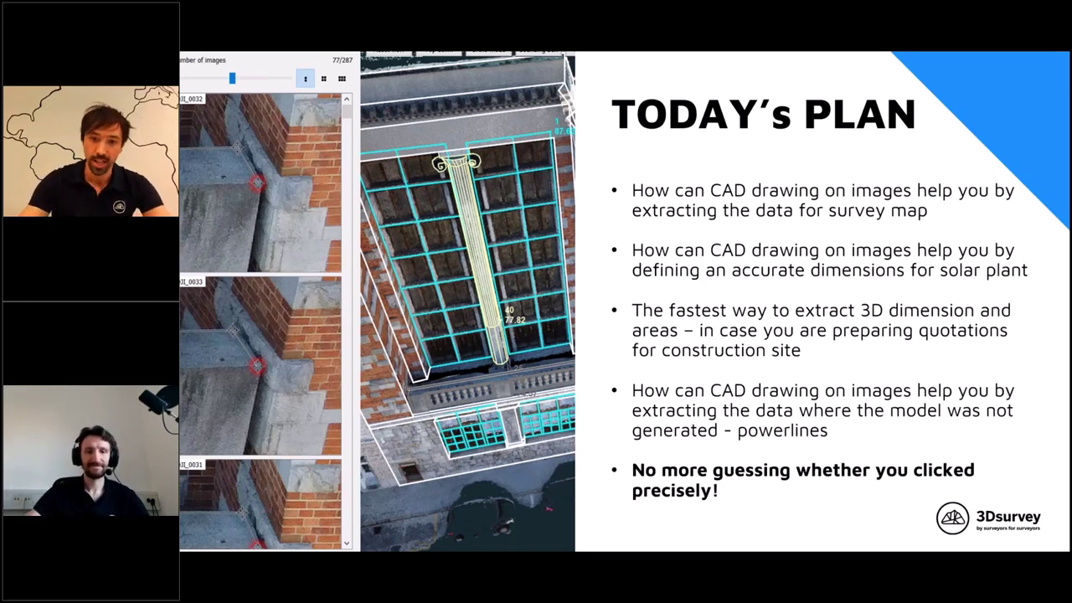
# Advance from the agenda to the closing 'Visit 3dsurvey.si' slide, then exit Slide Show view
pyautogui.press('Right')
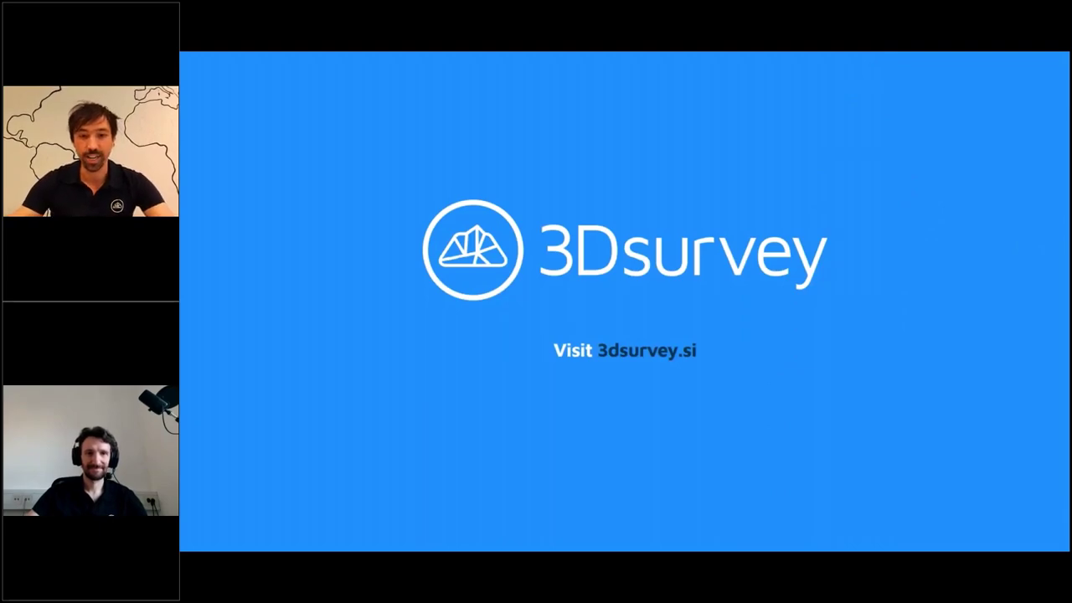
pyautogui.press('Escape')
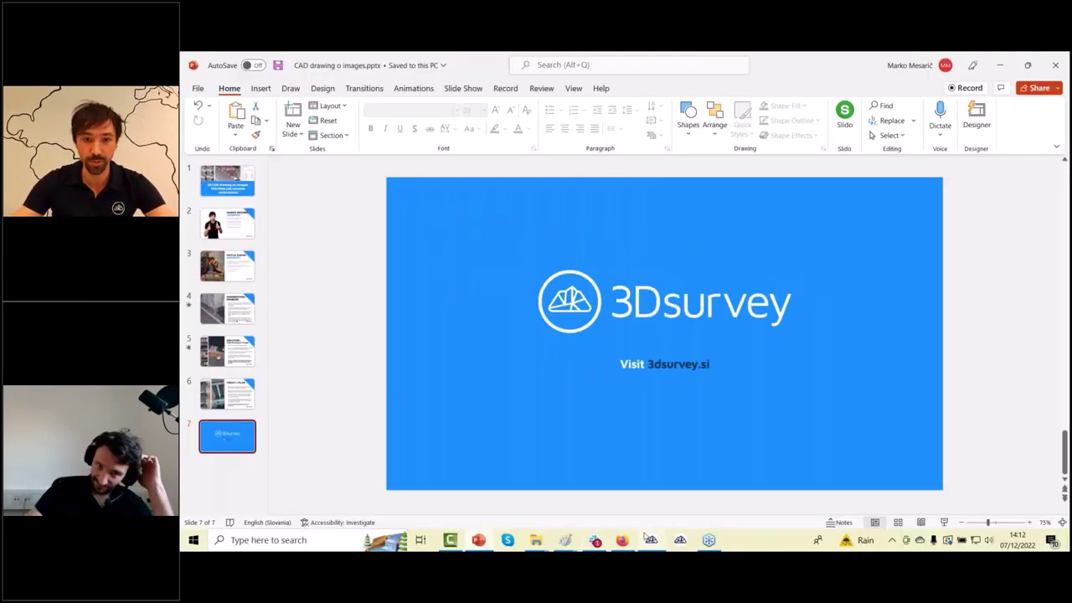
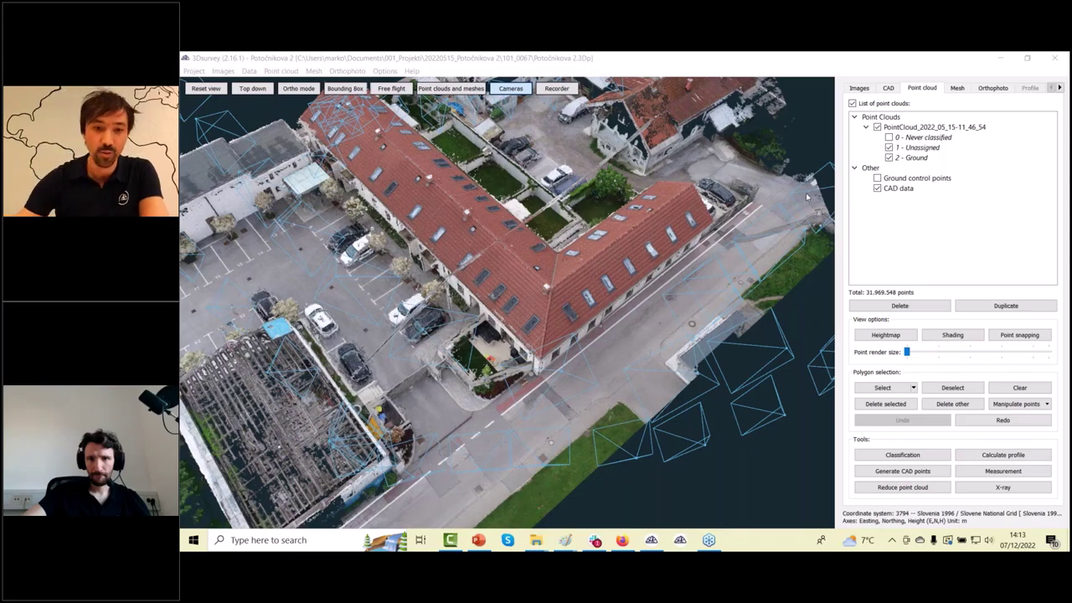
# Orbit and zoom the point cloud to inspect the buildings from several oblique angles
pyautogui.click(680, 342)
pyautogui.moveTo(676, 328); pyautogui.dragTo(600, 361)
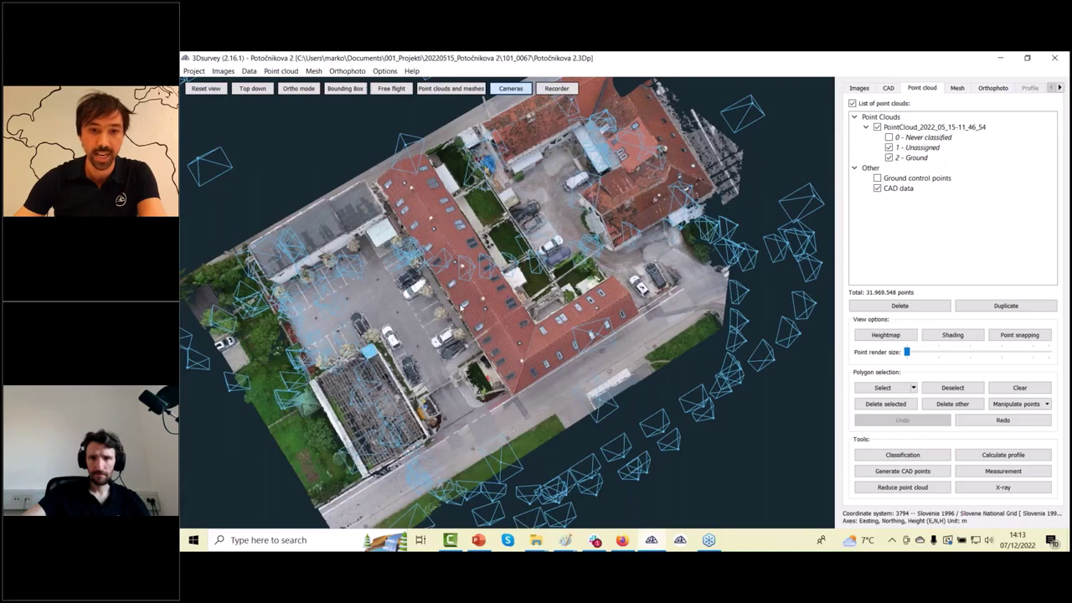
pyautogui.scroll(-2, 495, 351)
pyautogui.moveTo(495, 351); pyautogui.dragTo(524, 283)
pyautogui.moveTo(523, 283); pyautogui.dragTo(569, 397, button='middle')
pyautogui.moveTo(571, 395); pyautogui.dragTo(418, 236)
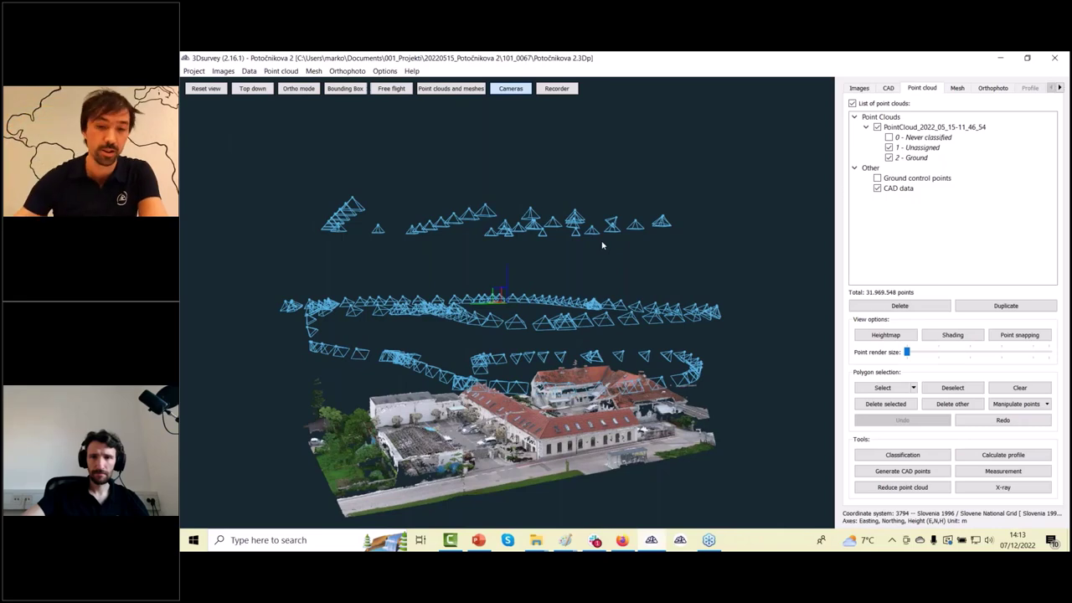
pyautogui.moveTo(531, 351); pyautogui.dragTo(442, 319)
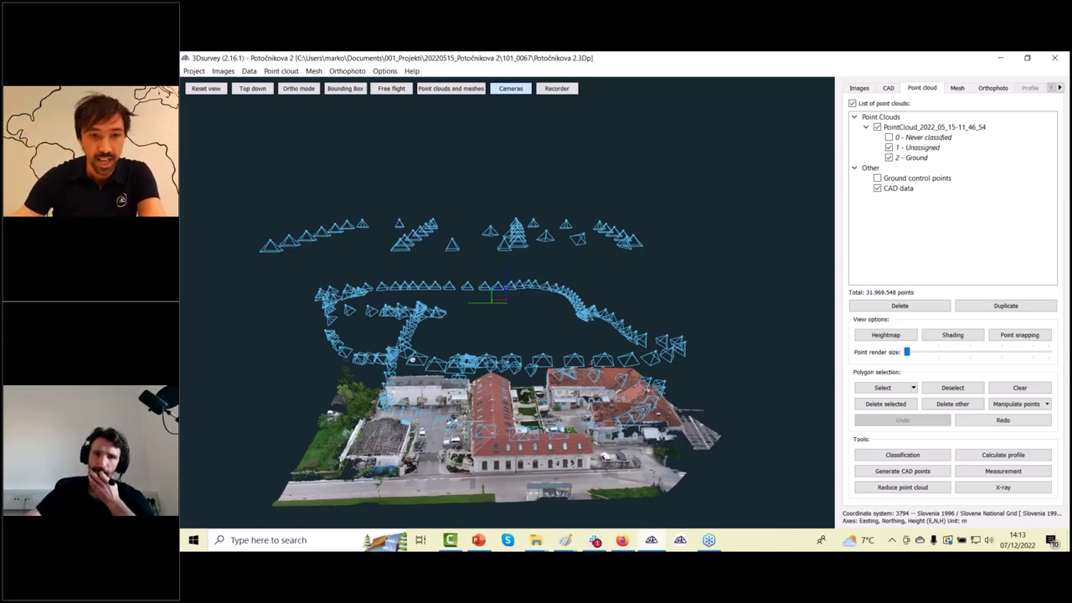
pyautogui.moveTo(412, 358); pyautogui.dragTo(417, 321)
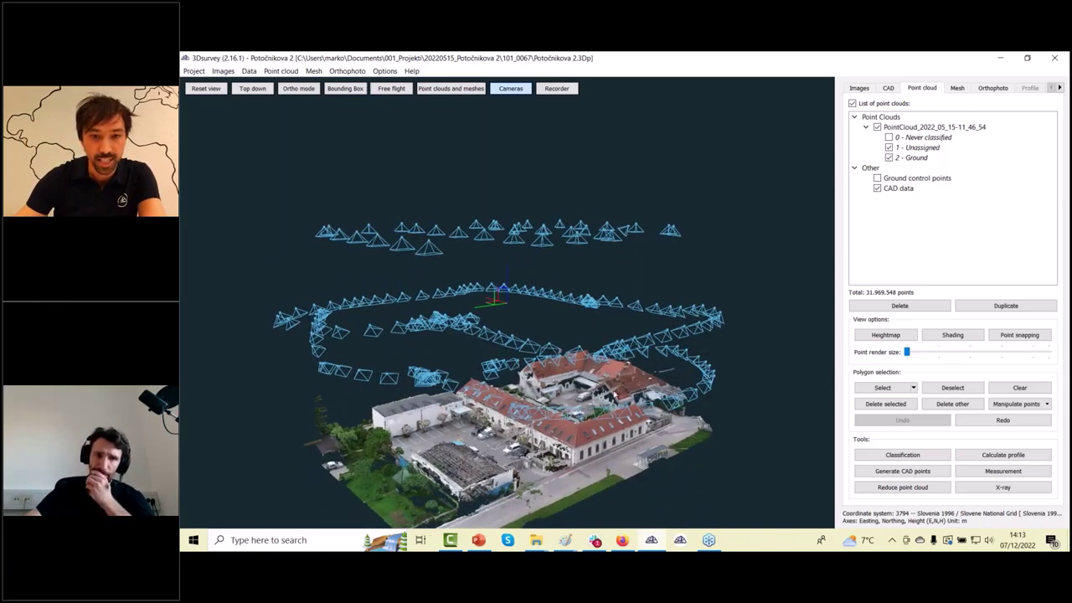
pyautogui.moveTo(614, 396); pyautogui.dragTo(435, 312)
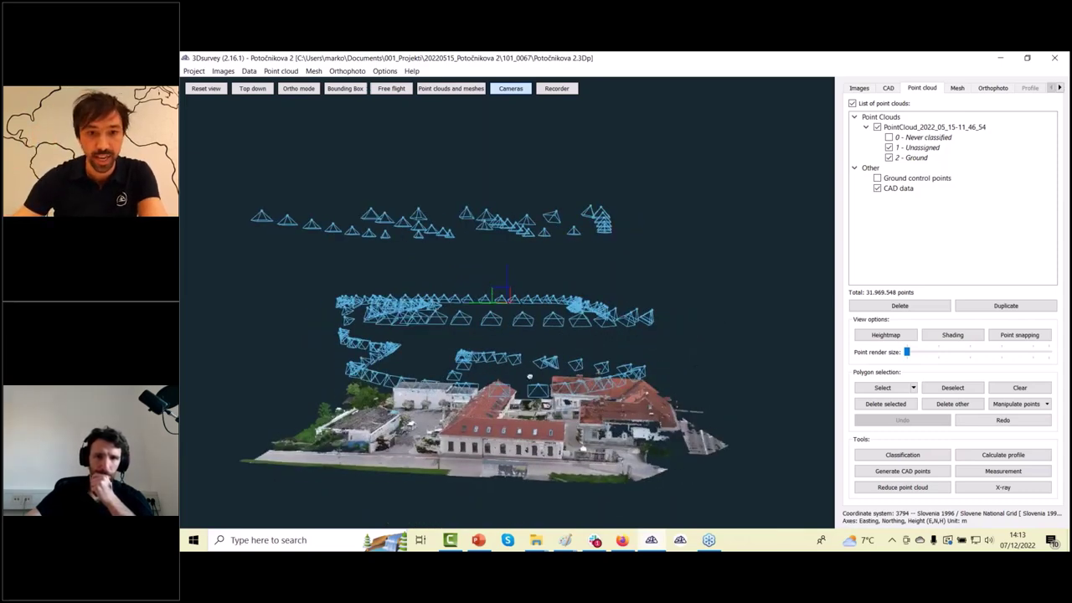
pyautogui.moveTo(530, 377); pyautogui.dragTo(555, 362)
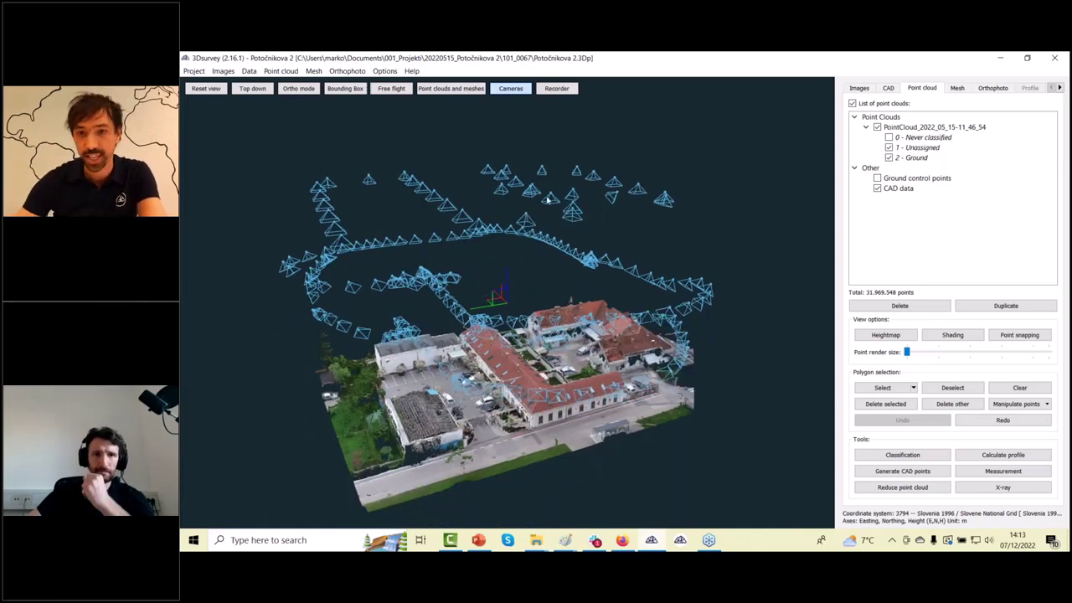
pyautogui.scroll(2, 543, 425)
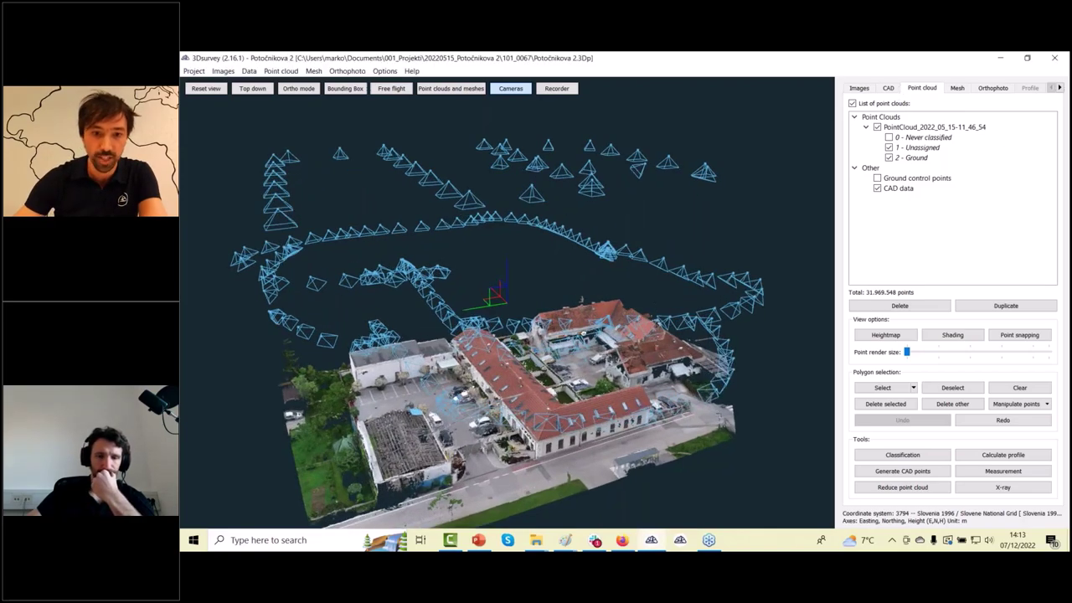
pyautogui.scroll(3, 586, 343)
pyautogui.scroll(3, 584, 344)
pyautogui.moveTo(584, 344); pyautogui.dragTo(393, 340)
pyautogui.scroll(4, 554, 383)
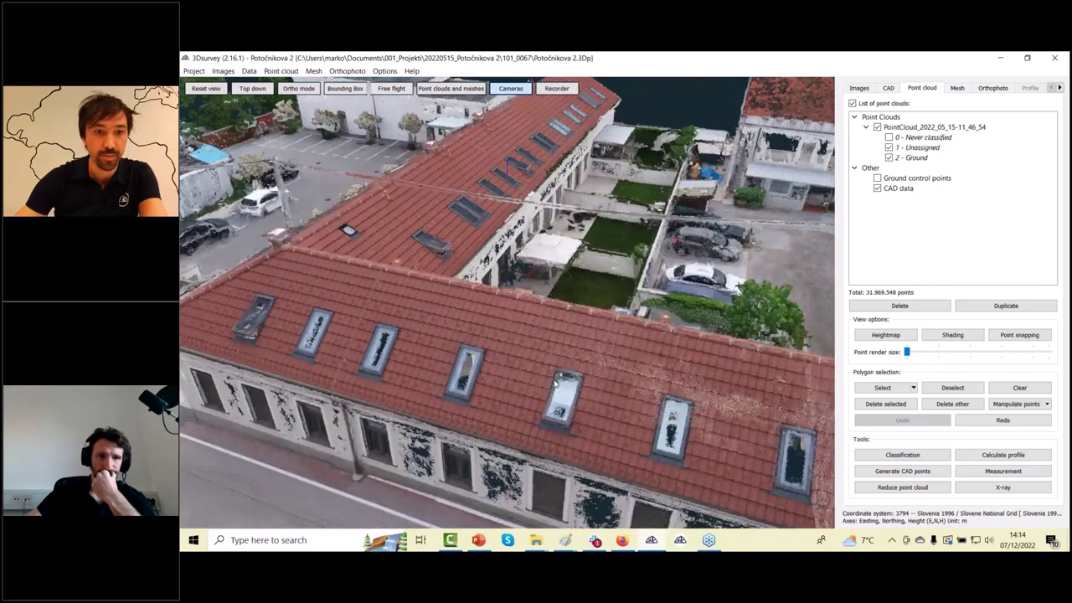
pyautogui.moveTo(554, 383); pyautogui.dragTo(816, 302)
# Switch the display to the textured mesh, orbit it top-down, and hide the drone cameras
pyautogui.click(955, 91)
pyautogui.scroll(-3, 503, 360)
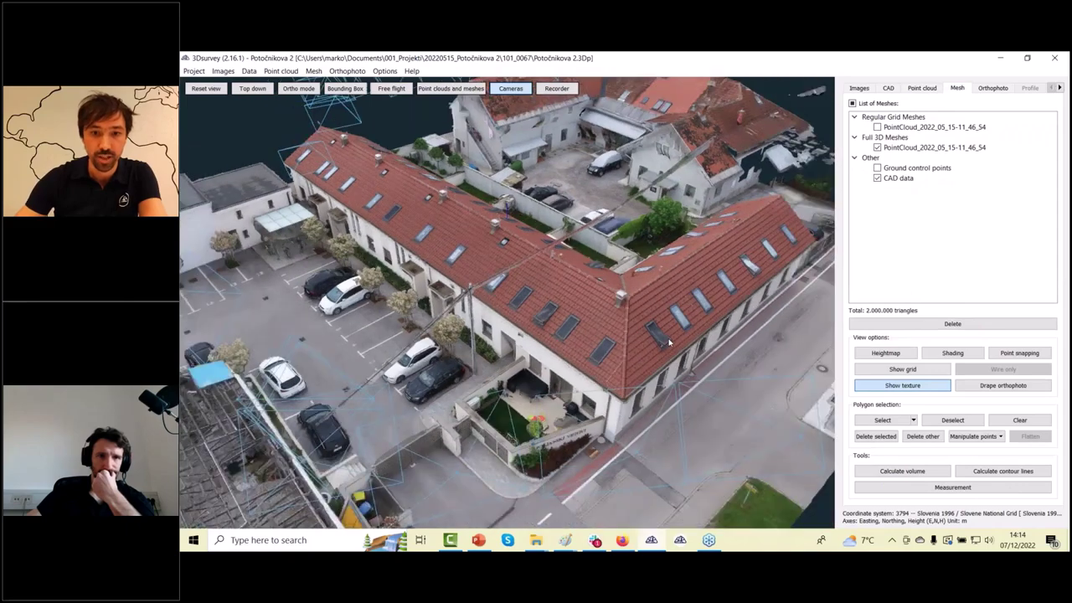
pyautogui.moveTo(503, 361); pyautogui.dragTo(521, 344)
pyautogui.scroll(-3, 594, 356)
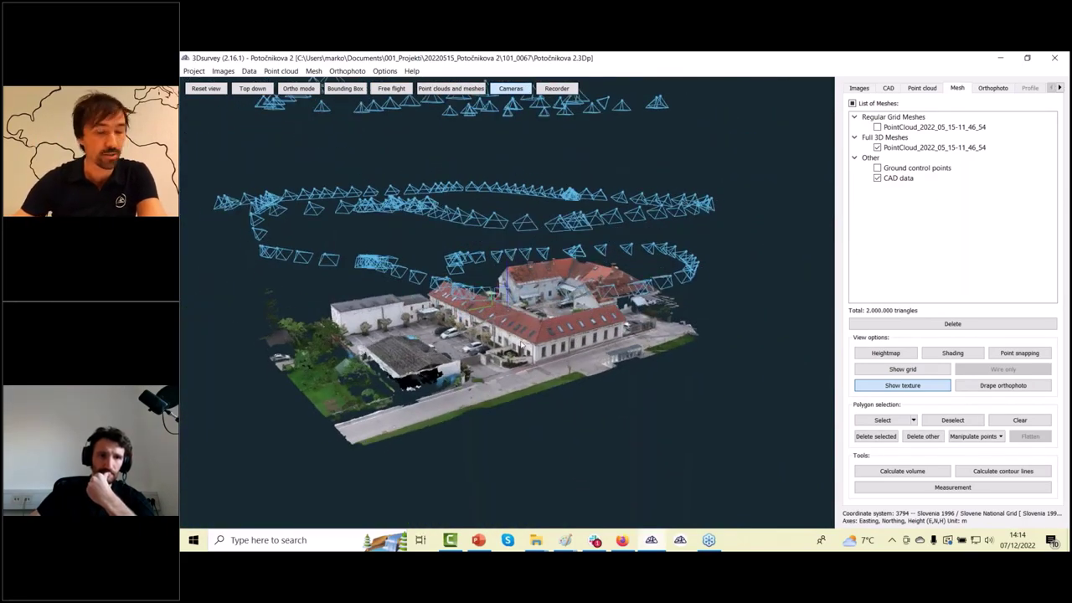
pyautogui.moveTo(532, 295); pyautogui.dragTo(542, 381, button='middle')
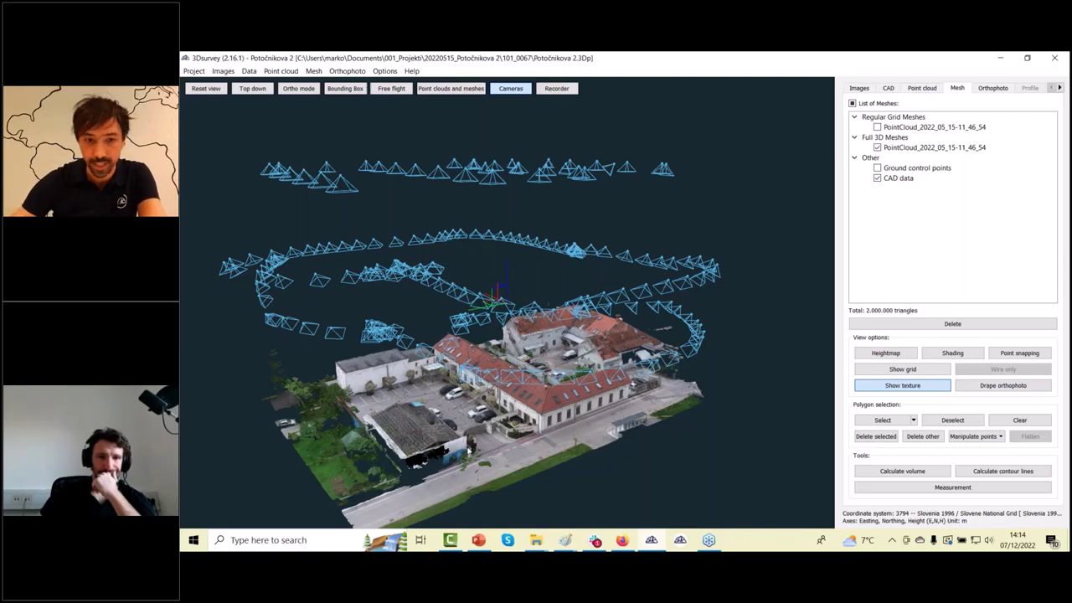
pyautogui.moveTo(469, 450); pyautogui.dragTo(611, 350)
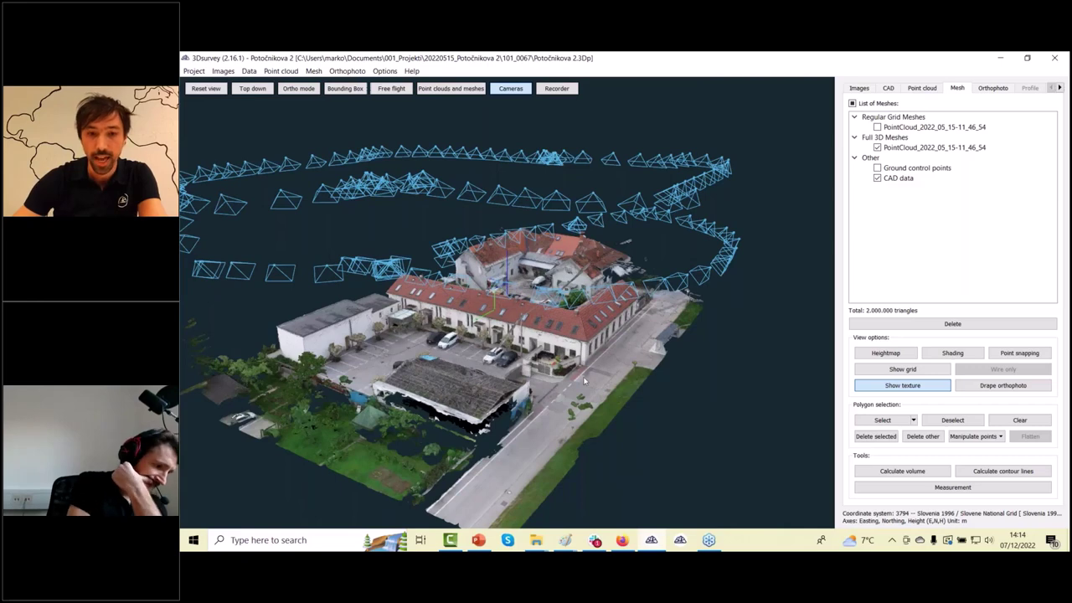
pyautogui.moveTo(568, 415); pyautogui.dragTo(524, 126)
pyautogui.click(519, 89)
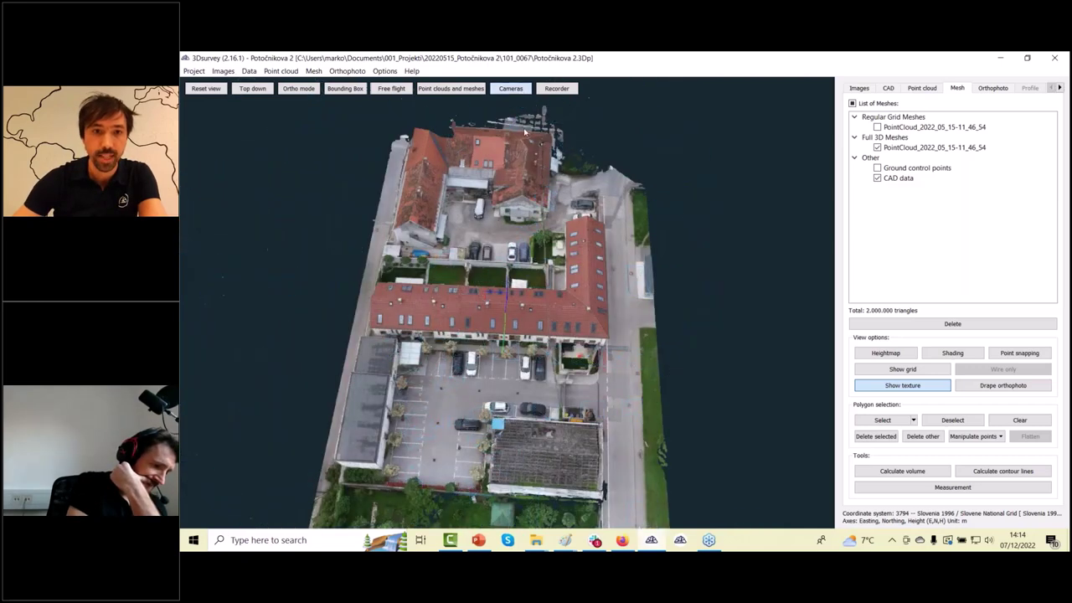
pyautogui.moveTo(598, 332); pyautogui.dragTo(584, 268)
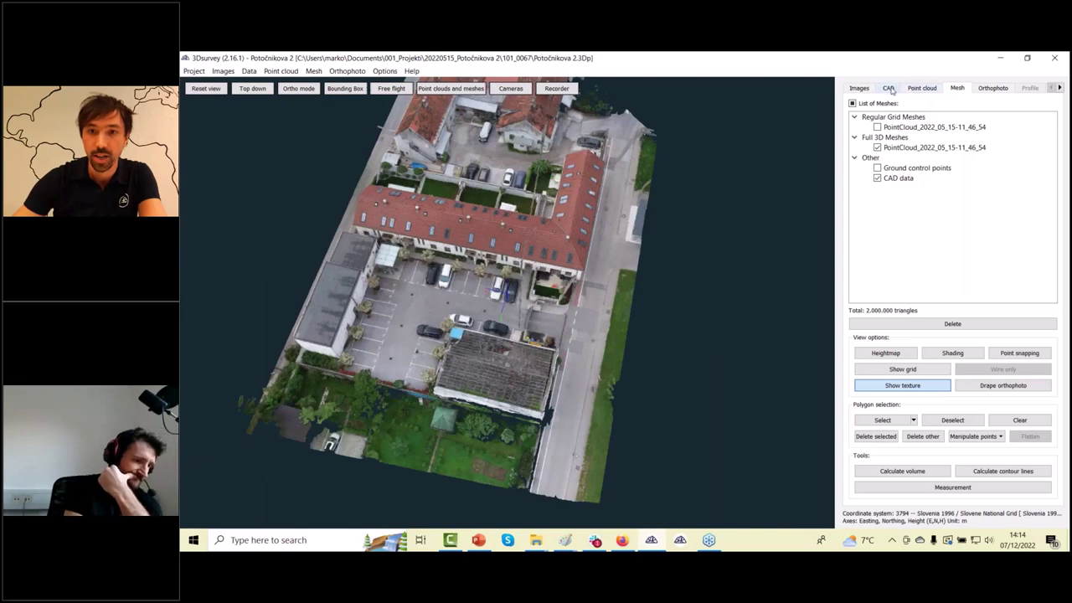
# Make Road the active CAD layer, start the snapping polyline tool, and zoom to the kerb
pyautogui.click(889, 88)
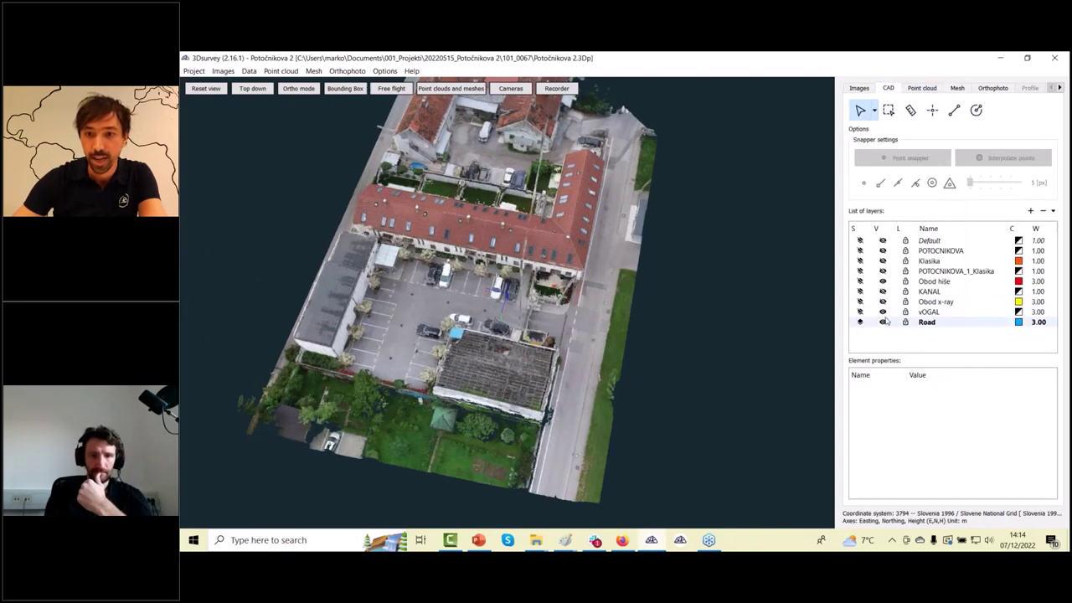
pyautogui.click(859, 312)
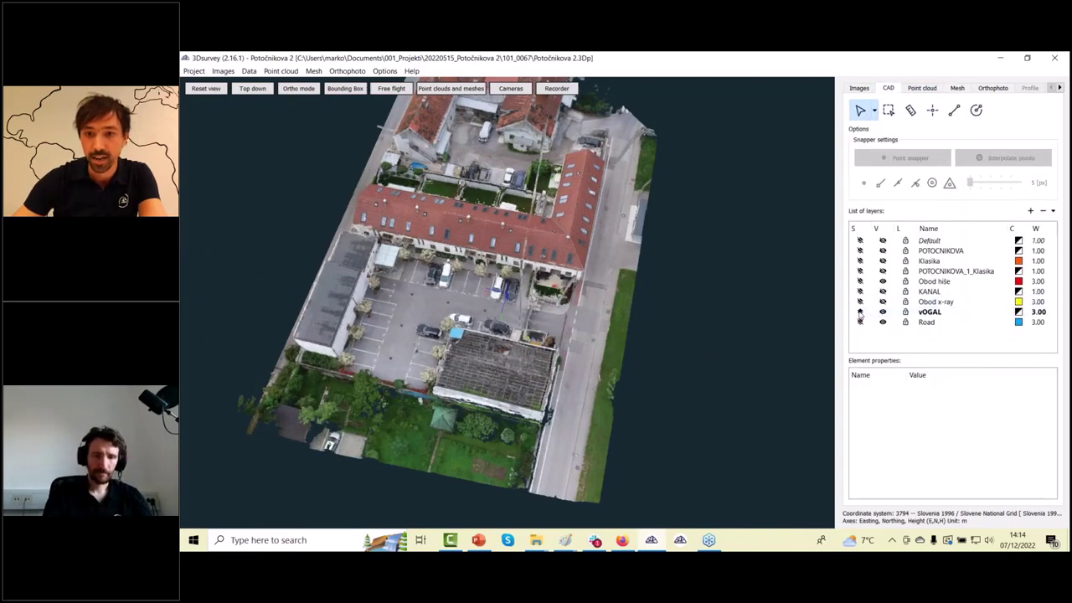
pyautogui.click(859, 322)
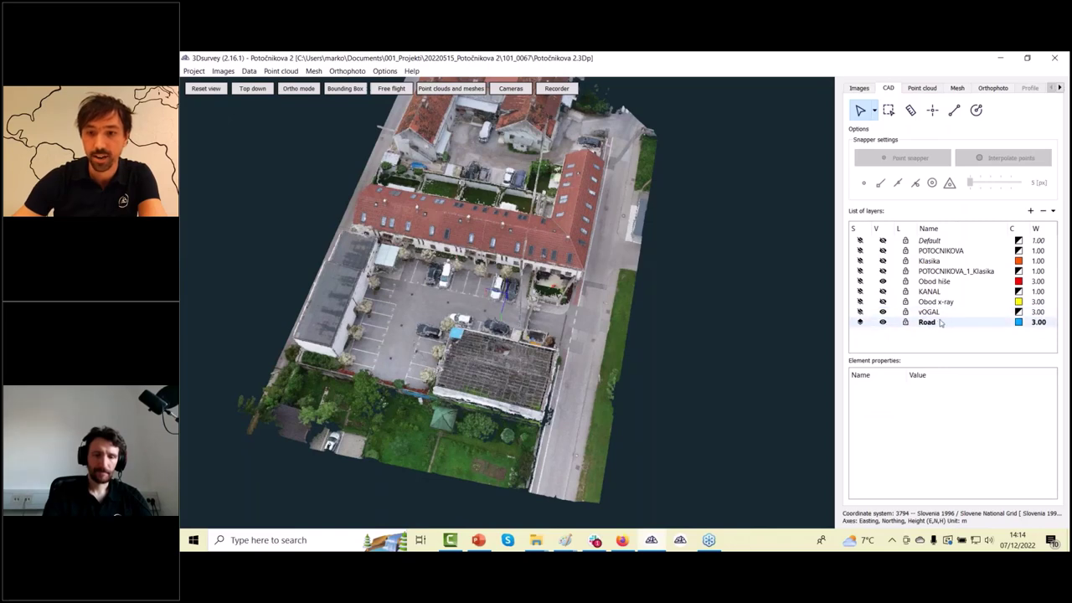
pyautogui.click(954, 112)
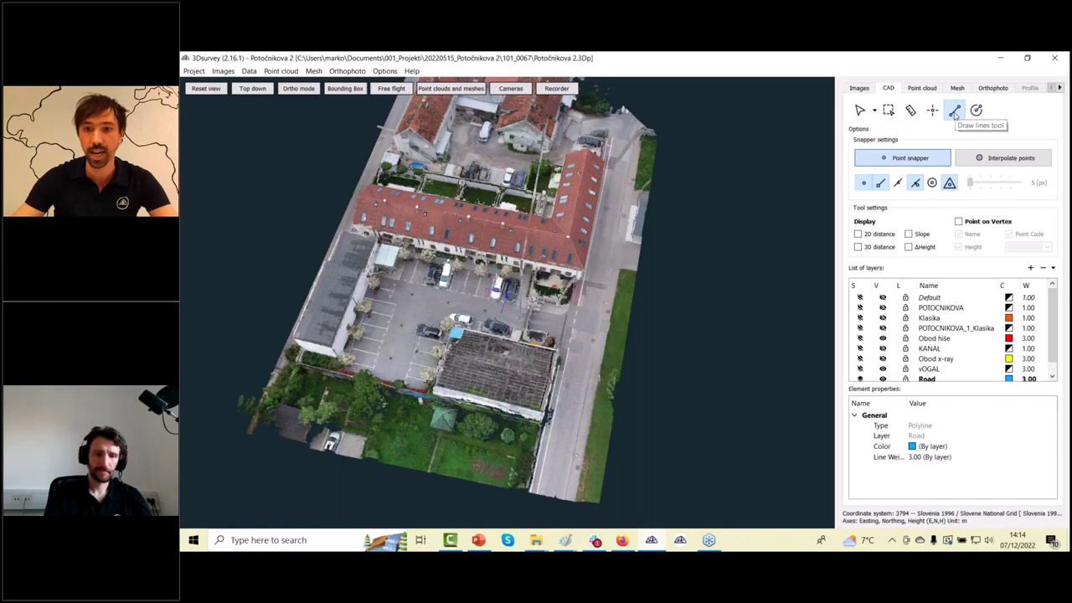
pyautogui.scroll(5, 540, 423)
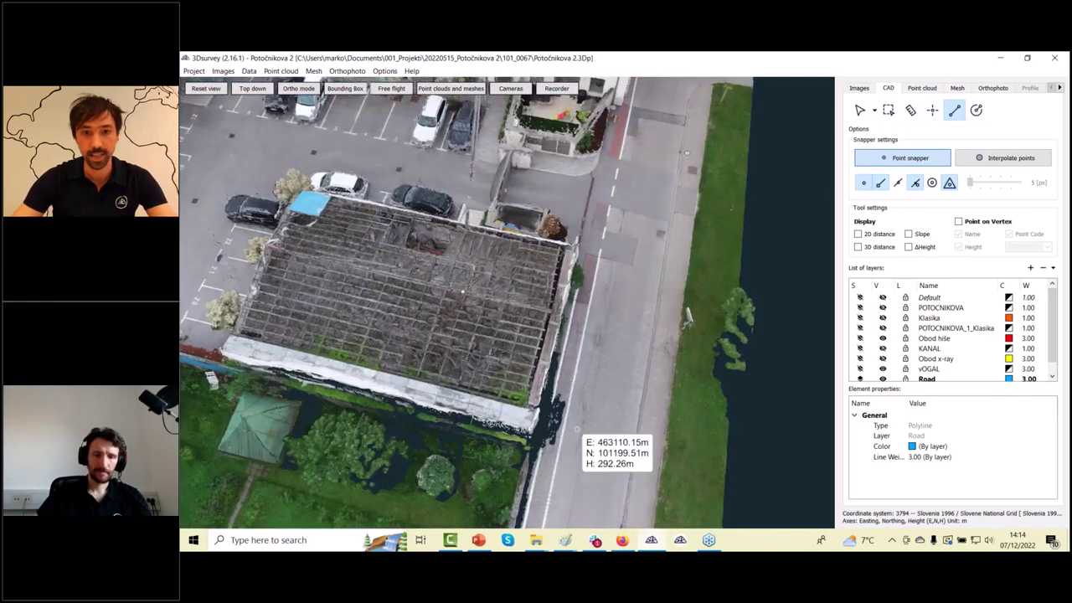
pyautogui.moveTo(577, 429); pyautogui.dragTo(520, 242, button='middle')
pyautogui.scroll(3, 587, 259)
pyautogui.moveTo(586, 259); pyautogui.dragTo(587, 349, button='middle')
pyautogui.scroll(3, 601, 338)
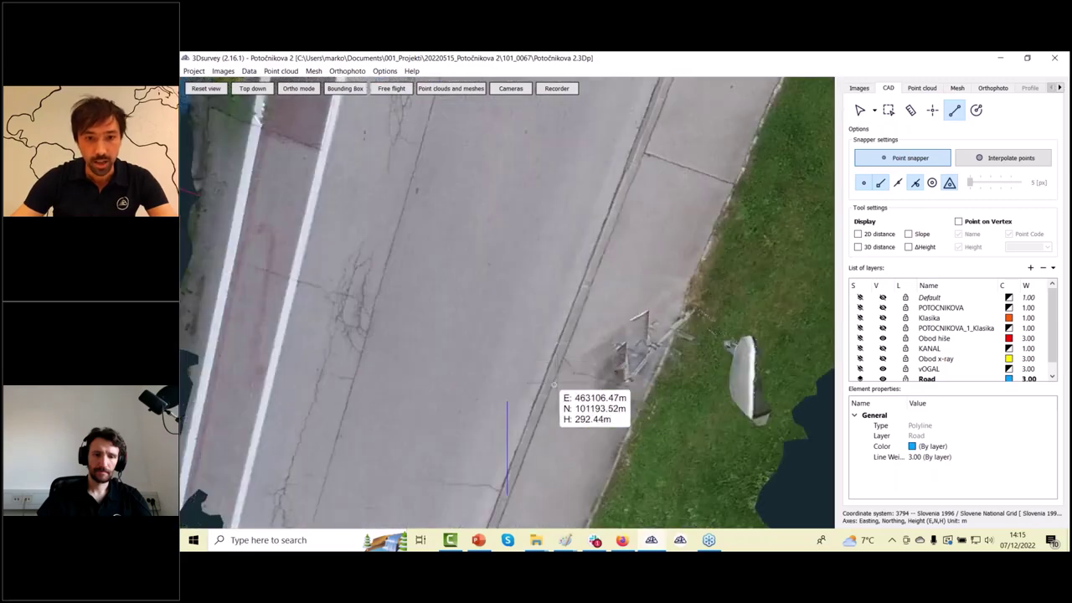
# Place the first Road polyline vertices along the kerb toward the manhole and curve
pyautogui.click(553, 354)
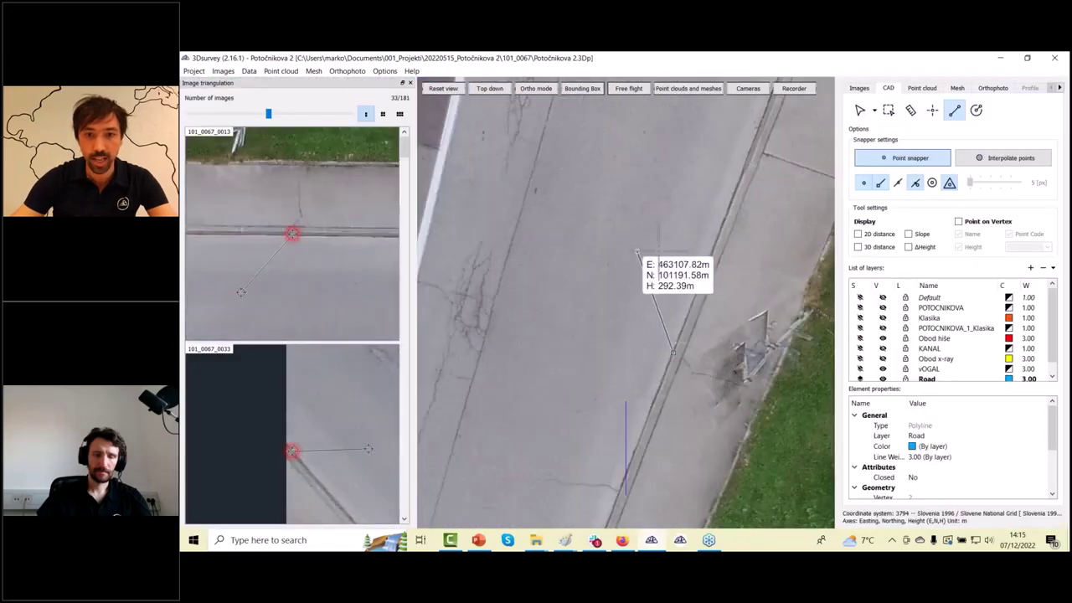
pyautogui.click(760, 144)
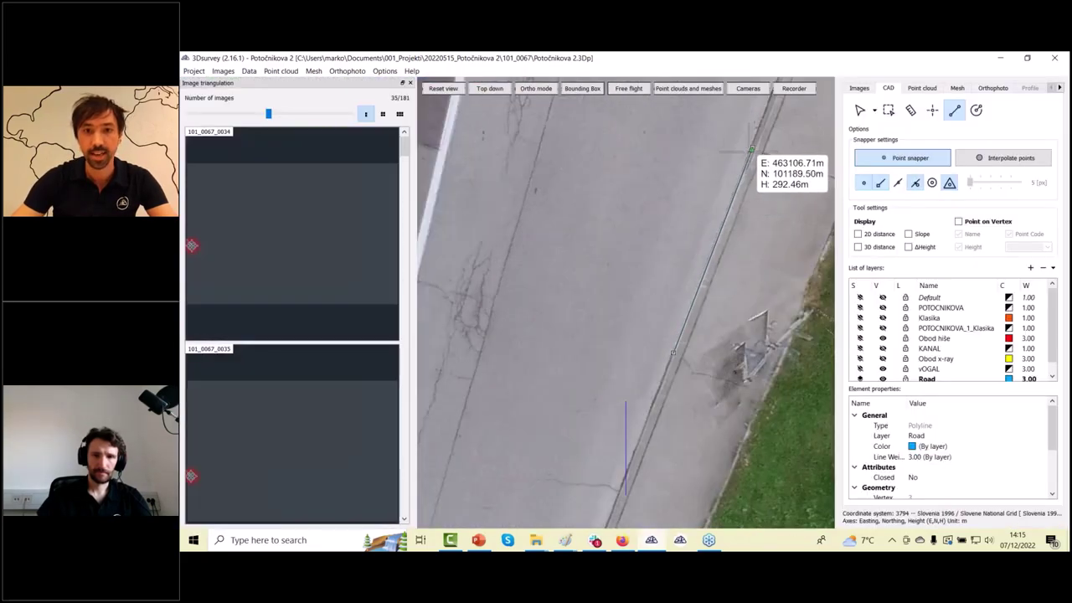
pyautogui.moveTo(739, 151); pyautogui.dragTo(531, 529, button='middle')
pyautogui.scroll(-3, 545, 327)
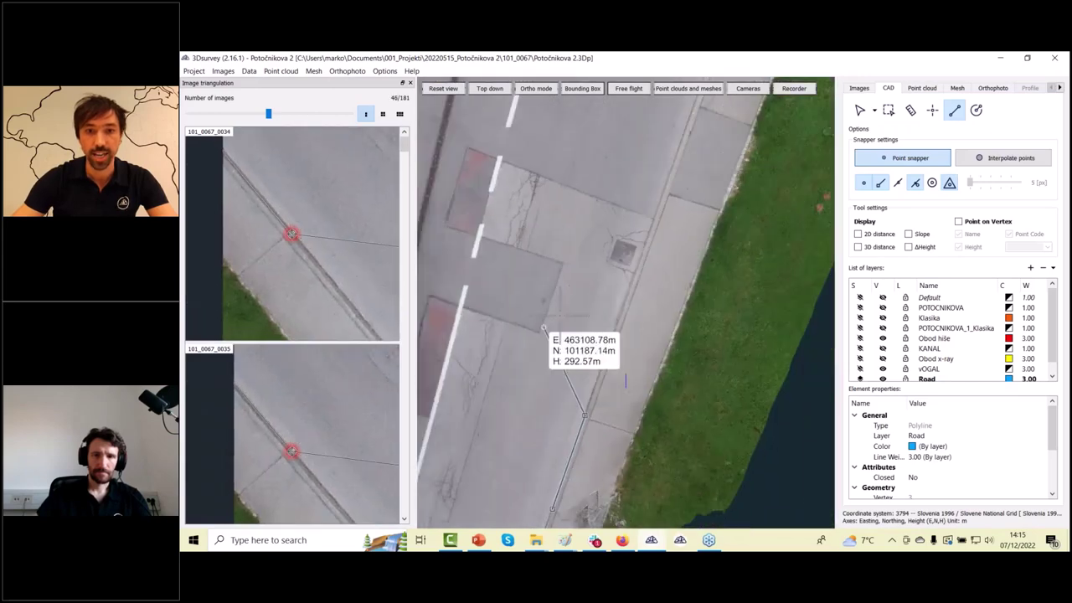
pyautogui.click(652, 228)
pyautogui.scroll(3, 586, 432)
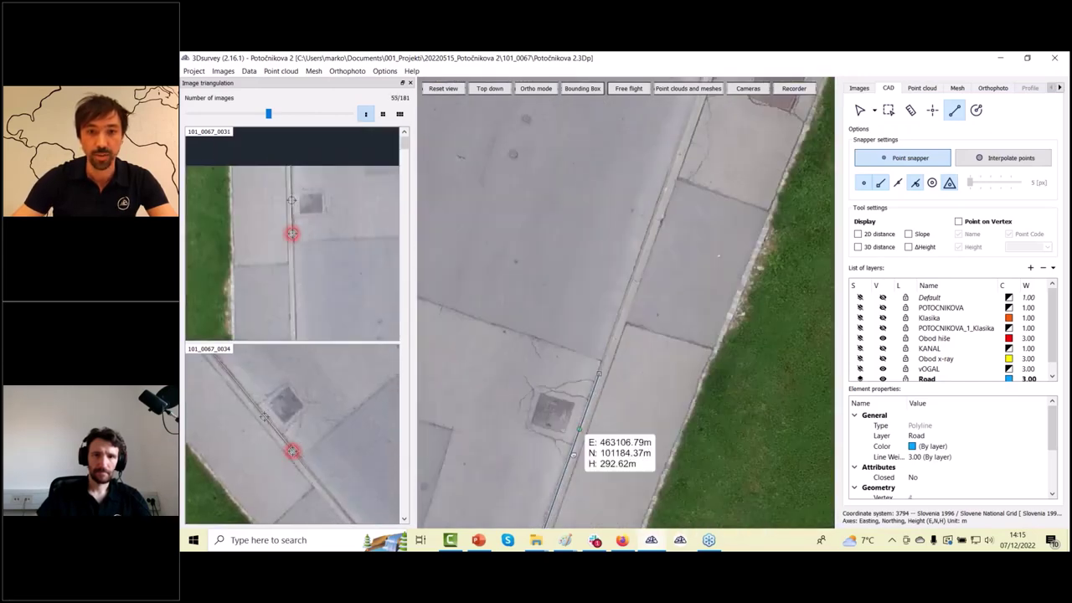
pyautogui.click(656, 222)
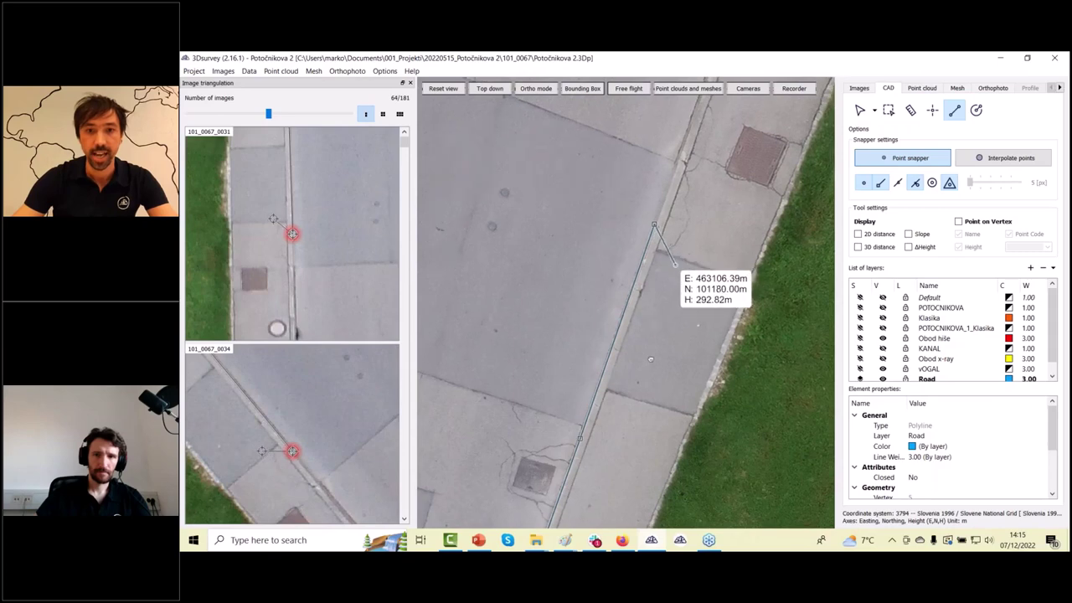
pyautogui.moveTo(671, 255); pyautogui.dragTo(636, 427, button='right')
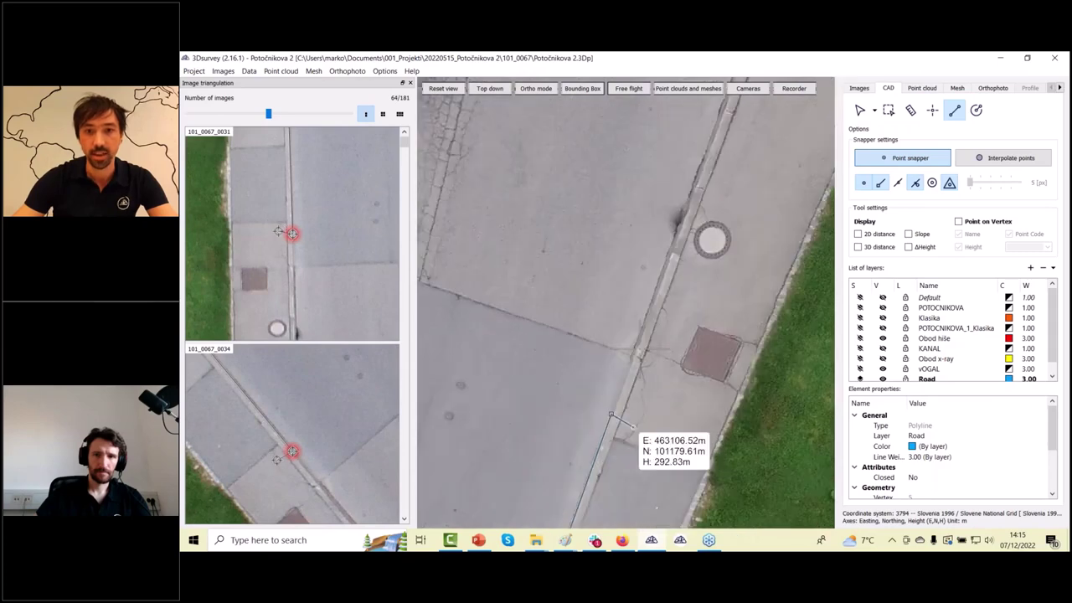
pyautogui.click(694, 188)
pyautogui.moveTo(716, 225); pyautogui.dragTo(659, 374, button='right')
pyautogui.click(676, 186)
pyautogui.moveTo(681, 166); pyautogui.dragTo(614, 404, button='right')
pyautogui.click(669, 276)
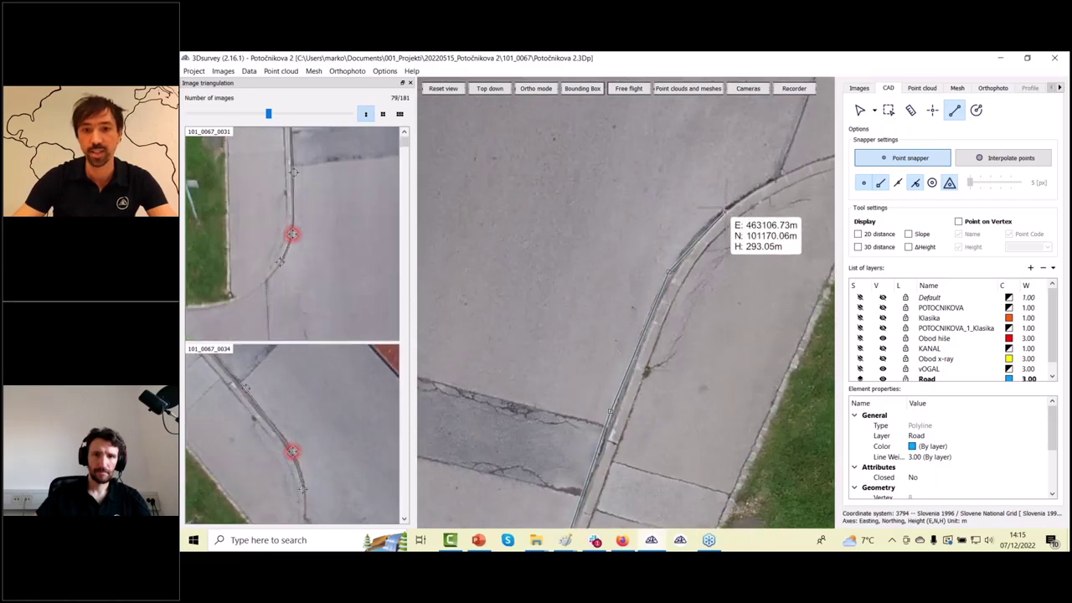
pyautogui.click(727, 207)
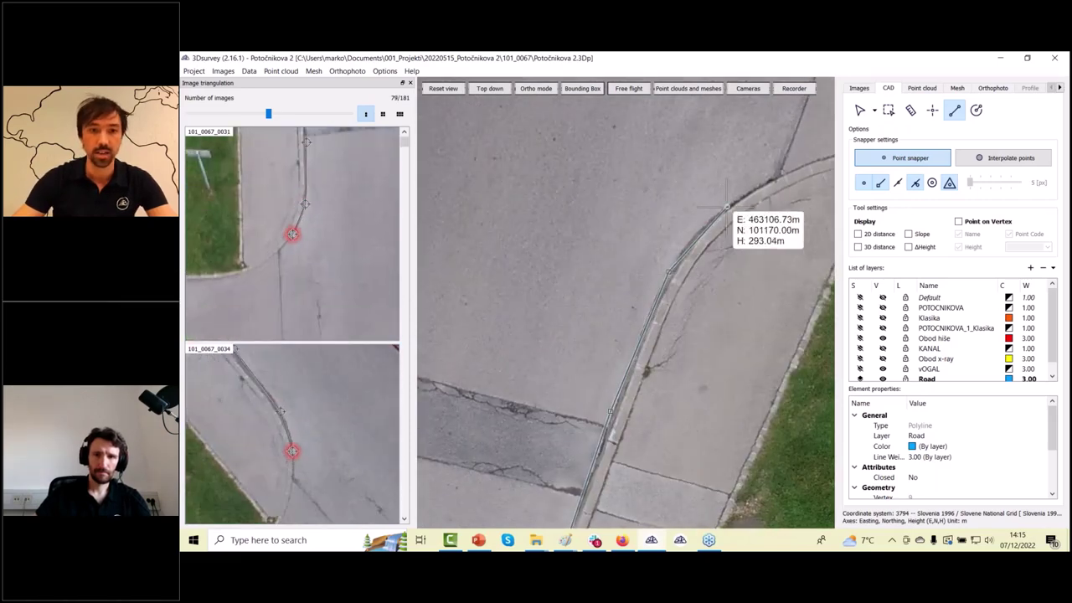
# Extend the polyline around the kerb curve, fixing the corner vertex via the DJI_0124 marker
pyautogui.moveTo(723, 198); pyautogui.dragTo(697, 273, button='right')
pyautogui.moveTo(709, 315); pyautogui.dragTo(642, 303)
pyautogui.scroll(-2, 607, 299)
pyautogui.moveTo(649, 325); pyautogui.dragTo(624, 90, button='right')
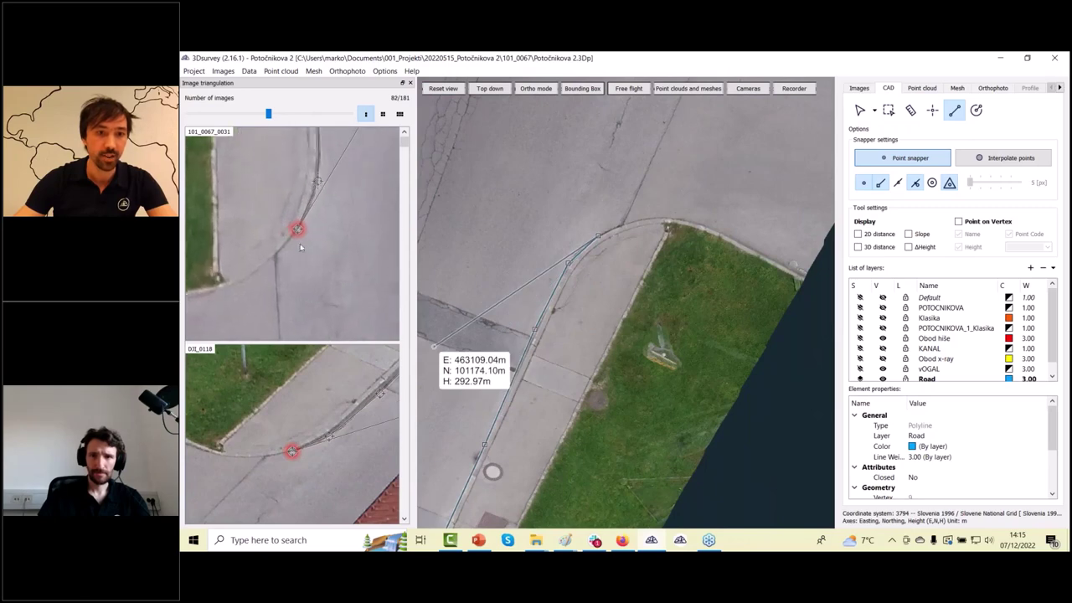
pyautogui.scroll(3, 303, 242)
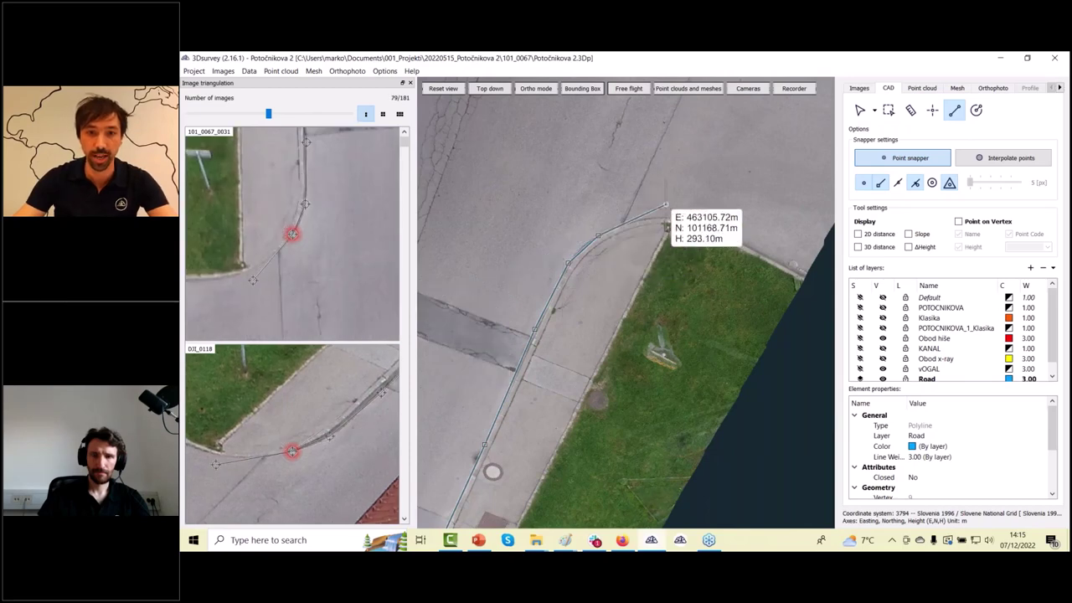
pyautogui.click(661, 213)
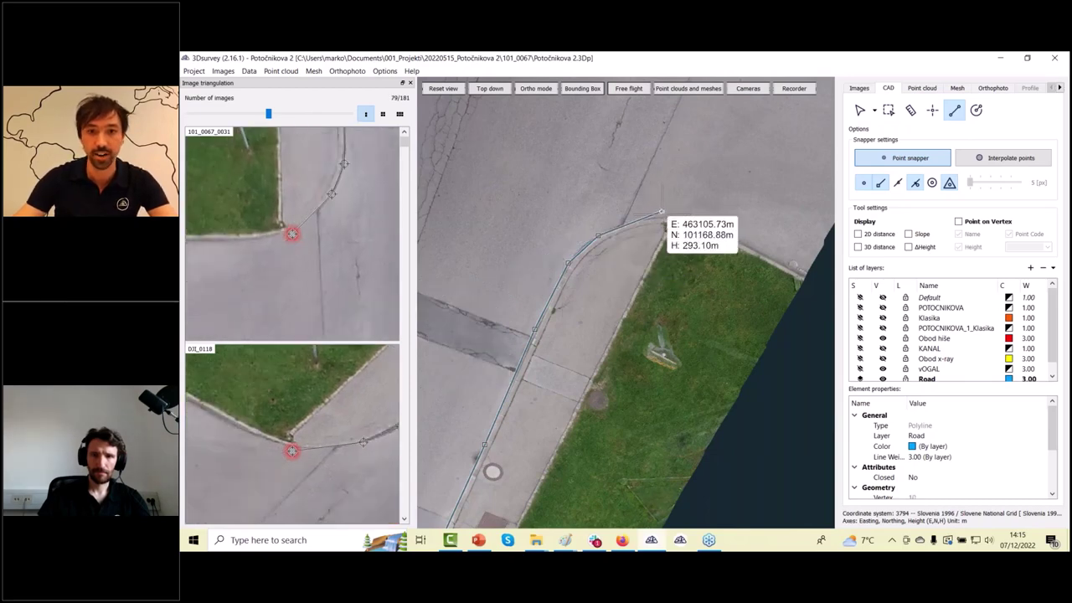
pyautogui.moveTo(666, 256)
pyautogui.mouseDown()
pyautogui.moveTo(660, 265)
pyautogui.moveTo(648, 251)
pyautogui.mouseUp()
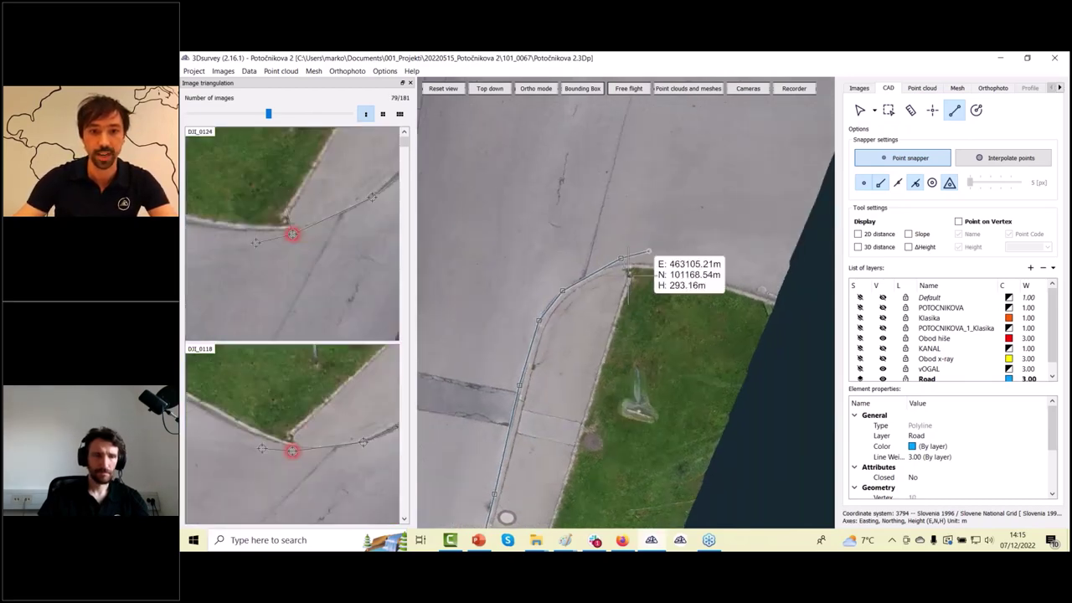
pyautogui.moveTo(631, 267); pyautogui.dragTo(691, 277, button='middle')
pyautogui.scroll(3, 633, 305)
pyautogui.scroll(1, 262, 229)
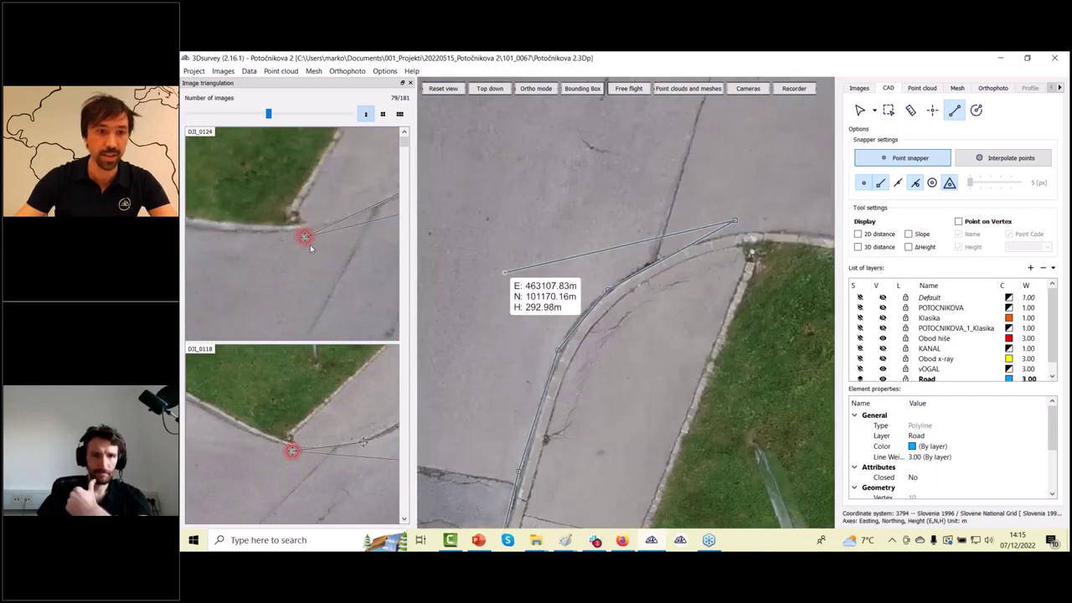
pyautogui.scroll(2, 308, 243)
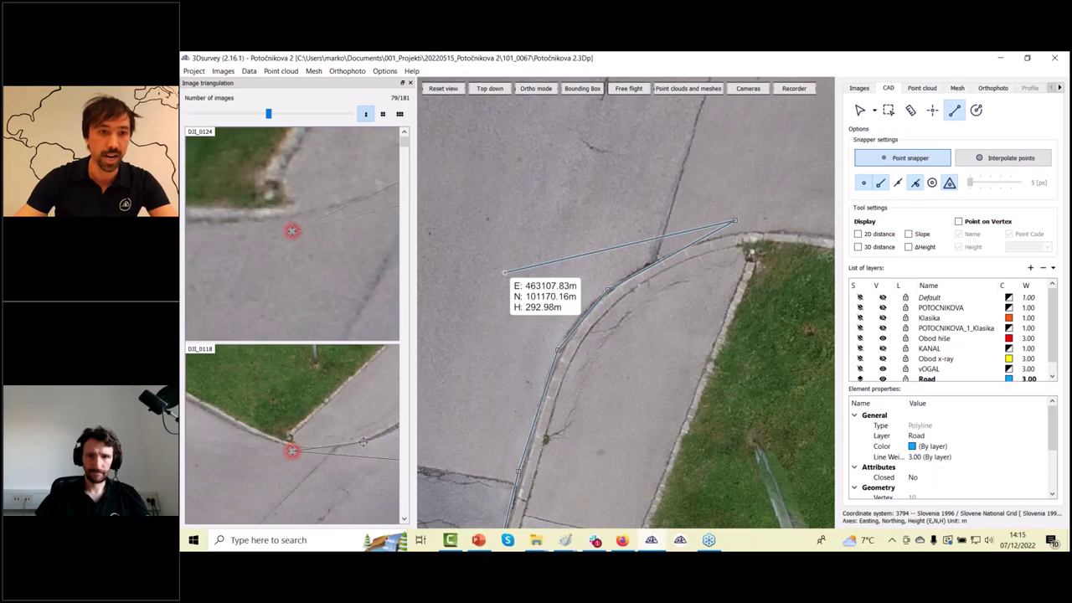
pyautogui.moveTo(293, 230); pyautogui.dragTo(290, 217)
pyautogui.click(289, 219)
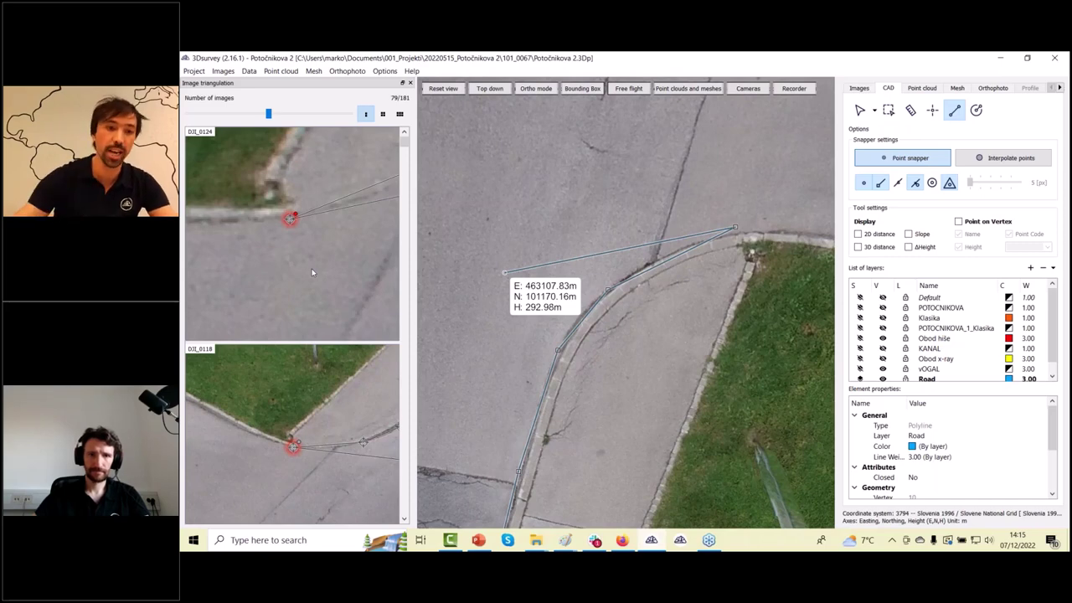
pyautogui.moveTo(742, 205); pyautogui.dragTo(717, 377, button='middle')
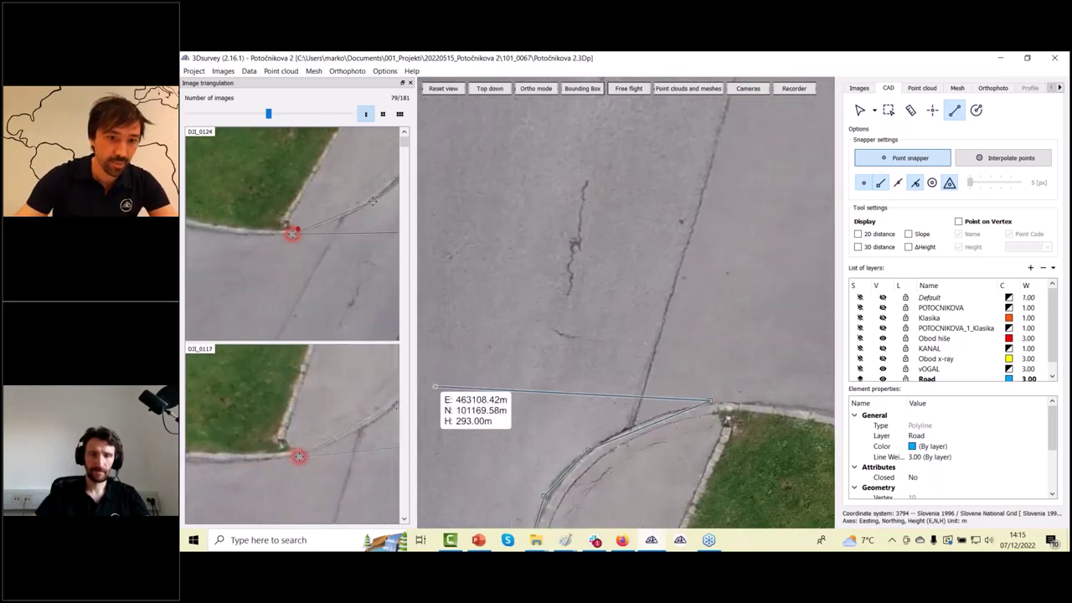
# Finish the Road polyline and view the street obliquely along it
pyautogui.rightClick(683, 356)
pyautogui.moveTo(636, 306); pyautogui.dragTo(670, 189, button='middle')
pyautogui.scroll(-5, 641, 301)
pyautogui.moveTo(618, 411); pyautogui.dragTo(608, 318, button='middle')
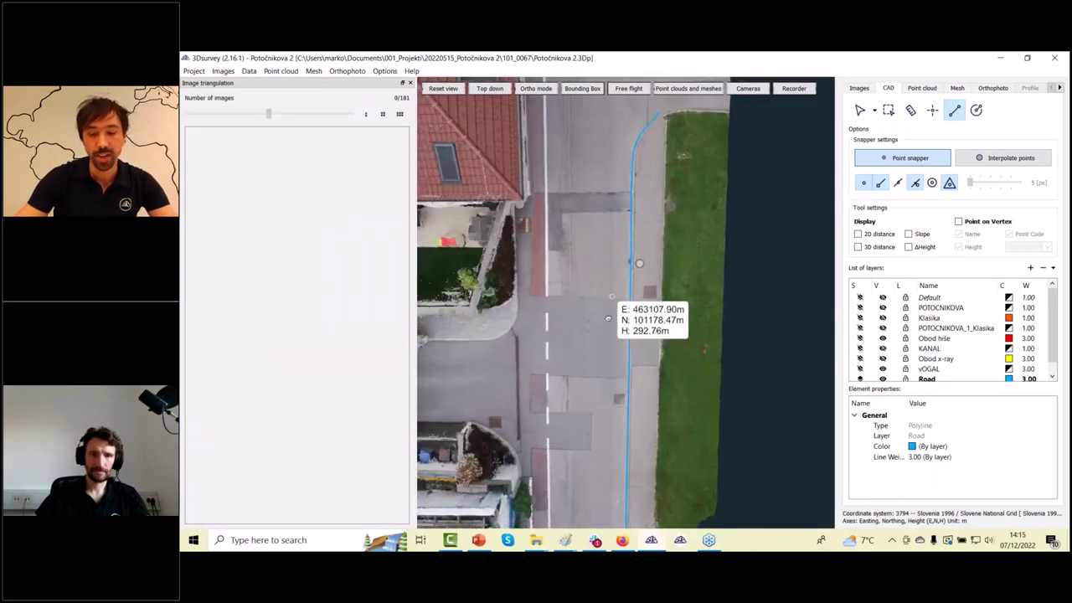
pyautogui.moveTo(612, 295); pyautogui.dragTo(615, 276, button='right')
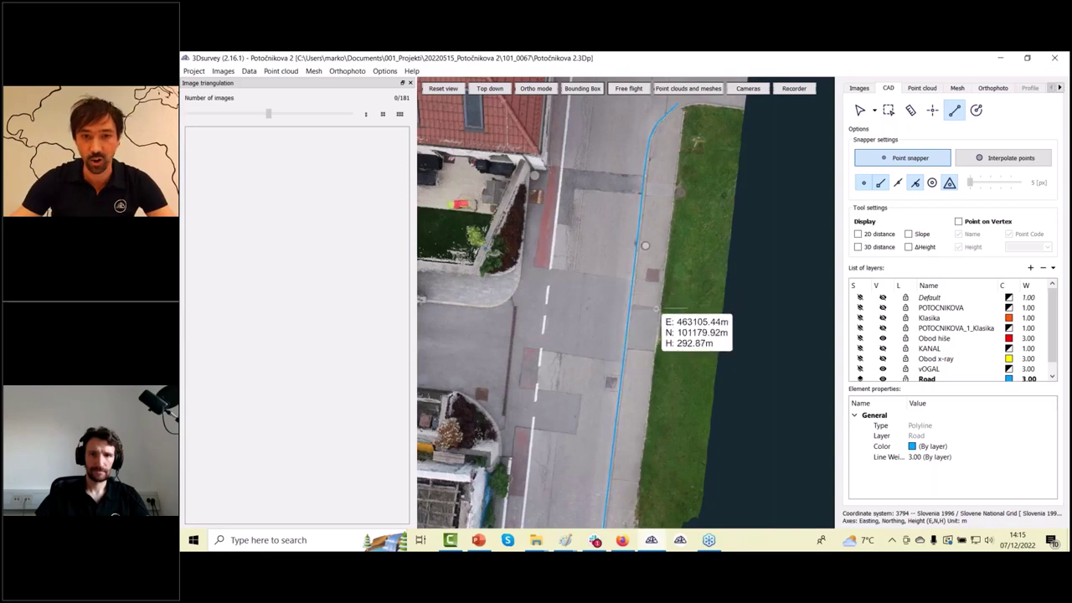
pyautogui.moveTo(659, 298); pyautogui.dragTo(601, 445, button='right')
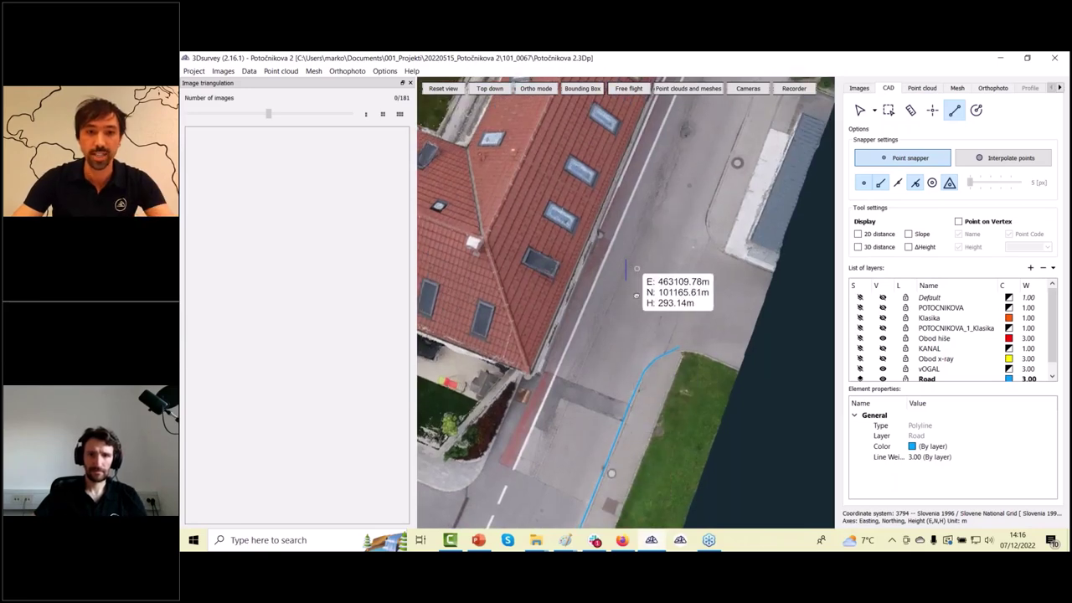
# Zoom in on the kerb at the corner of the red-roofed building
pyautogui.moveTo(633, 268); pyautogui.dragTo(557, 386, button='right')
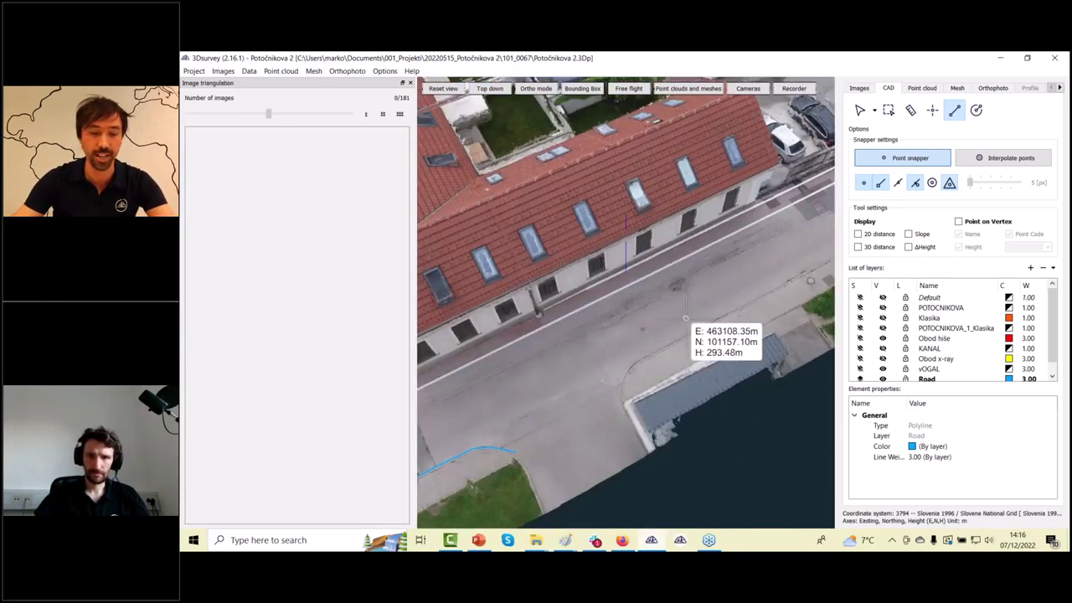
pyautogui.moveTo(682, 315); pyautogui.dragTo(885, 223, button='right')
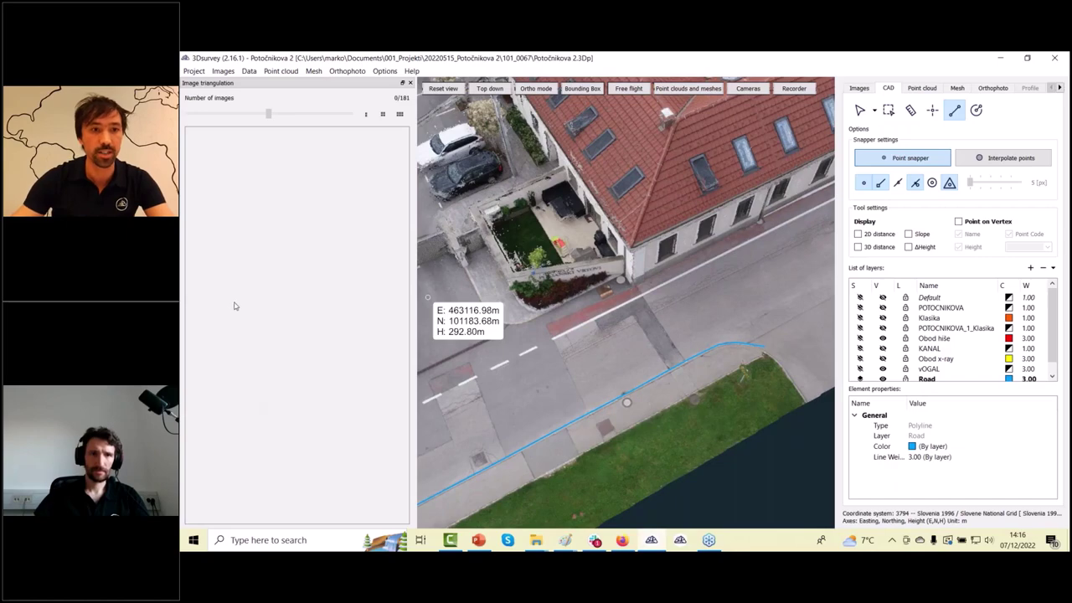
pyautogui.moveTo(745, 306); pyautogui.dragTo(532, 402, button='right')
pyautogui.moveTo(674, 289); pyautogui.dragTo(508, 359, button='right')
pyautogui.scroll(5, 627, 266)
pyautogui.moveTo(633, 241); pyautogui.dragTo(672, 391, button='right')
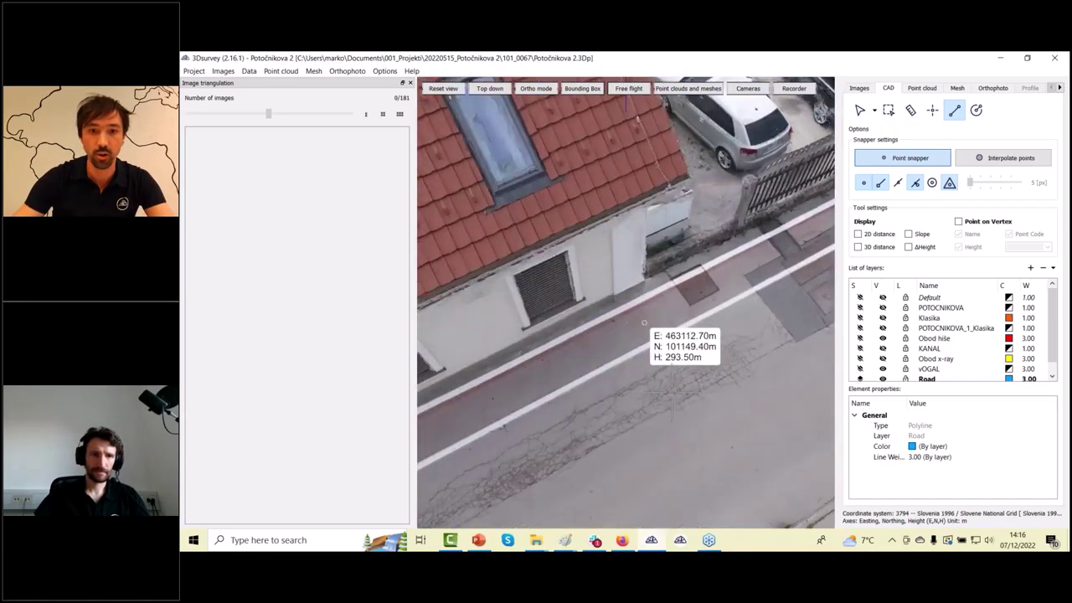
pyautogui.scroll(5, 644, 323)
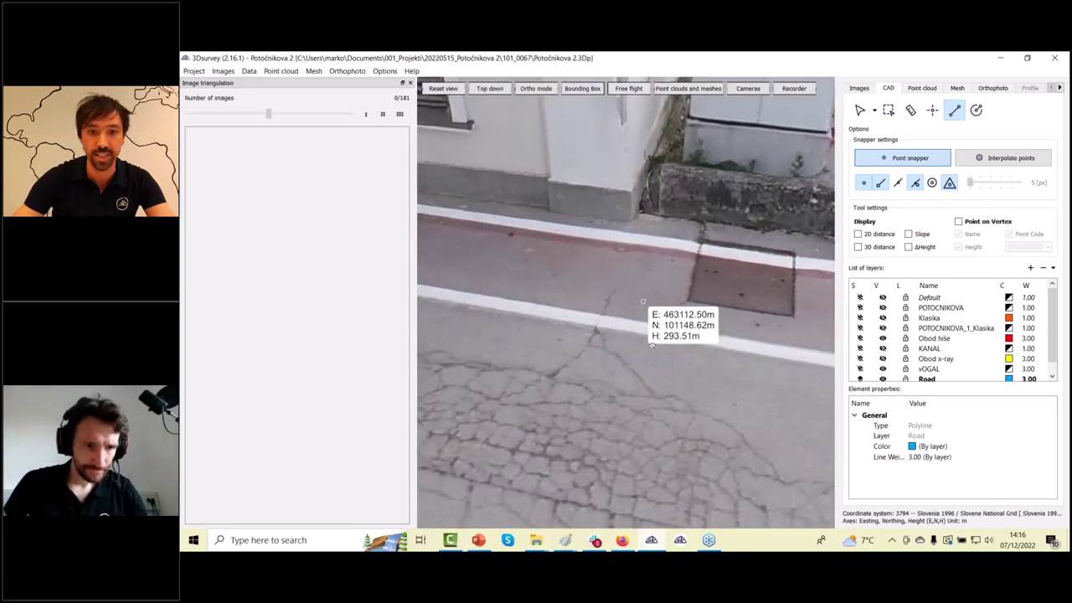
pyautogui.scroll(3, 644, 301)
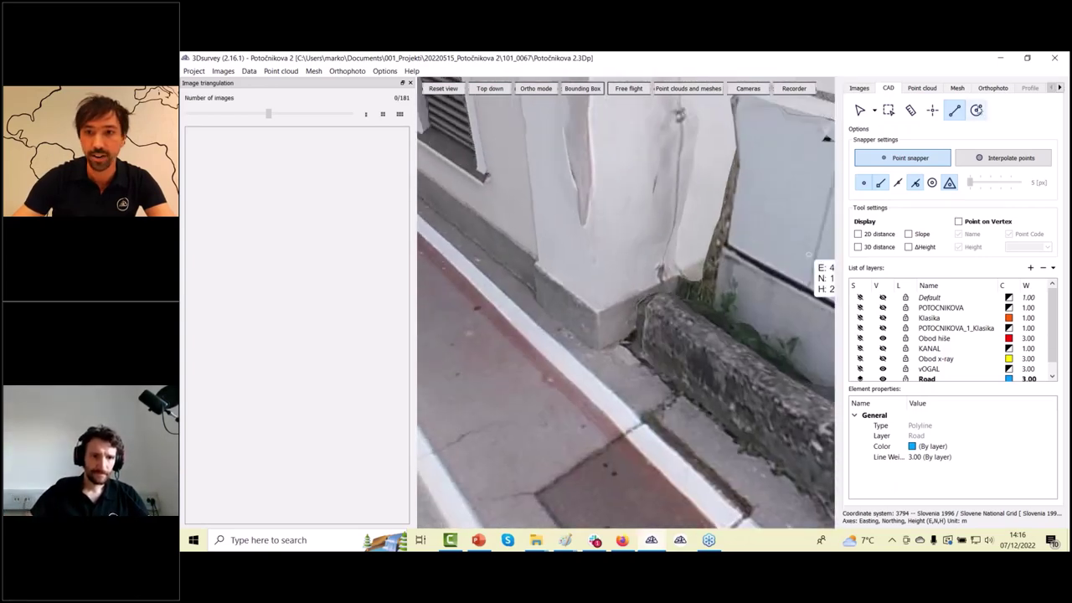
pyautogui.click(957, 88)
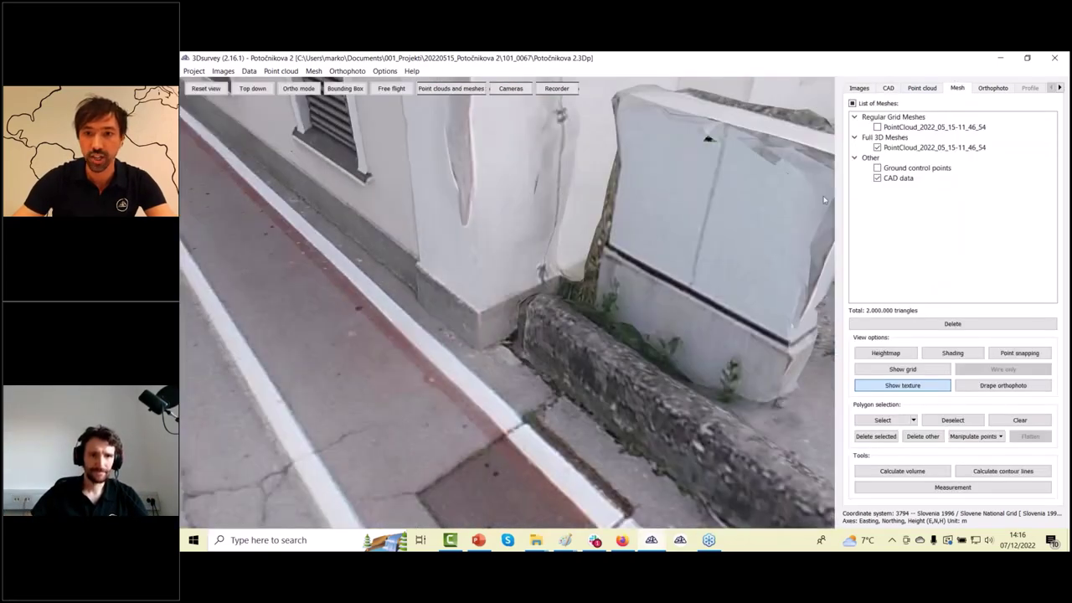
# Overlay the triangle grid on the kerb mesh and turn on mesh shading
pyautogui.click(890, 374)
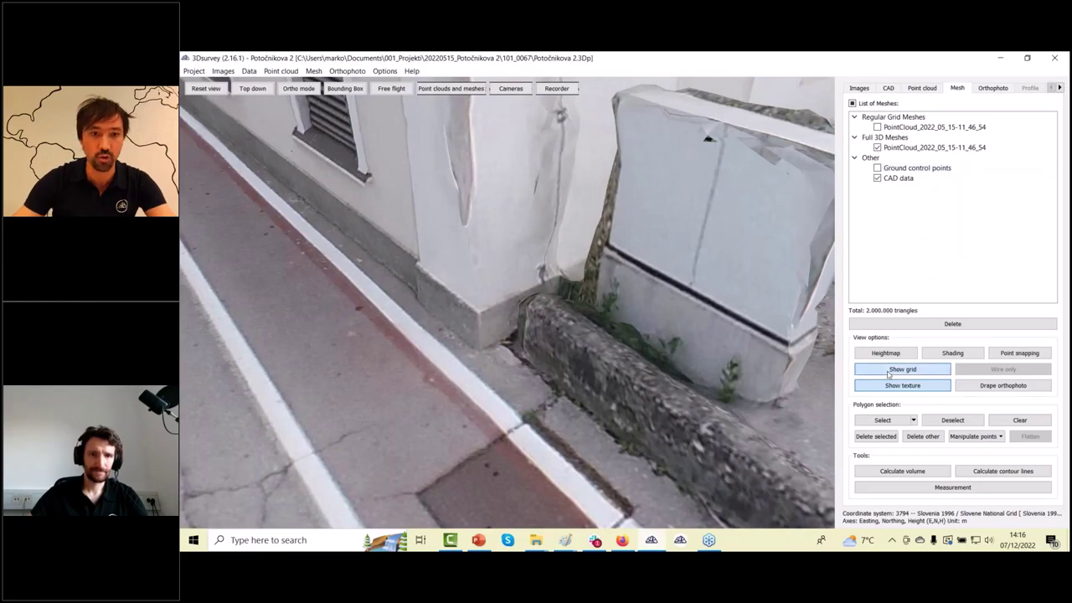
pyautogui.scroll(3, 490, 381)
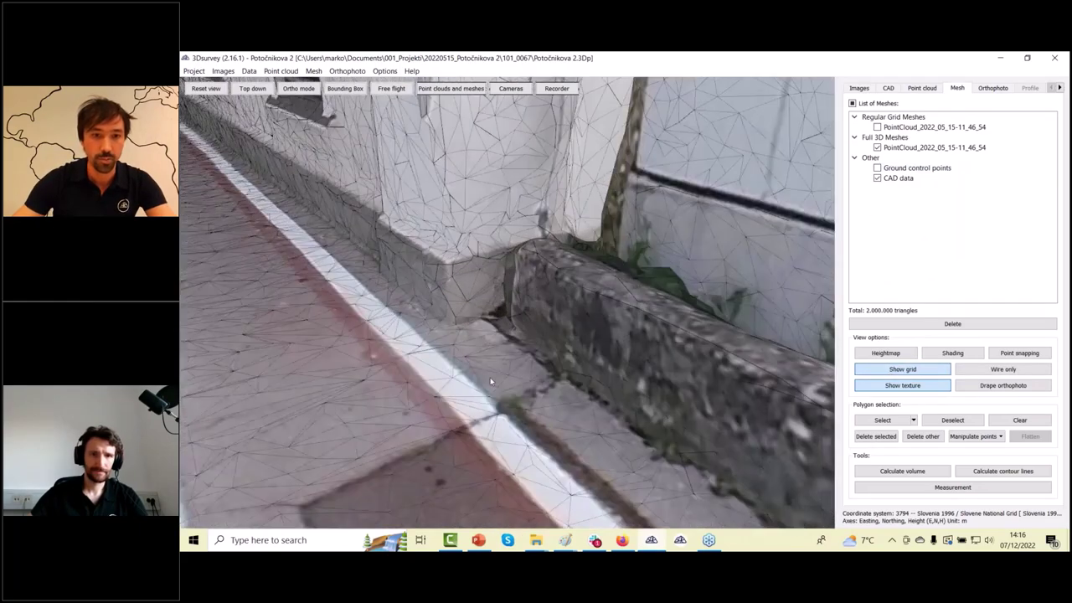
pyautogui.moveTo(490, 381)
pyautogui.mouseDown()
pyautogui.moveTo(555, 427)
pyautogui.moveTo(562, 394)
pyautogui.moveTo(577, 409)
pyautogui.moveTo(517, 371)
pyautogui.moveTo(507, 407)
pyautogui.mouseUp()
pyautogui.scroll(-3, 576, 409)
pyautogui.scroll(3, 508, 407)
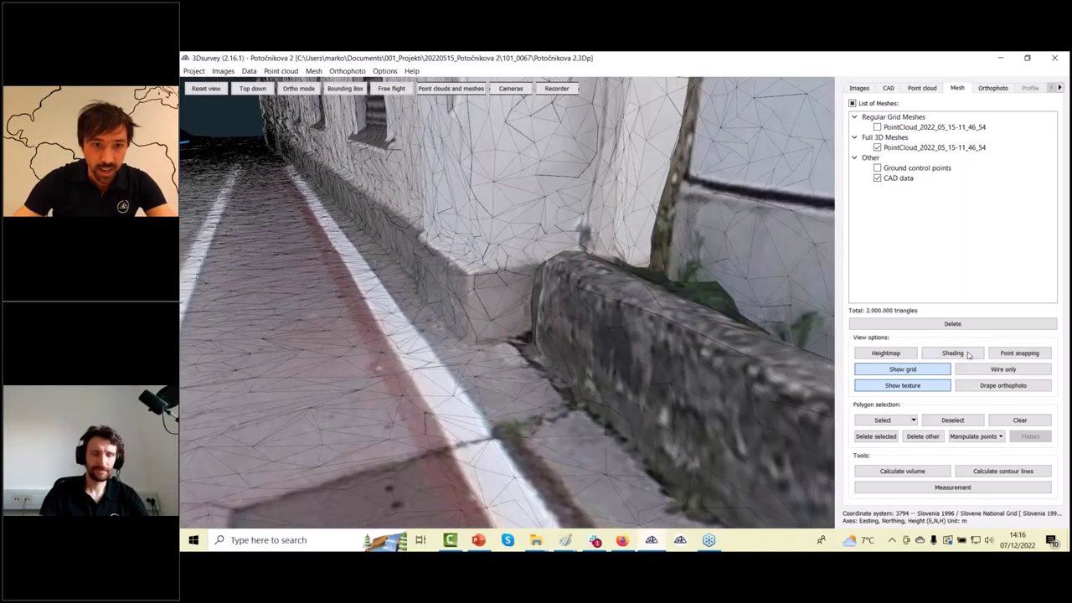
pyautogui.click(969, 354)
pyautogui.scroll(3, 528, 371)
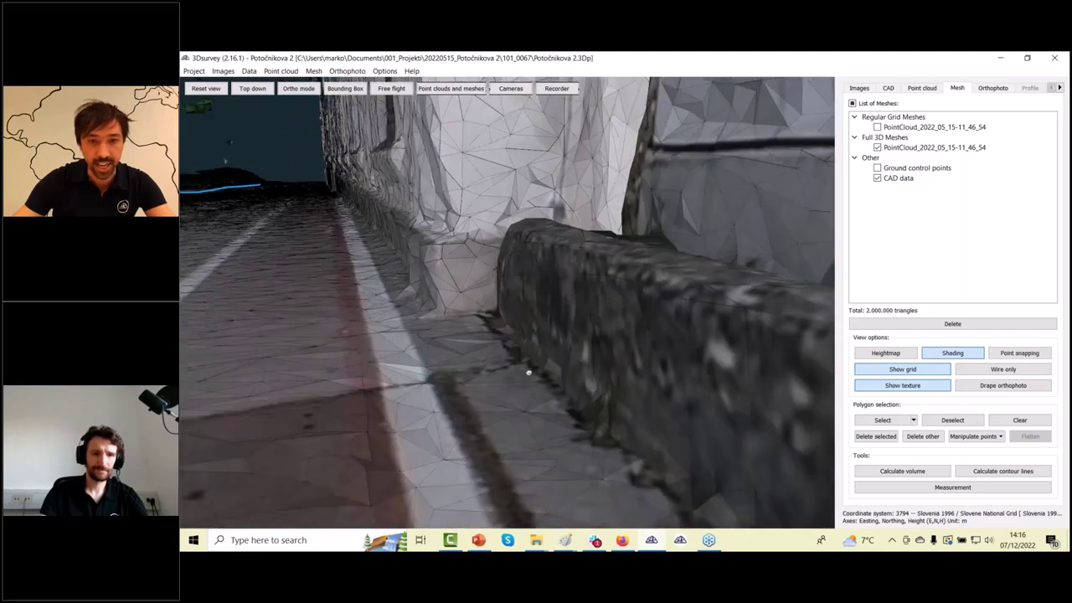
pyautogui.moveTo(529, 372); pyautogui.dragTo(790, 324)
pyautogui.click(923, 88)
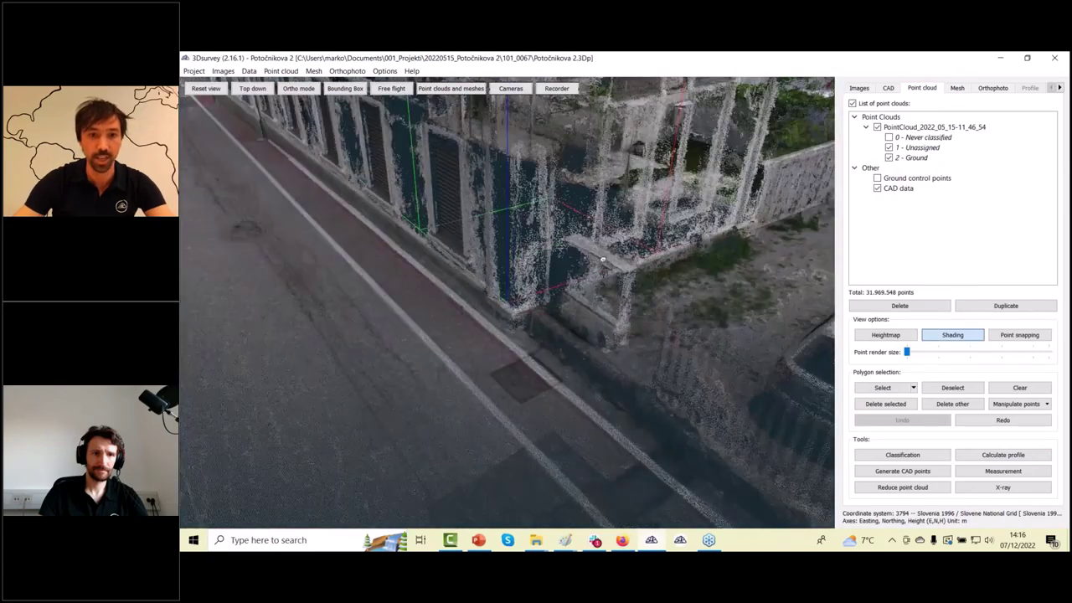
# Increase the point render size and orbit around the wall corner to the side wall
pyautogui.moveTo(603, 258); pyautogui.dragTo(520, 394)
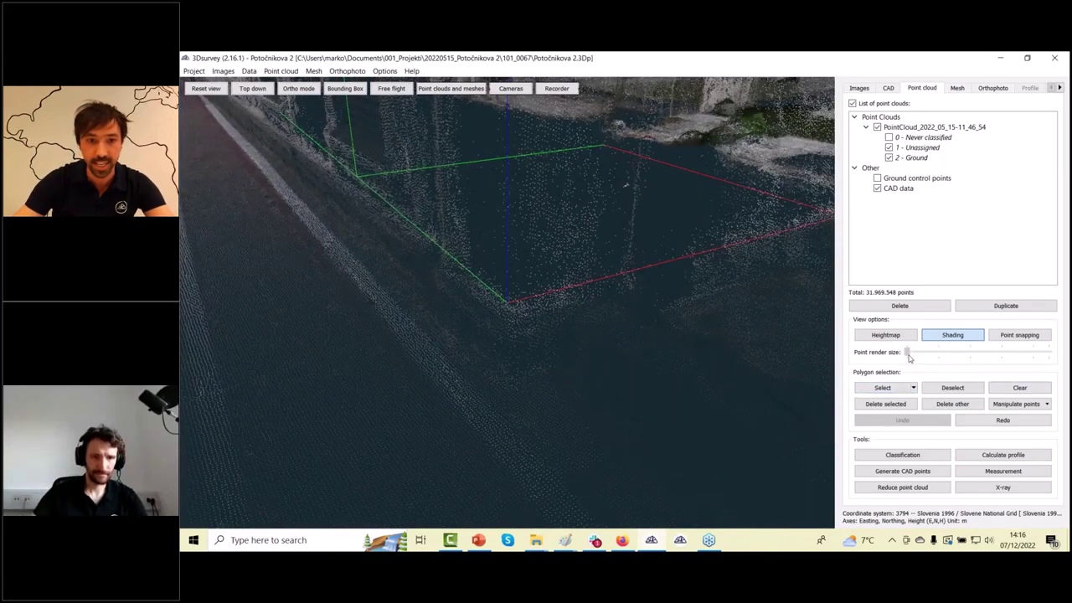
pyautogui.moveTo(909, 358); pyautogui.dragTo(1006, 365)
pyautogui.moveTo(661, 386); pyautogui.dragTo(582, 418)
pyautogui.scroll(-3, 581, 418)
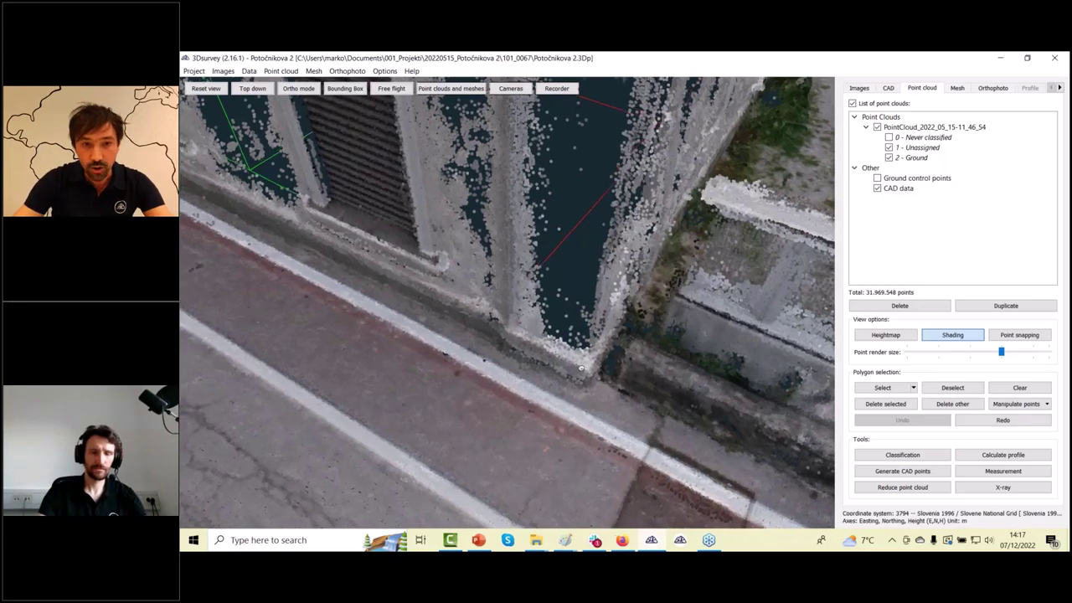
pyautogui.moveTo(584, 368); pyautogui.dragTo(625, 350)
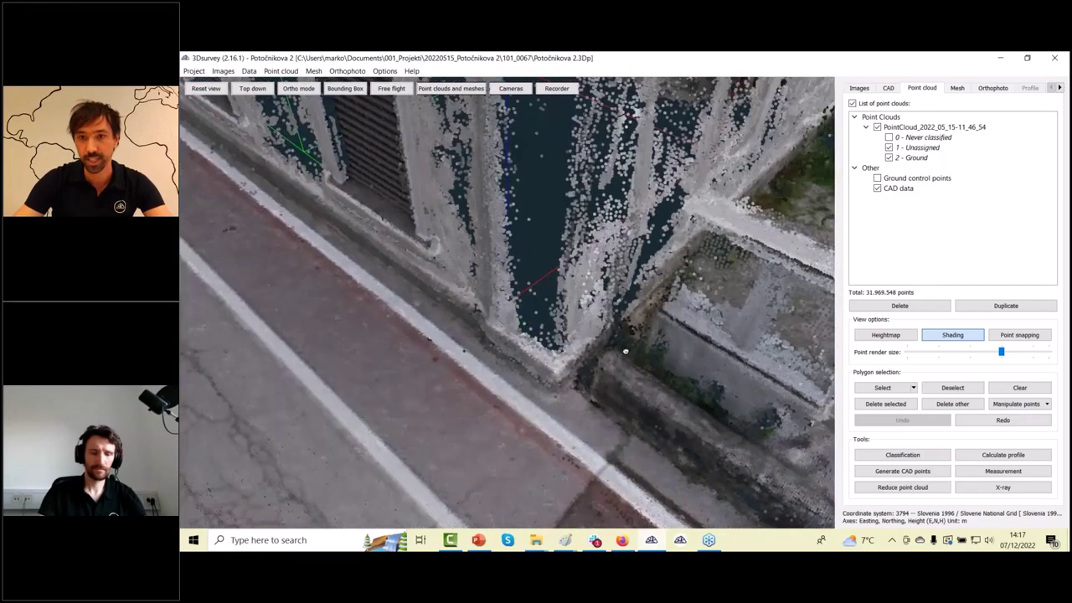
# Hide the point cloud, show the full 3D mesh, and start a new polyline
pyautogui.click(878, 127)
pyautogui.click(958, 88)
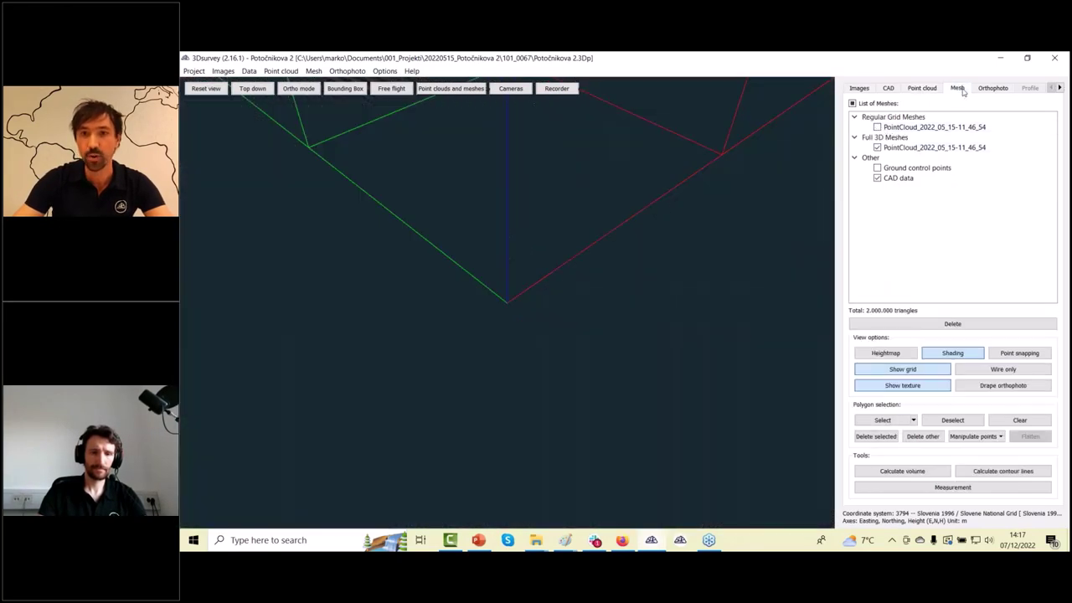
pyautogui.click(877, 148)
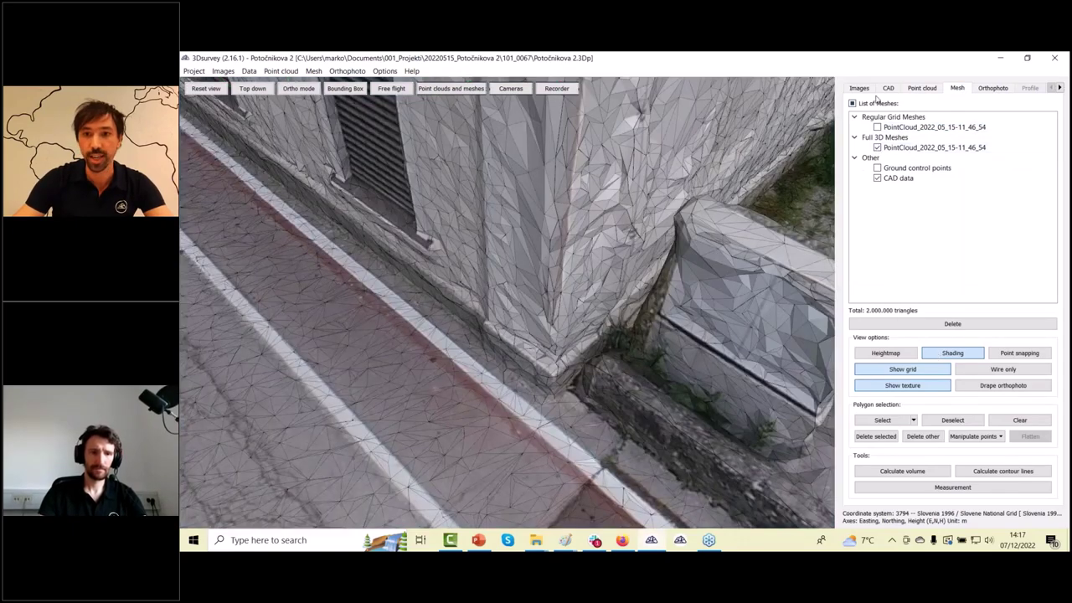
pyautogui.click(889, 88)
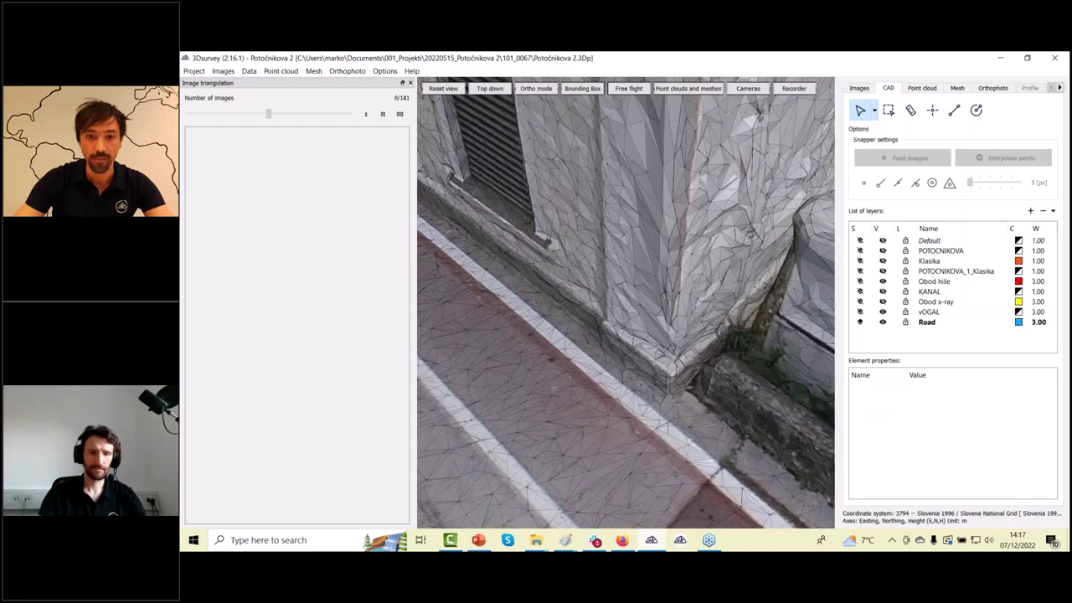
pyautogui.click(954, 110)
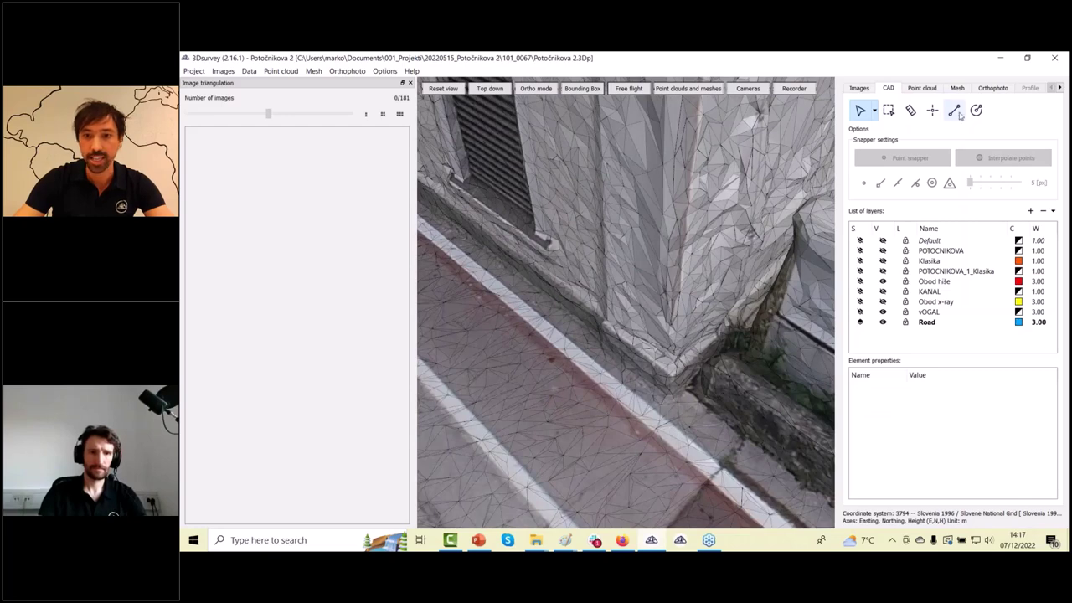
# Place polyline vertices at the kerb corner and along the curb by the wall
pyautogui.click(662, 403)
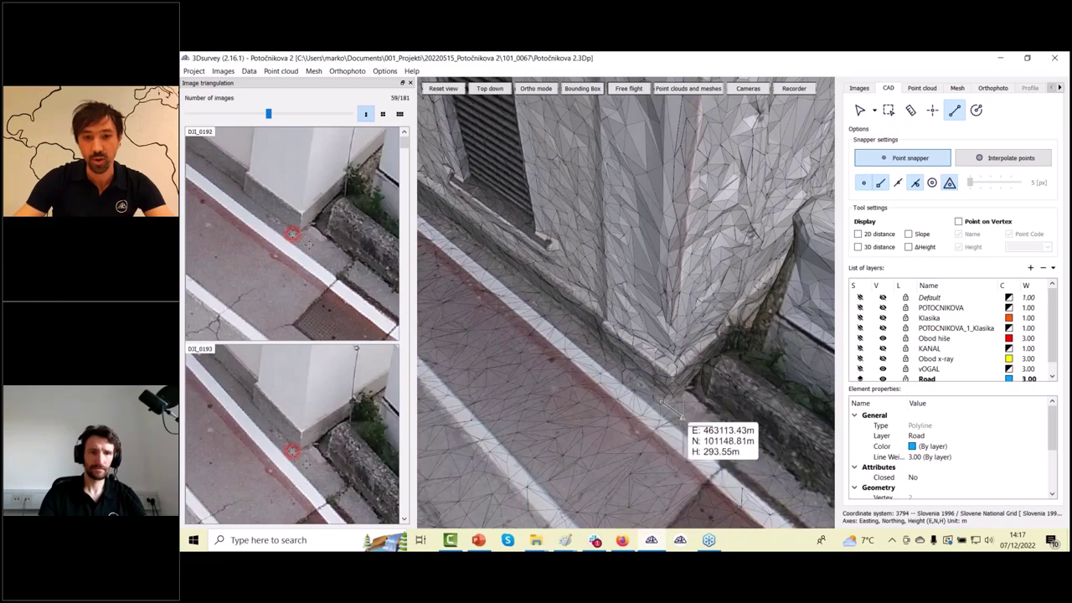
pyautogui.scroll(3, 695, 440)
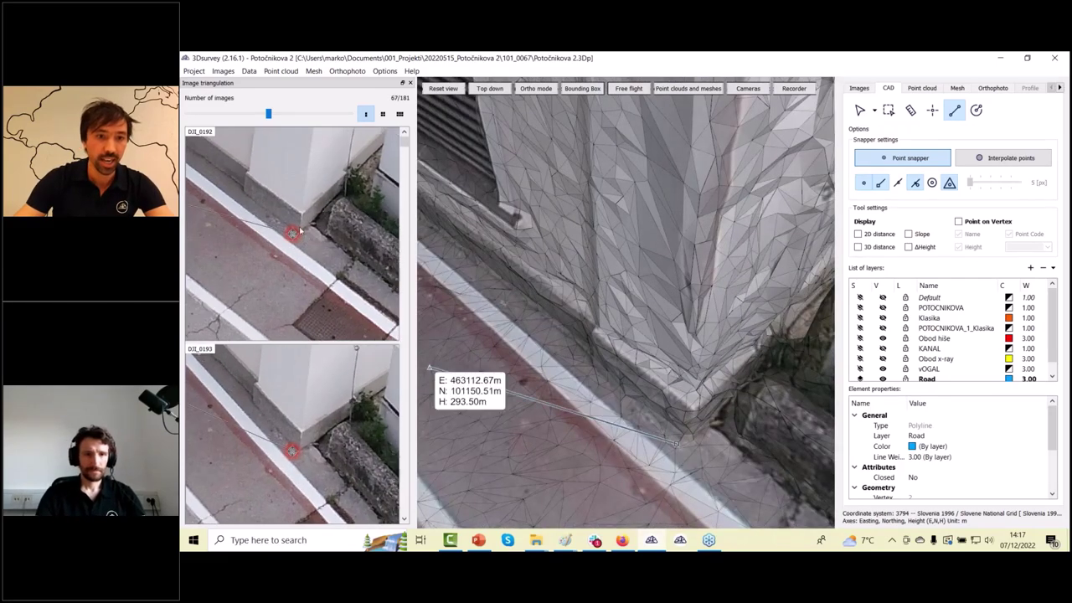
pyautogui.scroll(4, 322, 257)
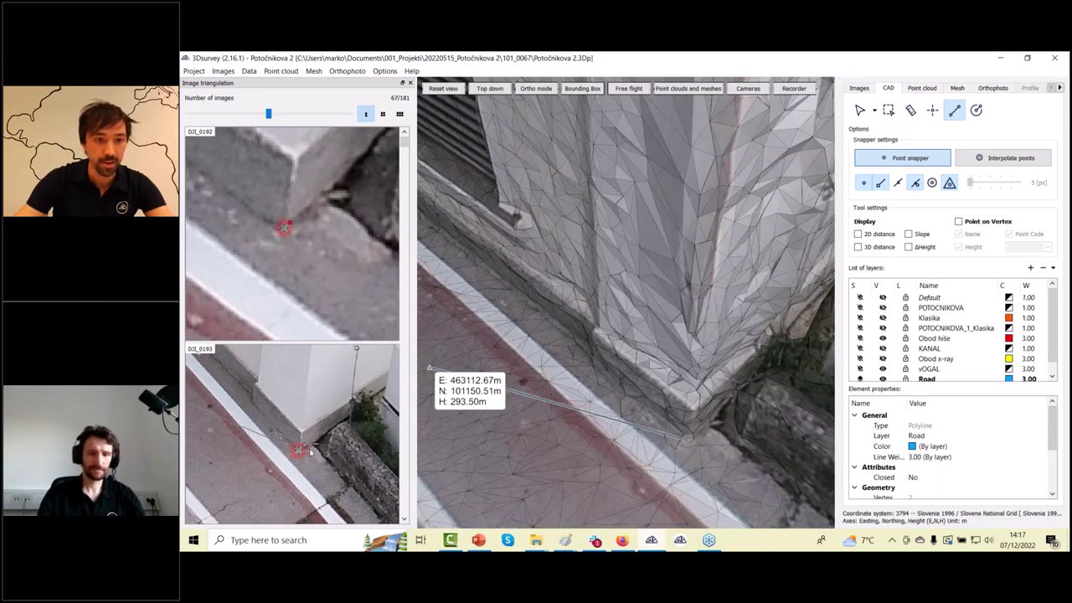
pyautogui.scroll(3, 303, 458)
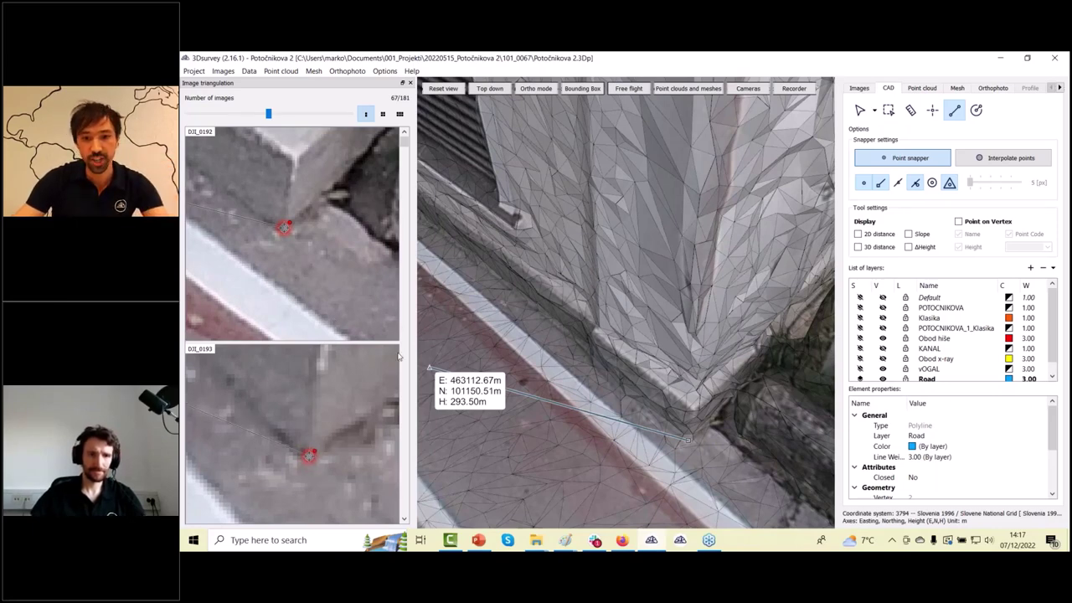
pyautogui.moveTo(716, 487); pyautogui.dragTo(698, 461)
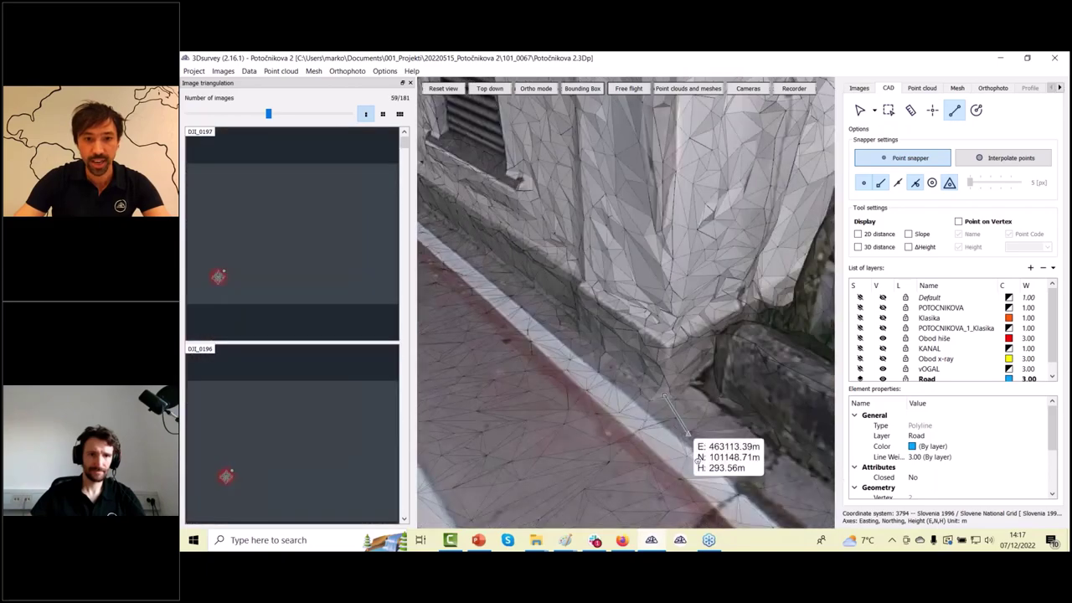
pyautogui.scroll(5, 688, 433)
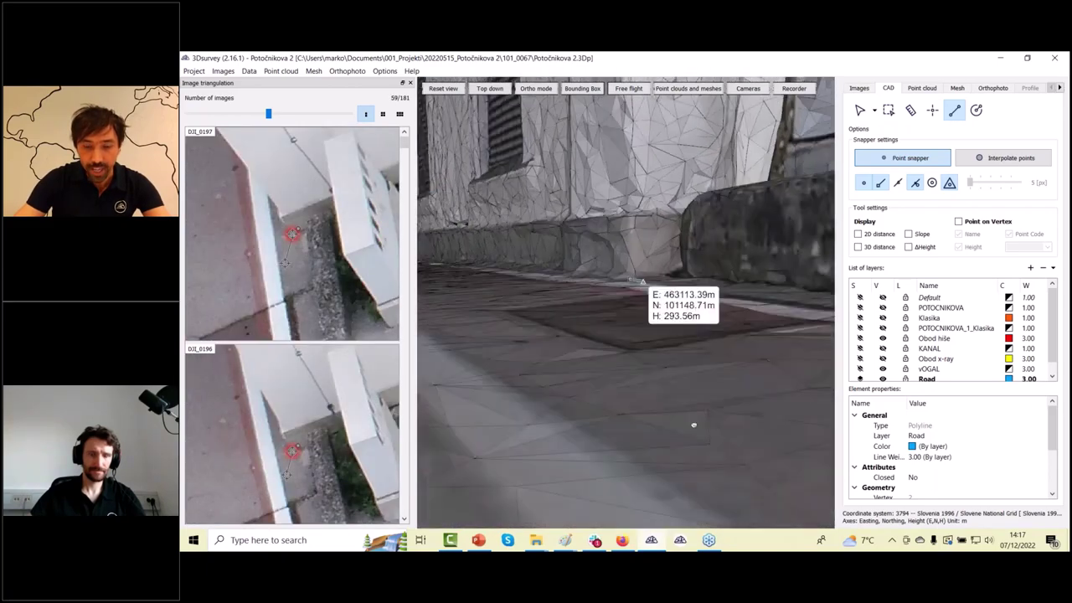
pyautogui.scroll(5, 689, 430)
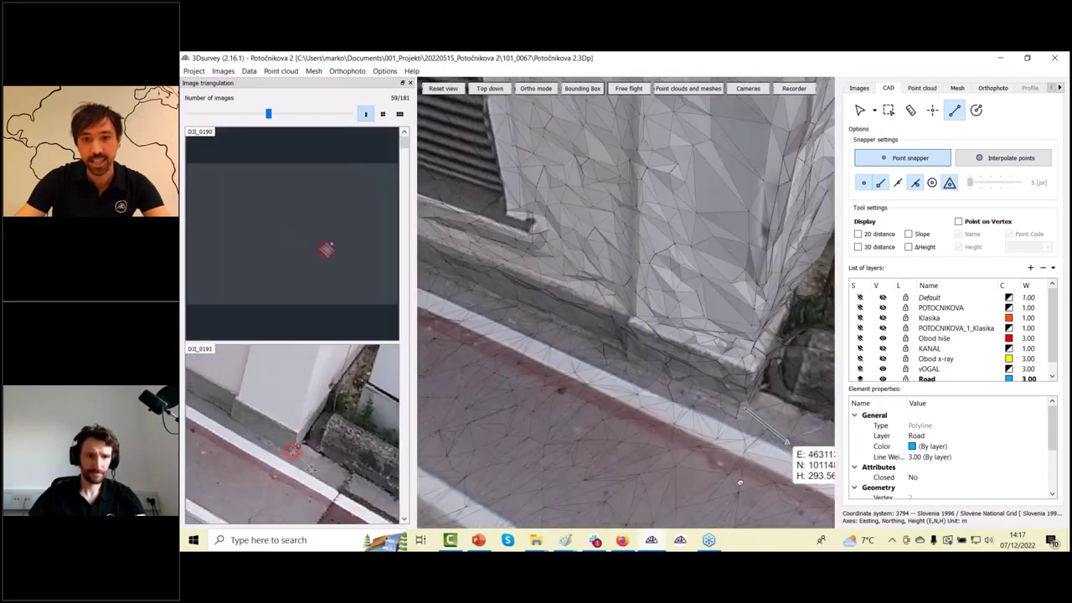
pyautogui.click(623, 366)
pyautogui.scroll(5, 283, 257)
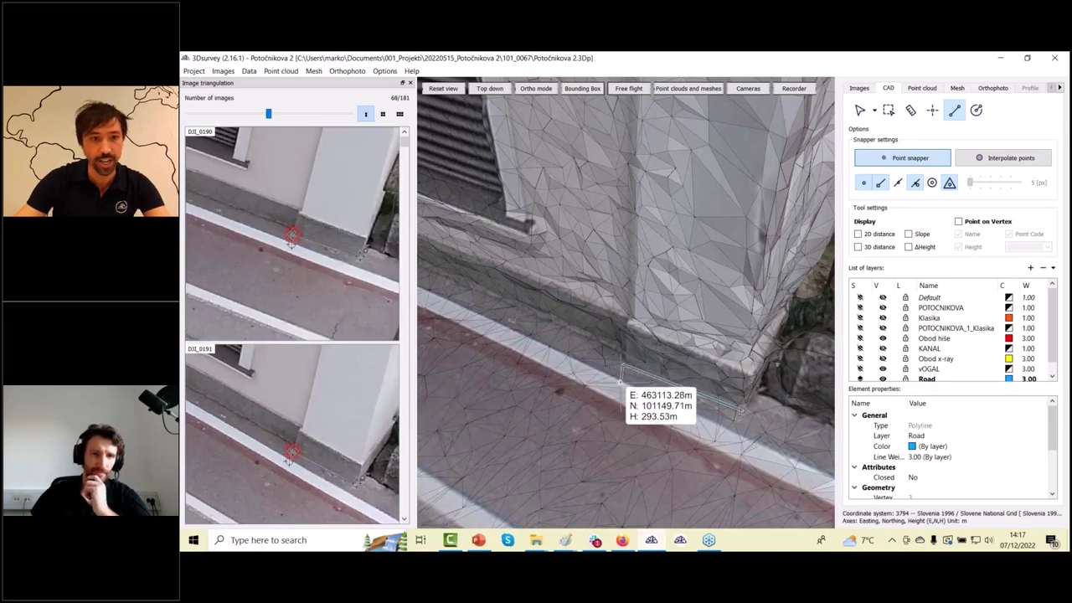
# Orbit around the building corner to check the segment, then finish the Road polyline
pyautogui.moveTo(630, 434); pyautogui.dragTo(687, 432)
pyautogui.moveTo(772, 381); pyautogui.dragTo(646, 415)
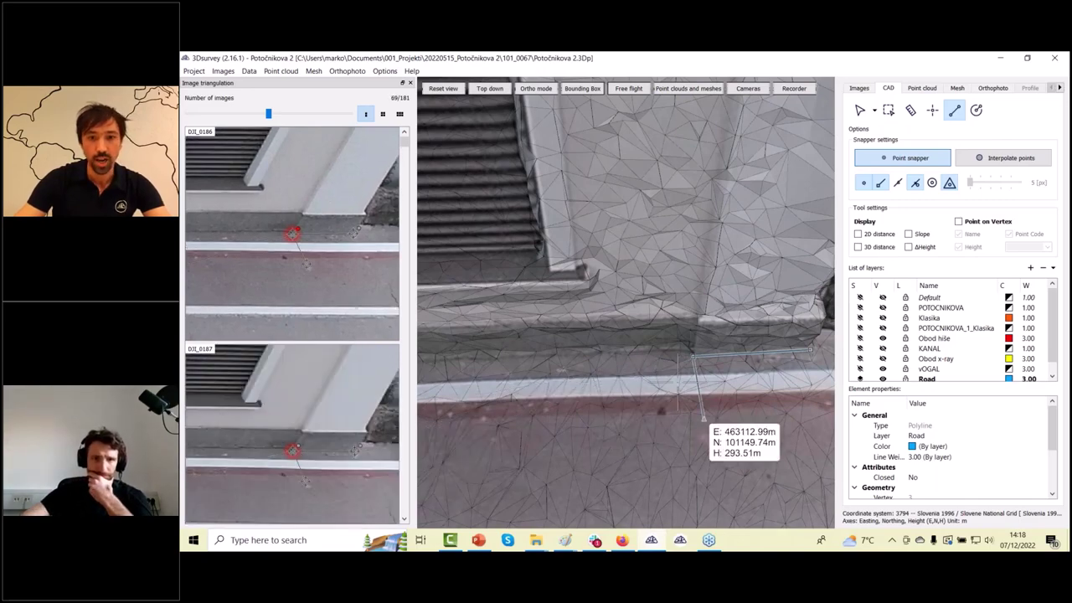
pyautogui.scroll(-5, 662, 381)
pyautogui.moveTo(634, 364); pyautogui.dragTo(657, 373)
pyautogui.scroll(3, 310, 446)
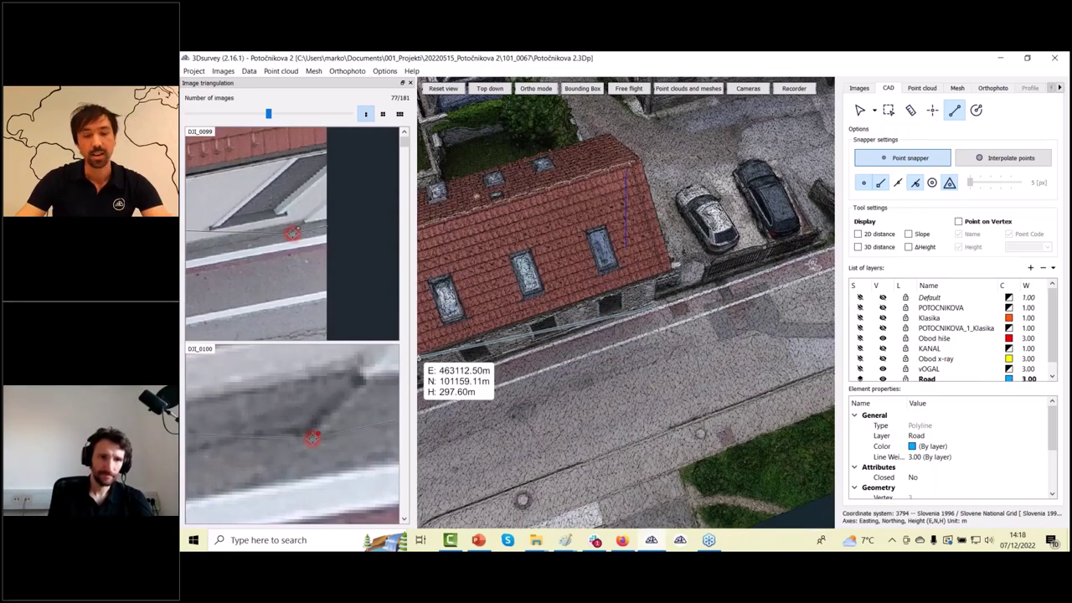
pyautogui.scroll(5, 687, 352)
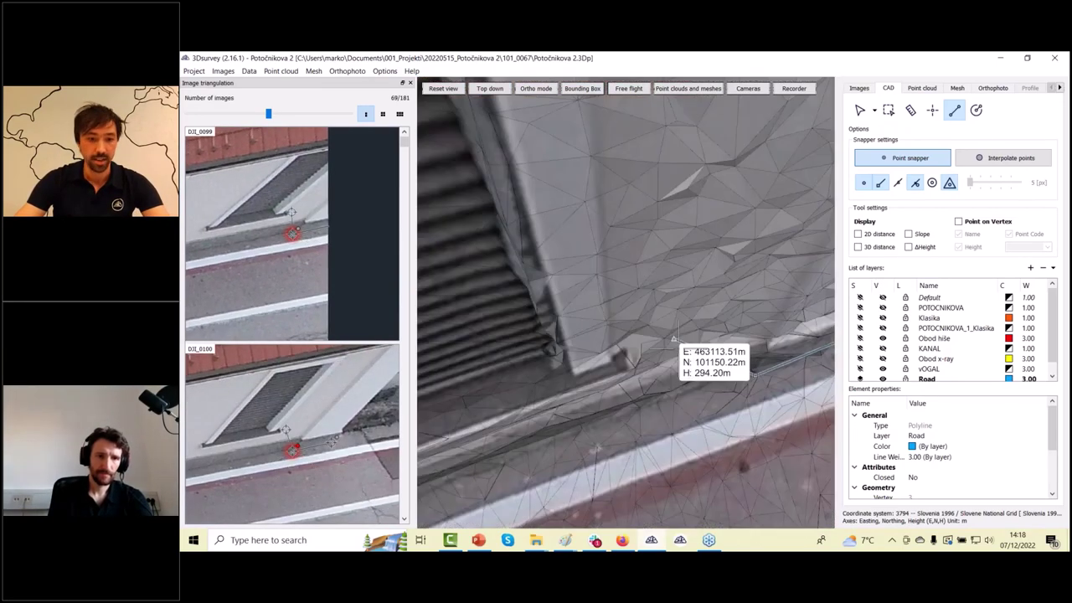
pyautogui.scroll(-5, 675, 341)
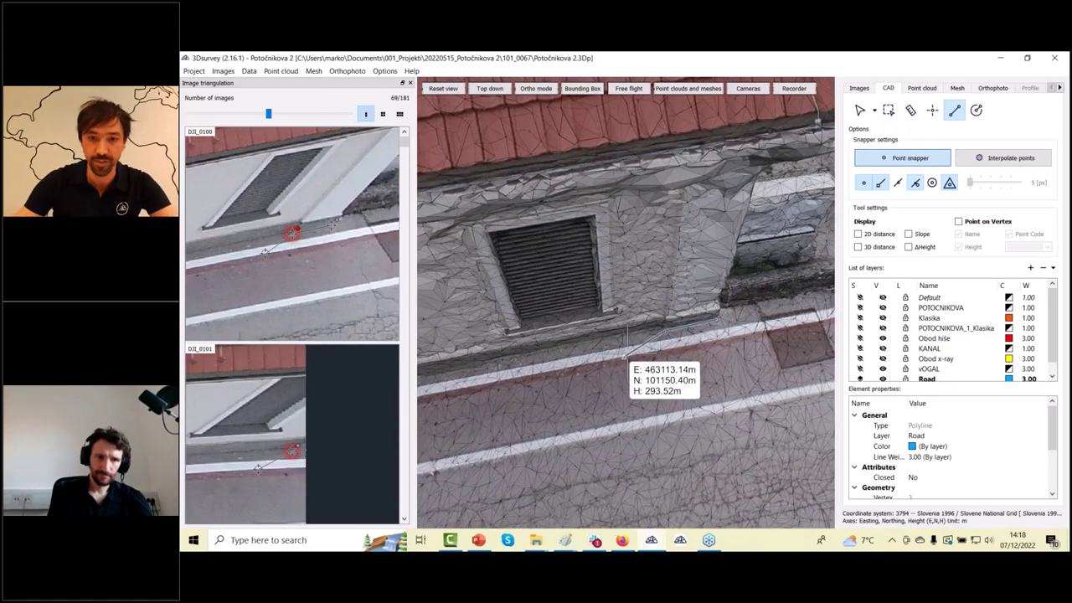
pyautogui.rightClick(688, 348)
pyautogui.moveTo(680, 391); pyautogui.dragTo(593, 375)
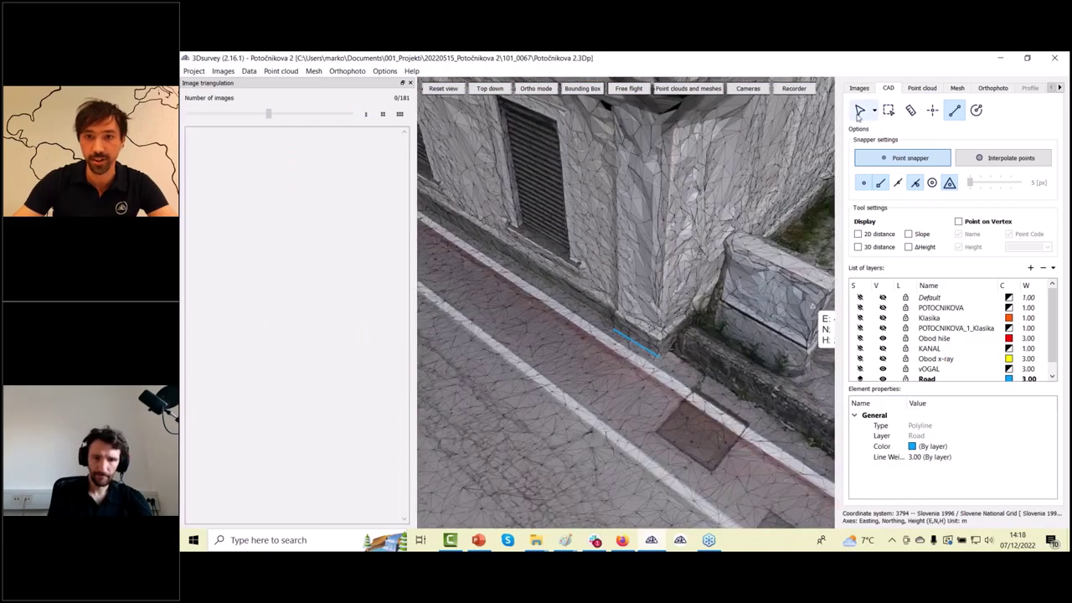
# Select the Road polyline to list its drone photos, and narrow the photo panel
pyautogui.click(859, 114)
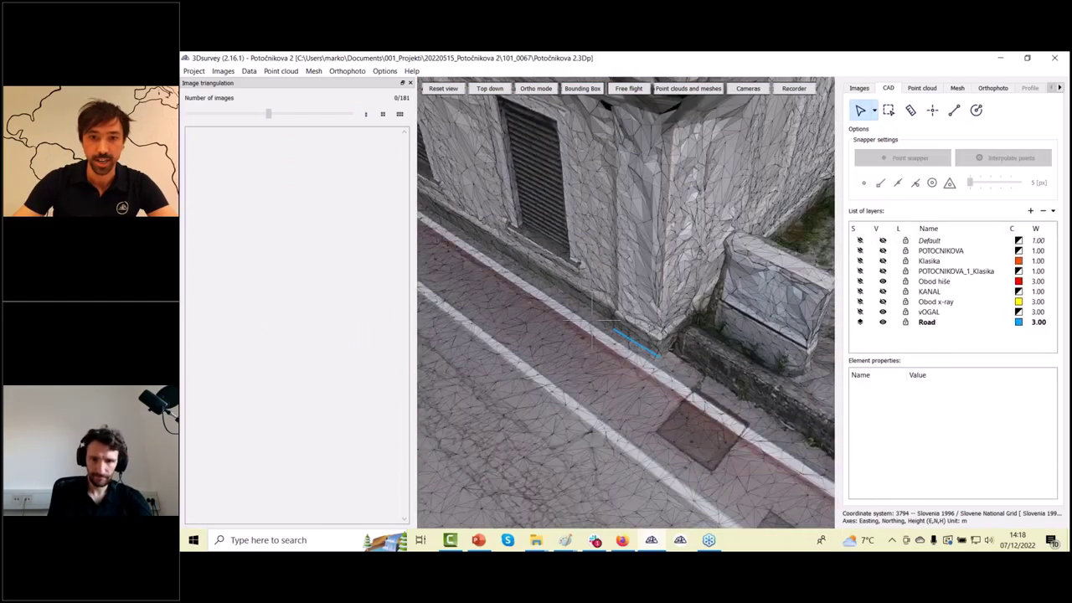
pyautogui.click(659, 356)
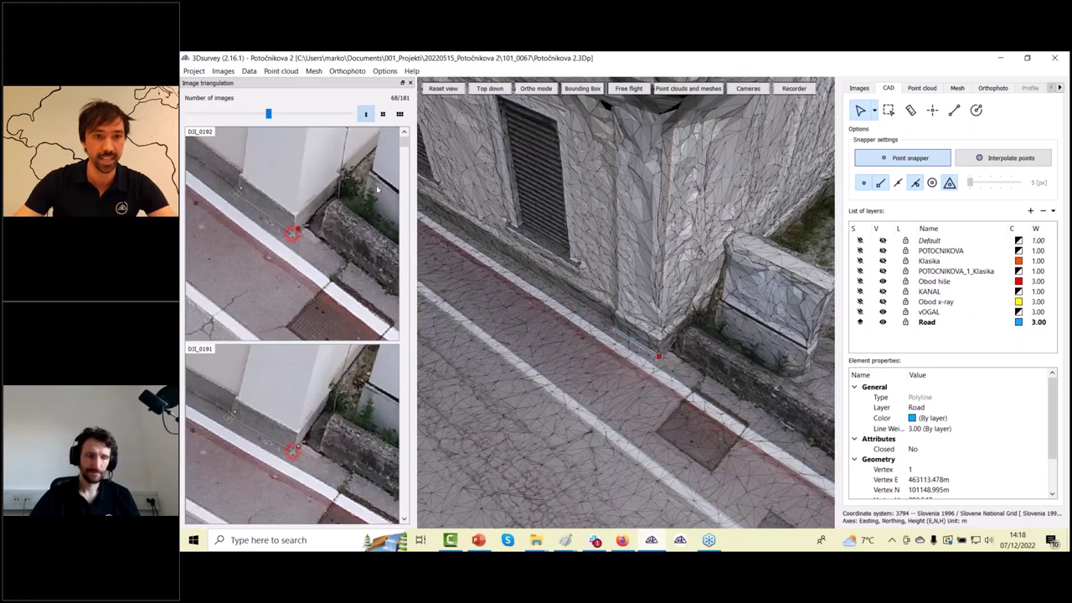
pyautogui.scroll(-3, 367, 277)
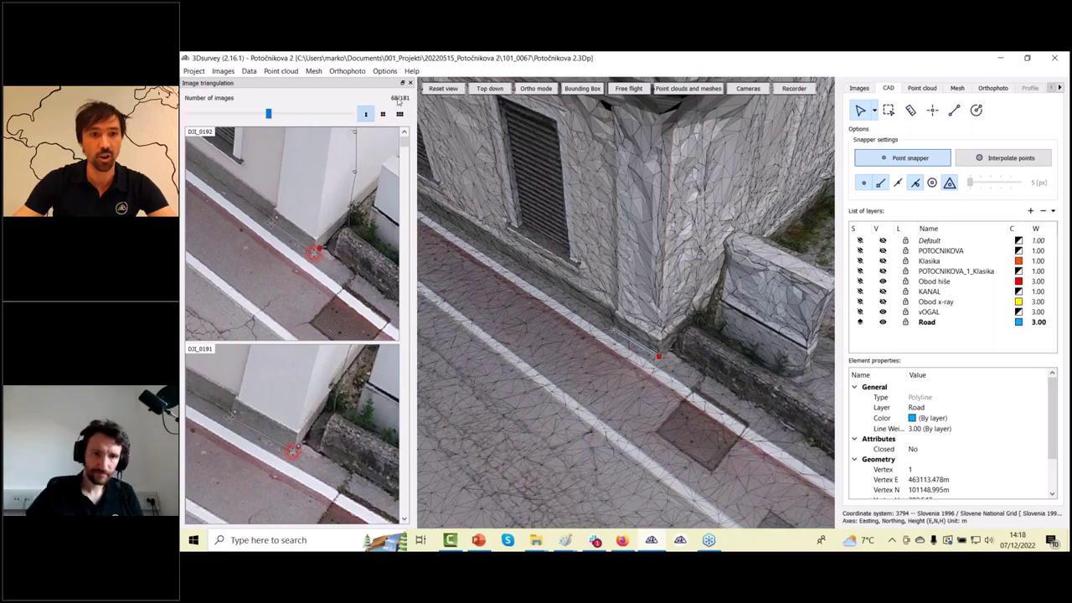
pyautogui.moveTo(403, 144); pyautogui.dragTo(411, 178)
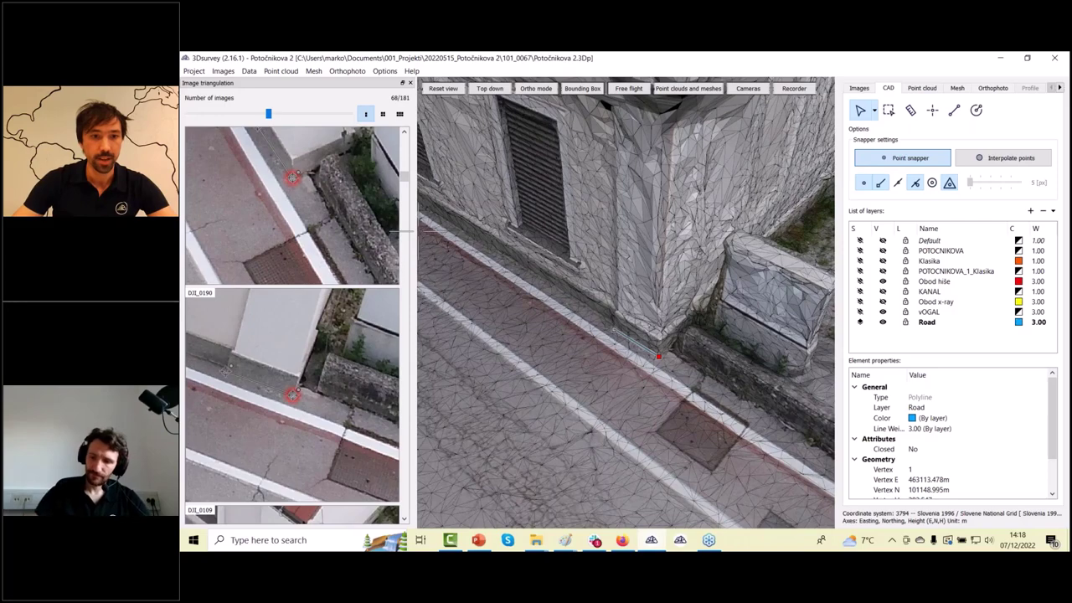
pyautogui.moveTo(416, 230); pyautogui.dragTo(417, 256)
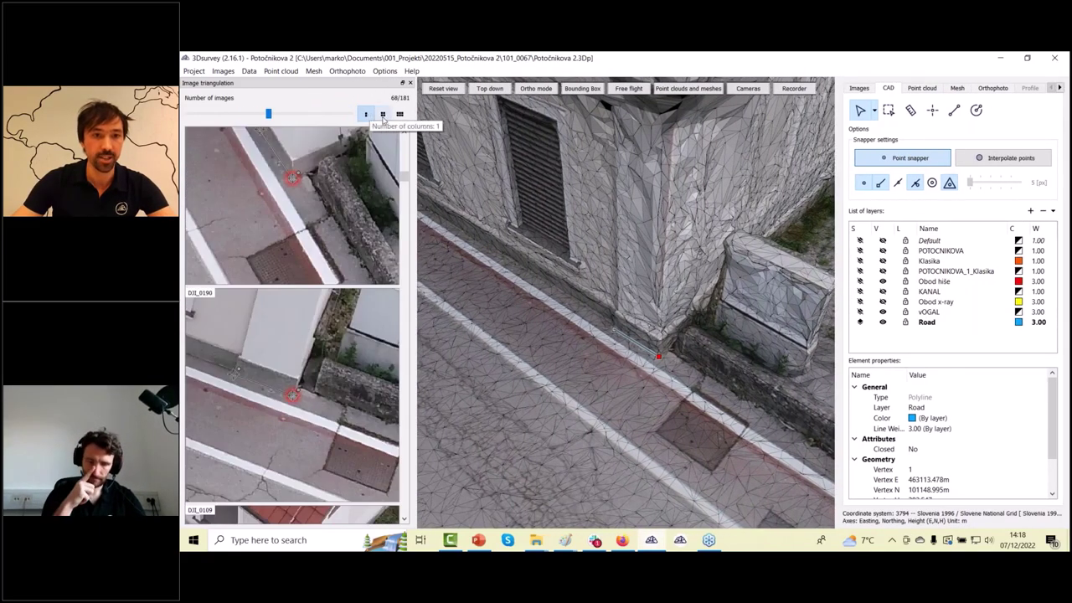
# Arrange the photos two per row and set one common thumbnail zoom
pyautogui.click(383, 115)
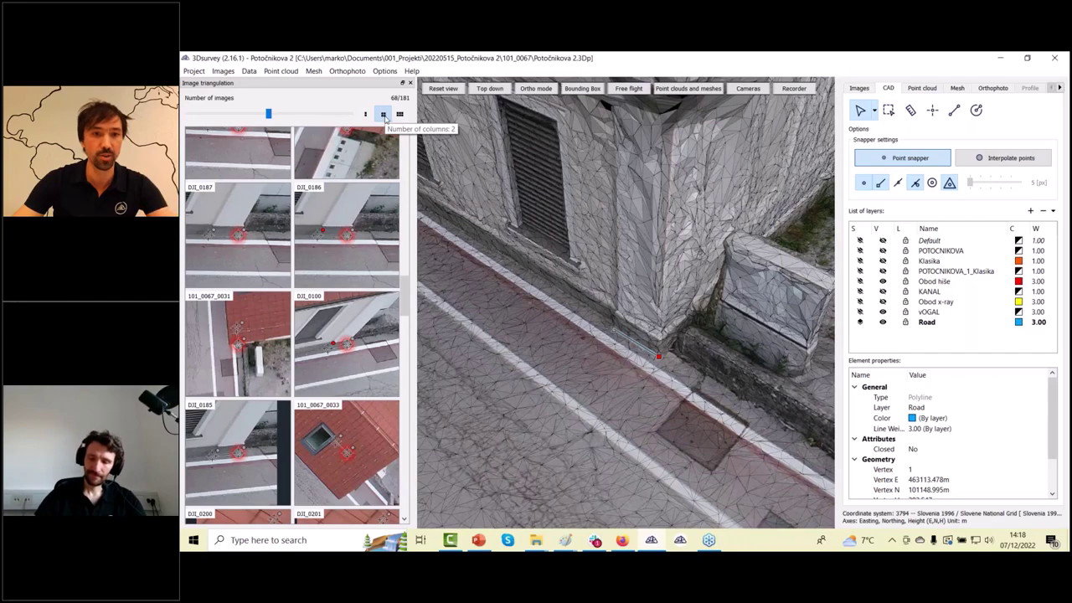
pyautogui.click(400, 114)
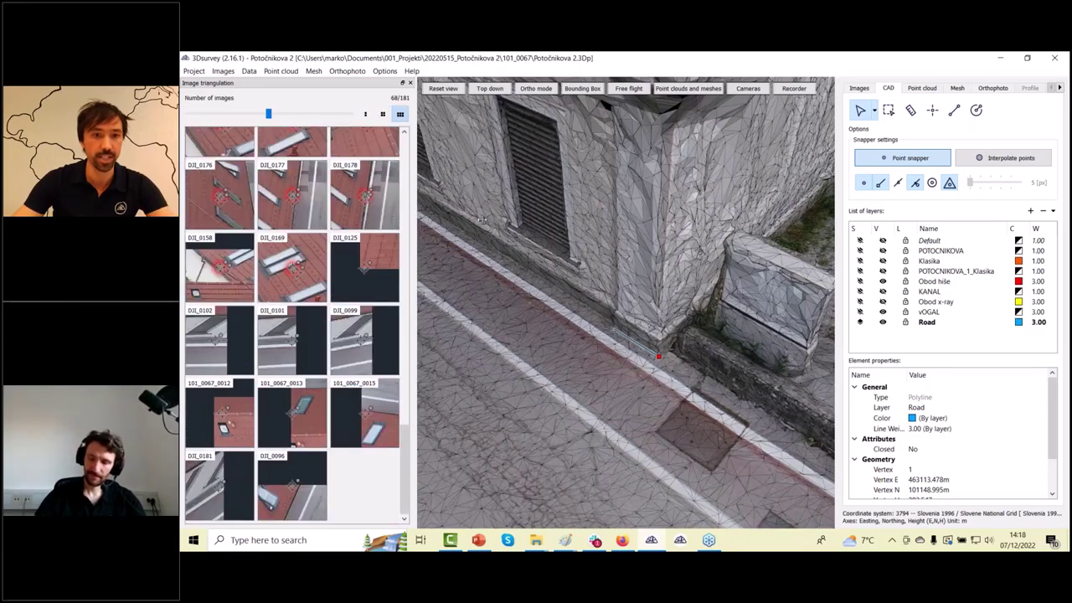
pyautogui.click(382, 114)
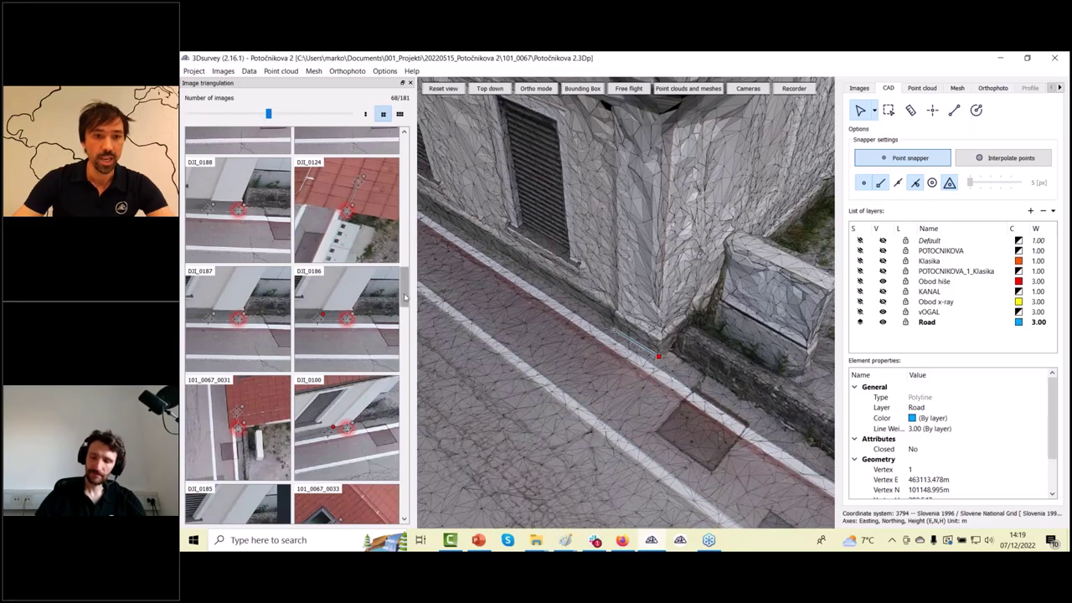
pyautogui.moveTo(405, 296); pyautogui.dragTo(404, 156)
pyautogui.scroll(3, 351, 191)
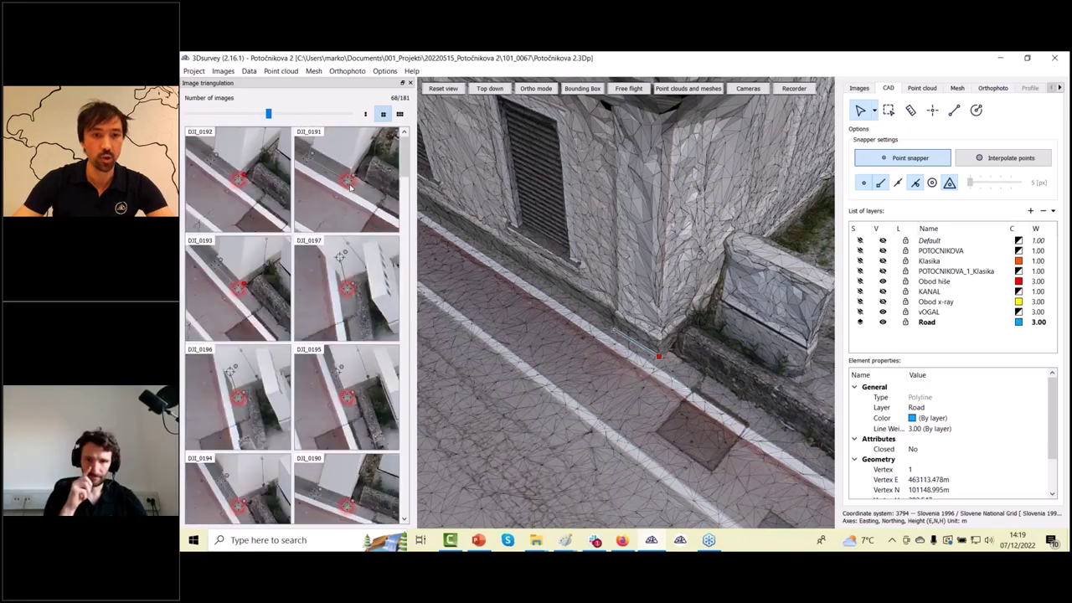
pyautogui.scroll(2, 350, 190)
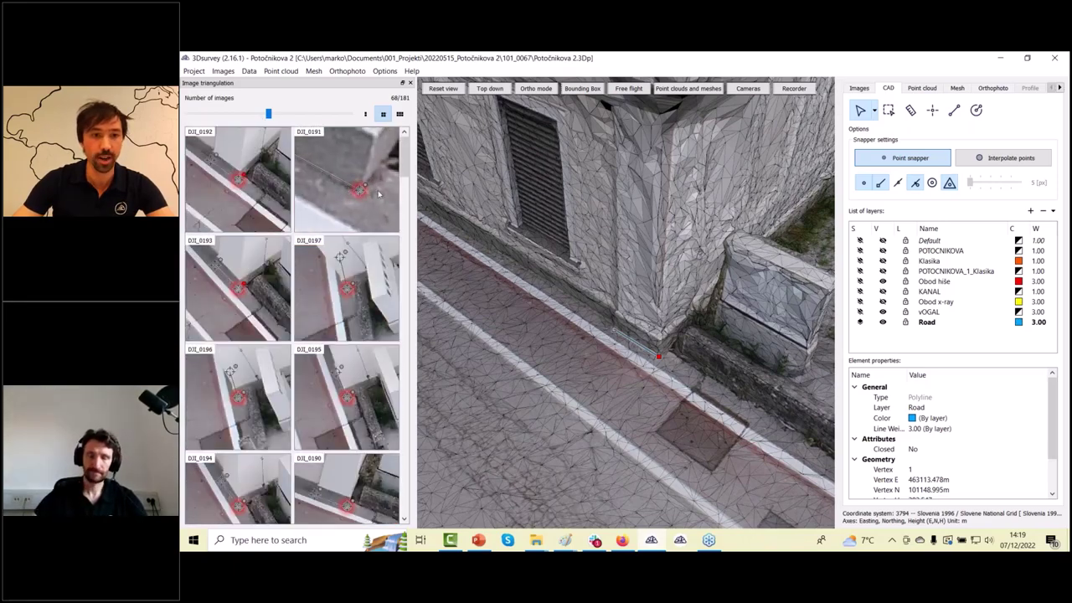
pyautogui.scroll(-4, 359, 197)
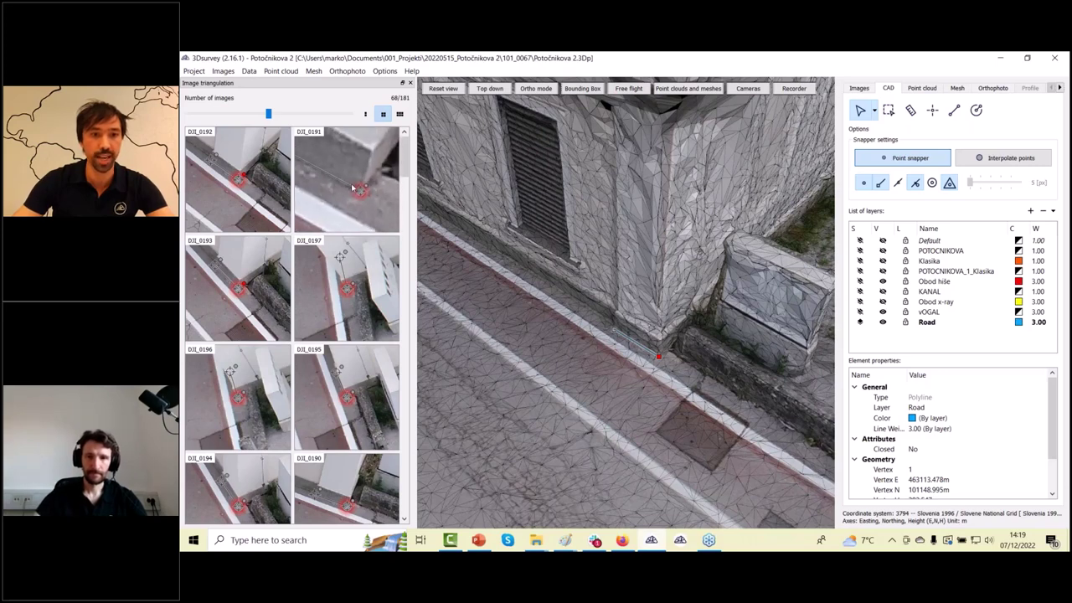
pyautogui.scroll(5, 347, 284)
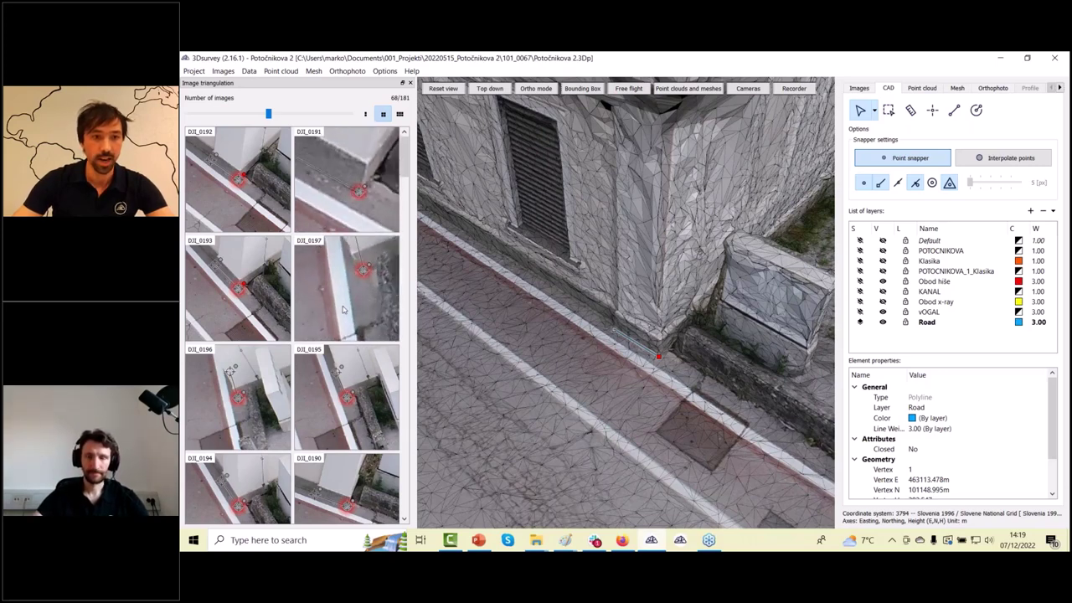
pyautogui.scroll(4, 248, 293)
pyautogui.scroll(2, 248, 296)
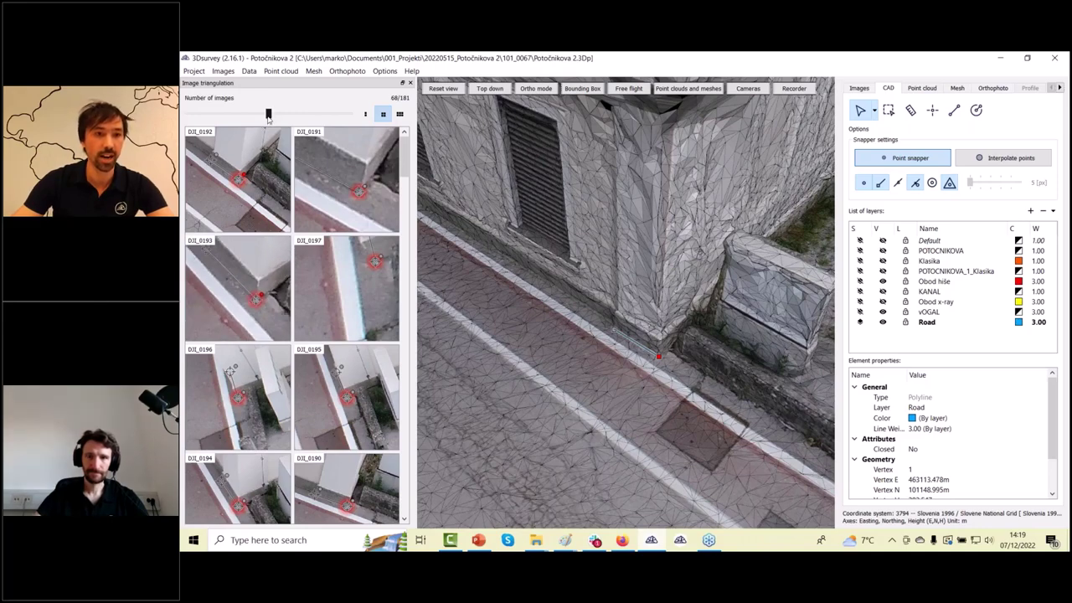
pyautogui.moveTo(268, 118); pyautogui.dragTo(293, 129)
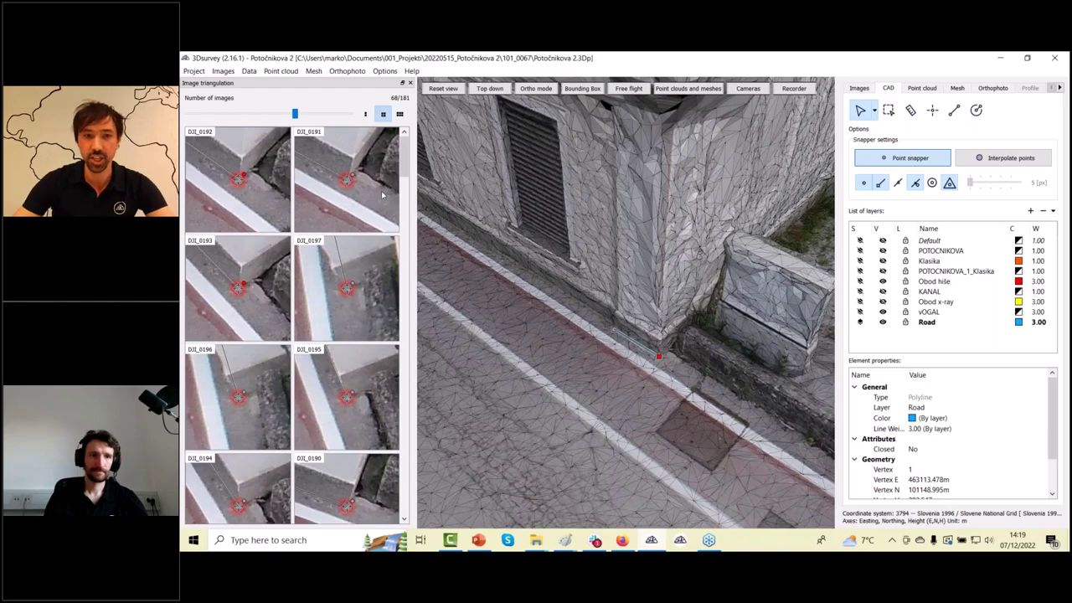
# Undock and redock the image panel, then deselect the polyline so 0 photos are listed
pyautogui.moveTo(329, 83); pyautogui.dragTo(656, 153)
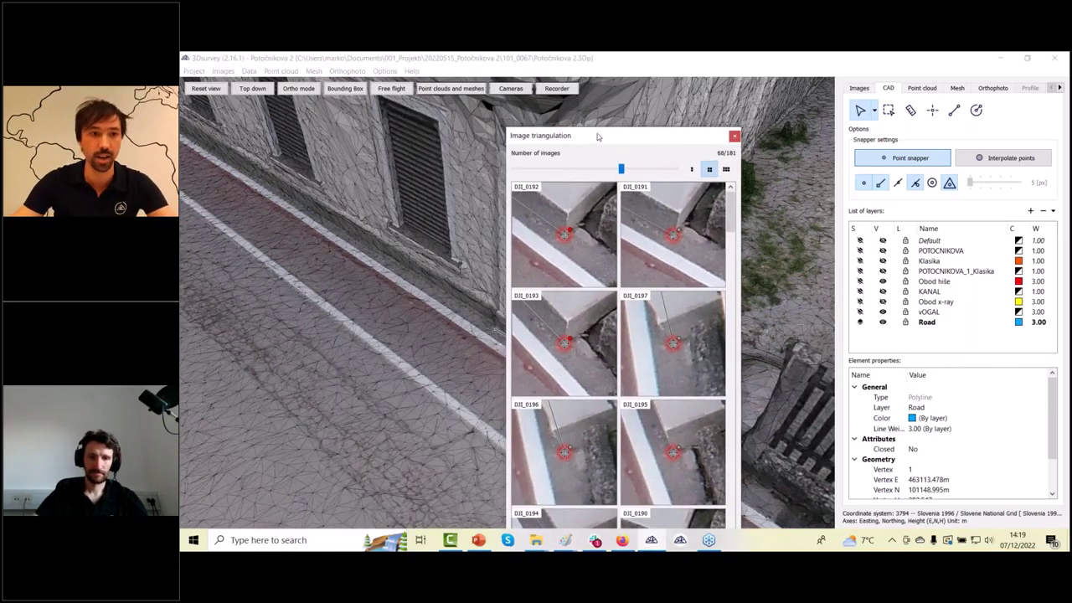
pyautogui.moveTo(598, 137); pyautogui.dragTo(191, 136)
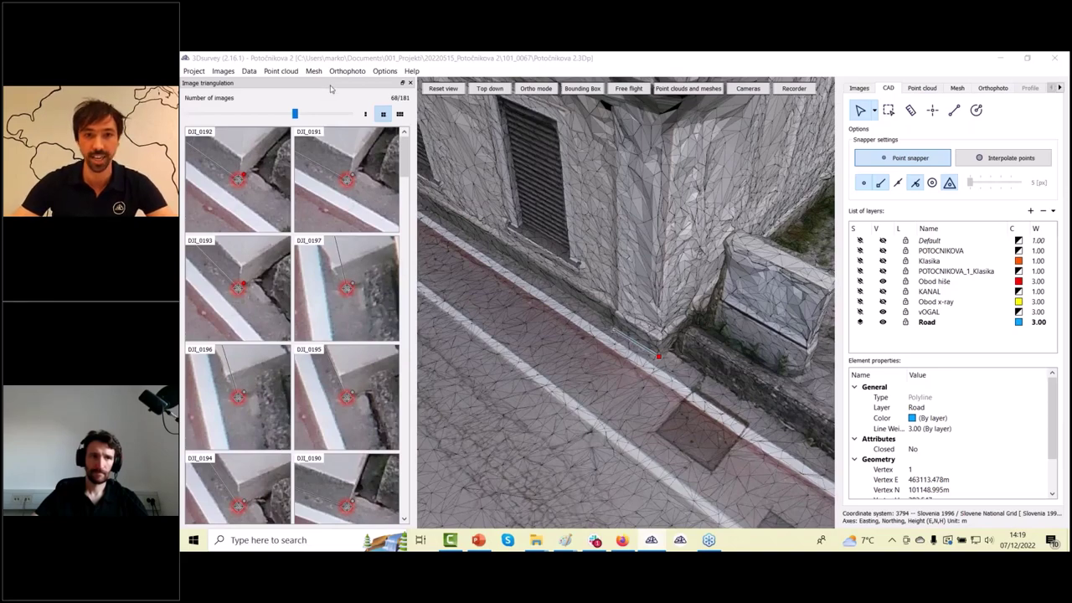
pyautogui.click(362, 119)
pyautogui.scroll(-4, 614, 330)
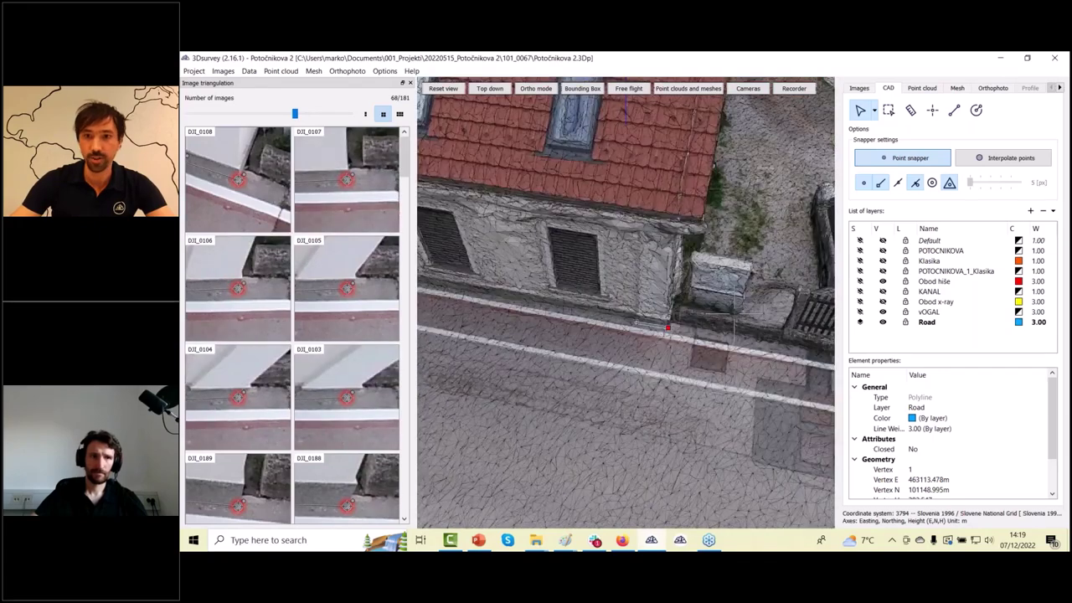
pyautogui.scroll(-3, 614, 329)
pyautogui.click(958, 88)
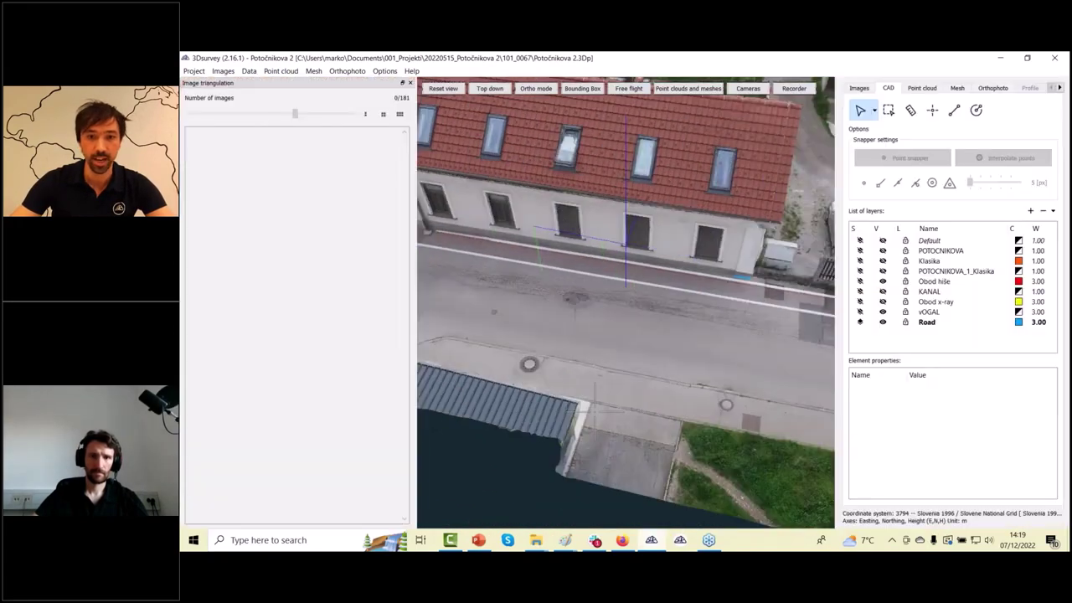
# Tilt down onto the street and start a new Road polyline with its first vertices
pyautogui.moveTo(623, 432); pyautogui.dragTo(662, 363)
pyautogui.scroll(2, 662, 363)
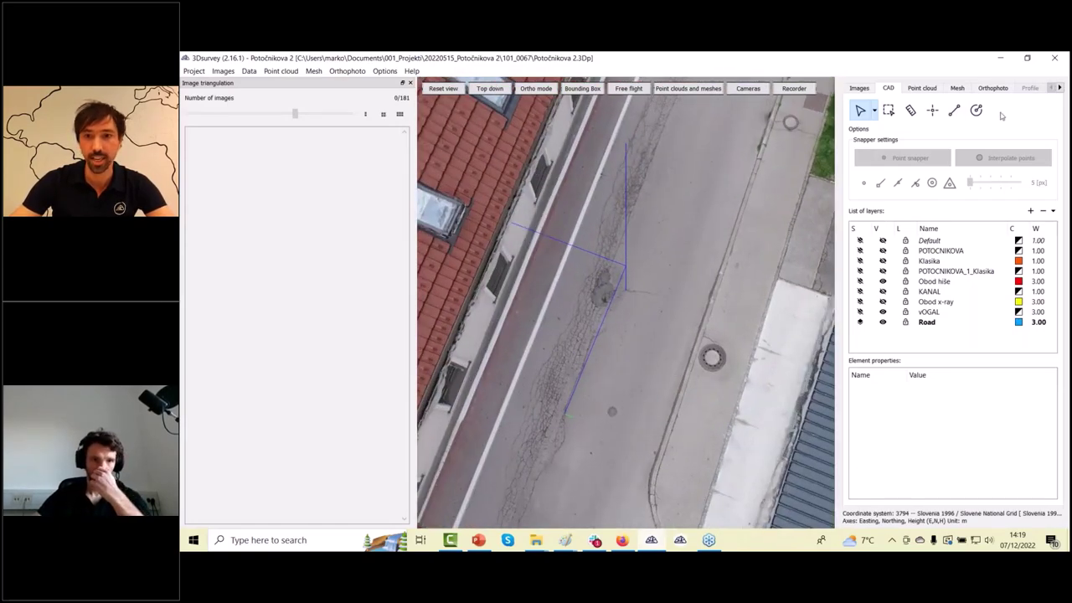
pyautogui.click(954, 109)
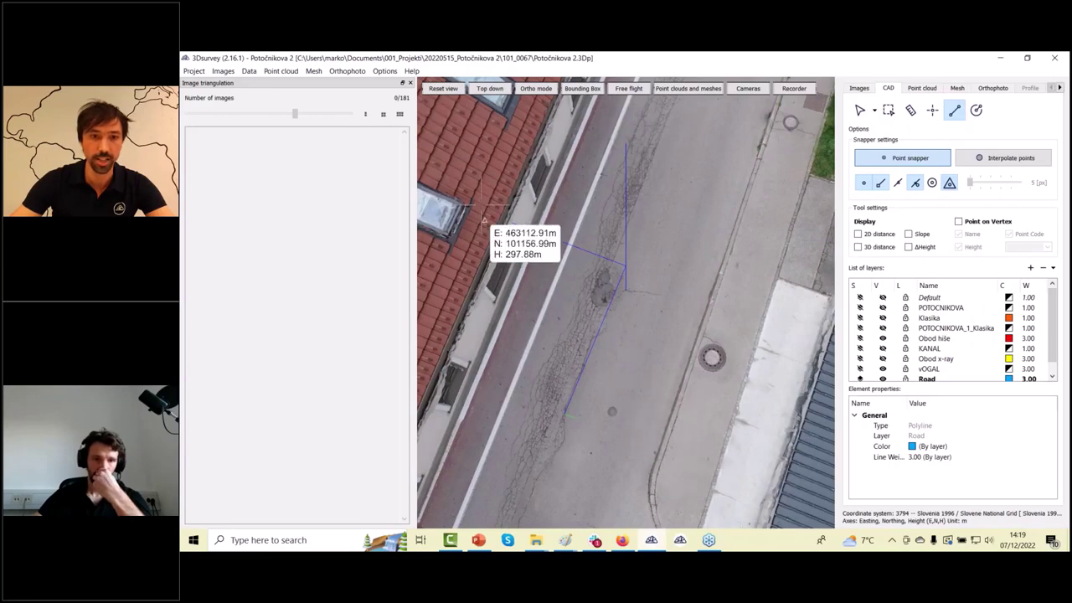
pyautogui.click(649, 475)
pyautogui.click(411, 83)
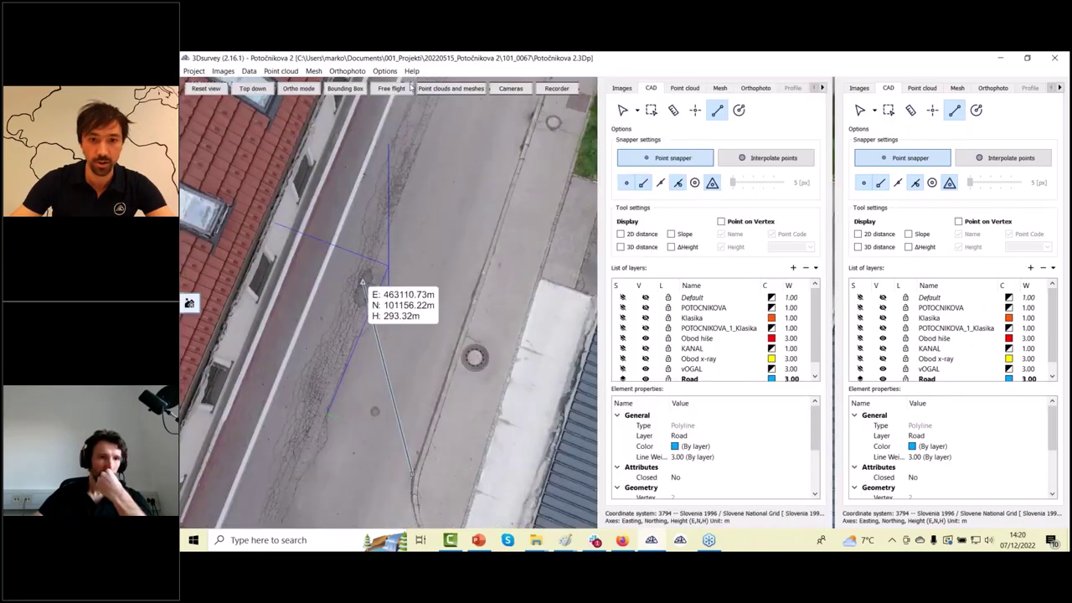
pyautogui.click(570, 356)
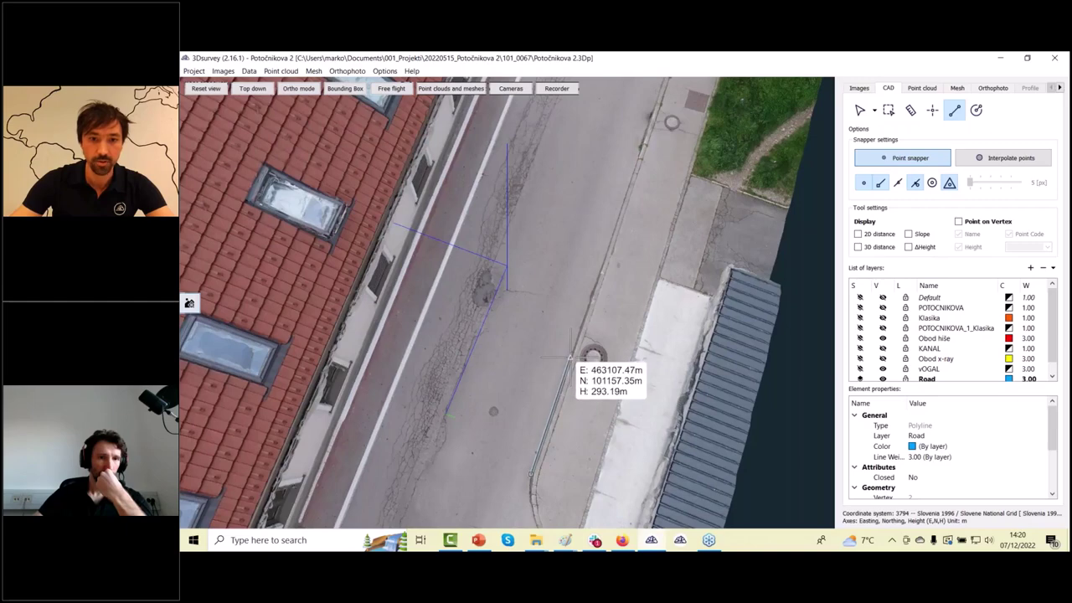
# Add more vertices further along the road and load the drone images of the current point
pyautogui.click(609, 239)
pyautogui.click(640, 154)
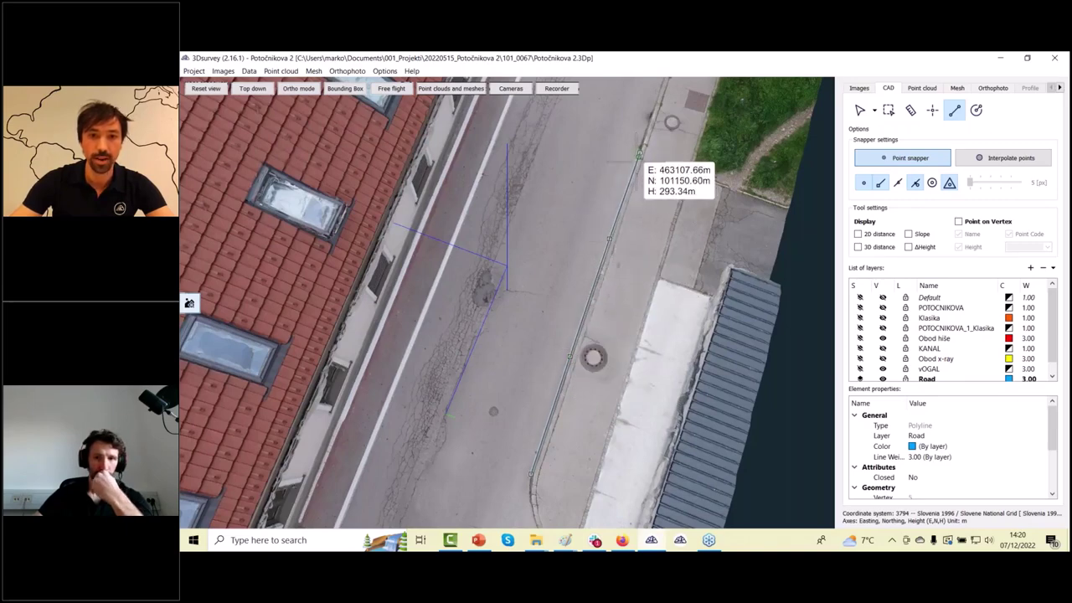
pyautogui.moveTo(633, 194); pyautogui.dragTo(576, 417, button='middle')
pyautogui.click(624, 256)
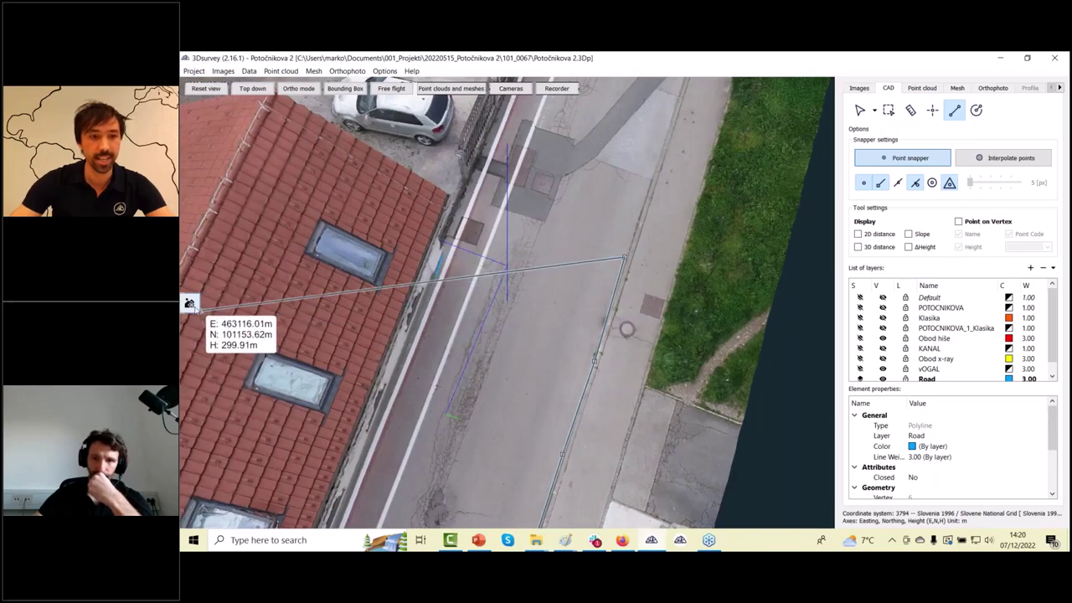
pyautogui.click(192, 303)
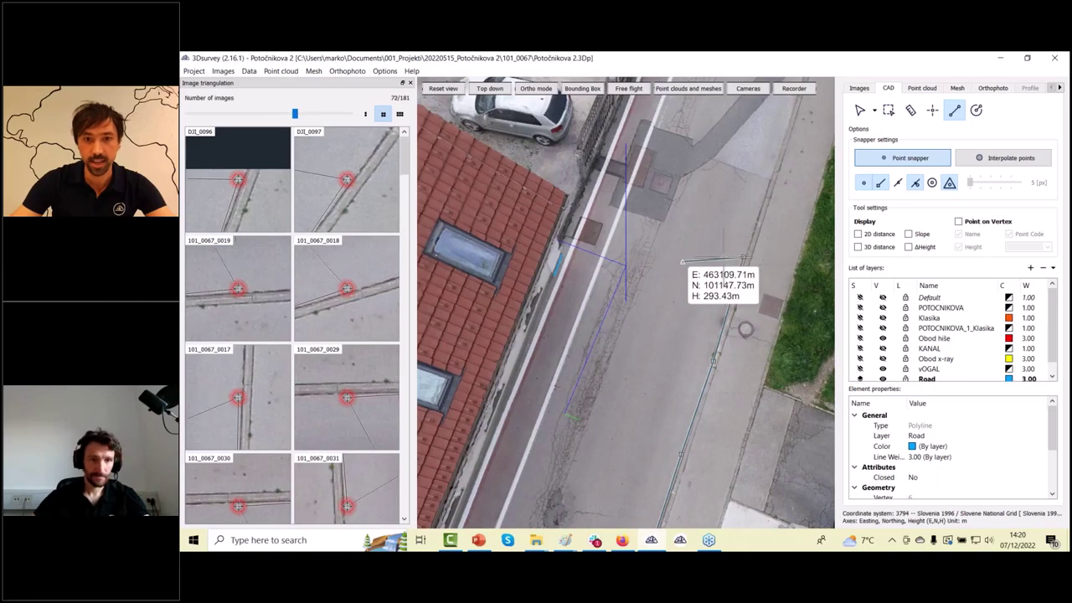
# Correct the point's position in drone image DJI_0097
pyautogui.scroll(3, 716, 273)
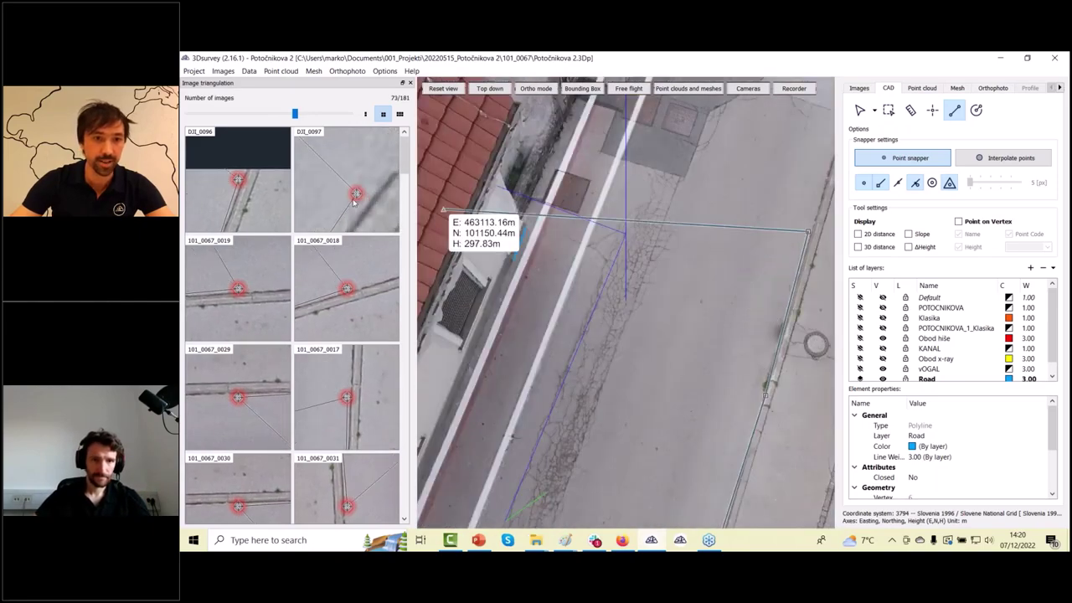
pyautogui.moveTo(356, 196); pyautogui.dragTo(369, 204)
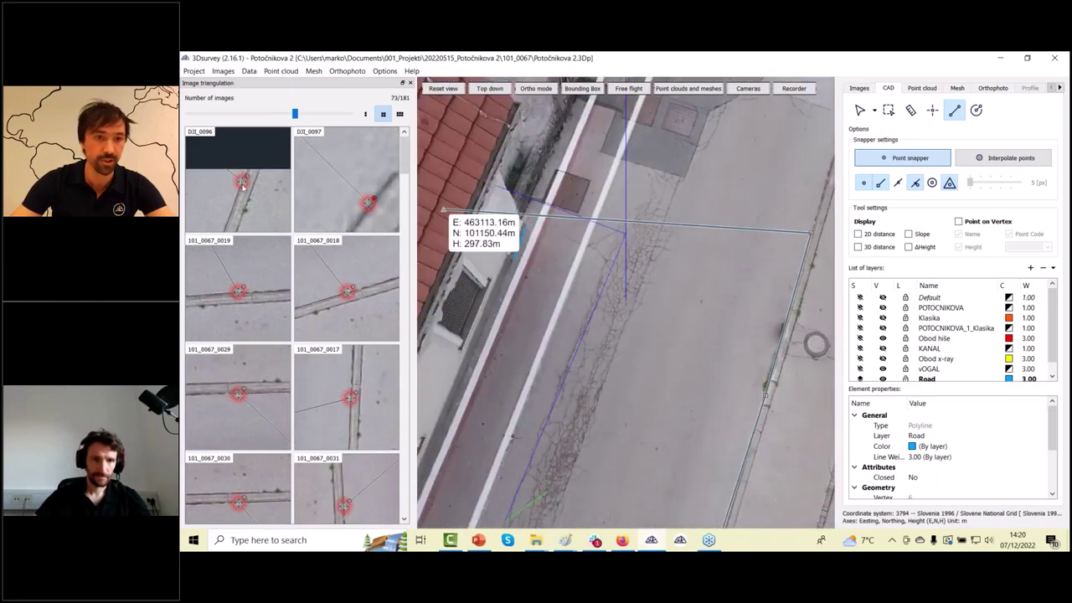
pyautogui.scroll(1, 246, 187)
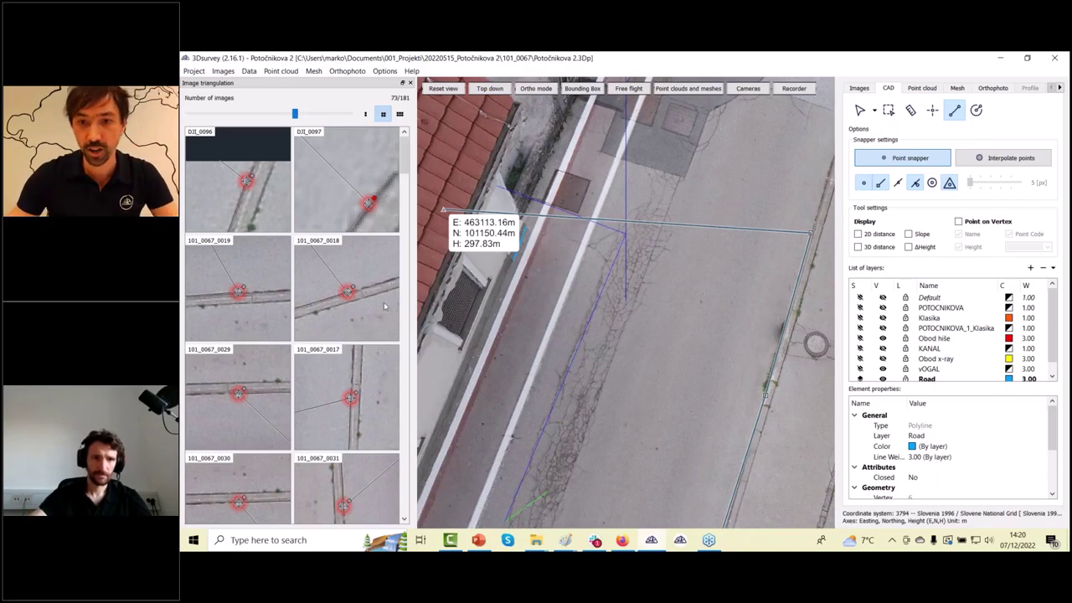
# Finish the Road polyline at the curb and re-centre the view on its end
pyautogui.scroll(3, 716, 258)
pyautogui.moveTo(708, 261); pyautogui.dragTo(328, 376, button='middle')
pyautogui.rightClick(588, 285)
pyautogui.moveTo(591, 293); pyautogui.dragTo(594, 306, button='middle')
pyautogui.scroll(2, 594, 306)
pyautogui.moveTo(596, 360); pyautogui.dragTo(678, 325)
pyautogui.doubleClick(526, 312)
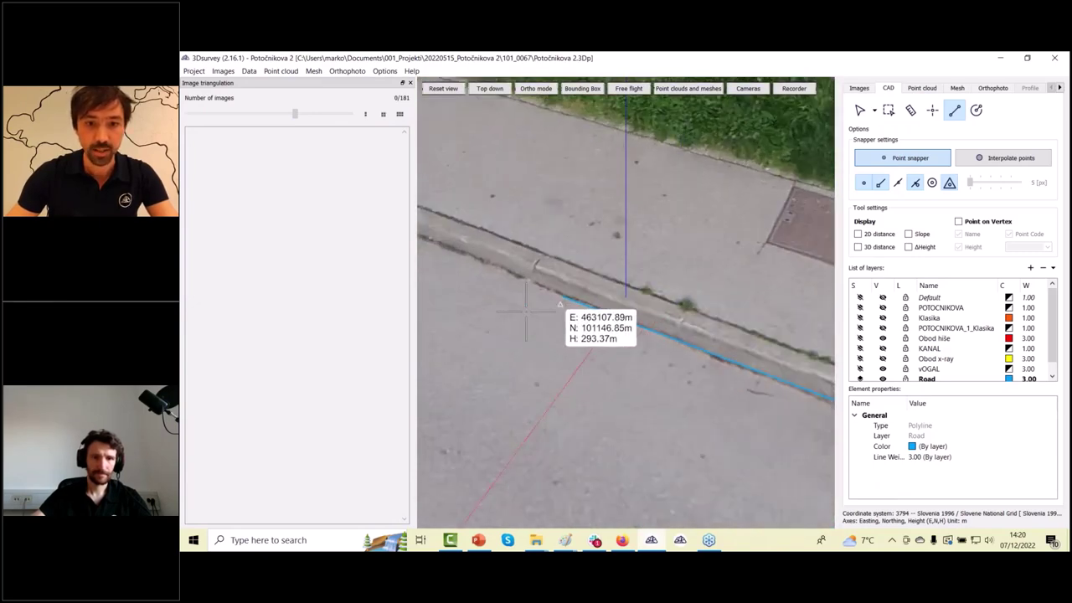
# Zoom, orbit and pan to an oblique close-up of the building's street corner and walls
pyautogui.moveTo(590, 397); pyautogui.dragTo(561, 368)
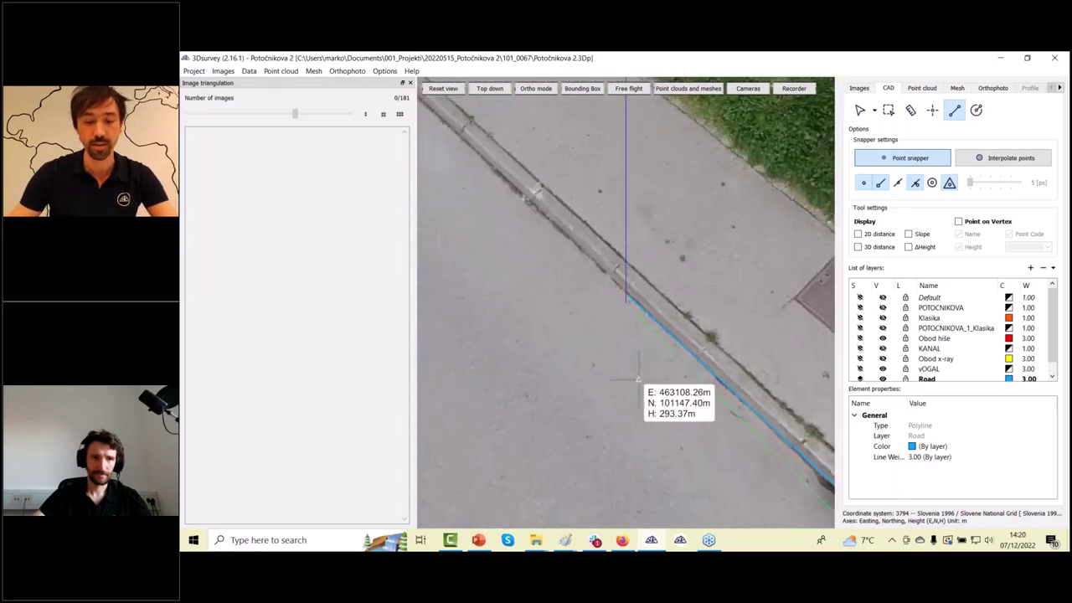
pyautogui.scroll(-4, 622, 361)
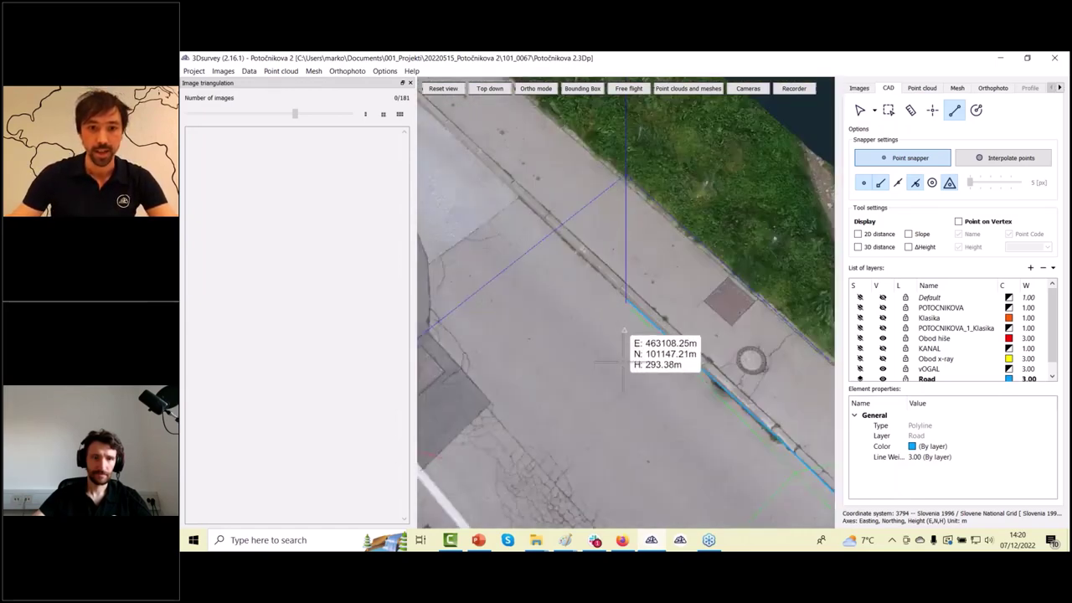
pyautogui.moveTo(639, 402); pyautogui.dragTo(547, 427)
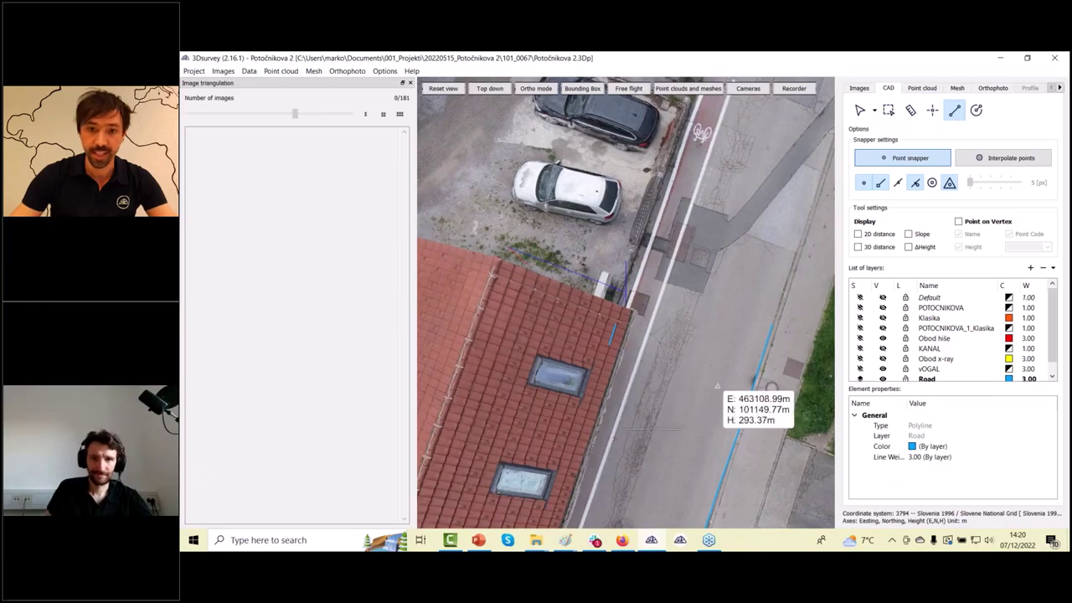
pyautogui.moveTo(610, 429); pyautogui.dragTo(737, 211, button='middle')
pyautogui.moveTo(582, 487)
pyautogui.mouseDown(button='middle')
pyautogui.moveTo(670, 318)
pyautogui.moveTo(628, 272)
pyautogui.moveTo(645, 213)
pyautogui.mouseUp(button='middle')
pyautogui.moveTo(597, 438); pyautogui.dragTo(590, 401)
pyautogui.scroll(2, 593, 395)
pyautogui.scroll(2, 595, 394)
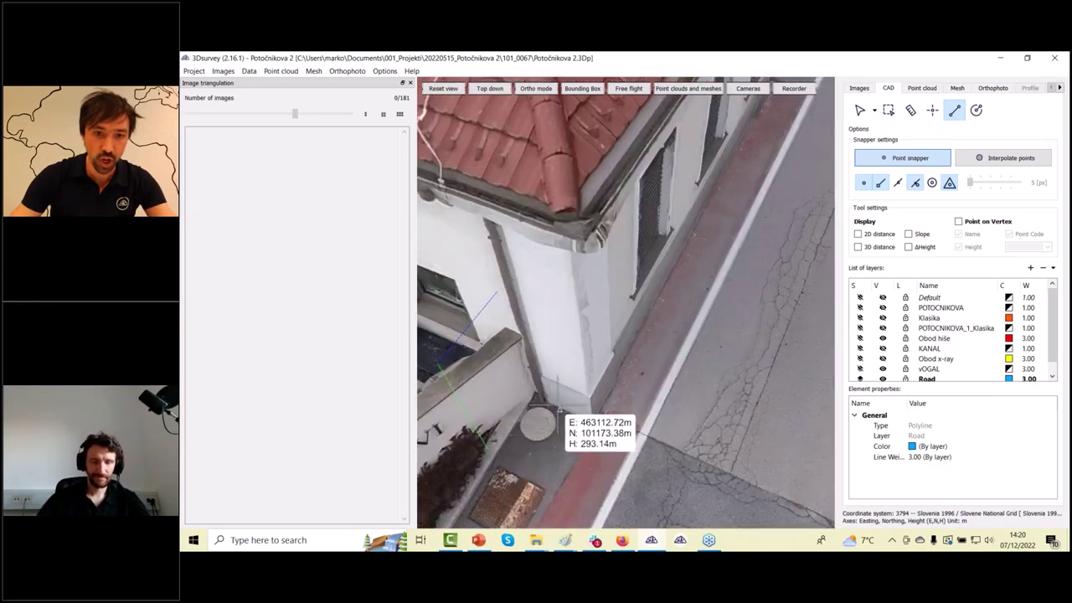
# Start a new Road line at the wall base of the building corner, showing its drone images one per row
pyautogui.click(536, 400)
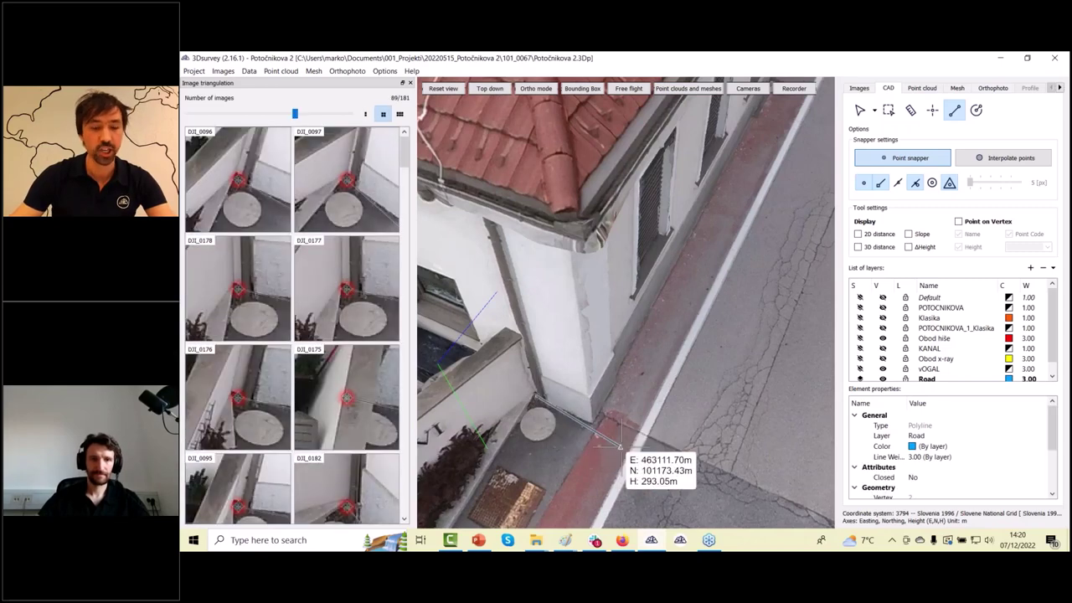
pyautogui.click(366, 114)
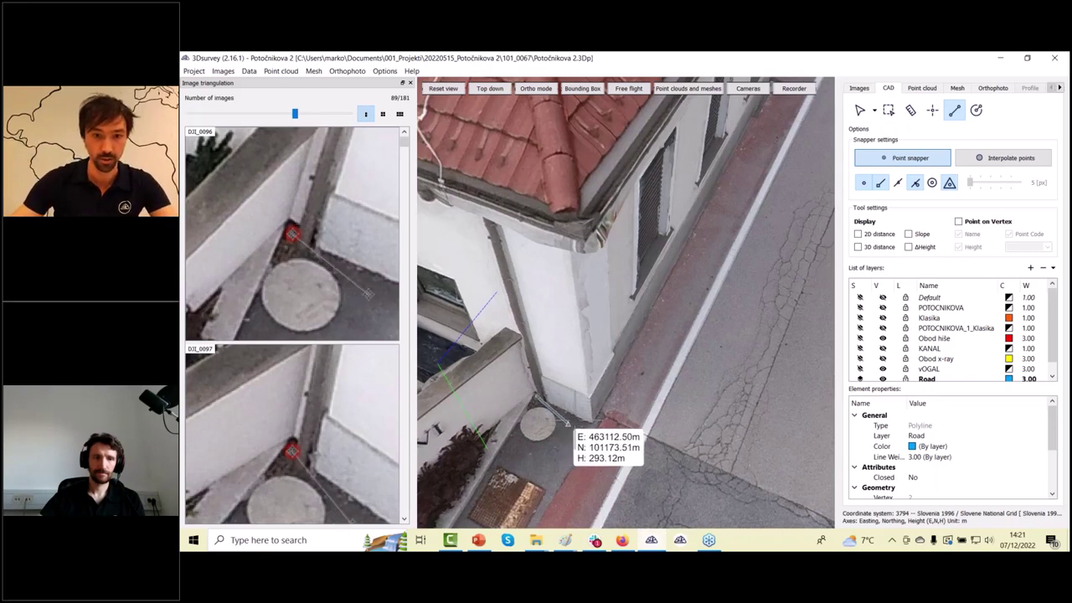
# Place a line vertex at the curb corner, then orbit to an oblique view over the street
pyautogui.click(593, 423)
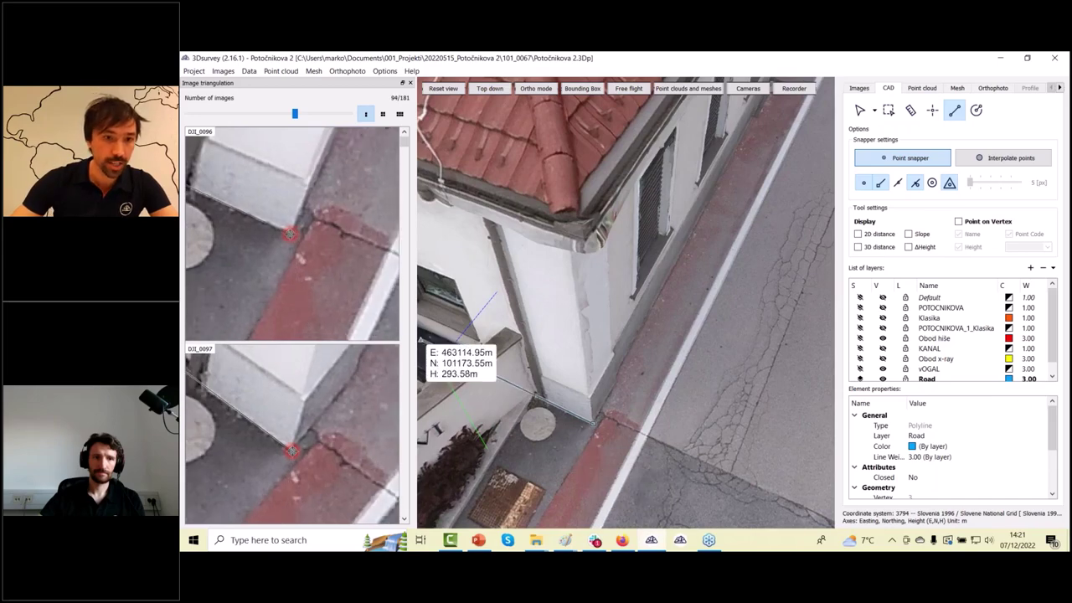
pyautogui.moveTo(739, 438); pyautogui.dragTo(709, 458)
pyautogui.scroll(-6, 652, 495)
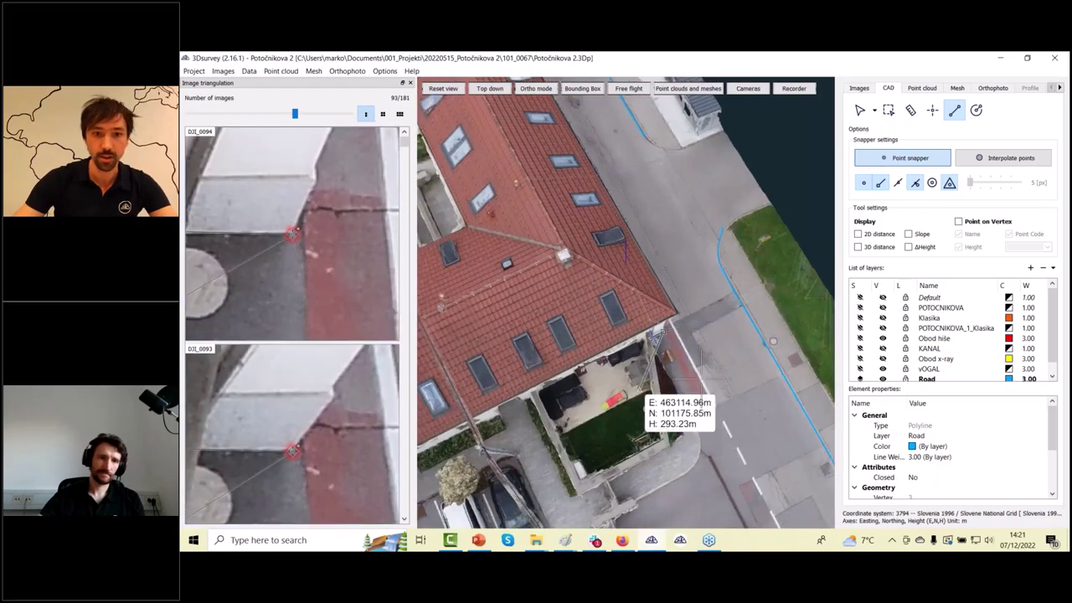
pyautogui.moveTo(692, 389); pyautogui.dragTo(601, 351)
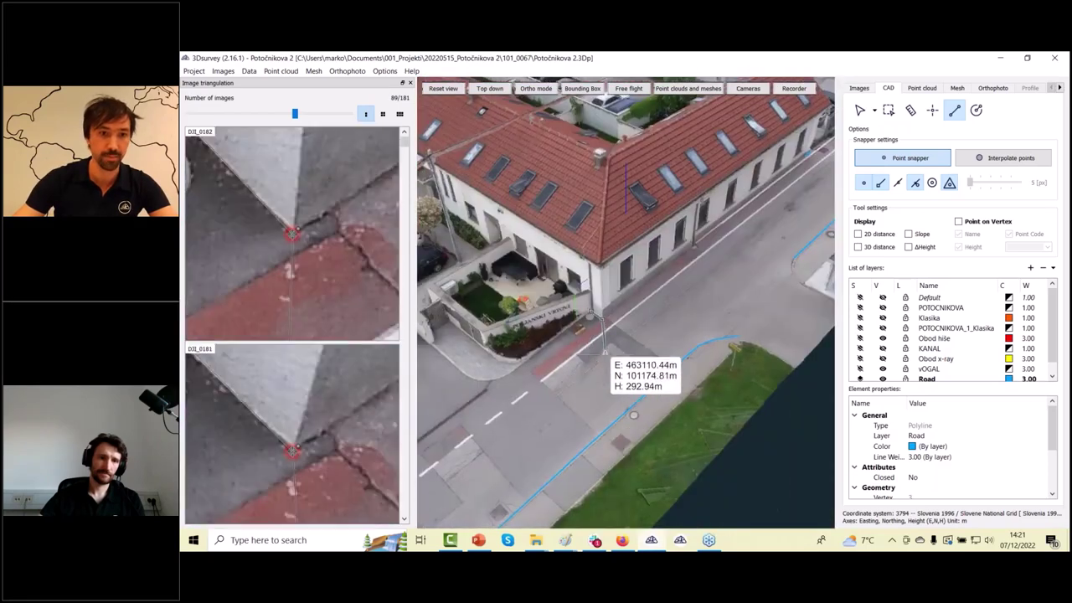
pyautogui.moveTo(675, 366); pyautogui.dragTo(610, 360)
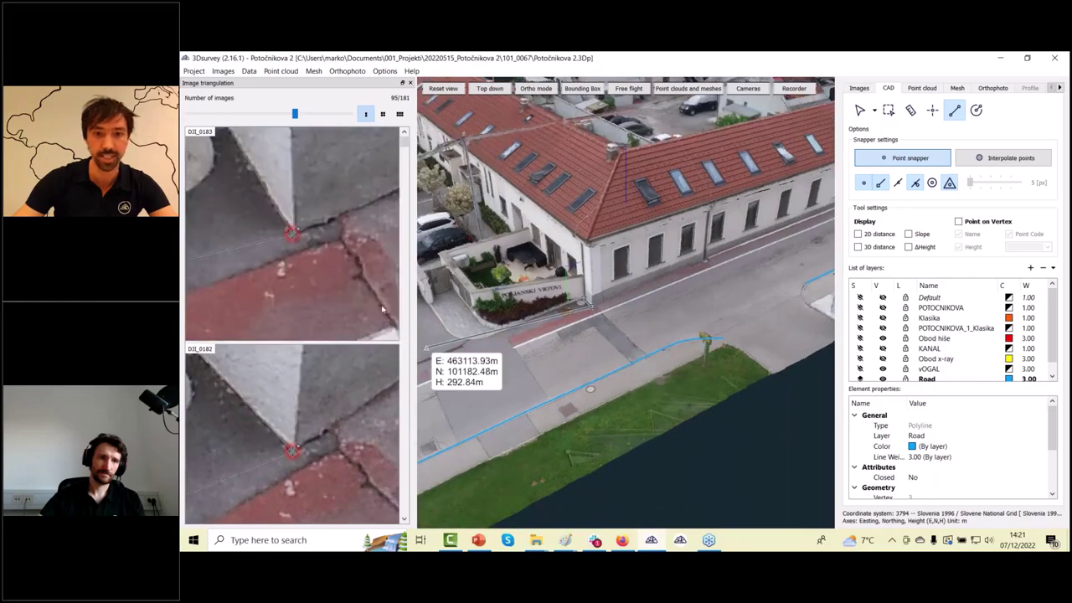
pyautogui.scroll(-3, 405, 329)
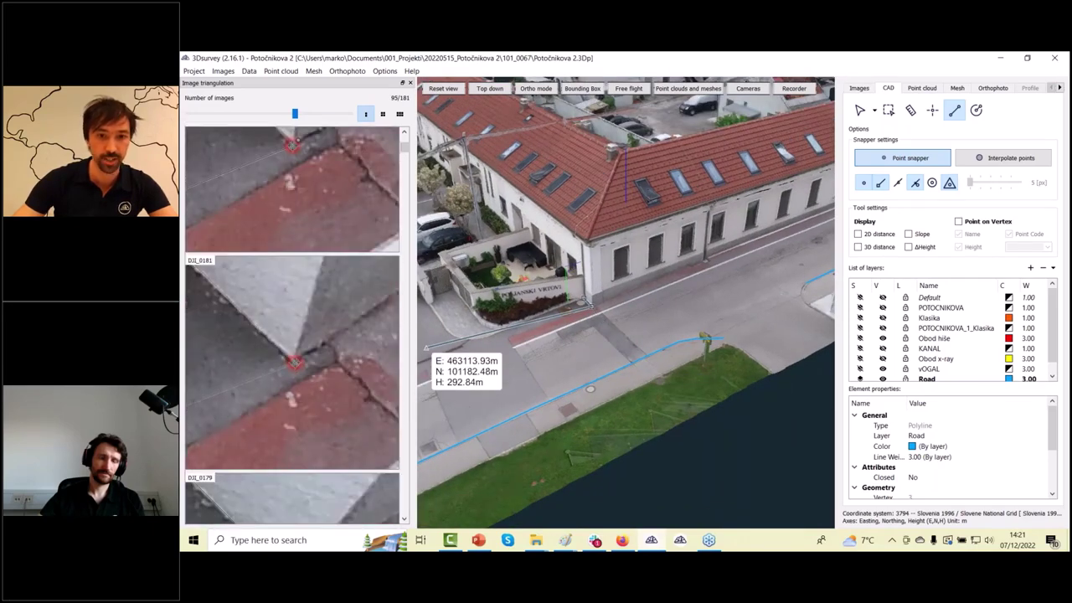
pyautogui.moveTo(687, 347); pyautogui.dragTo(628, 349)
# Add a vertex on the kerb beside the building and shrink the drone image previews
pyautogui.click(698, 348)
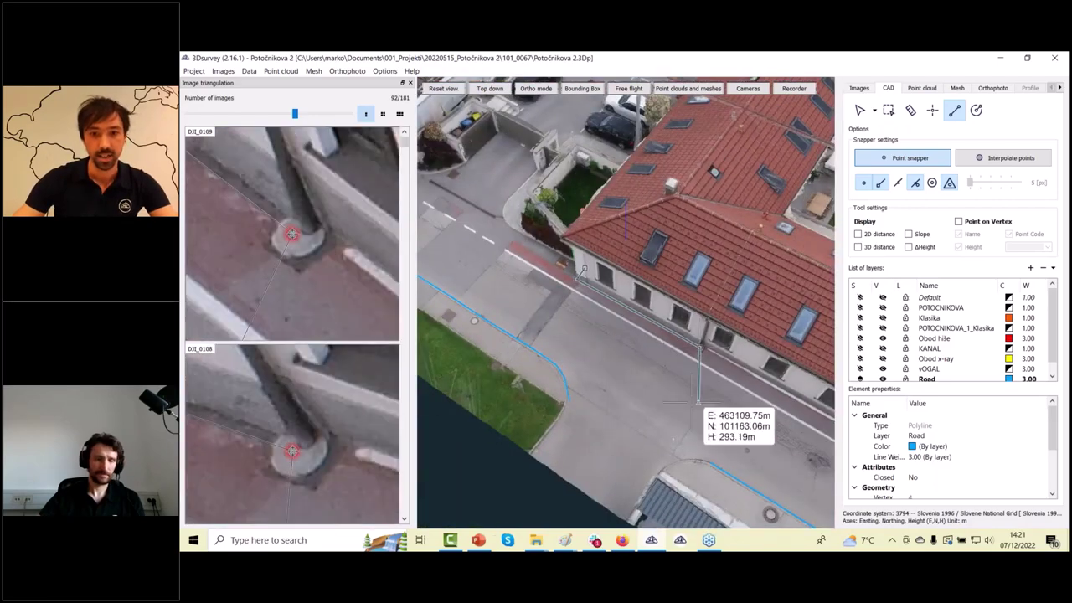
pyautogui.scroll(-3, 634, 397)
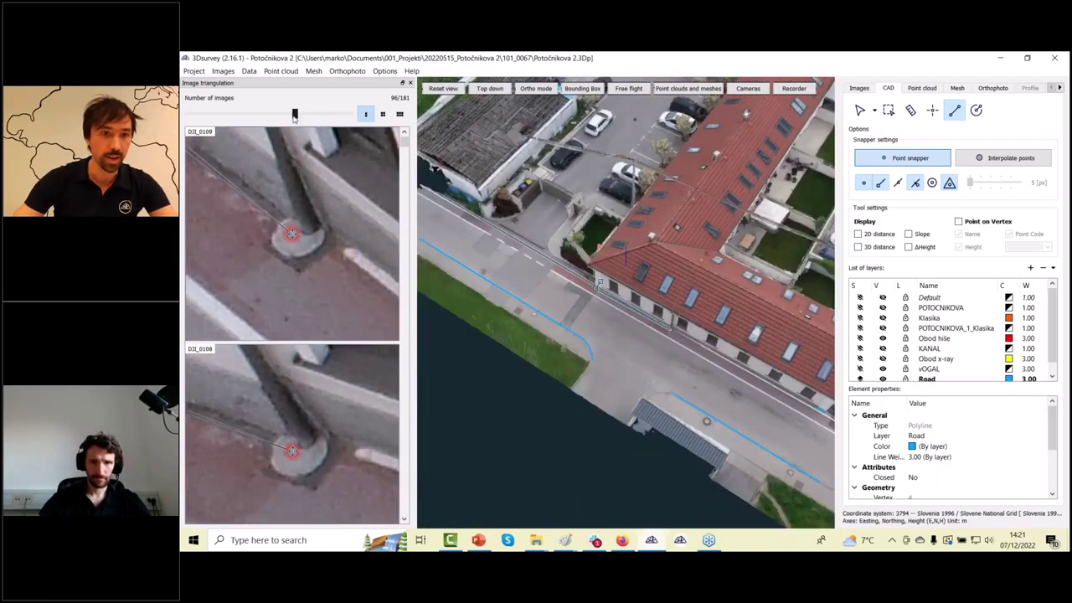
pyautogui.moveTo(294, 114); pyautogui.dragTo(252, 114)
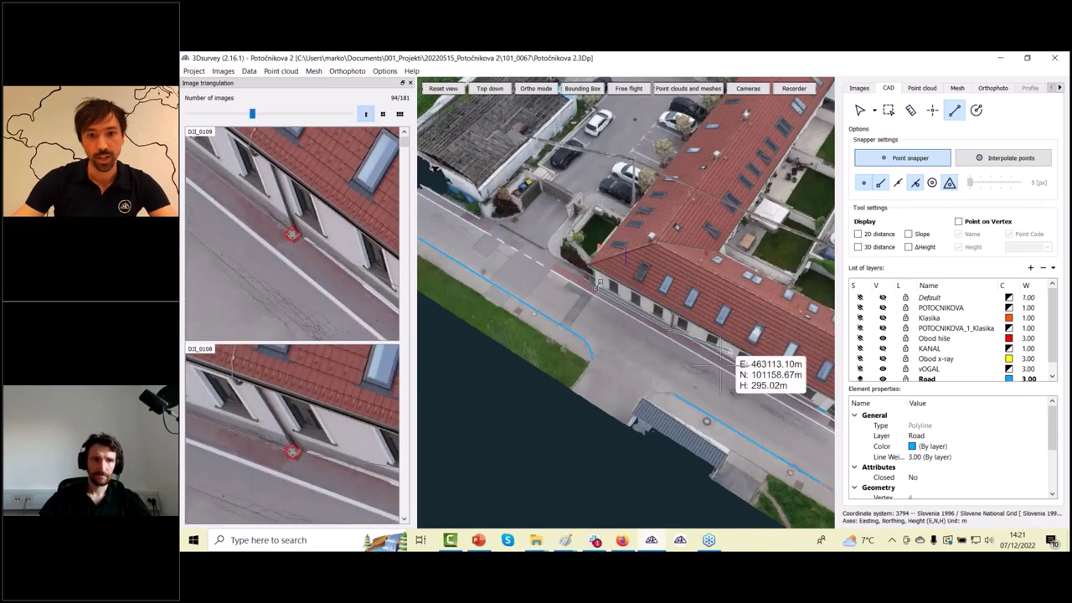
pyautogui.moveTo(722, 365); pyautogui.dragTo(800, 437)
pyautogui.moveTo(701, 411); pyautogui.dragTo(715, 445)
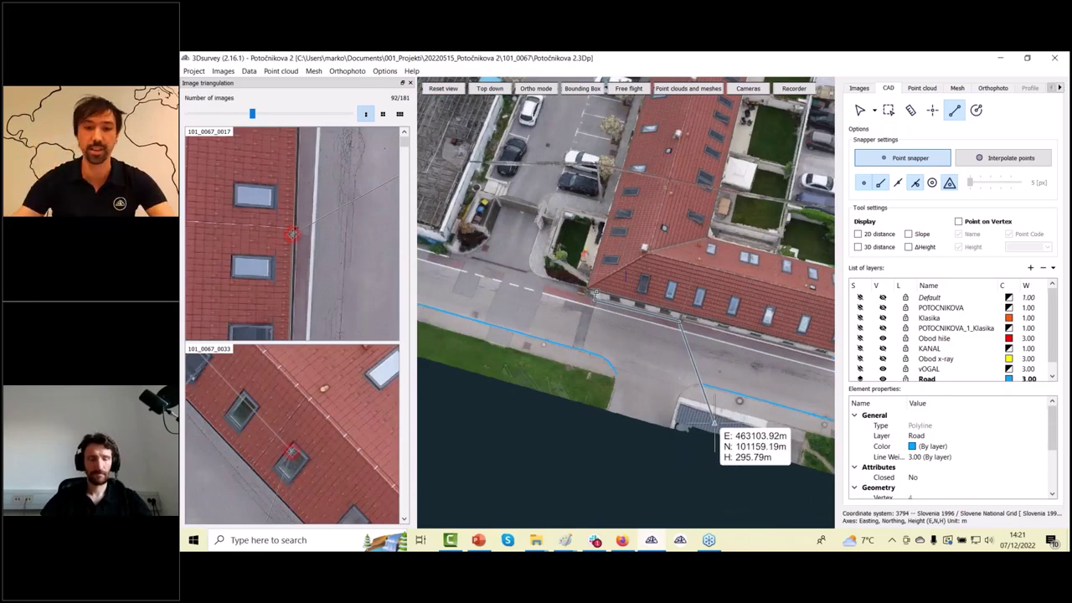
pyautogui.moveTo(662, 374); pyautogui.dragTo(638, 390)
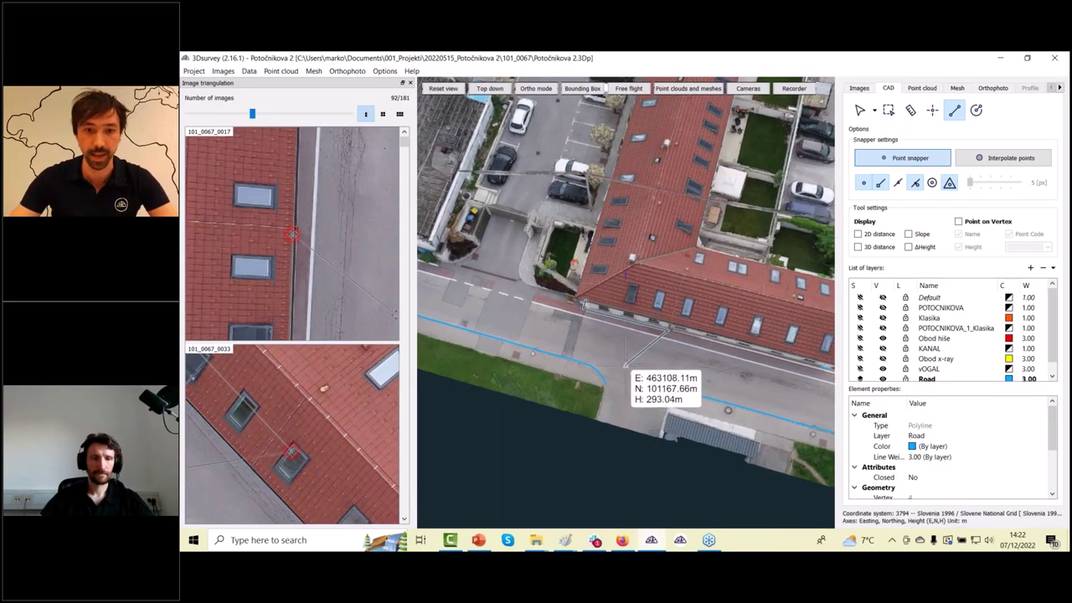
pyautogui.moveTo(639, 377); pyautogui.dragTo(675, 321)
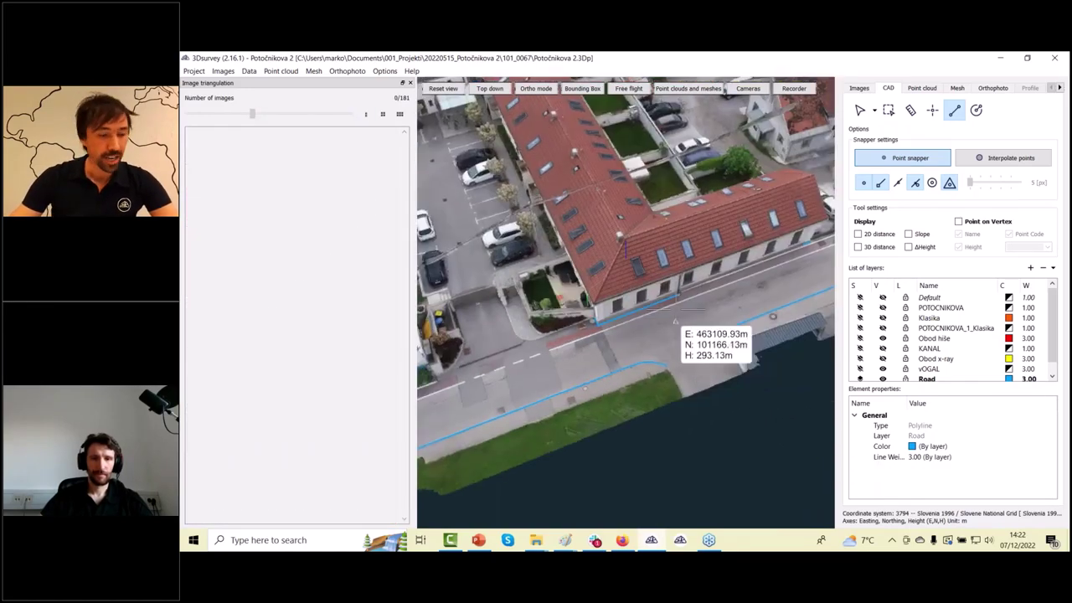
# Orbit to a near top-down view of the corner and place the line's final vertex at the building base
pyautogui.scroll(-1, 677, 310)
pyautogui.moveTo(677, 300); pyautogui.dragTo(613, 368, button='middle')
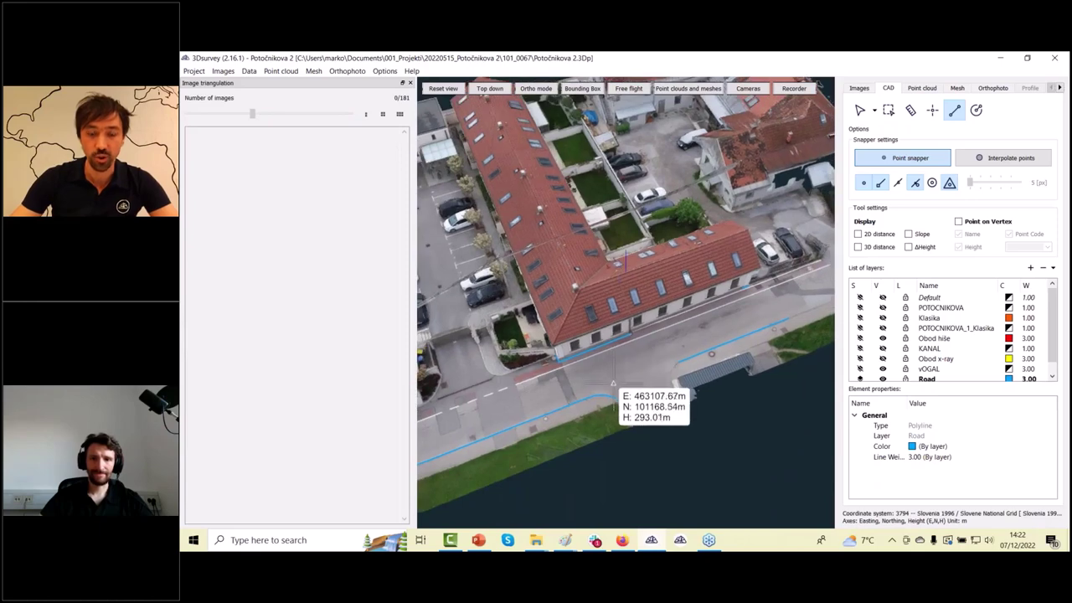
pyautogui.moveTo(613, 383); pyautogui.dragTo(562, 411)
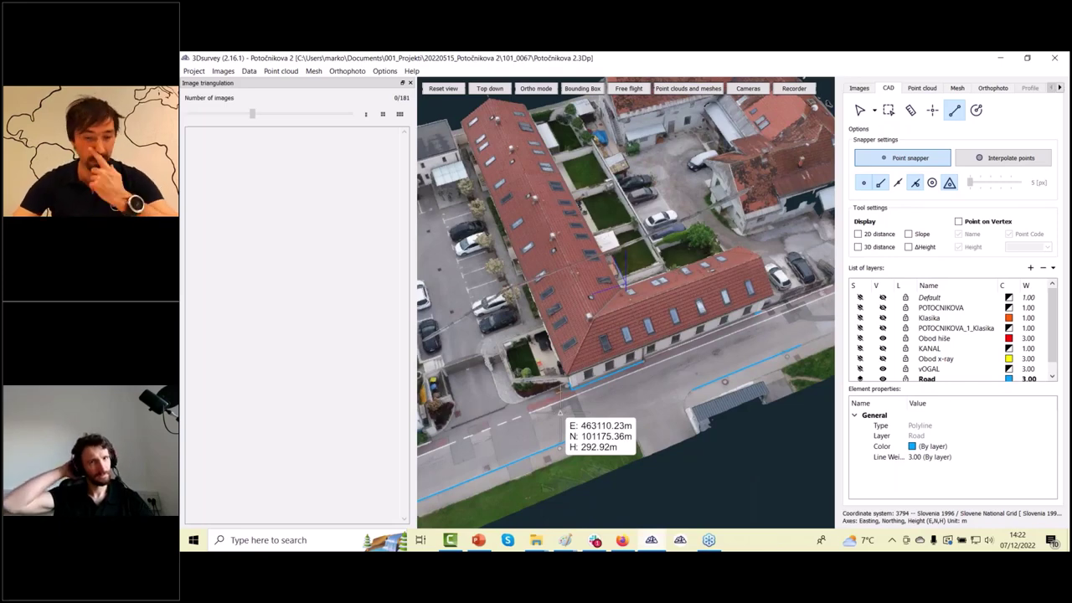
pyautogui.scroll(4, 536, 411)
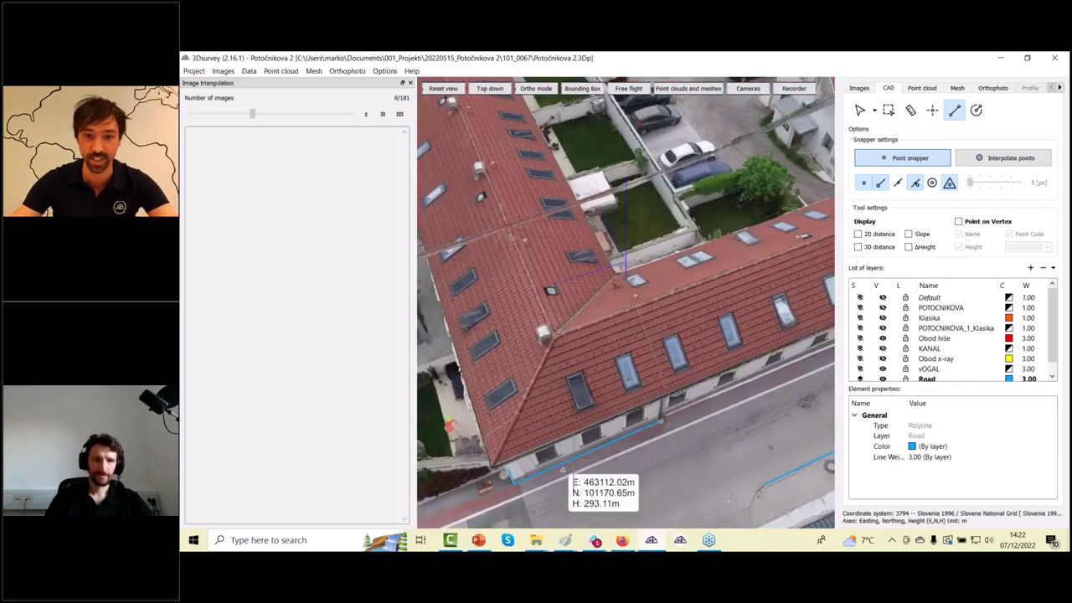
pyautogui.moveTo(563, 470); pyautogui.dragTo(744, 349, button='middle')
pyautogui.moveTo(744, 349); pyautogui.dragTo(655, 431)
pyautogui.moveTo(651, 428); pyautogui.dragTo(609, 462, button='middle')
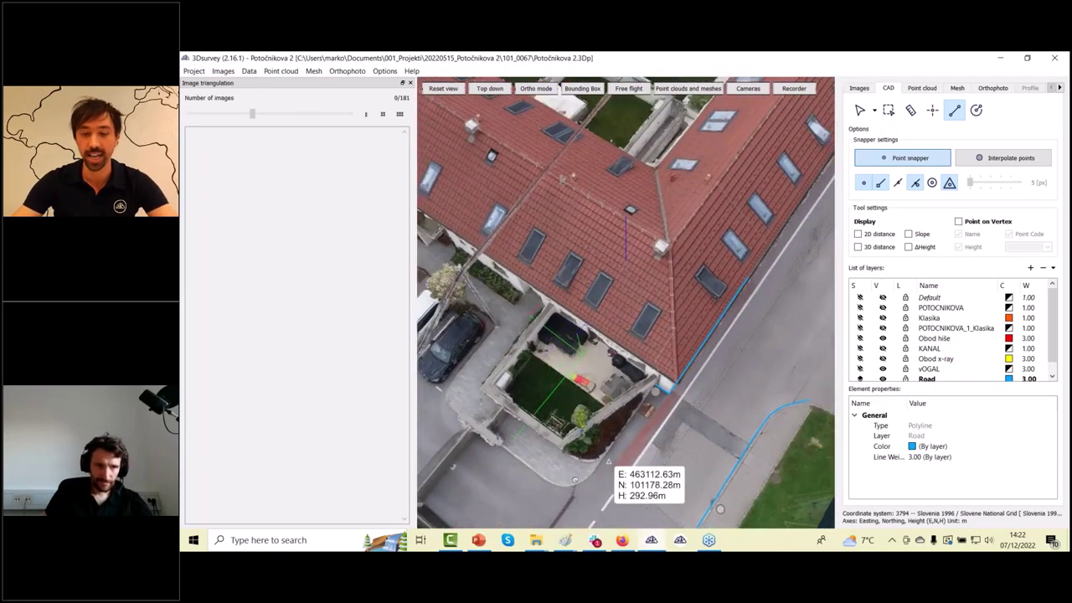
pyautogui.moveTo(609, 461); pyautogui.dragTo(605, 411)
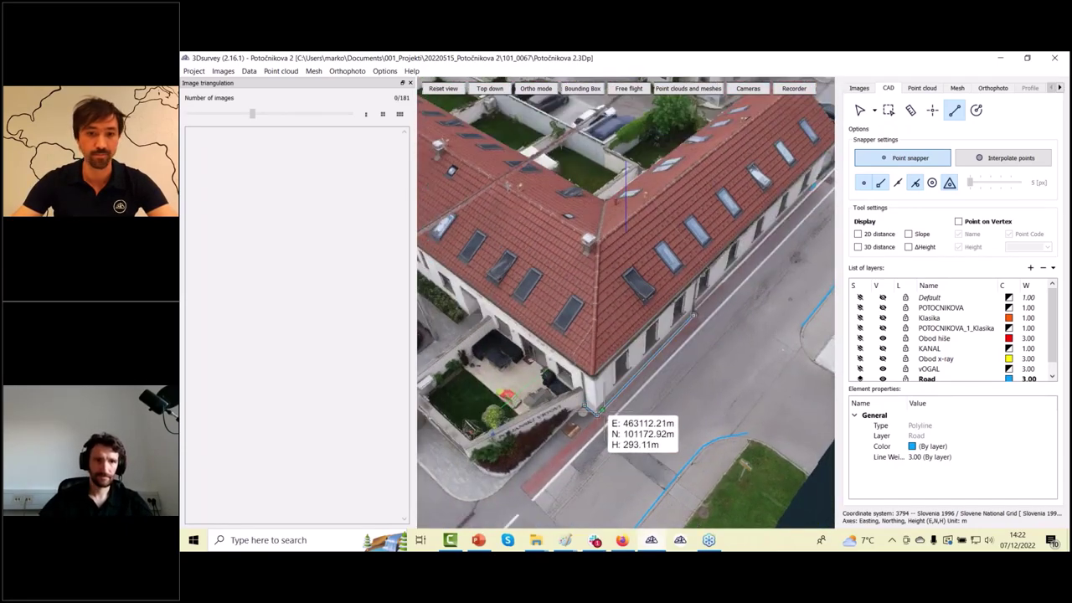
pyautogui.click(601, 411)
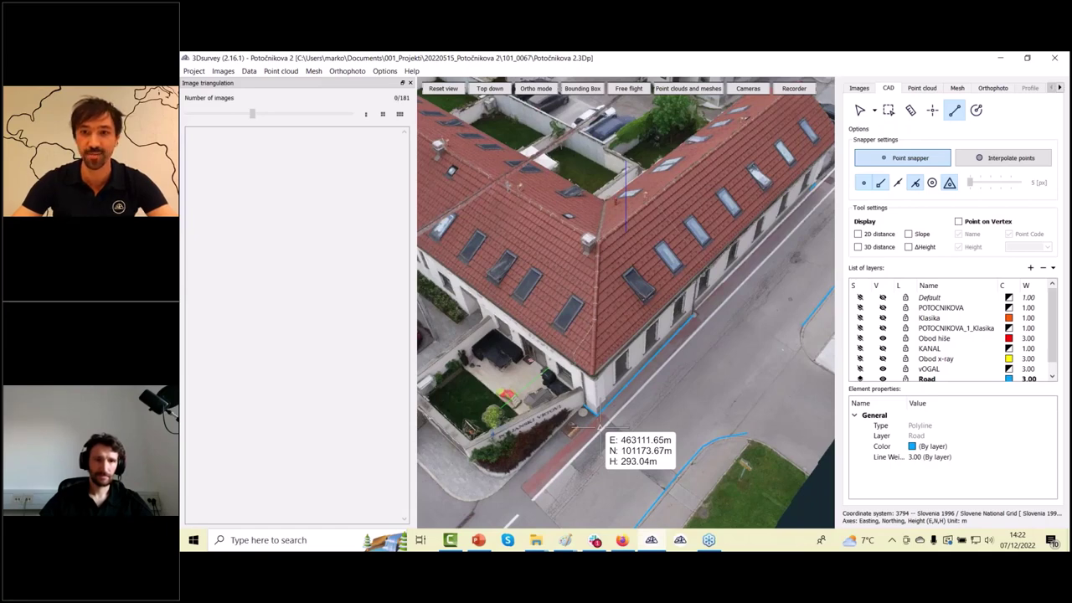
pyautogui.scroll(-2, 662, 448)
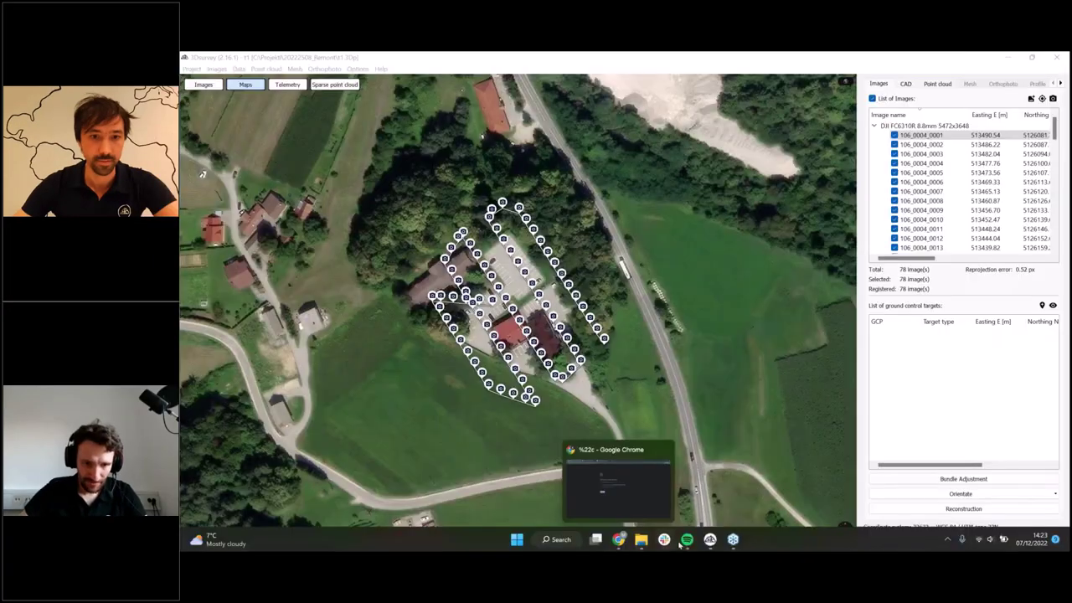
# Switch to the roof tutorial project window and orbit the 3D house model
pyautogui.moveTo(710, 540)
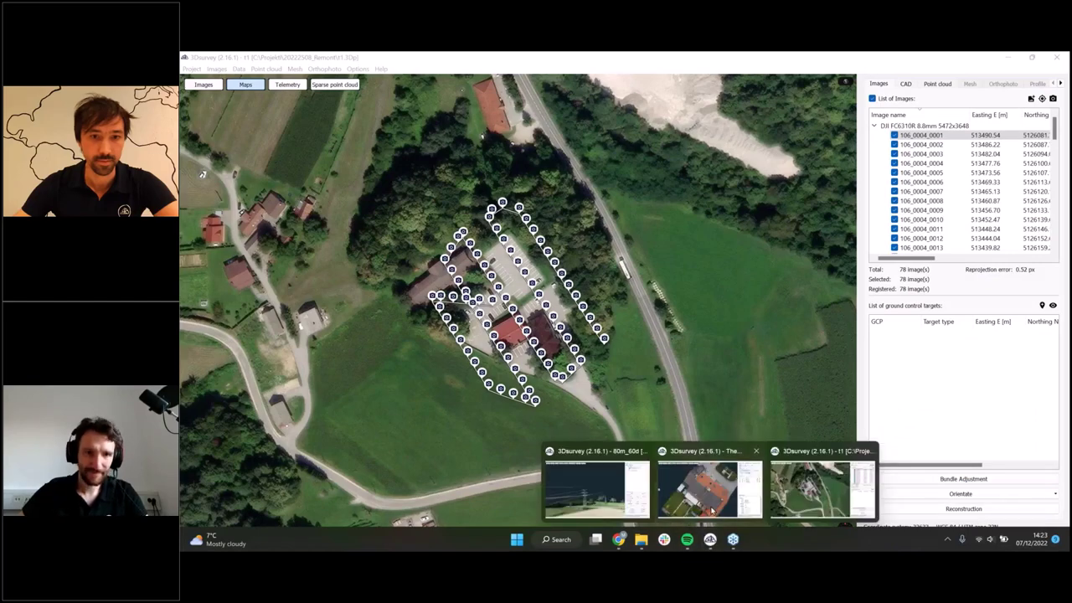
pyautogui.click(712, 502)
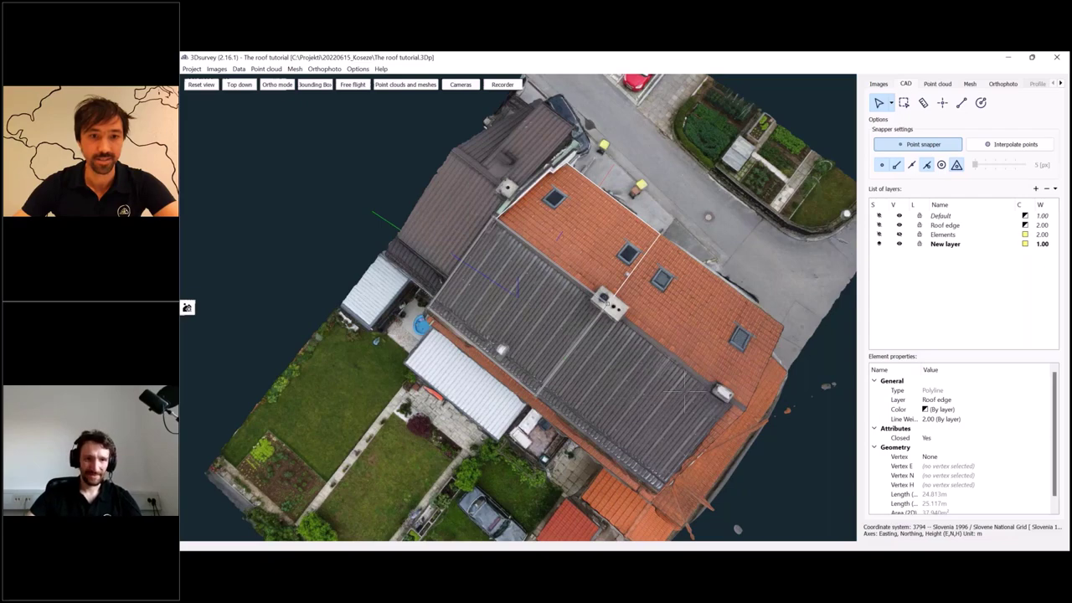
pyautogui.moveTo(685, 391); pyautogui.dragTo(728, 357)
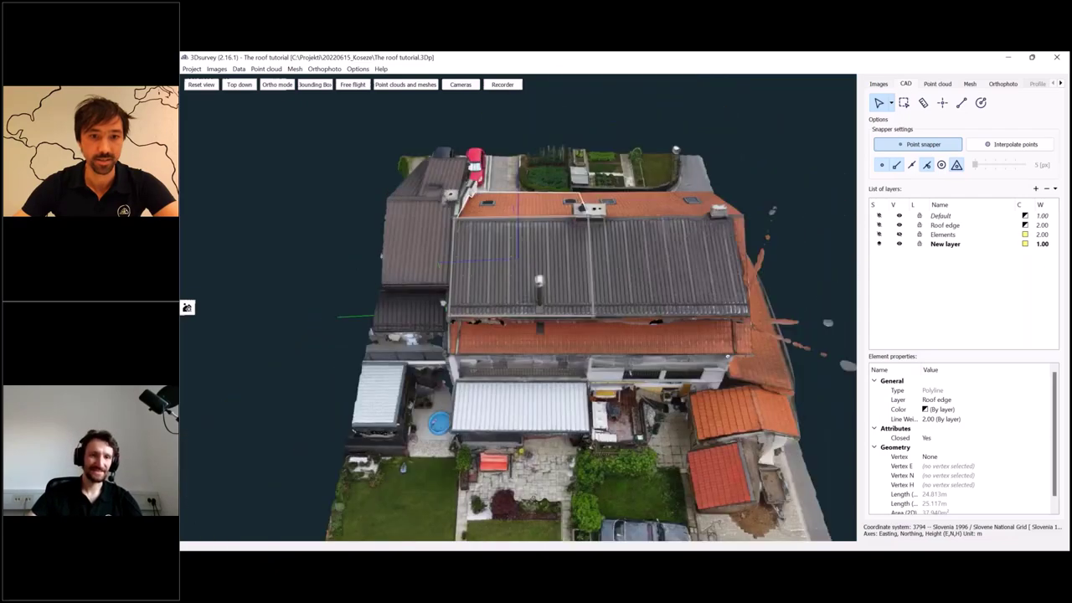
pyautogui.moveTo(611, 457); pyautogui.dragTo(716, 259)
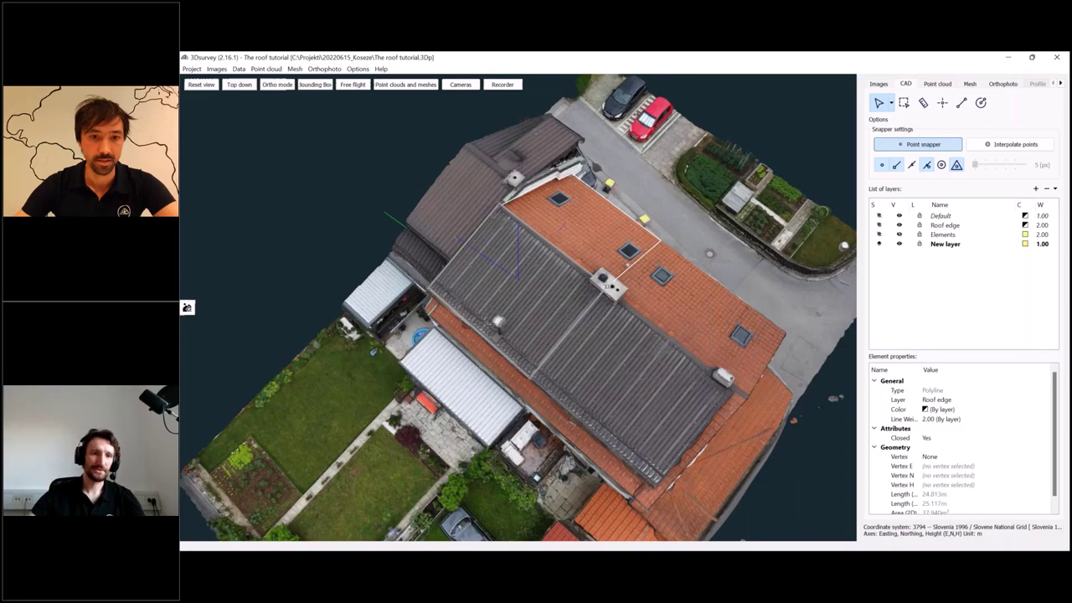
pyautogui.scroll(7, 537, 239)
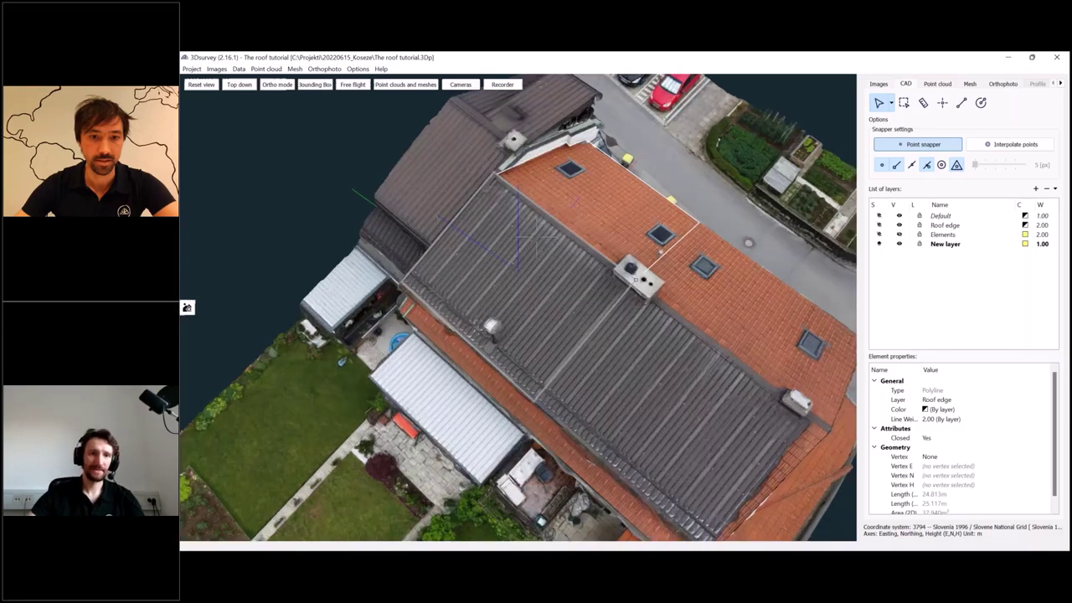
pyautogui.scroll(-7, 537, 240)
pyautogui.moveTo(675, 352); pyautogui.dragTo(671, 394)
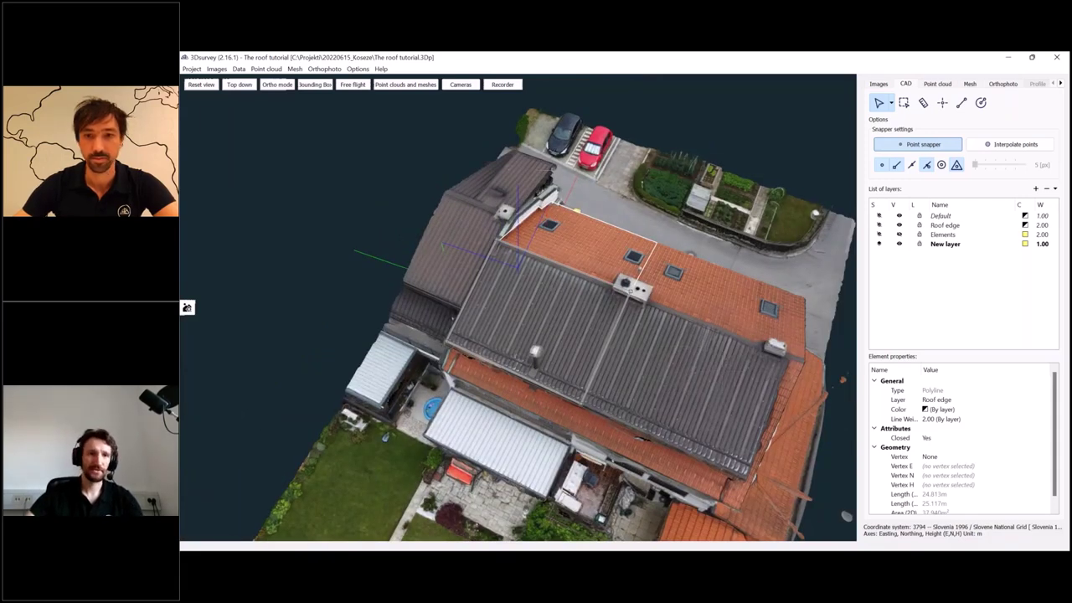
# Show the camera positions and orbit the roof model to a near top-down view
pyautogui.click(462, 86)
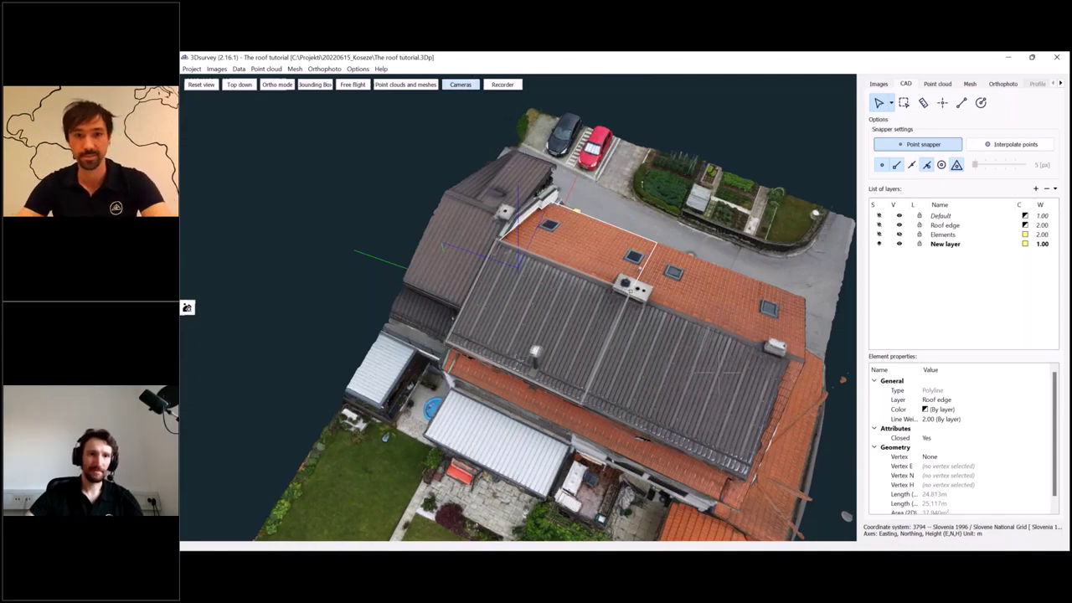
pyautogui.moveTo(719, 373); pyautogui.dragTo(487, 149)
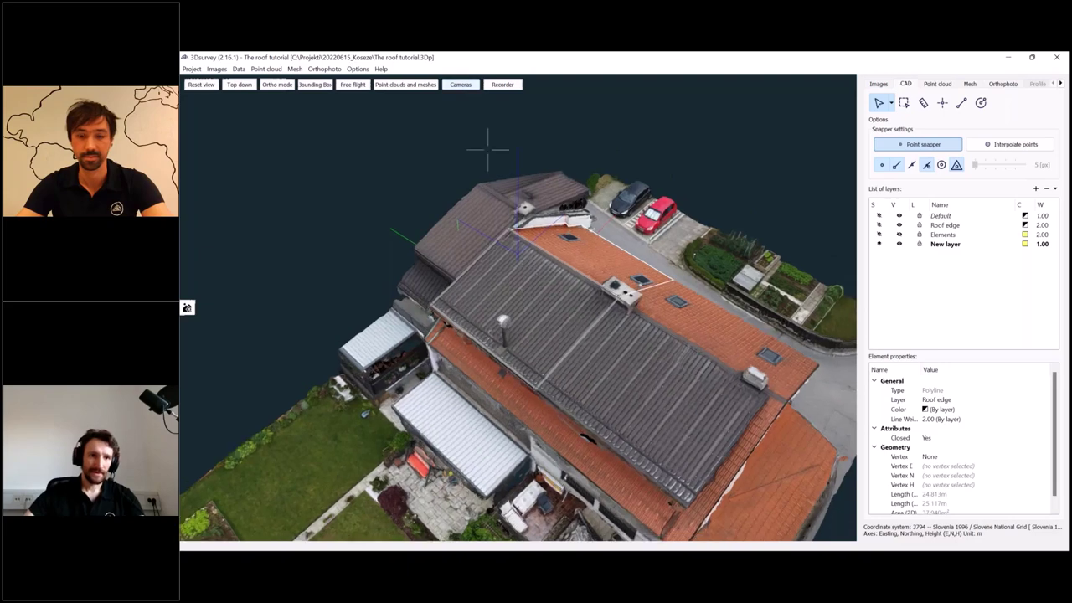
pyautogui.scroll(2, 642, 347)
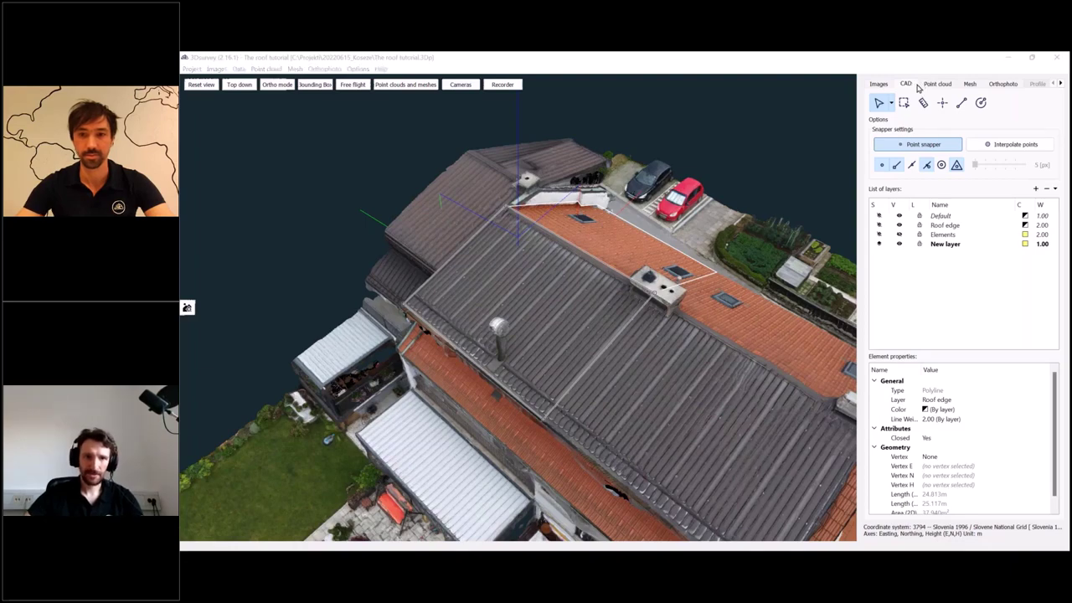
pyautogui.moveTo(694, 342)
pyautogui.mouseDown()
pyautogui.moveTo(690, 387)
pyautogui.moveTo(712, 358)
pyautogui.moveTo(699, 347)
pyautogui.mouseUp()
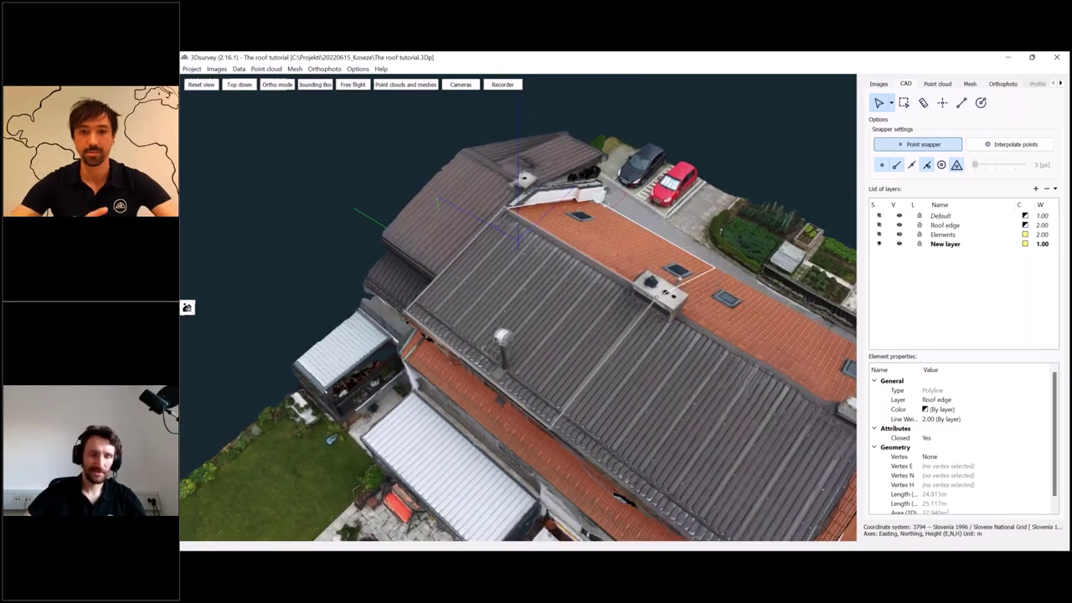
pyautogui.moveTo(557, 302); pyautogui.dragTo(558, 315)
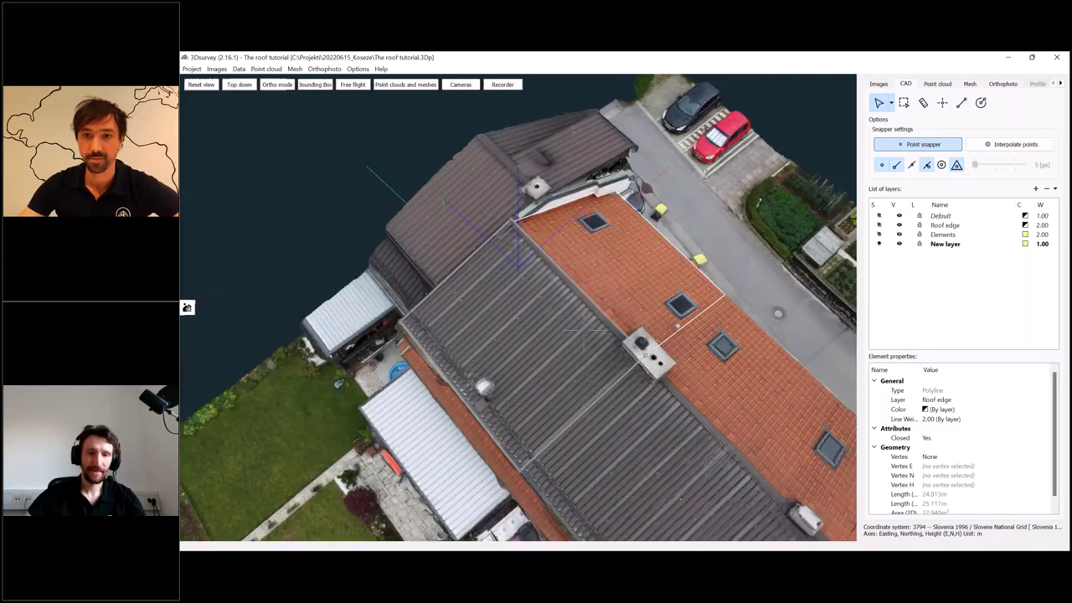
# Start a roof polyline near the chimney and bring up enlarged drone photos of the point
pyautogui.click(962, 103)
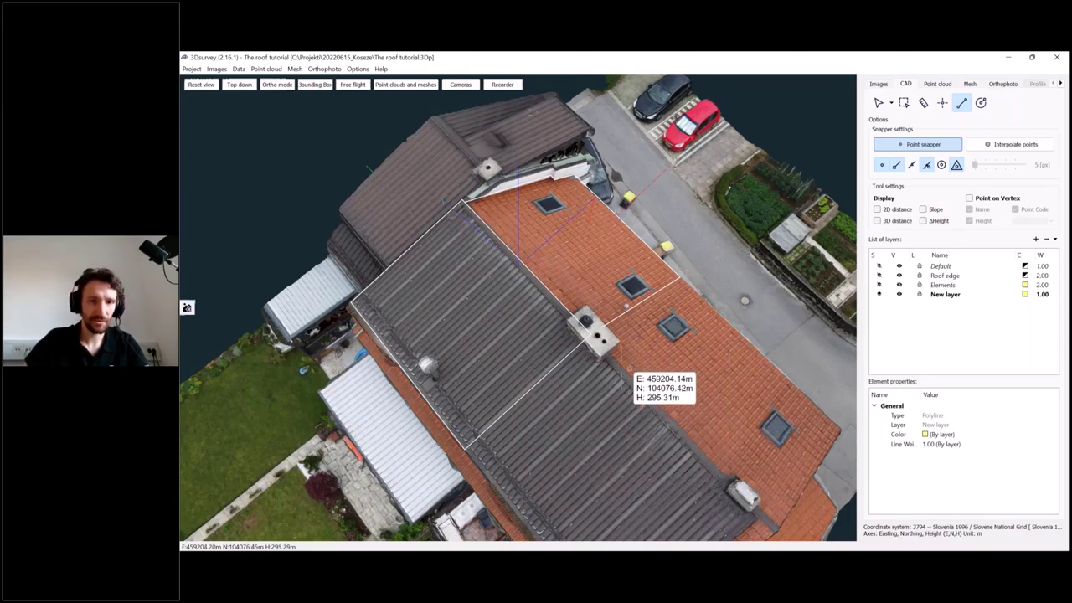
pyautogui.click(605, 360)
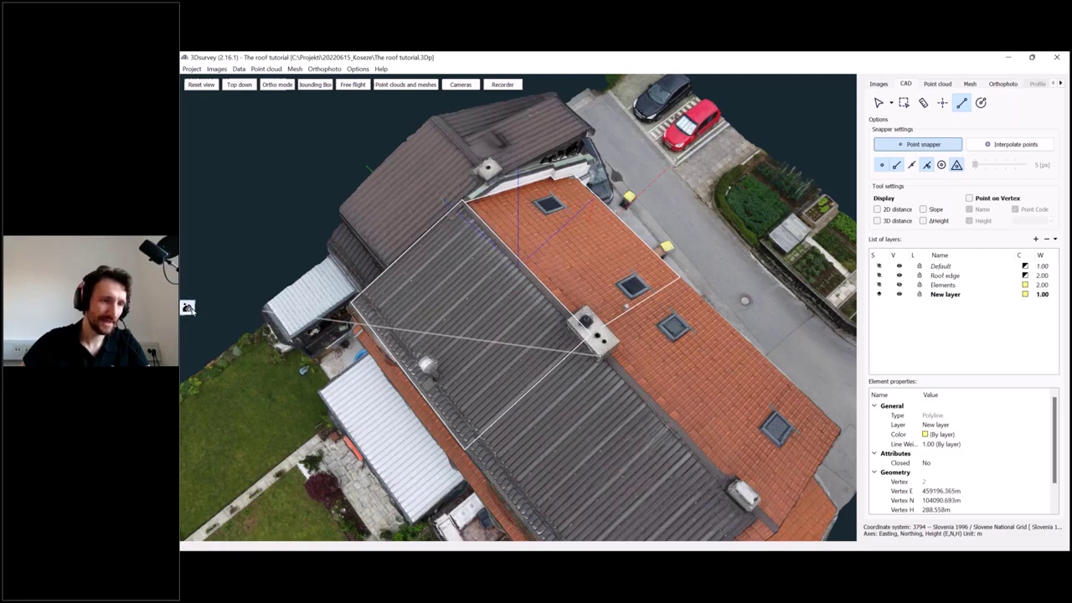
pyautogui.click(187, 308)
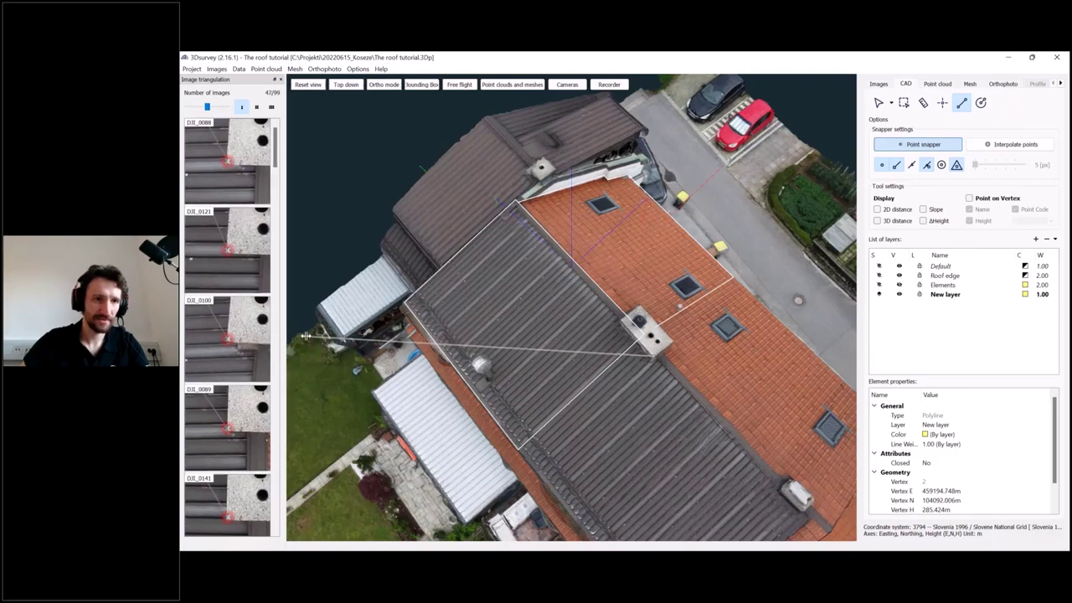
pyautogui.moveTo(306, 335); pyautogui.dragTo(404, 342)
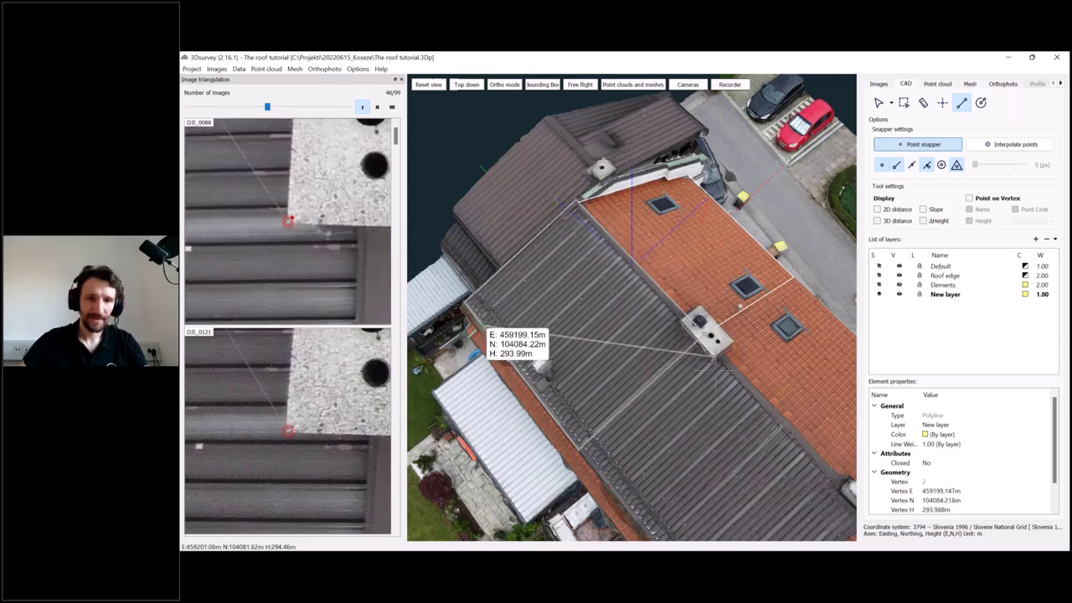
# Add vertices at two chimney corners, checking them in two-column then single-column photo views
pyautogui.click(698, 321)
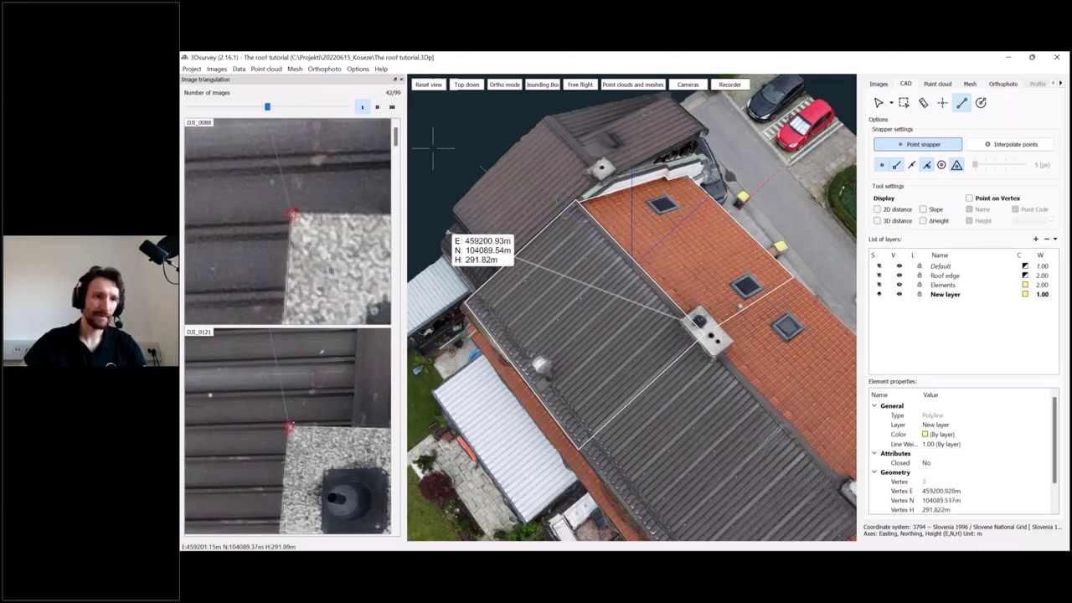
pyautogui.click(377, 107)
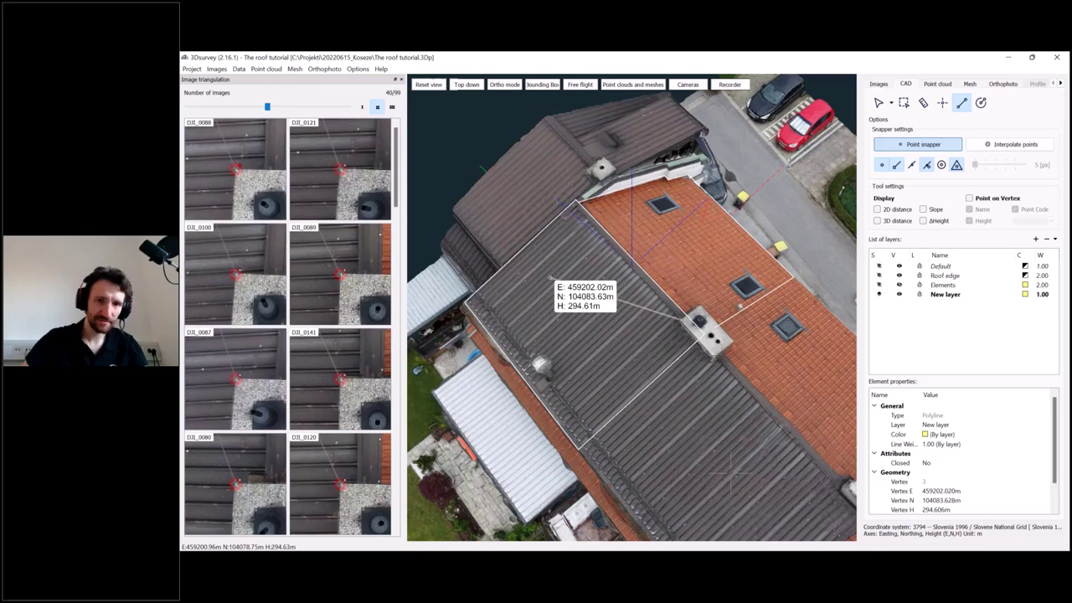
pyautogui.moveTo(769, 402); pyautogui.dragTo(499, 365)
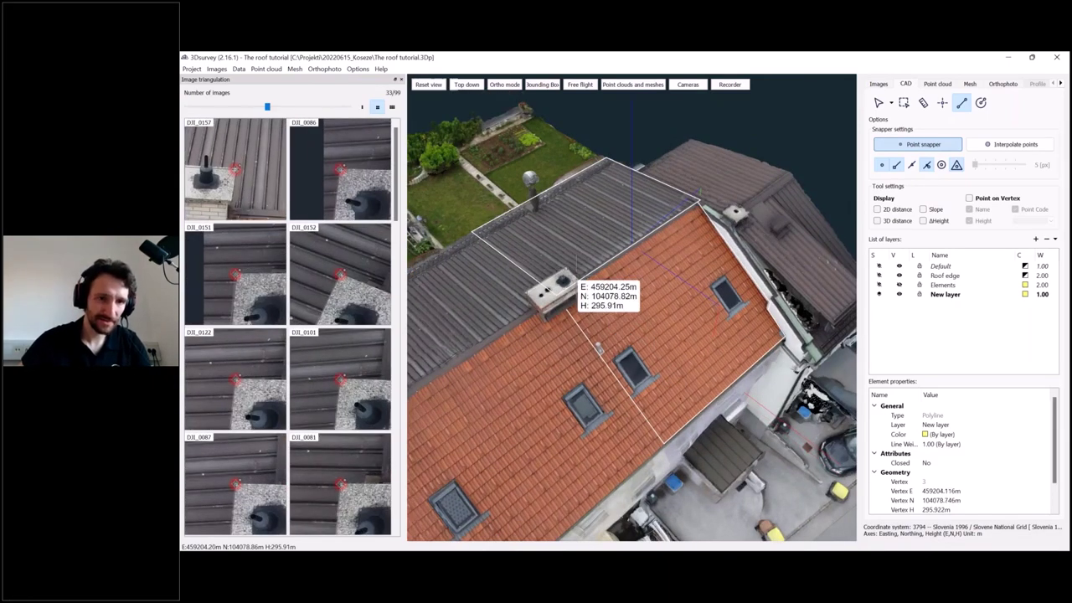
pyautogui.scroll(3, 578, 285)
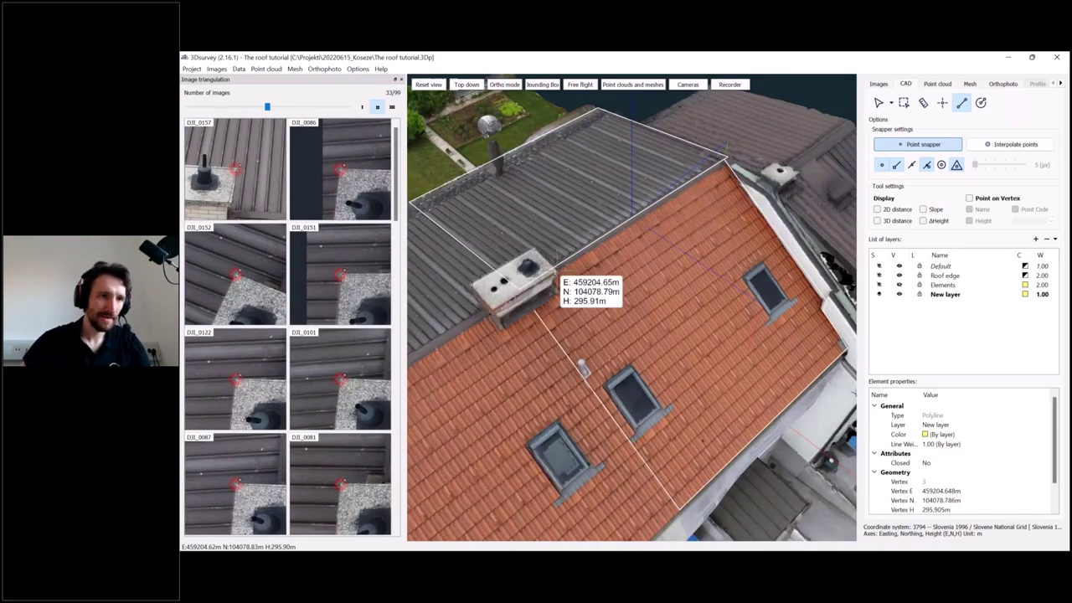
pyautogui.click(590, 325)
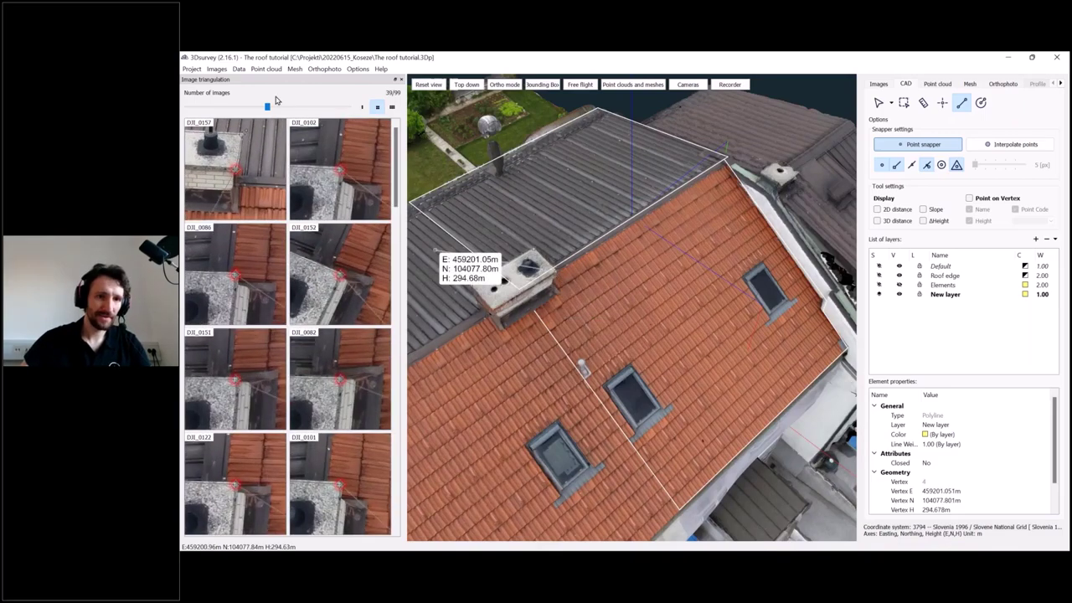
pyautogui.click(363, 107)
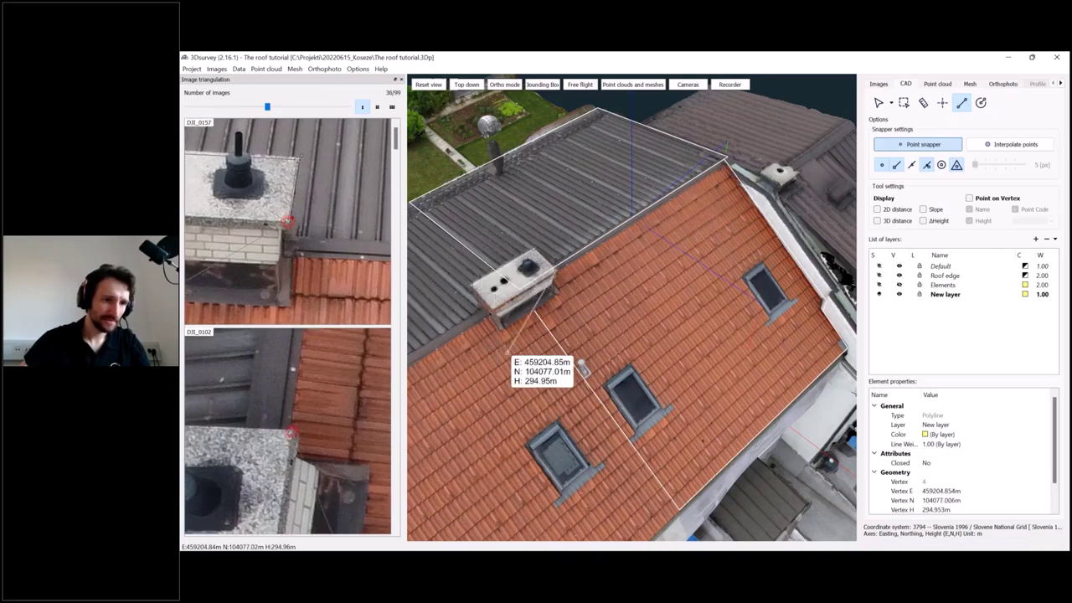
# Place another chimney-corner vertex and make the yellow Elements layer lines visible
pyautogui.moveTo(449, 419); pyautogui.dragTo(645, 403)
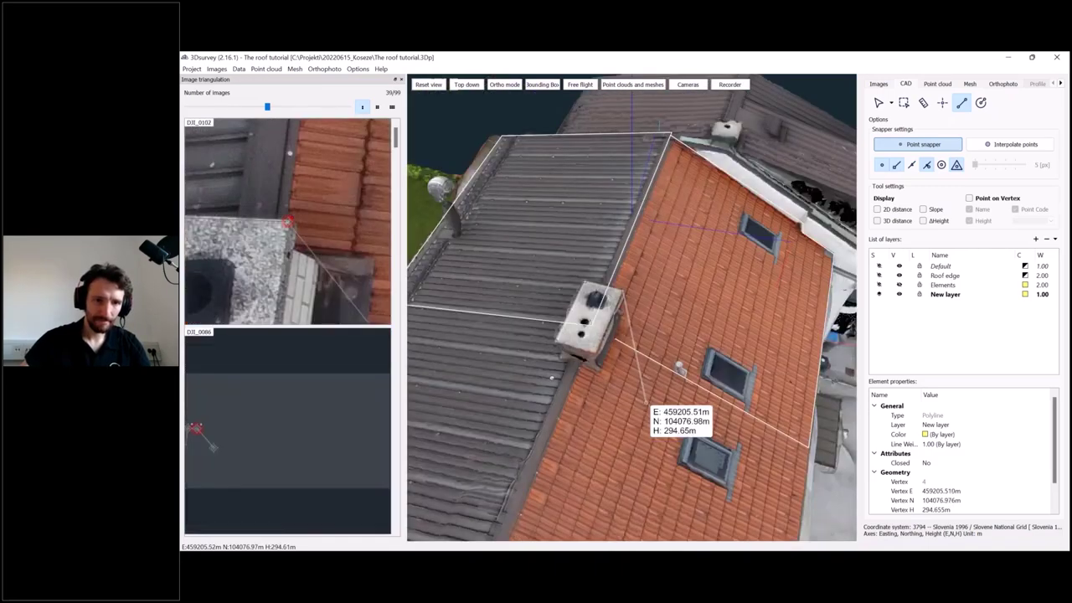
pyautogui.click(595, 366)
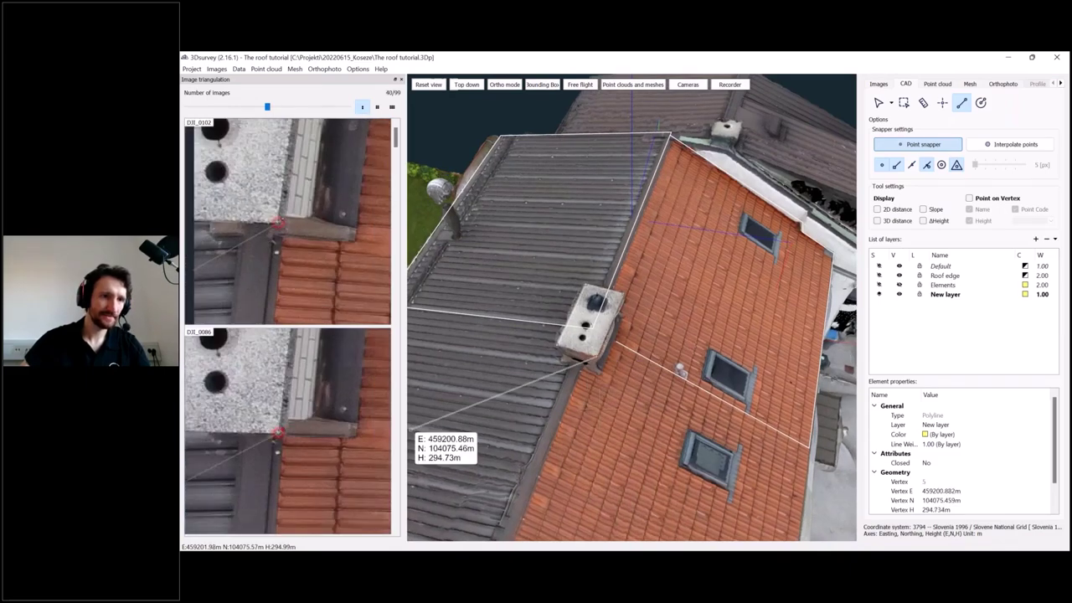
pyautogui.scroll(2, 293, 228)
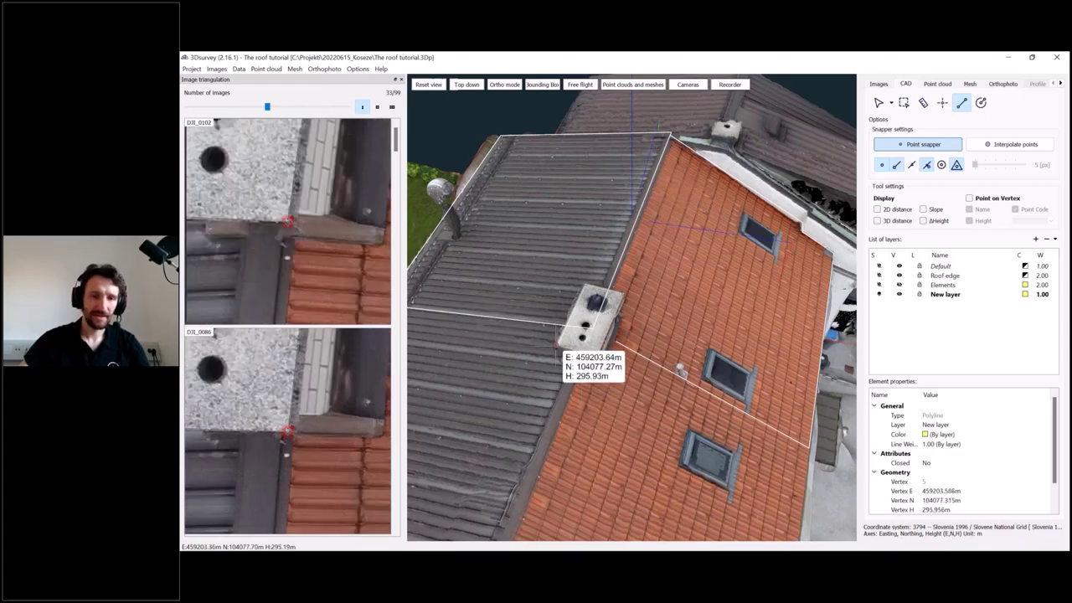
pyautogui.scroll(-5, 560, 350)
pyautogui.scroll(5, 666, 344)
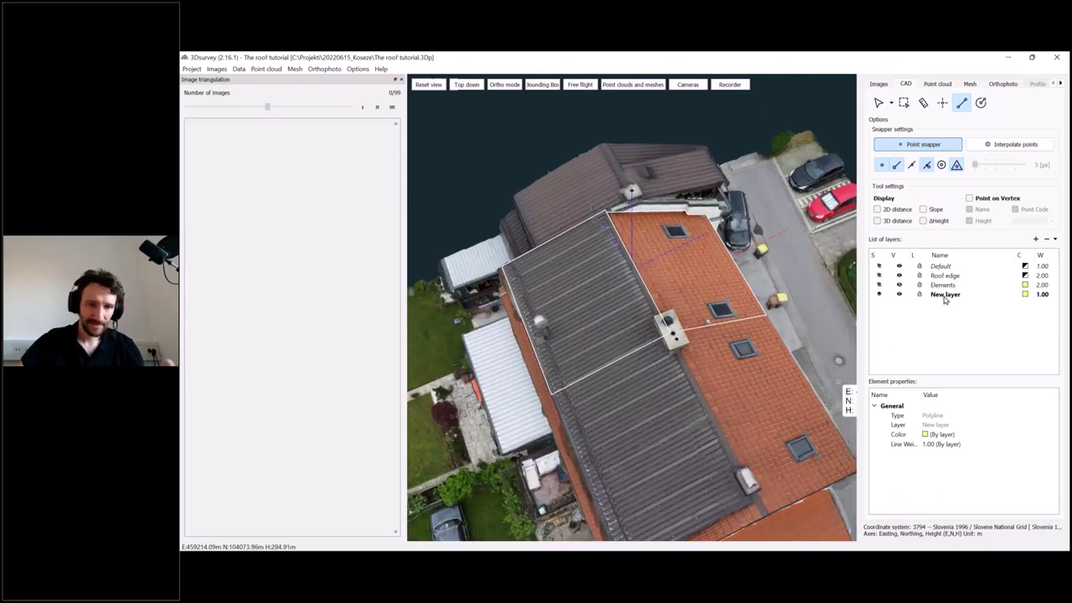
pyautogui.click(899, 284)
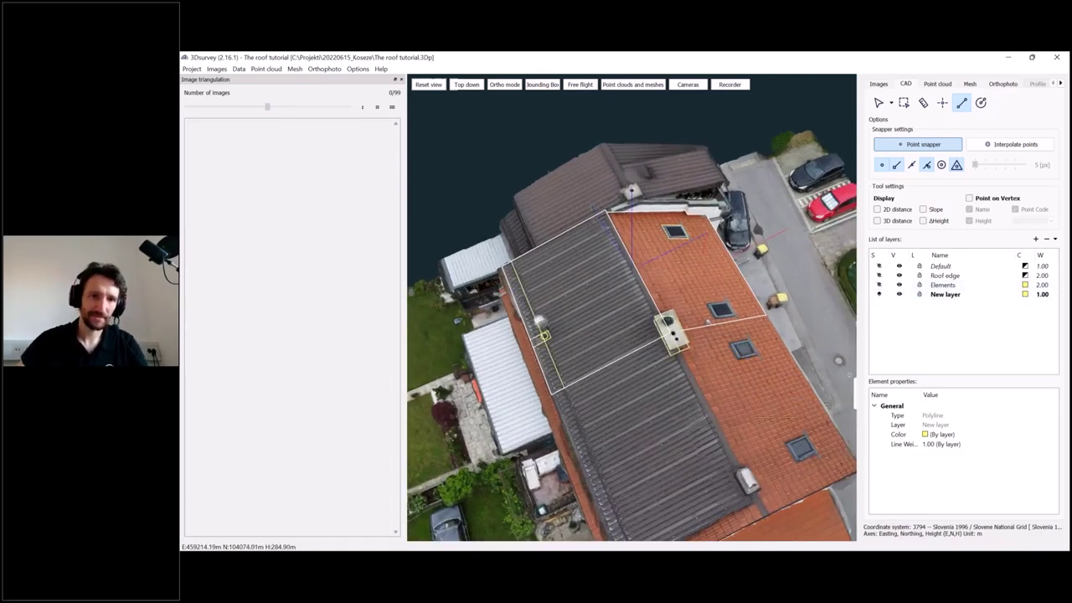
pyautogui.moveTo(714, 426)
pyautogui.mouseDown()
pyautogui.moveTo(745, 399)
pyautogui.moveTo(788, 320)
pyautogui.moveTo(759, 450)
pyautogui.moveTo(716, 448)
pyautogui.moveTo(661, 421)
pyautogui.moveTo(688, 394)
pyautogui.moveTo(711, 406)
pyautogui.mouseUp()
# Close the drone photo panel and import the Pannels.dxf CAD drawing
pyautogui.click(402, 81)
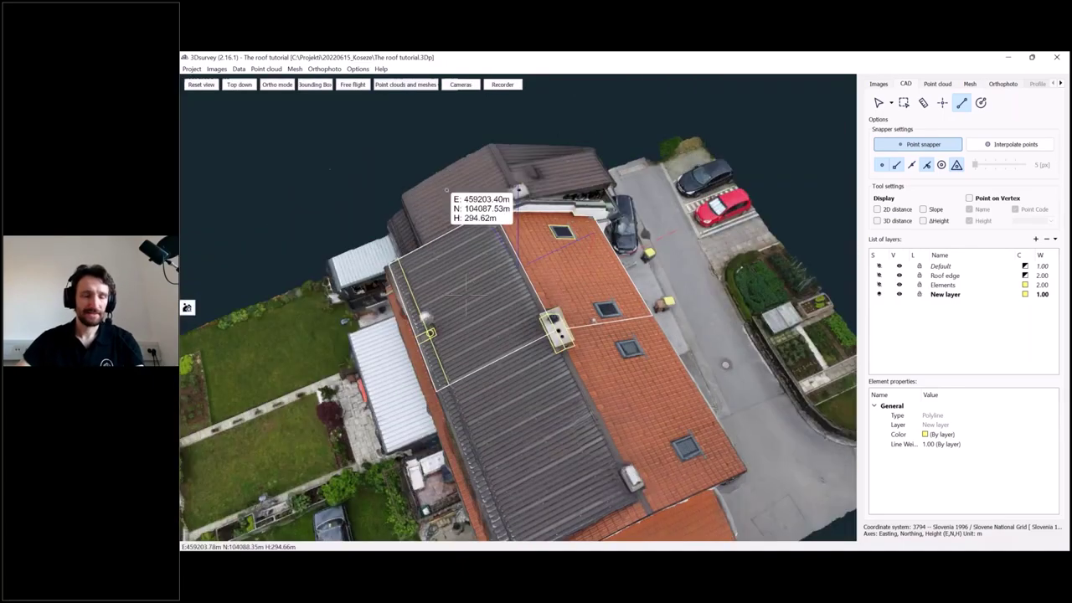
pyautogui.moveTo(562, 386); pyautogui.dragTo(648, 394, button='middle')
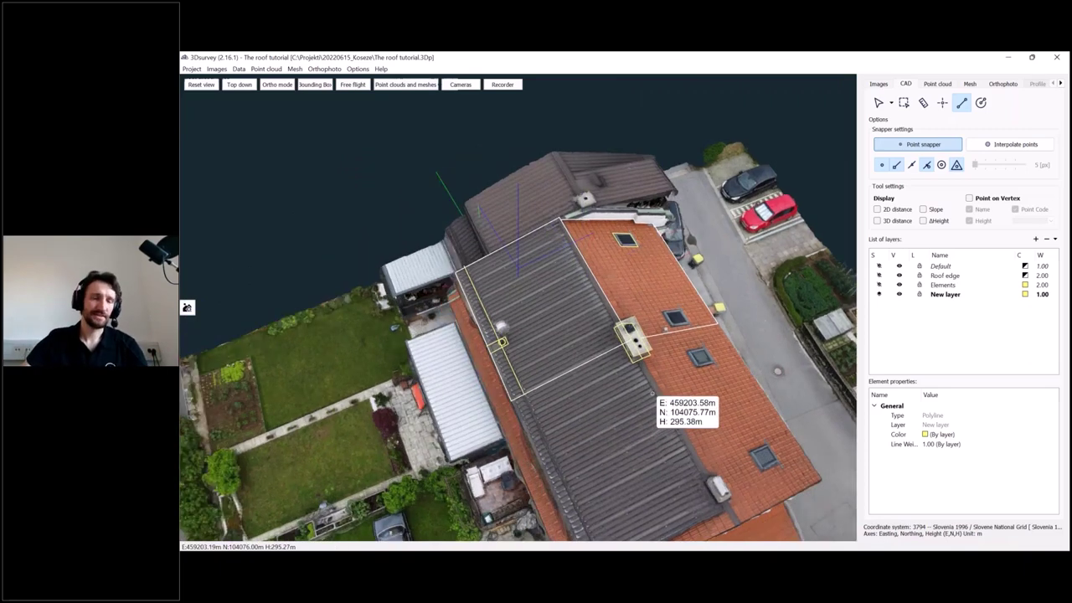
pyautogui.click(239, 68)
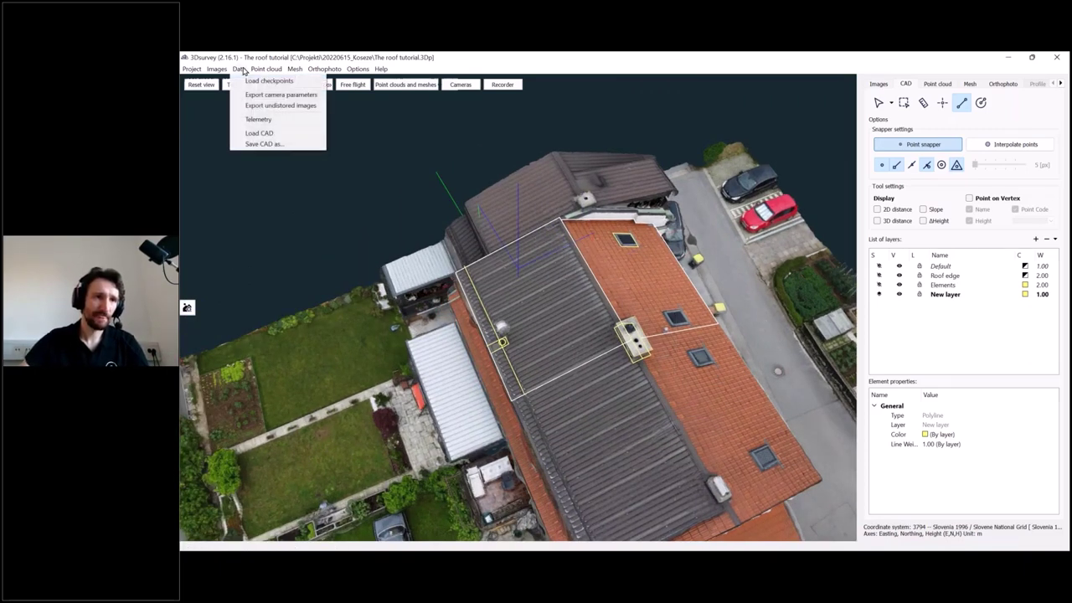
pyautogui.click(305, 134)
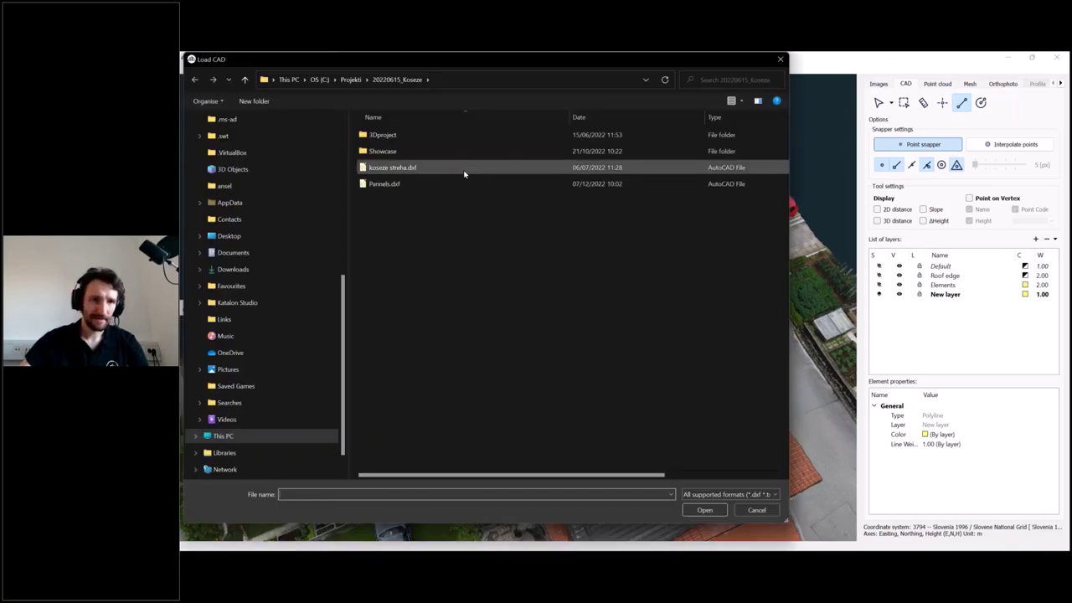
pyautogui.click(462, 186)
pyautogui.click(707, 509)
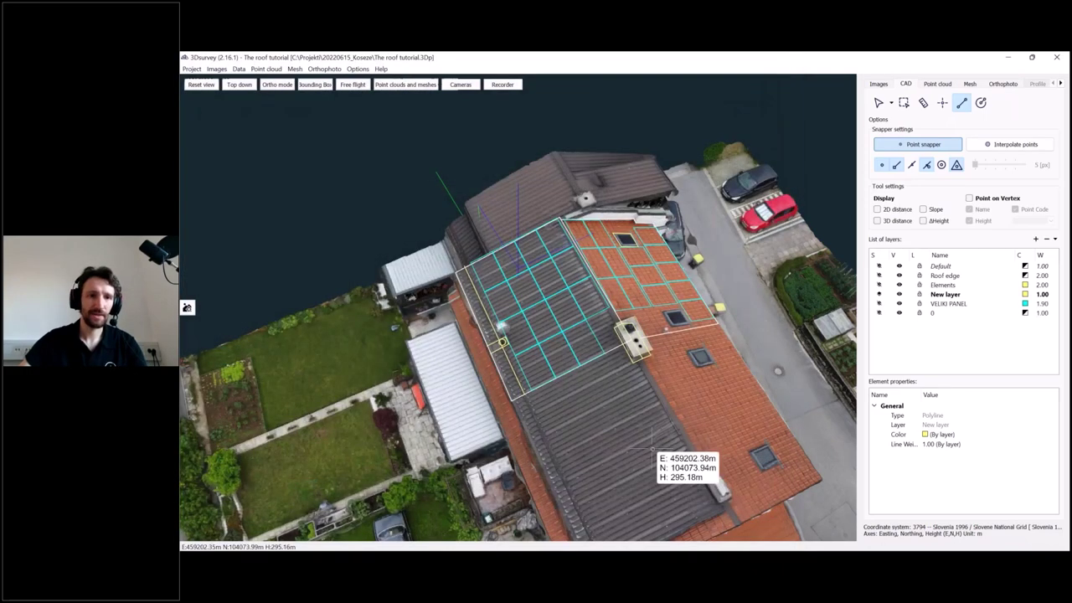
# Inspect the cyan panel grid from several angles and place a polyline vertex on the far roof edge
pyautogui.moveTo(654, 448); pyautogui.dragTo(741, 284)
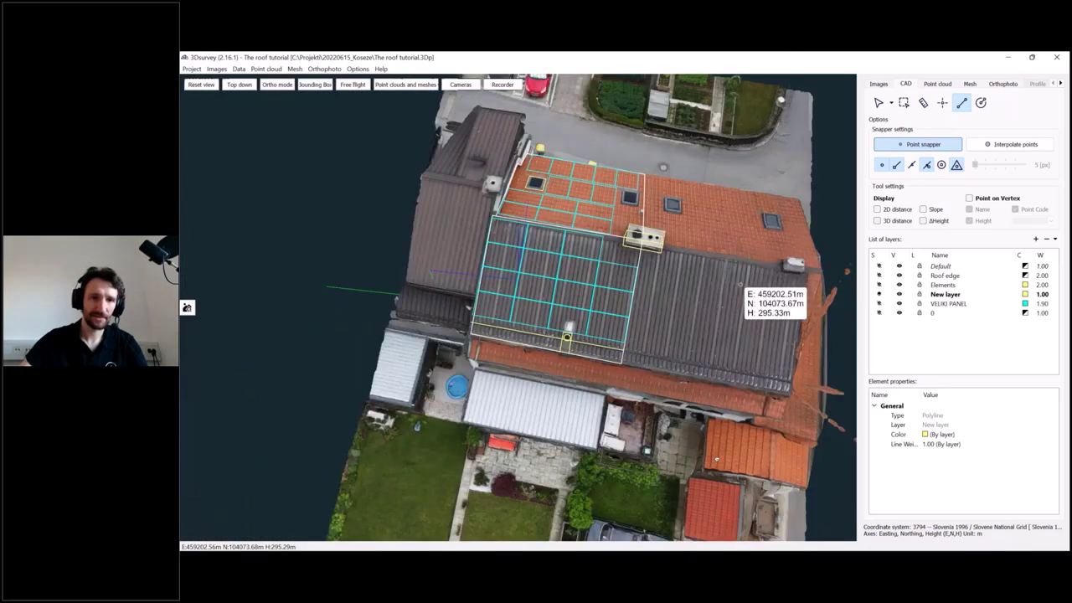
pyautogui.scroll(5, 741, 287)
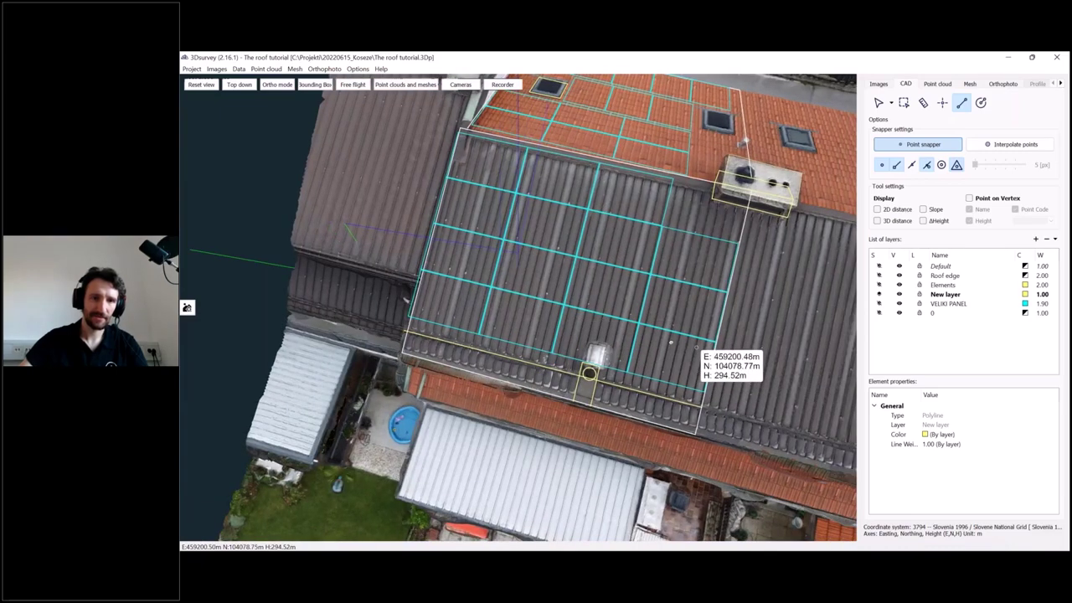
pyautogui.scroll(3, 697, 342)
pyautogui.scroll(-3, 740, 335)
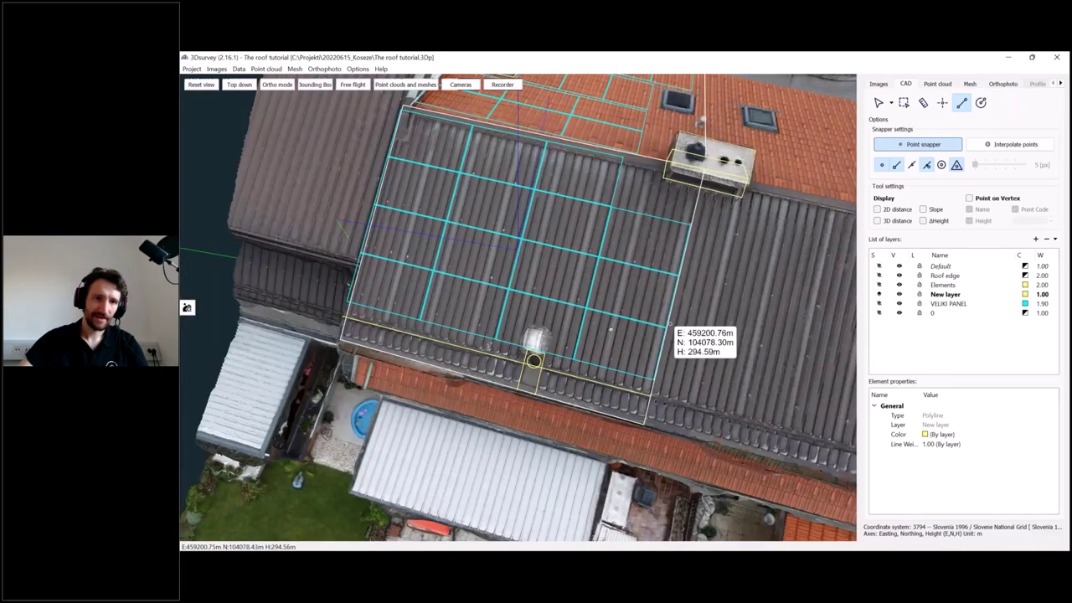
pyautogui.moveTo(671, 323); pyautogui.dragTo(577, 343, button='middle')
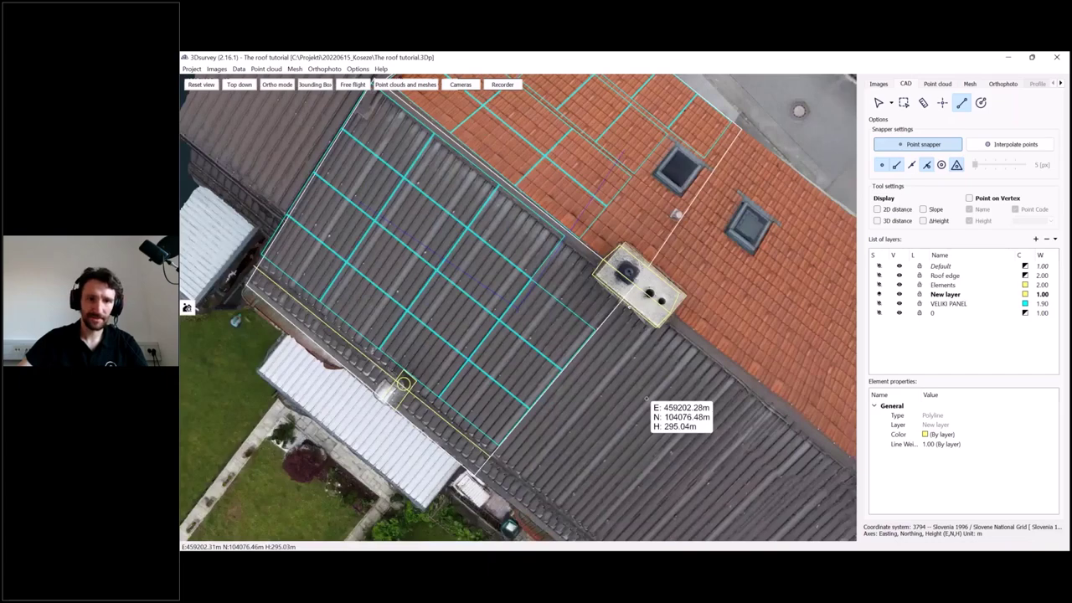
pyautogui.moveTo(646, 400); pyautogui.dragTo(445, 383)
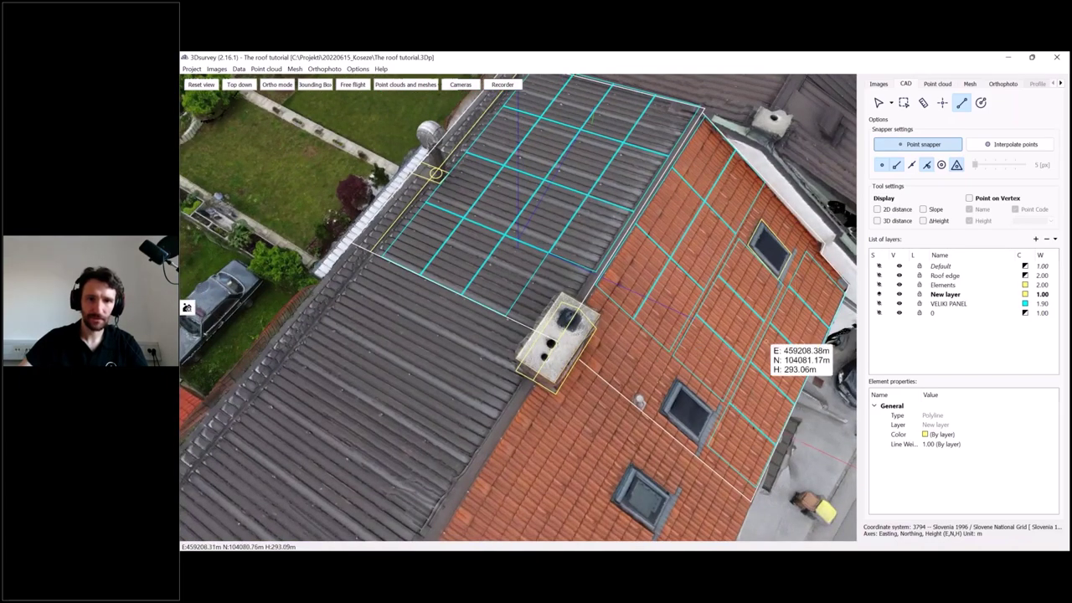
pyautogui.click(780, 281)
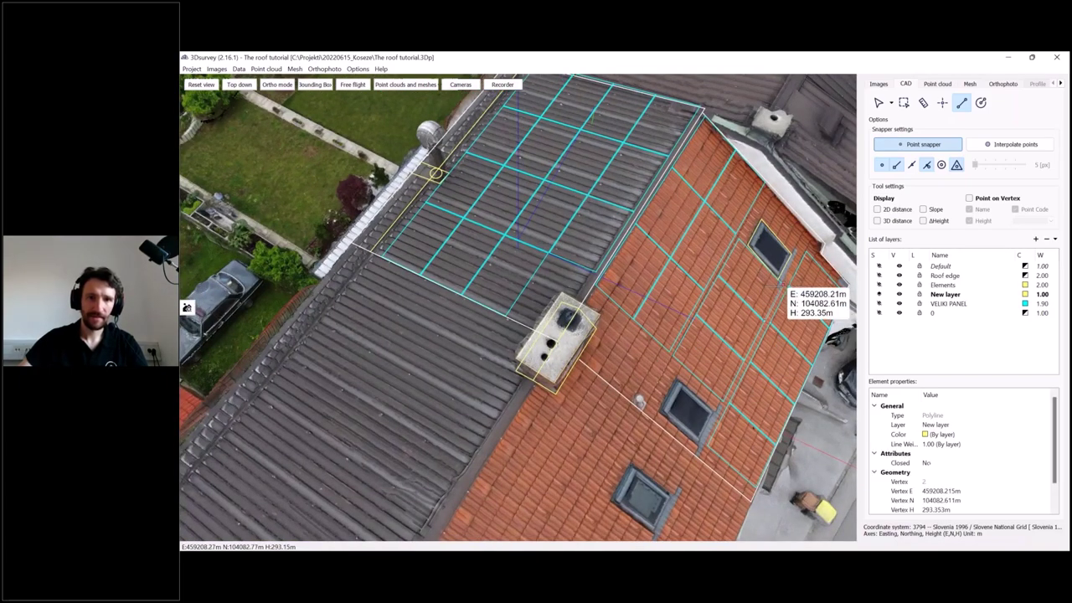
pyautogui.click(879, 103)
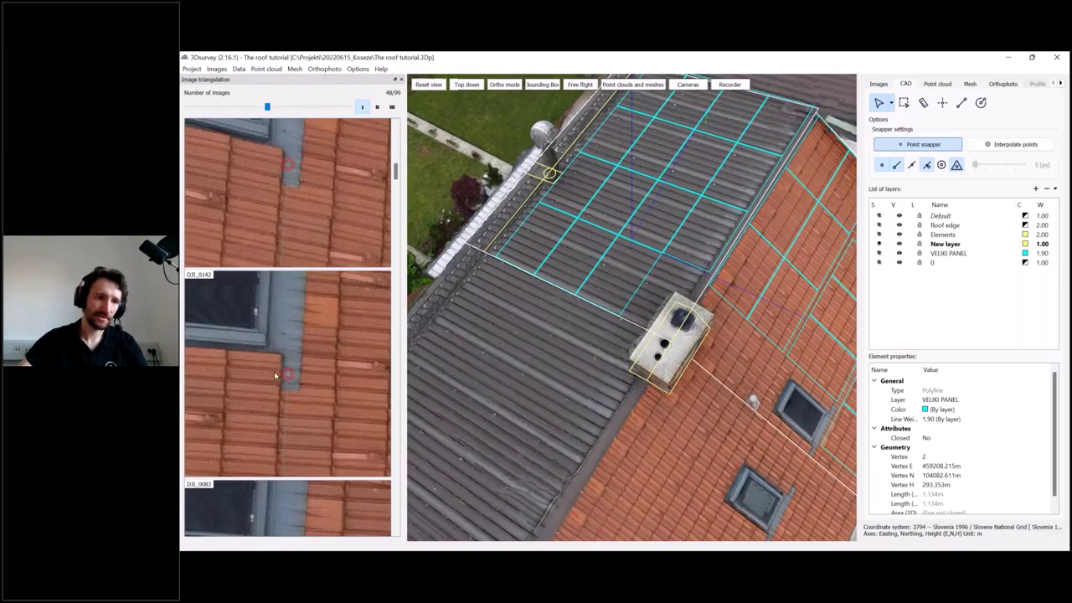
pyautogui.moveTo(729, 370); pyautogui.dragTo(619, 360)
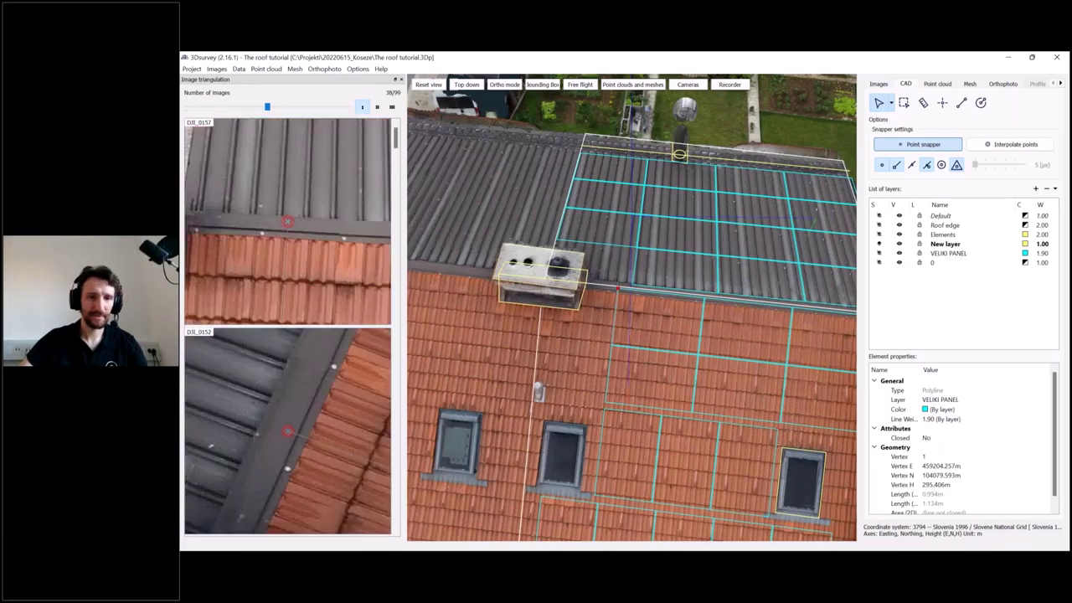
pyautogui.moveTo(751, 406); pyautogui.dragTo(723, 356, button='middle')
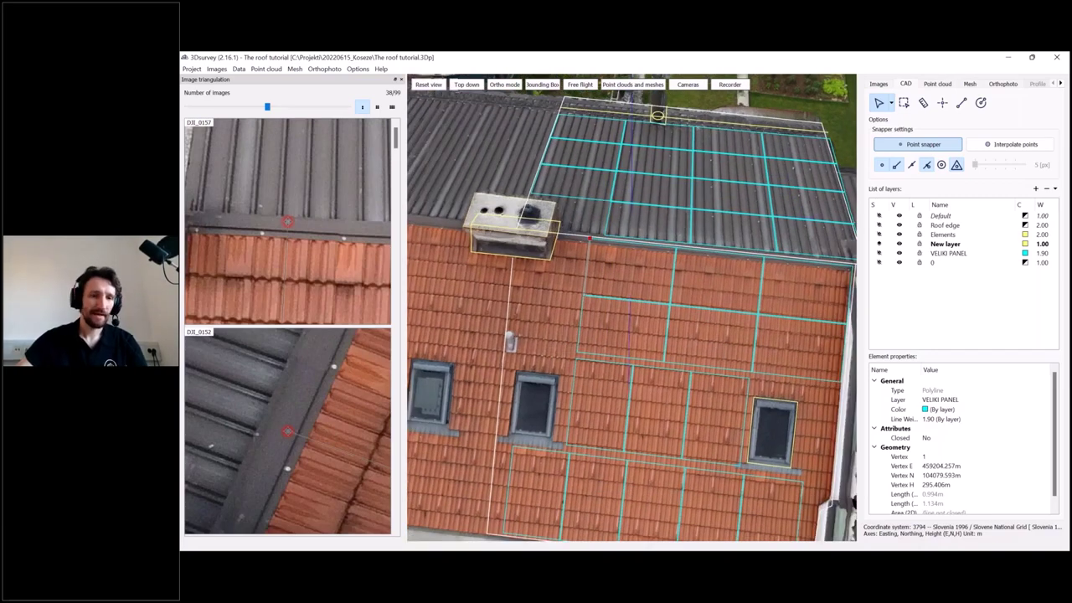
pyautogui.moveTo(578, 353); pyautogui.dragTo(726, 339)
pyautogui.scroll(-3, 647, 326)
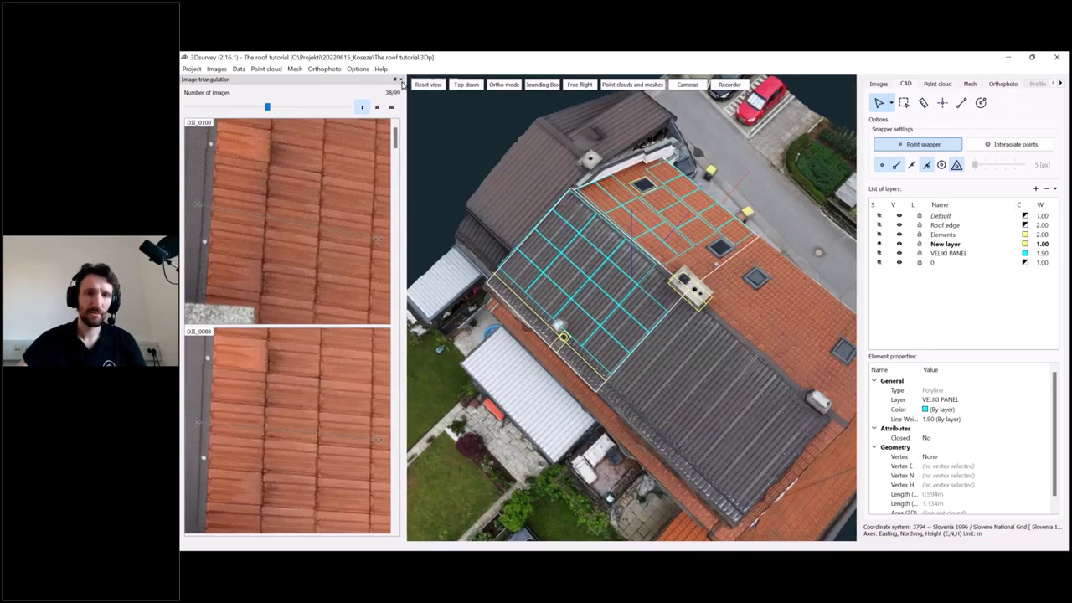
pyautogui.click(400, 79)
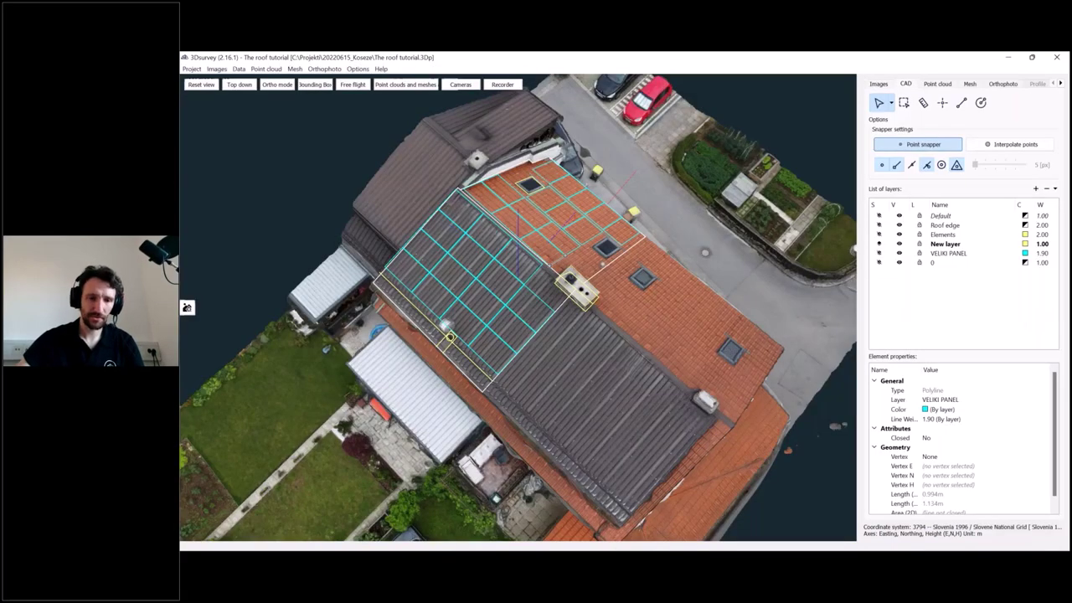
pyautogui.moveTo(693, 546)
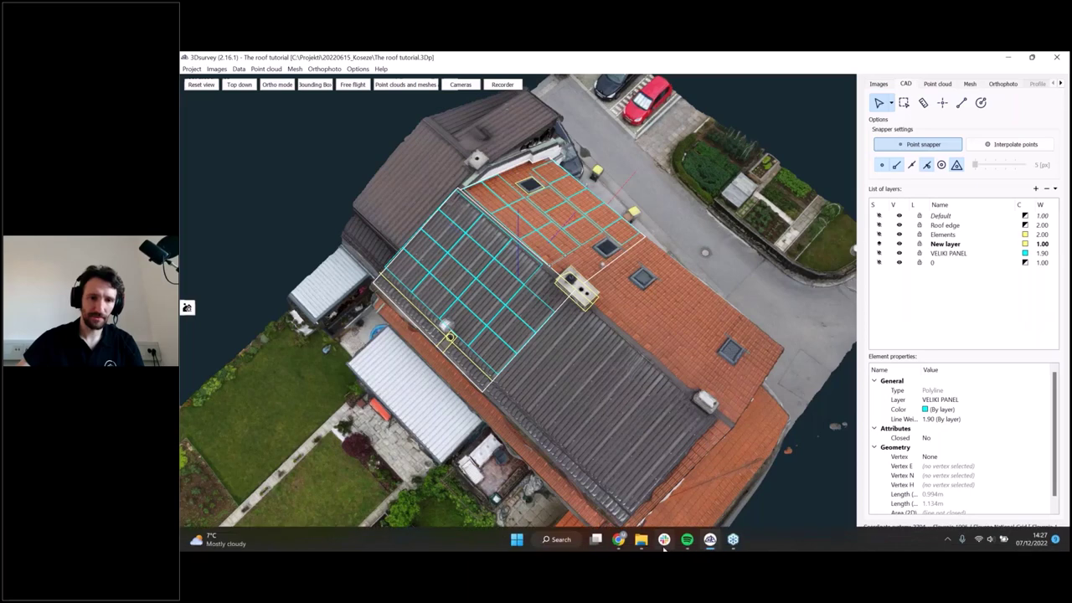
pyautogui.click(734, 543)
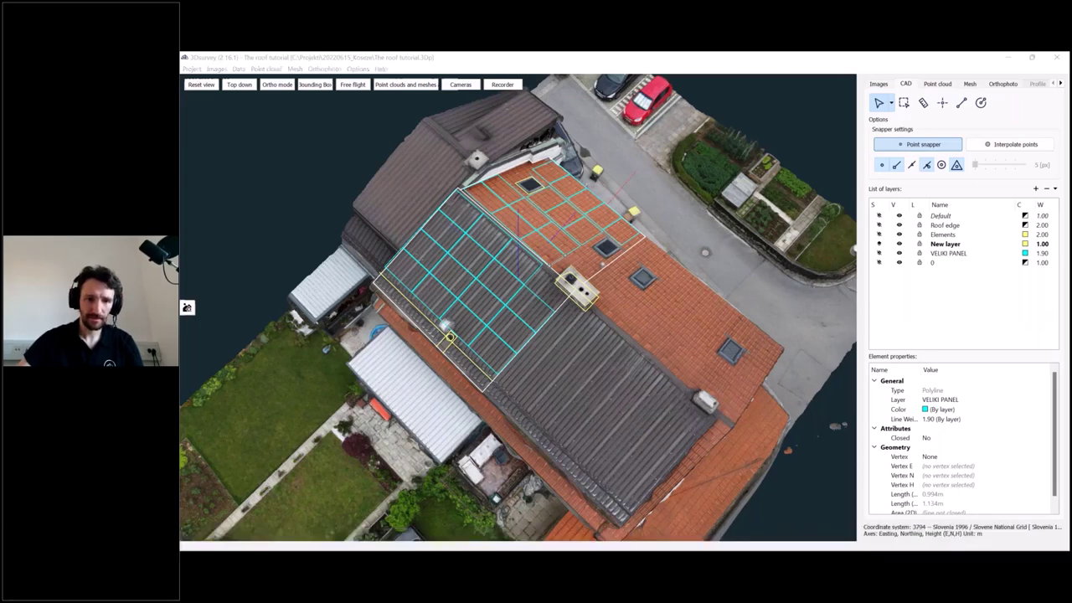
# Switch to the '3Dsurvey (2.16.1) - t1' project window
pyautogui.moveTo(709, 543)
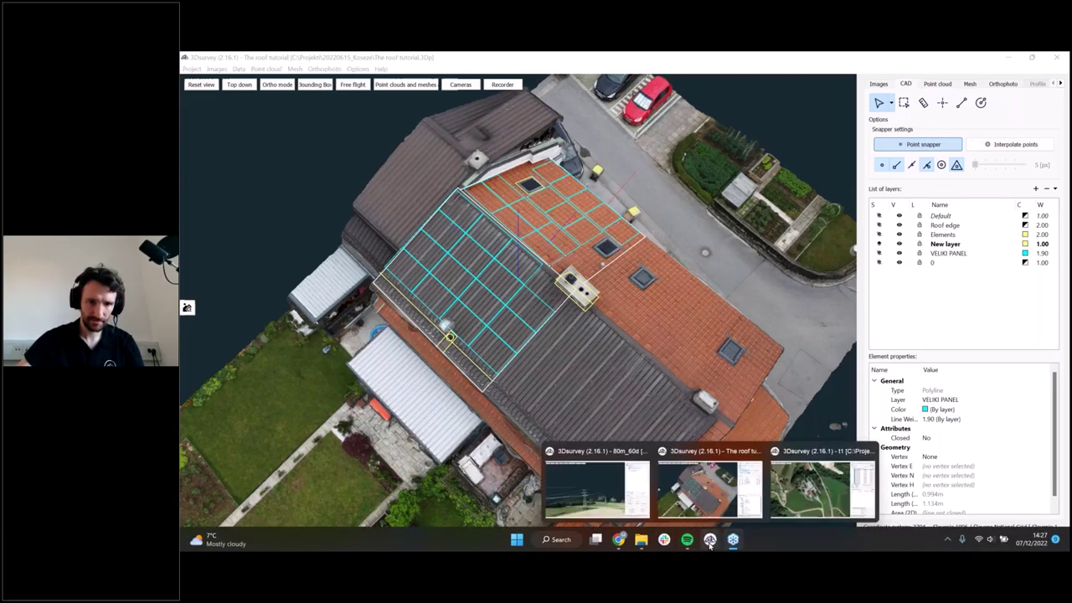
pyautogui.click(789, 502)
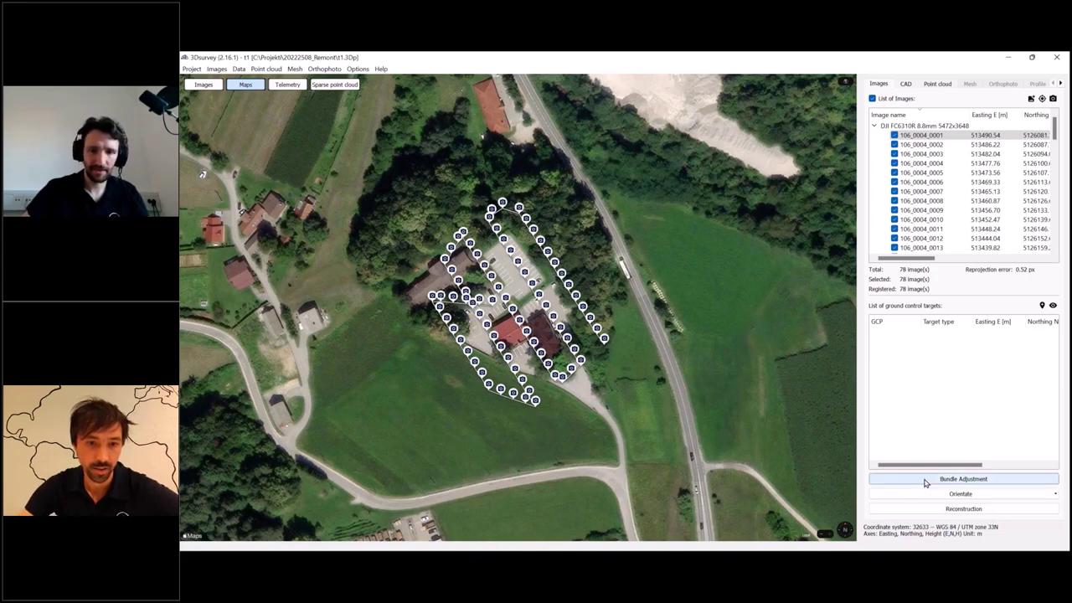
# Show the t1 sparse point cloud with its 78 camera frustums and orbit to an oblique view
pyautogui.click(335, 84)
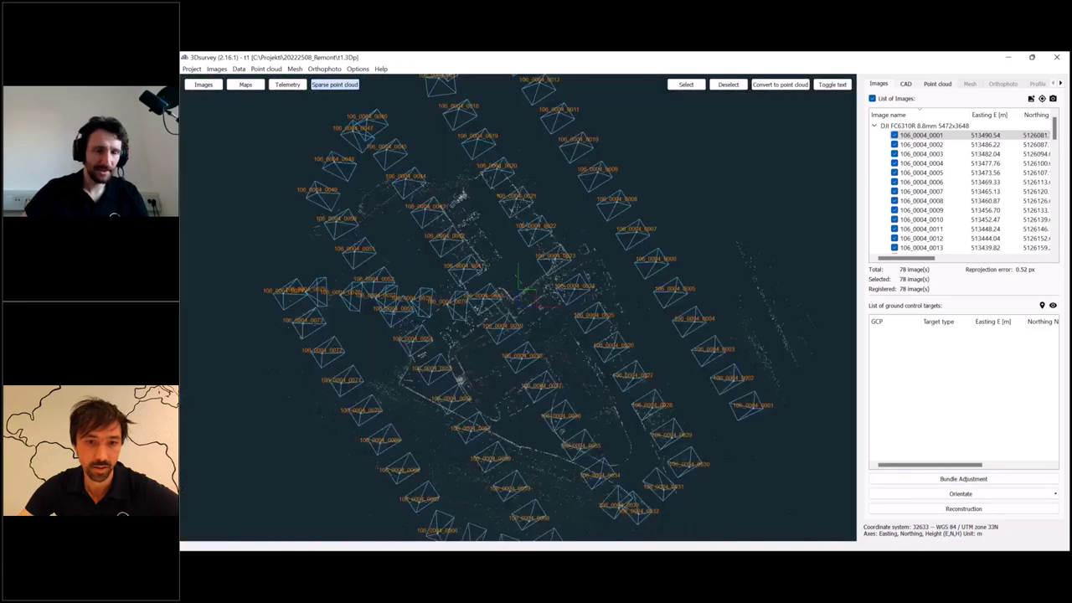
pyautogui.moveTo(514, 372); pyautogui.dragTo(493, 426)
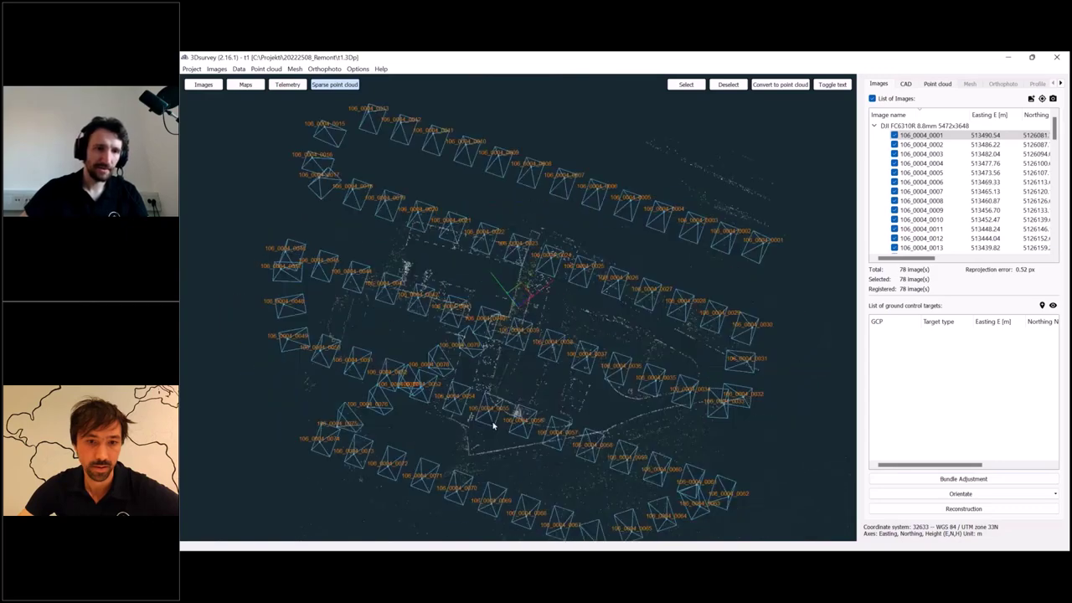
pyautogui.scroll(3, 445, 388)
pyautogui.moveTo(474, 369); pyautogui.dragTo(501, 377)
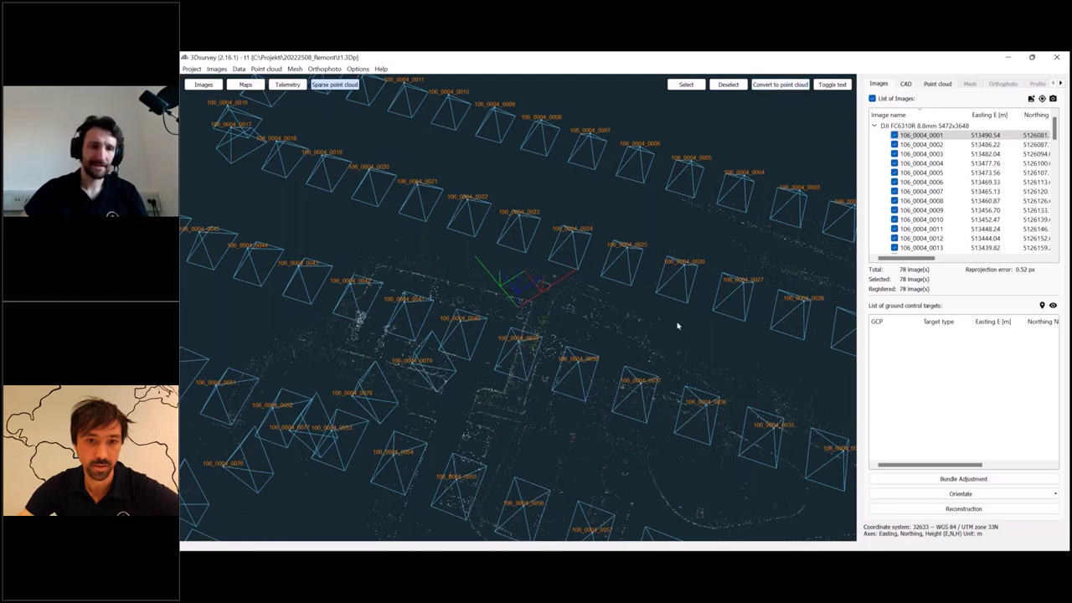
pyautogui.moveTo(678, 326); pyautogui.dragTo(604, 350)
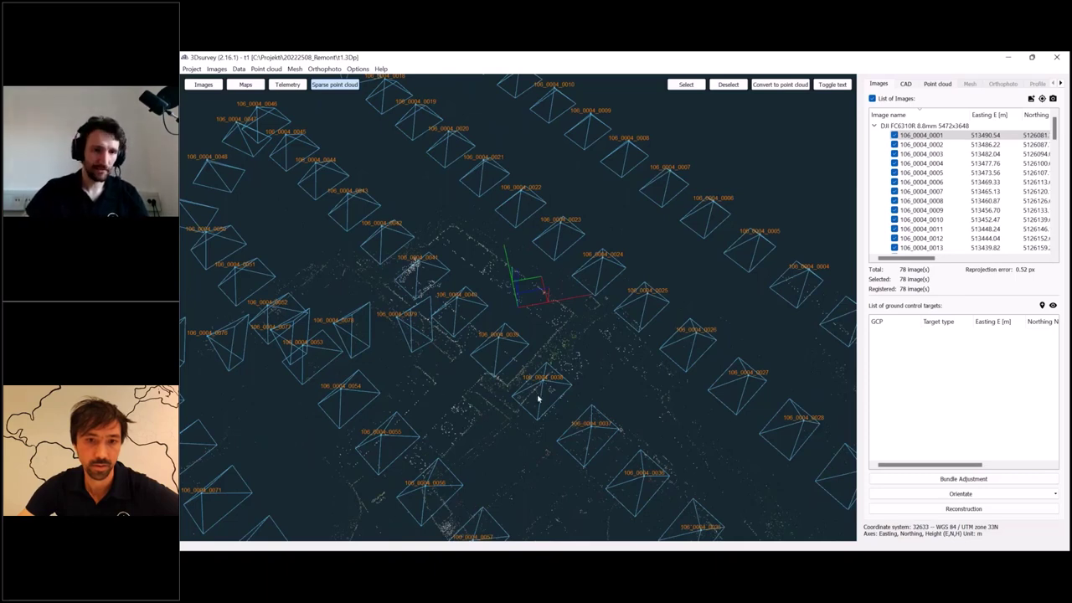
pyautogui.moveTo(538, 400); pyautogui.dragTo(540, 369)
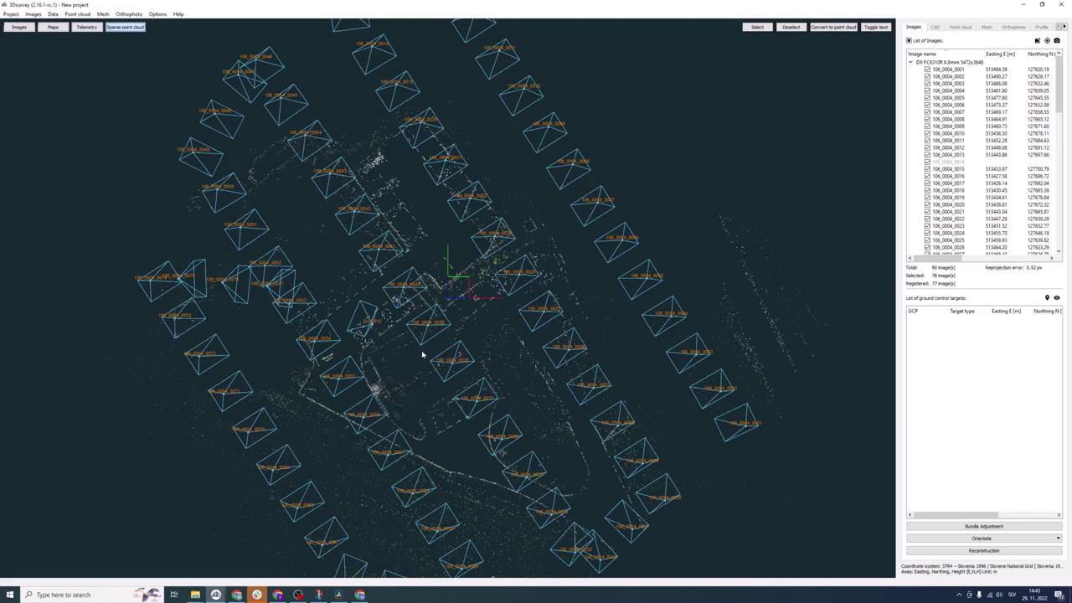
# Convert the sparse cloud into a point cloud and enlarge its point render size
pyautogui.moveTo(429, 351); pyautogui.dragTo(508, 317)
pyautogui.click(850, 28)
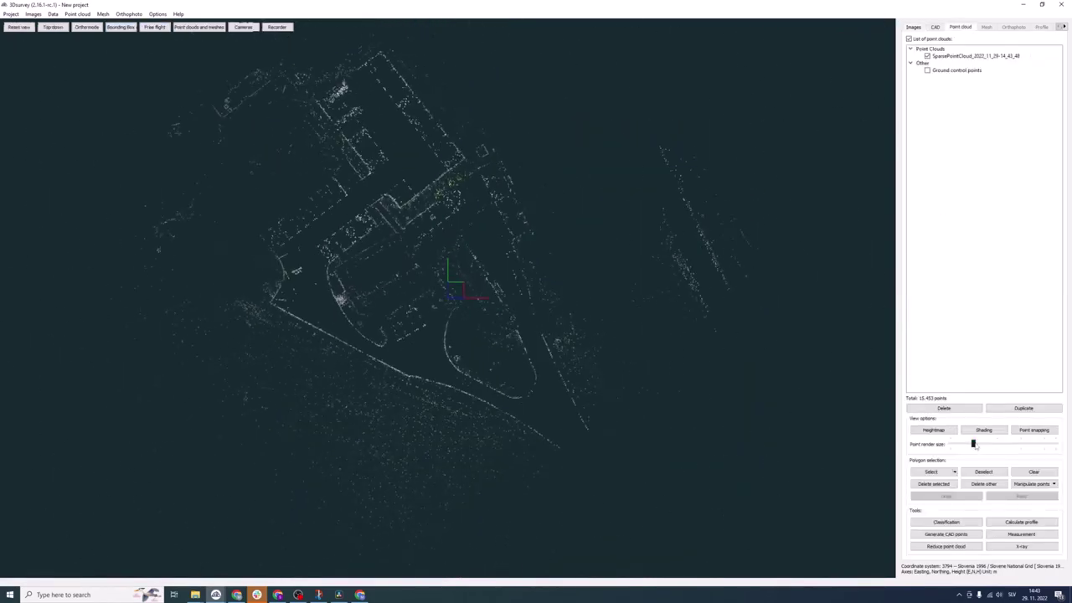
pyautogui.moveTo(974, 444); pyautogui.dragTo(989, 444)
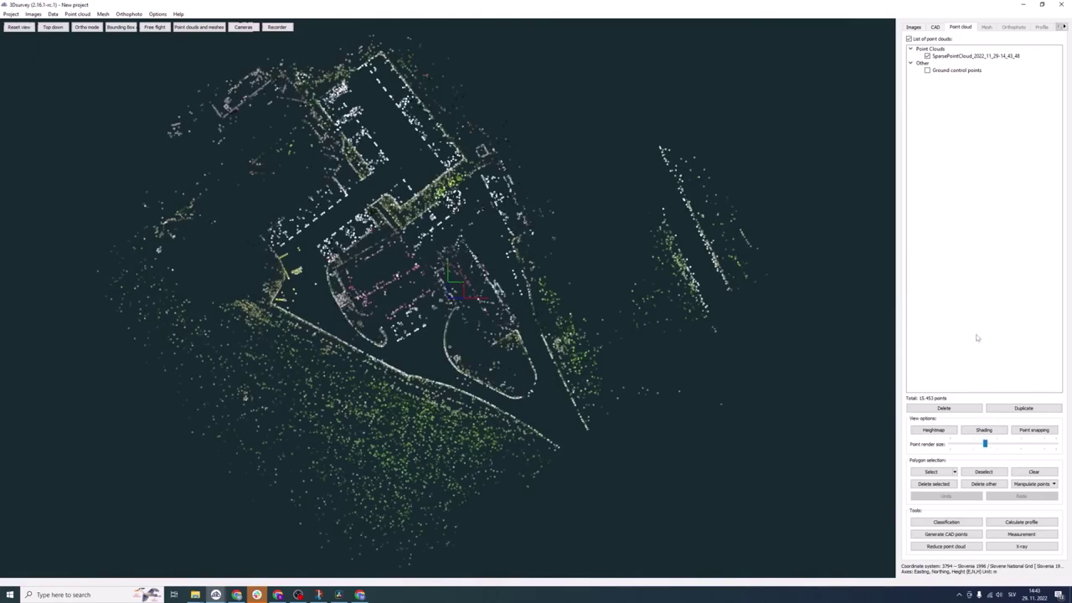
# Centre the view on the building, orbit to square it up, and open the CAD tools
pyautogui.doubleClick(390, 141)
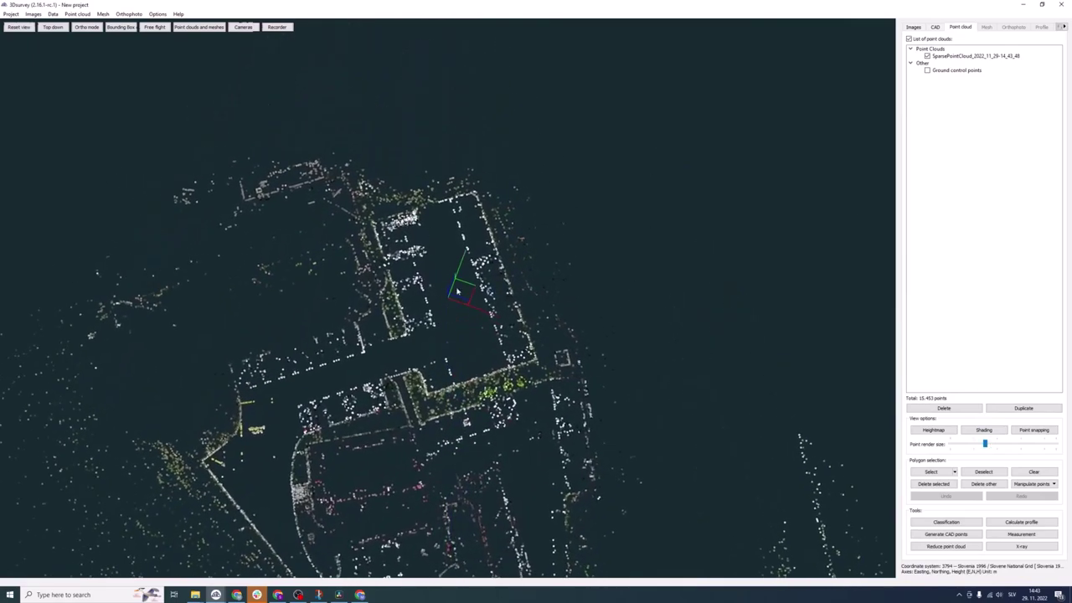
pyautogui.scroll(2, 449, 299)
pyautogui.moveTo(450, 299); pyautogui.dragTo(549, 339)
pyautogui.click(935, 28)
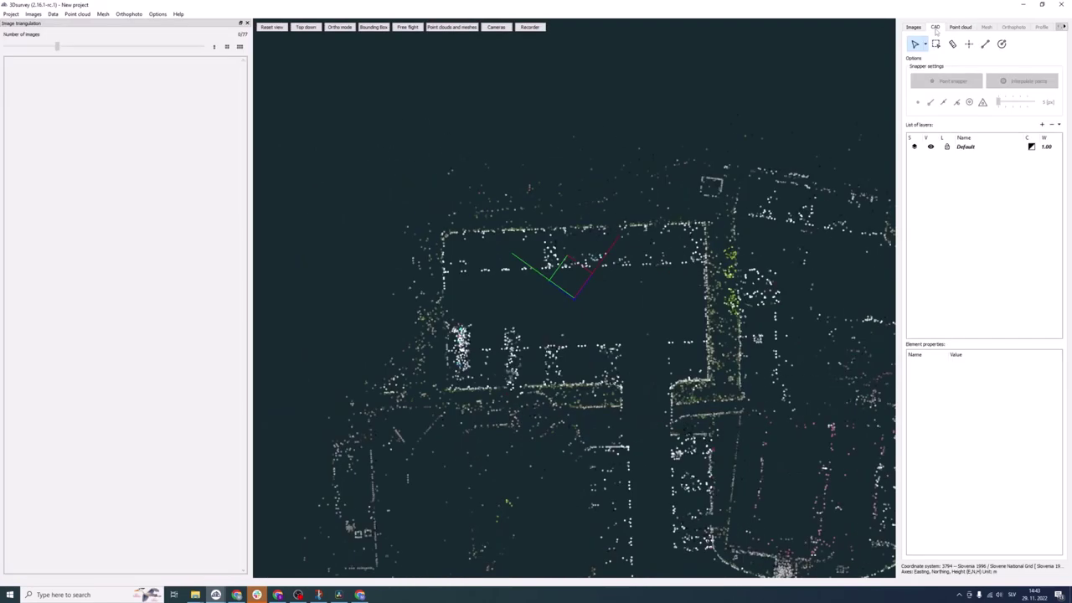
# Measure along the building's top edge, refining a vertex in a drone photo, then finish
pyautogui.click(953, 44)
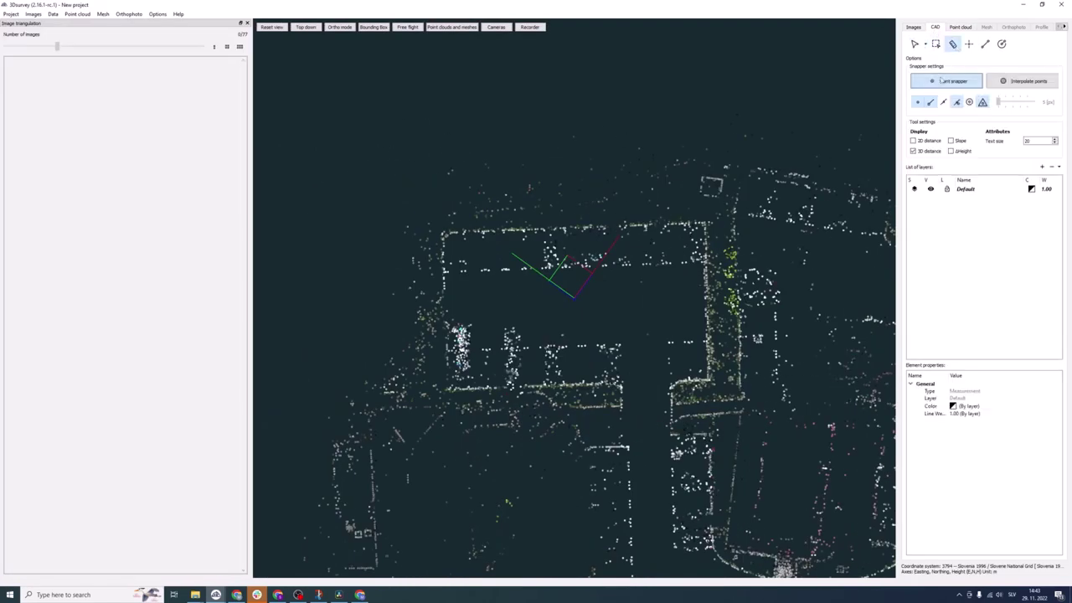
pyautogui.click(707, 222)
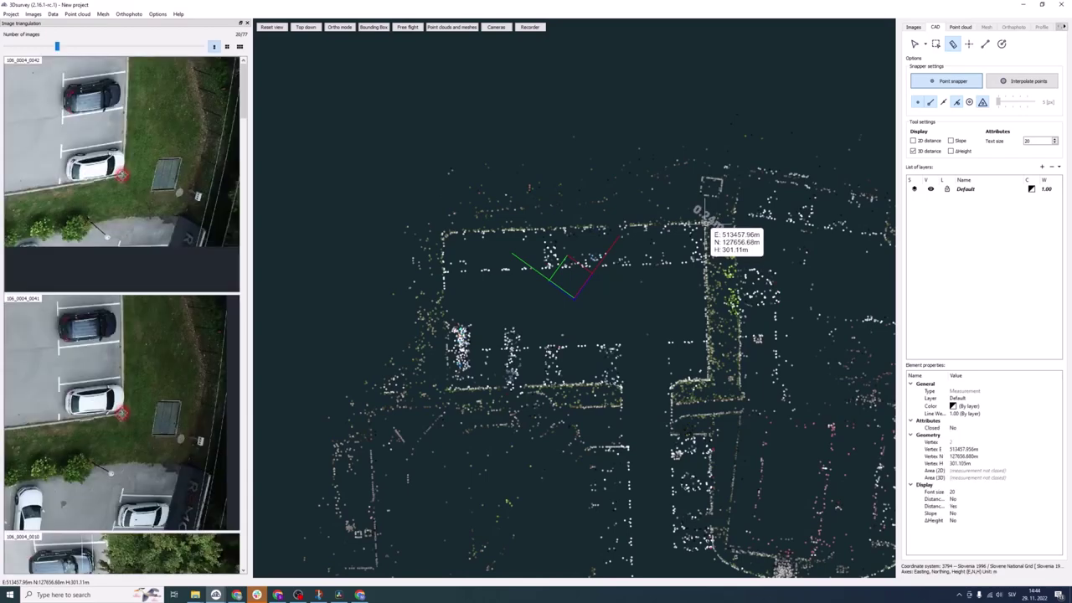
pyautogui.click(683, 224)
pyautogui.scroll(5, 92, 435)
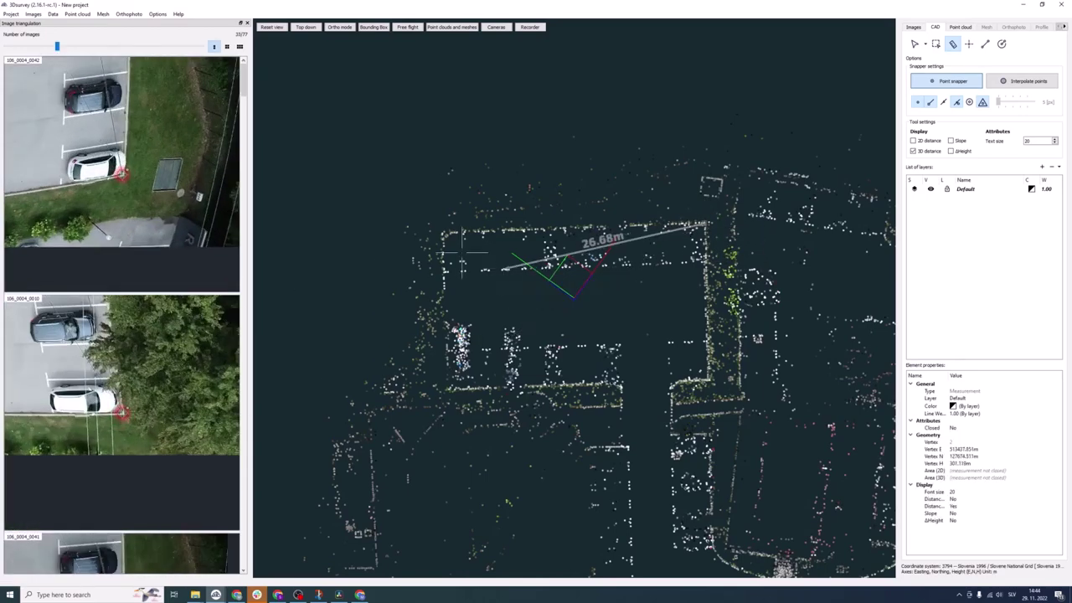
pyautogui.click(445, 228)
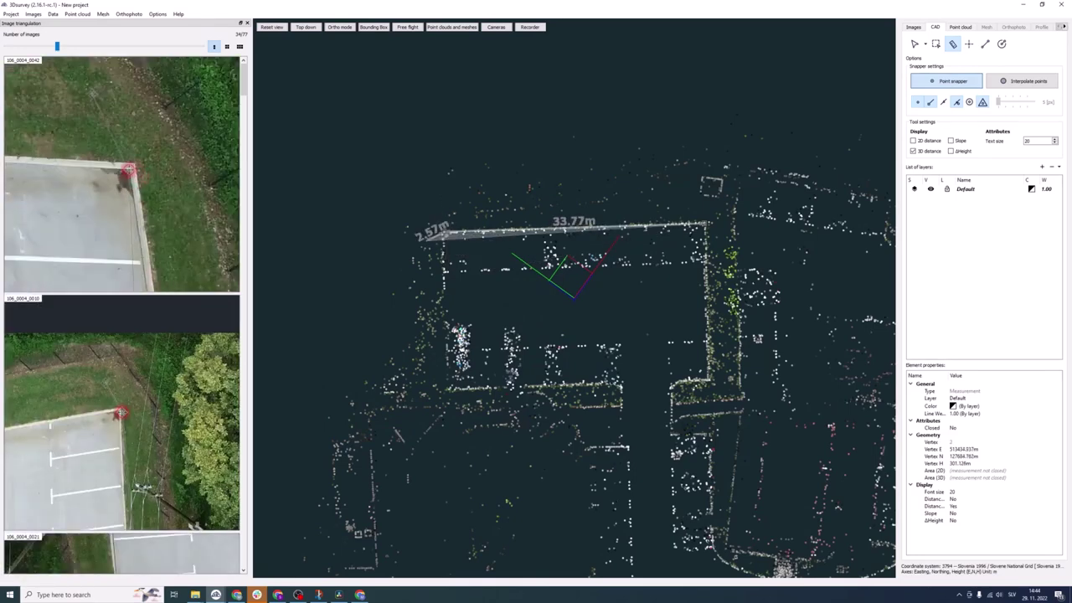
pyautogui.click(121, 413)
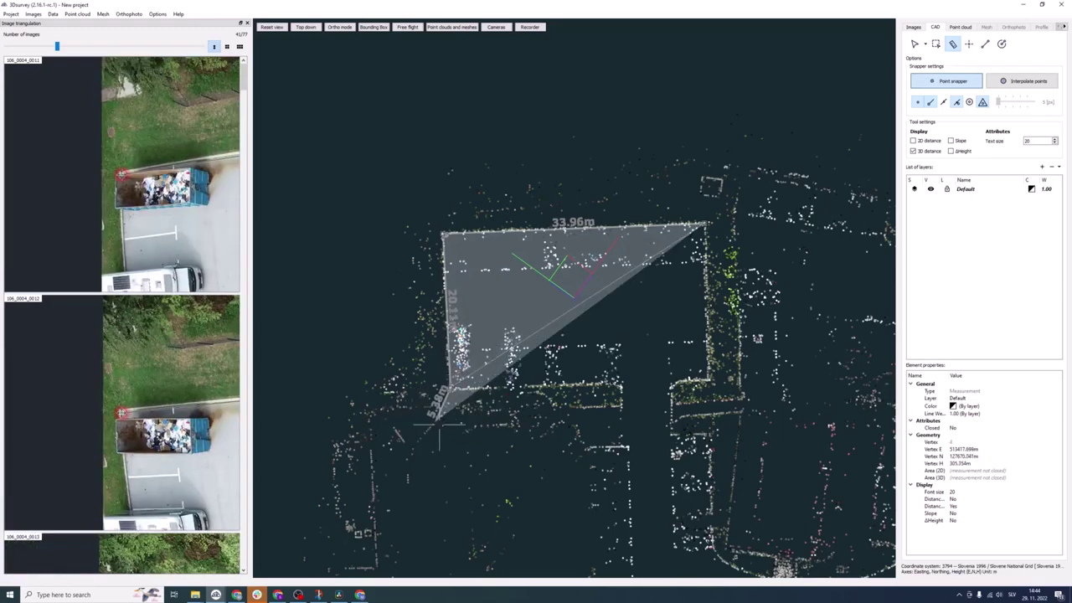
pyautogui.scroll(-1, 438, 435)
pyautogui.moveTo(438, 435); pyautogui.dragTo(491, 385)
pyautogui.moveTo(534, 423); pyautogui.dragTo(578, 419, button='middle')
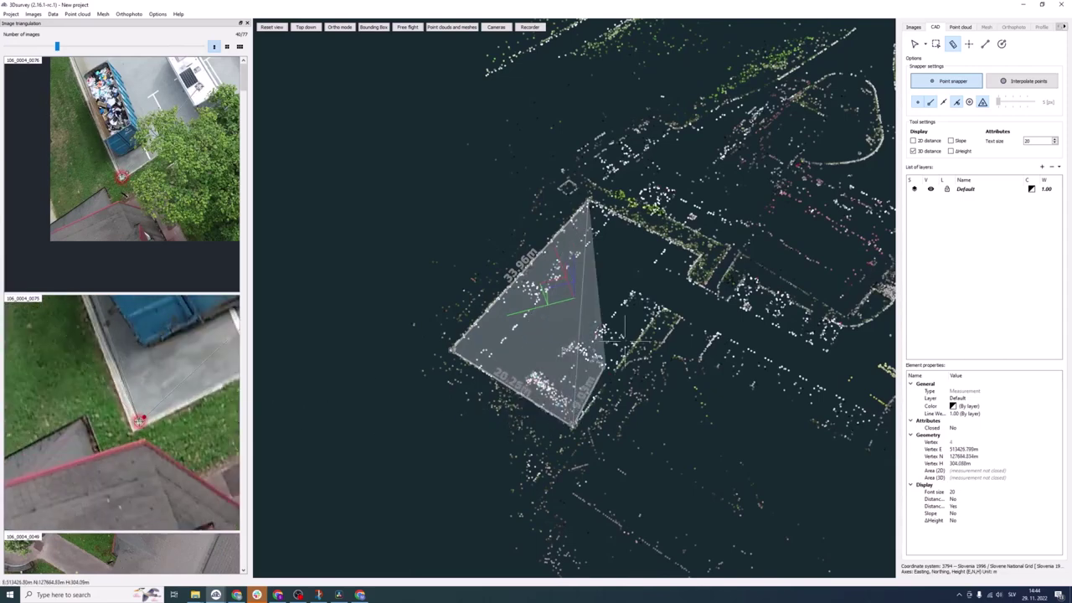
pyautogui.click(696, 254)
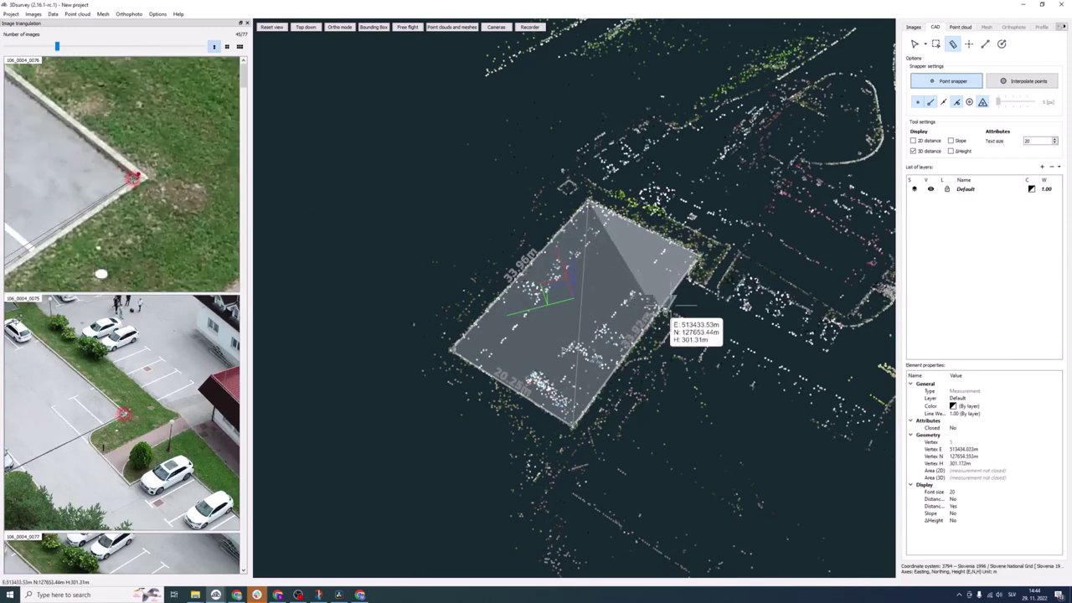
pyautogui.rightClick(615, 215)
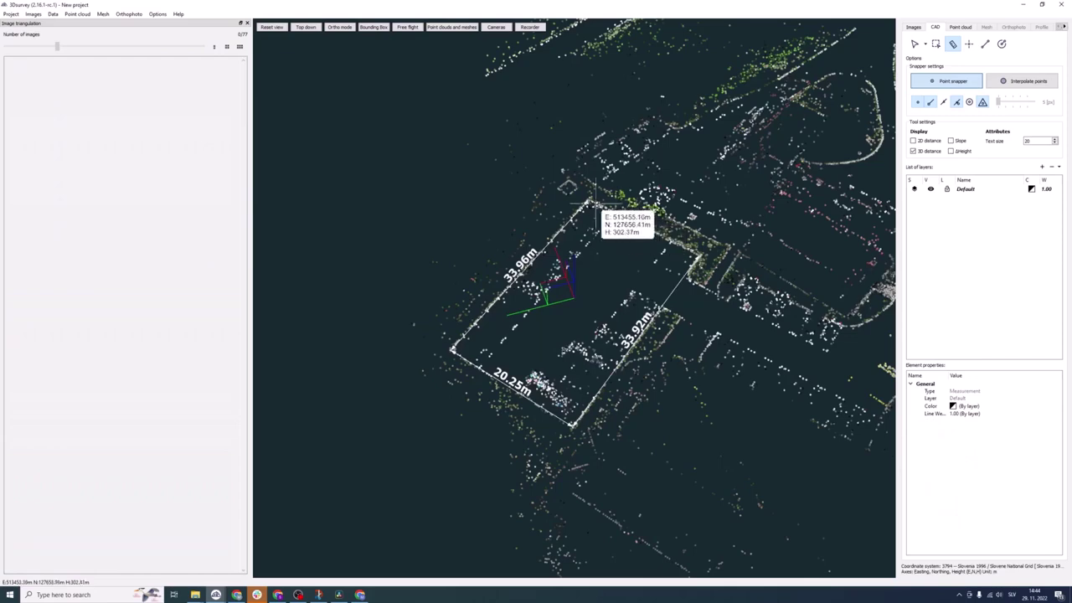
# Measure the remaining ~20.19 m side from the rectangle's top corner to the building corner
pyautogui.click(590, 203)
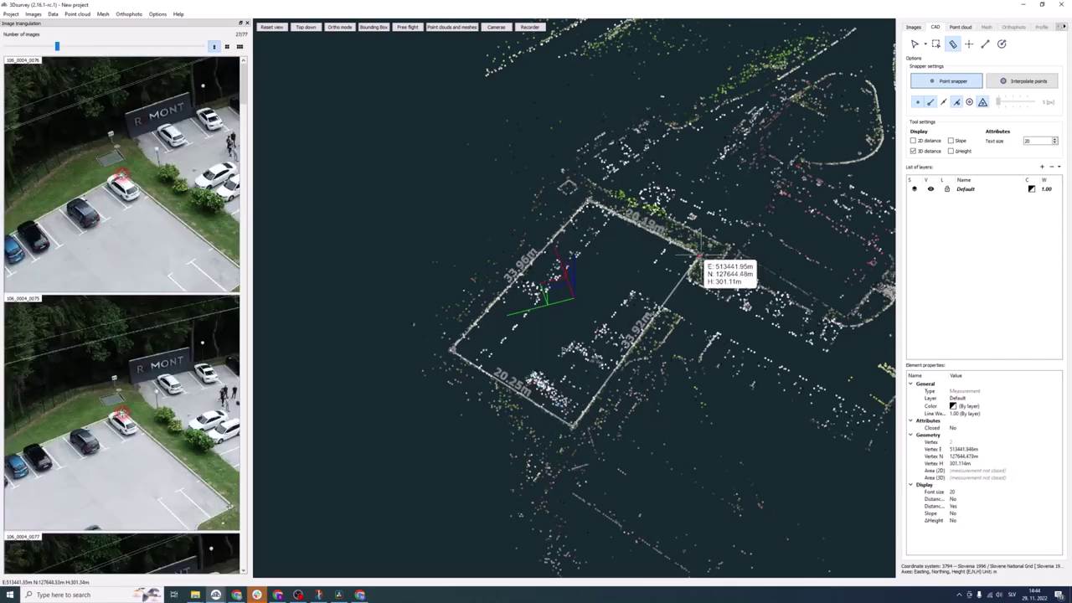
pyautogui.click(702, 255)
pyautogui.rightClick(702, 256)
pyautogui.moveTo(740, 289); pyautogui.dragTo(654, 452)
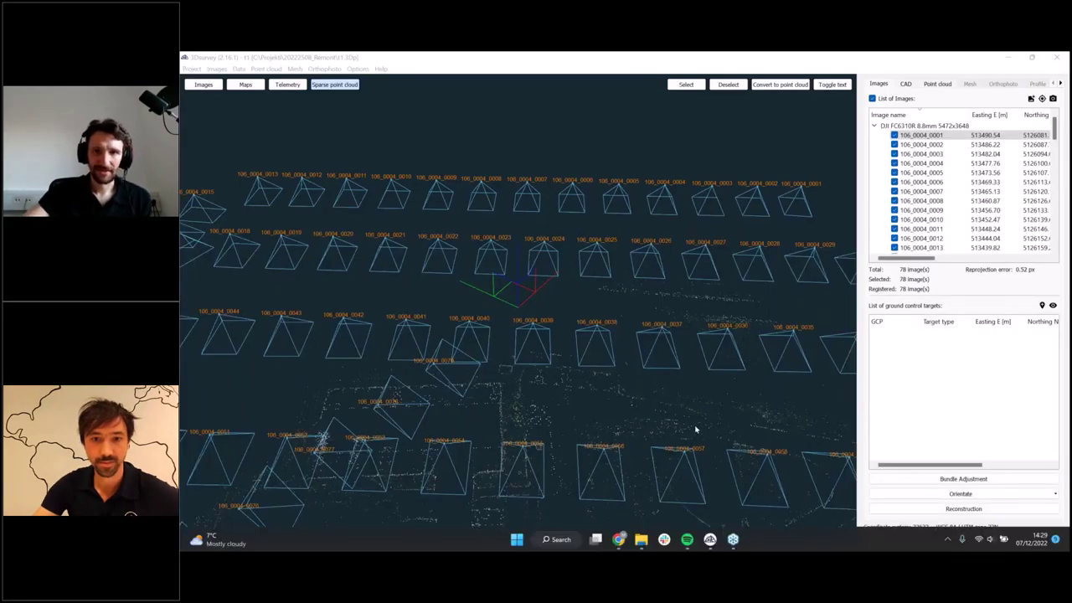
# Select the rectangle measurement to show its 688.458 m² area and the drone photos covering it
pyautogui.click(908, 85)
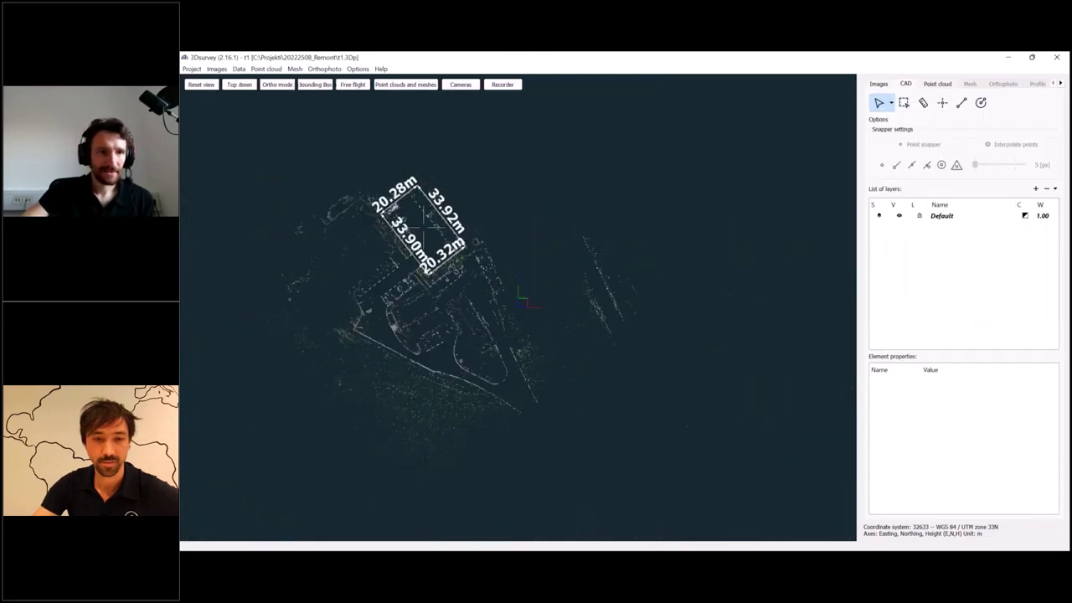
pyautogui.moveTo(424, 227); pyautogui.dragTo(596, 311)
pyautogui.scroll(3, 521, 324)
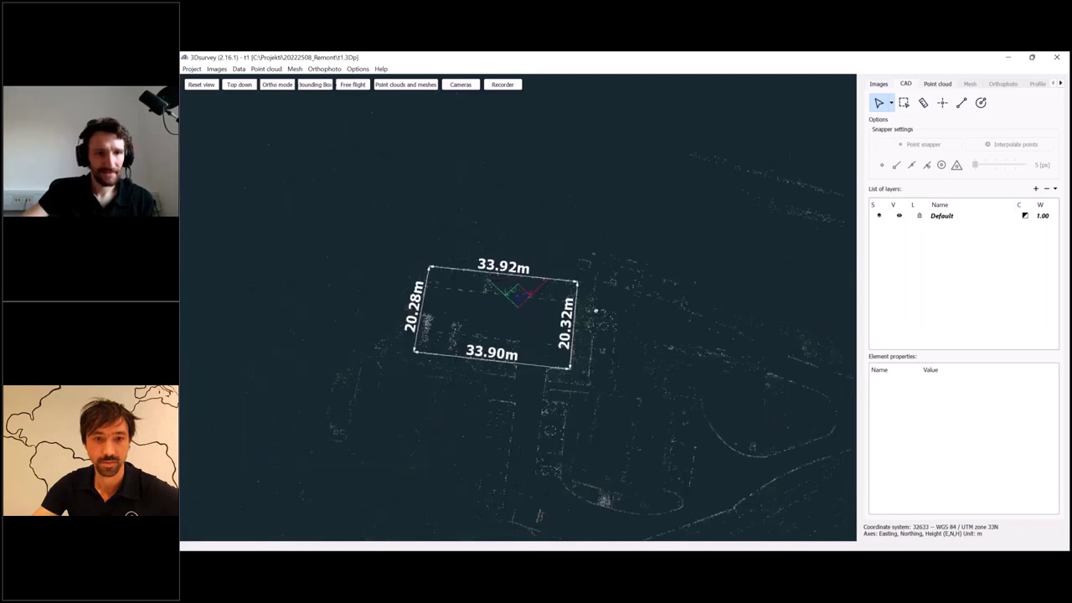
pyautogui.click(539, 277)
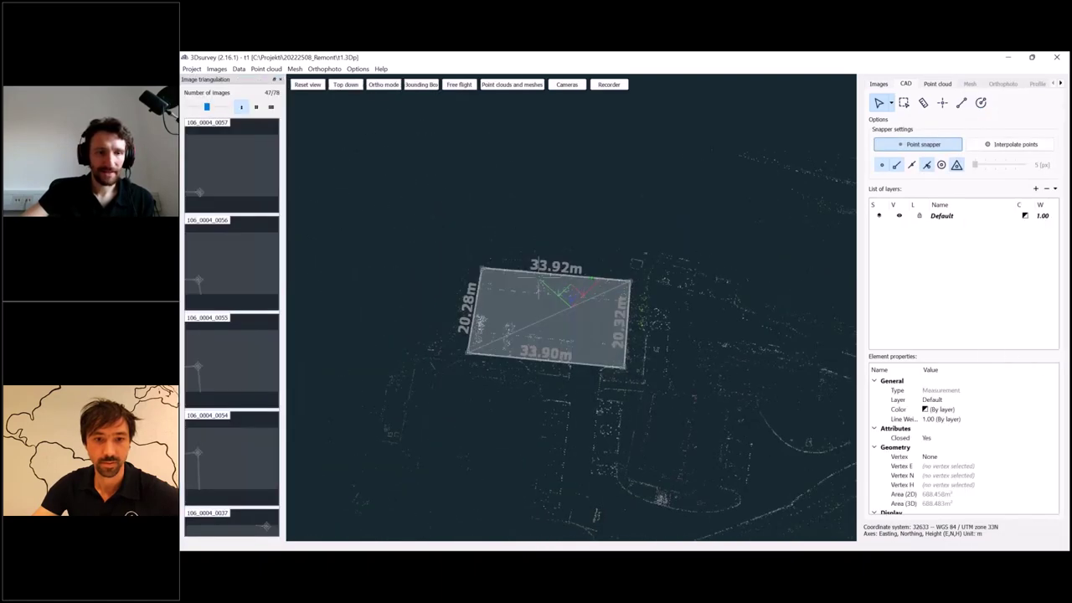
pyautogui.scroll(-2, 1034, 485)
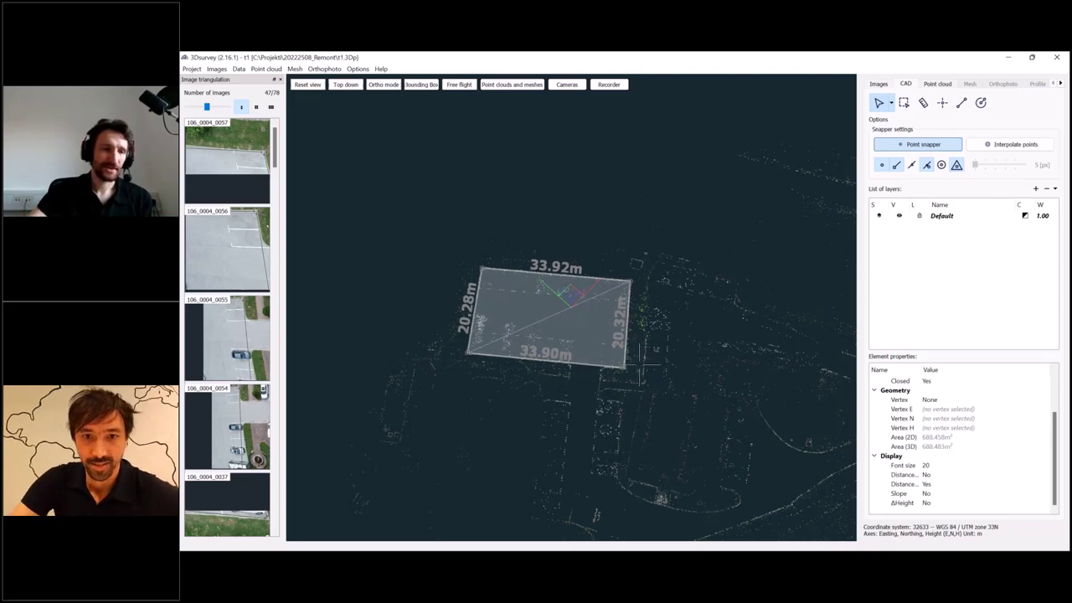
pyautogui.scroll(-2, 638, 368)
pyautogui.scroll(2, 637, 373)
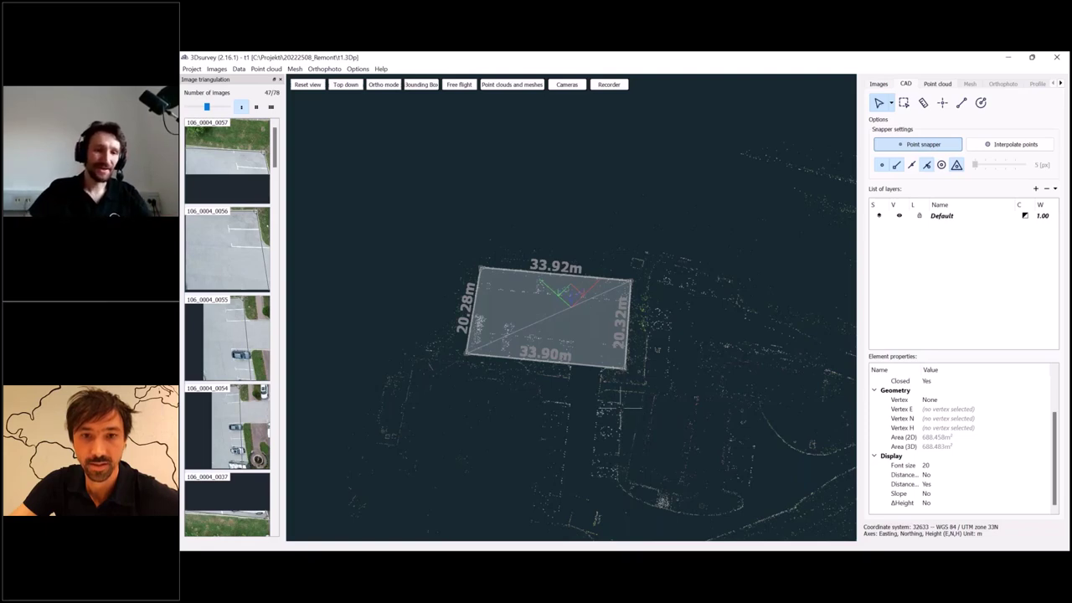
pyautogui.scroll(2, 641, 414)
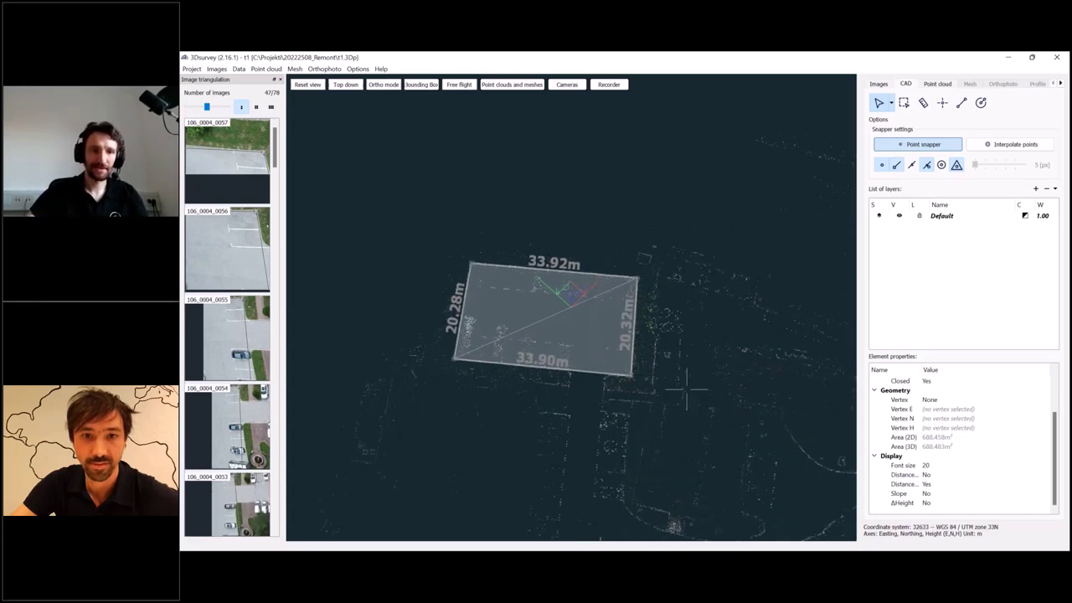
pyautogui.moveTo(687, 390); pyautogui.dragTo(654, 366)
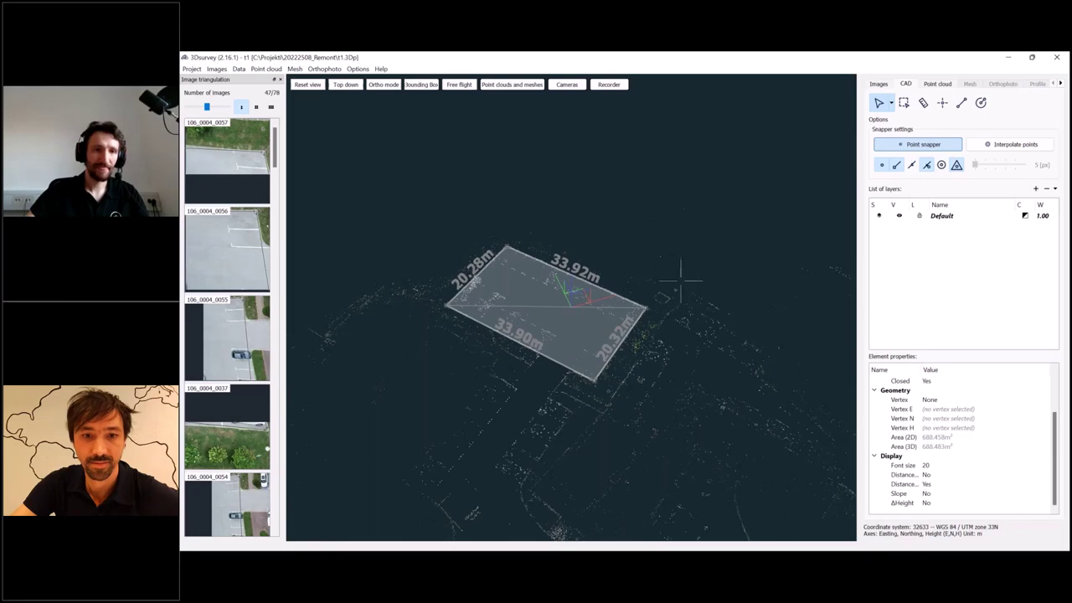
pyautogui.scroll(-2, 701, 358)
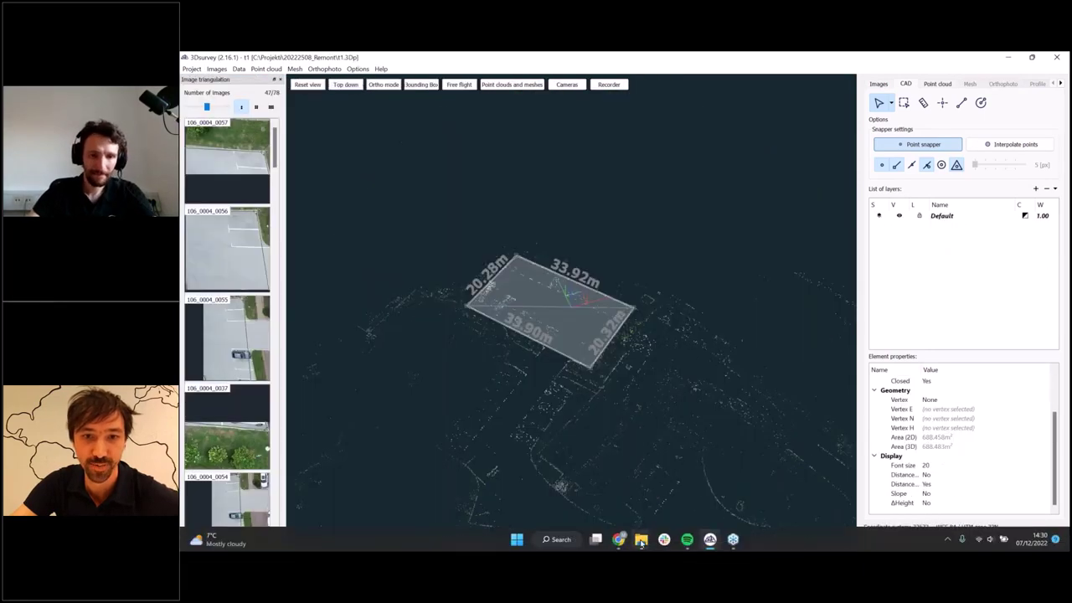
pyautogui.click(733, 542)
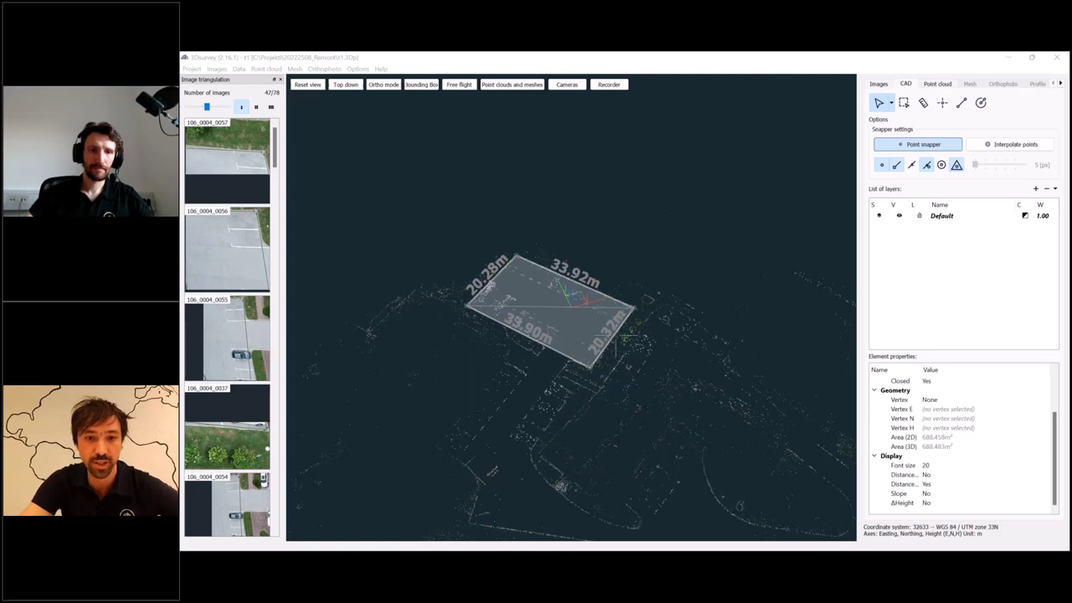
# Re-place the rectangle's top corner on the car-park corner in photo 106_0004_0042, giving 688.361 m²
pyautogui.moveTo(609, 384); pyautogui.dragTo(687, 405)
pyautogui.scroll(5, 574, 310)
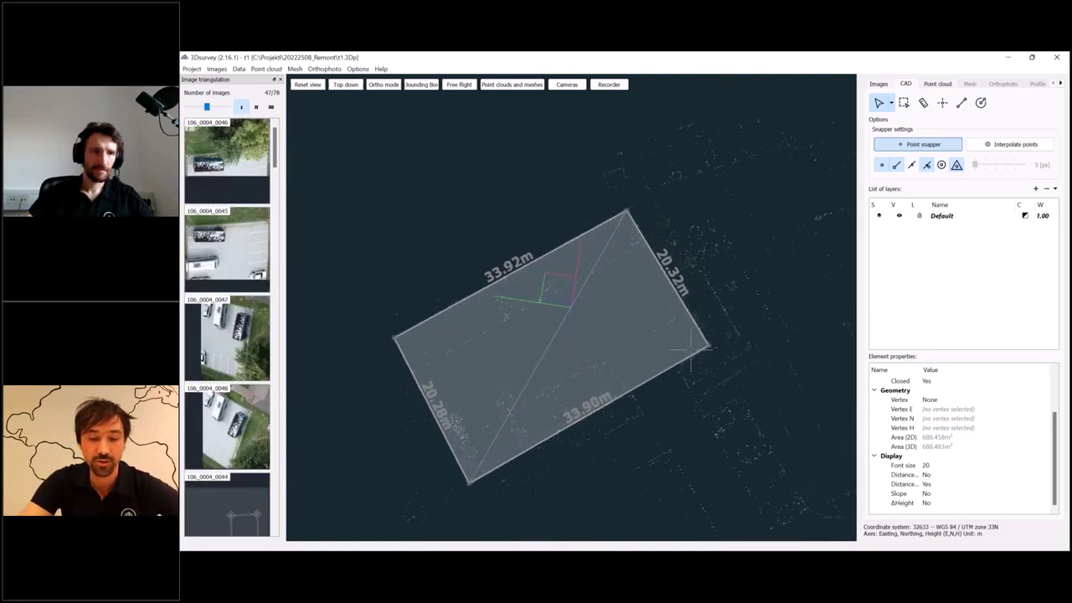
pyautogui.moveTo(285, 257); pyautogui.dragTo(402, 268)
pyautogui.click(702, 180)
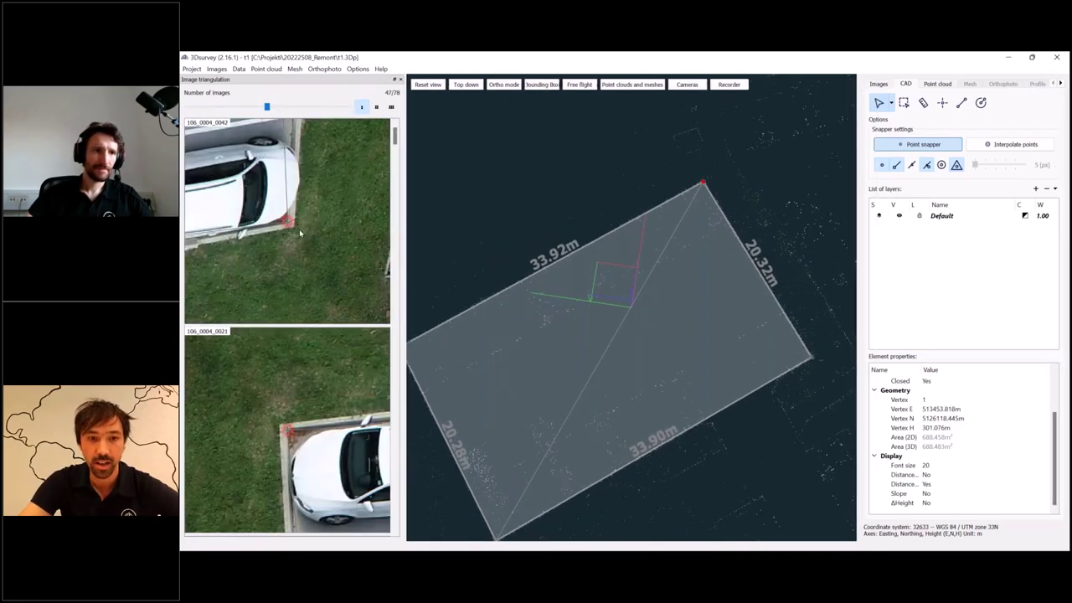
pyautogui.scroll(3, 300, 233)
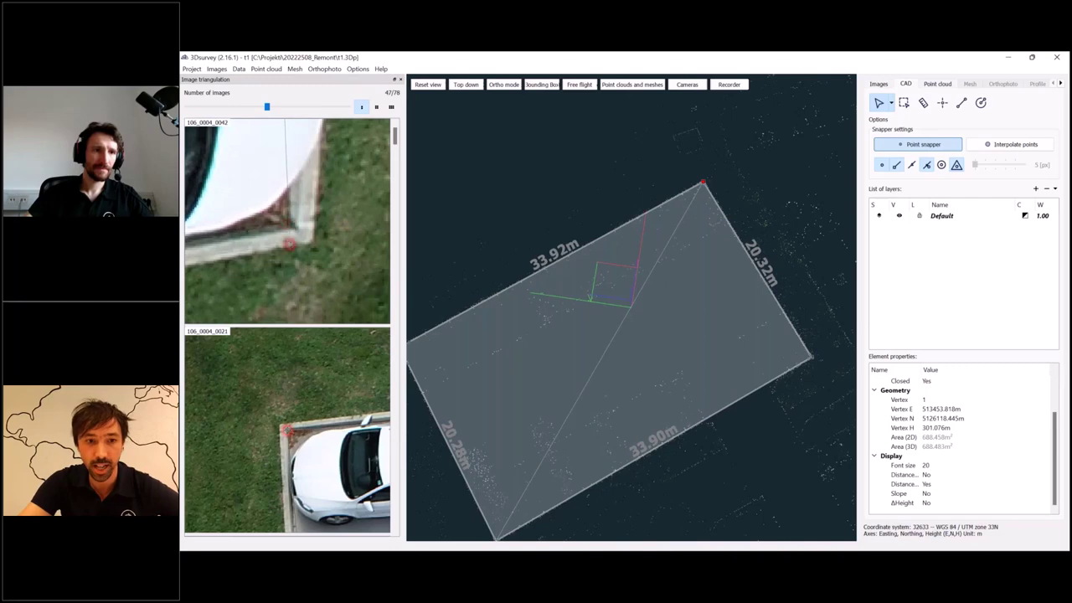
pyautogui.click(307, 225)
pyautogui.scroll(-3, 307, 235)
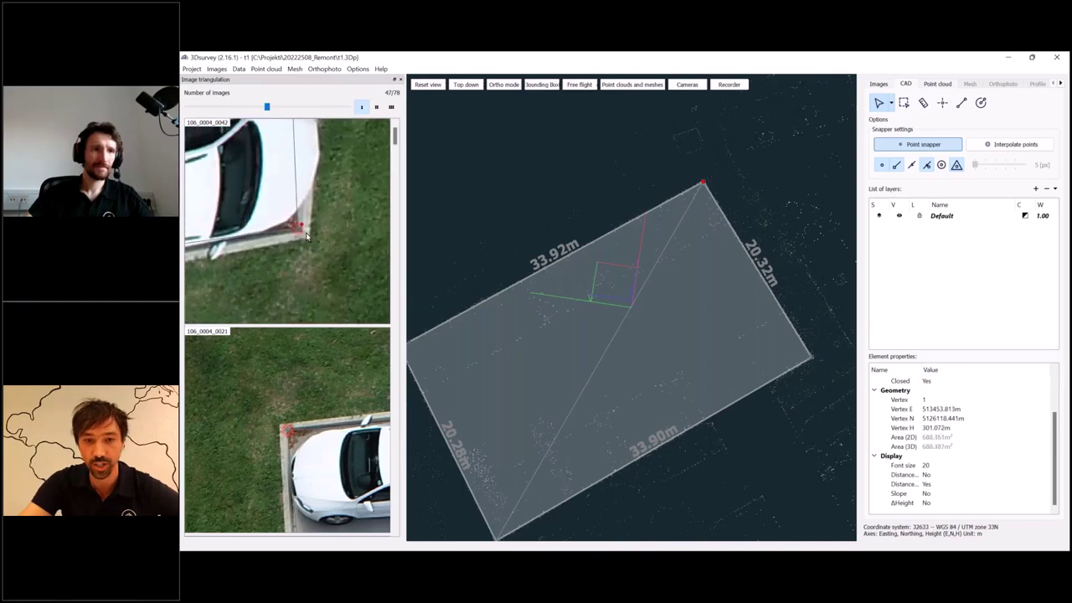
pyautogui.scroll(-2, 309, 241)
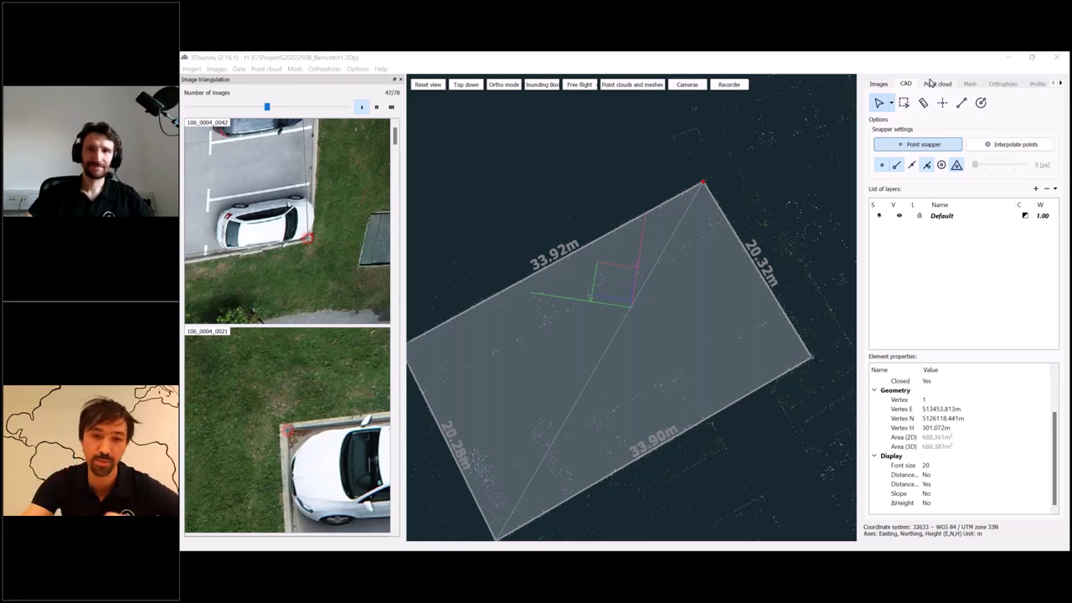
pyautogui.scroll(-4, 754, 306)
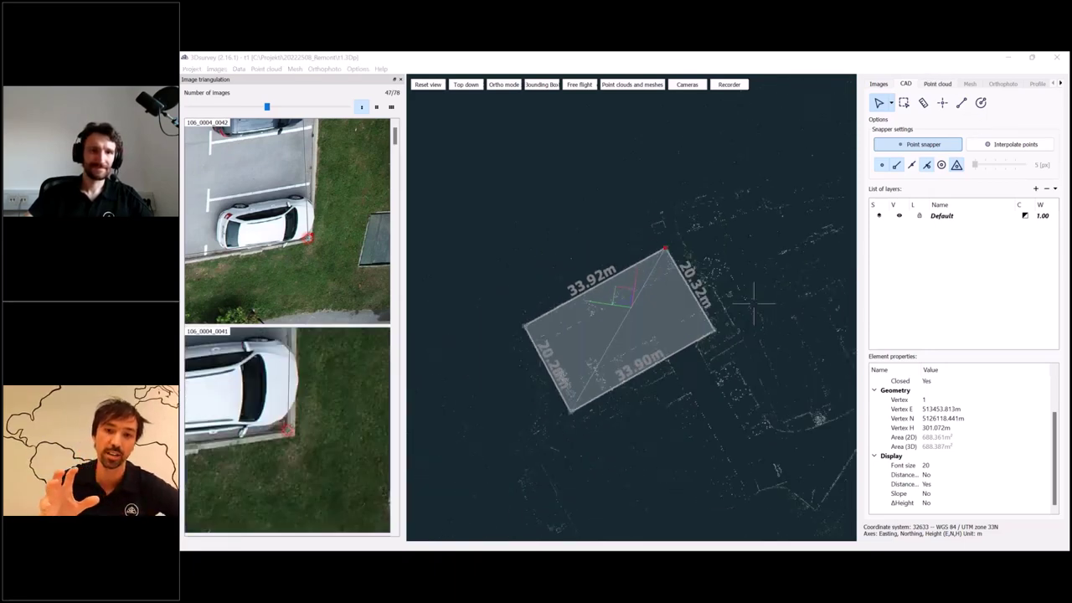
pyautogui.scroll(-3, 754, 306)
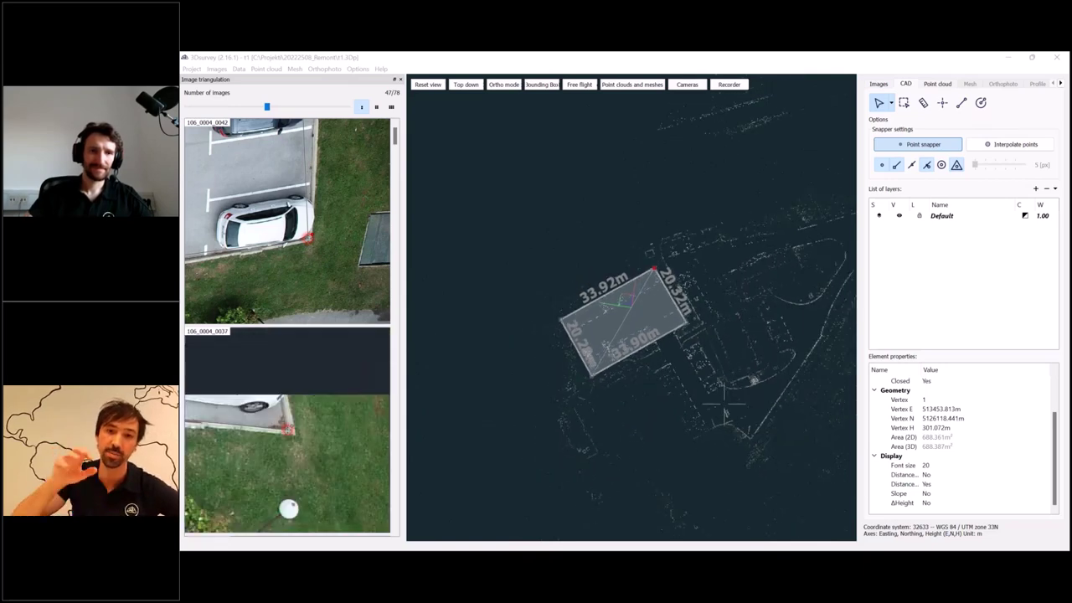
# Show the photos in a two-column grid, then switch to the 80m_60d power-line project
pyautogui.click(376, 106)
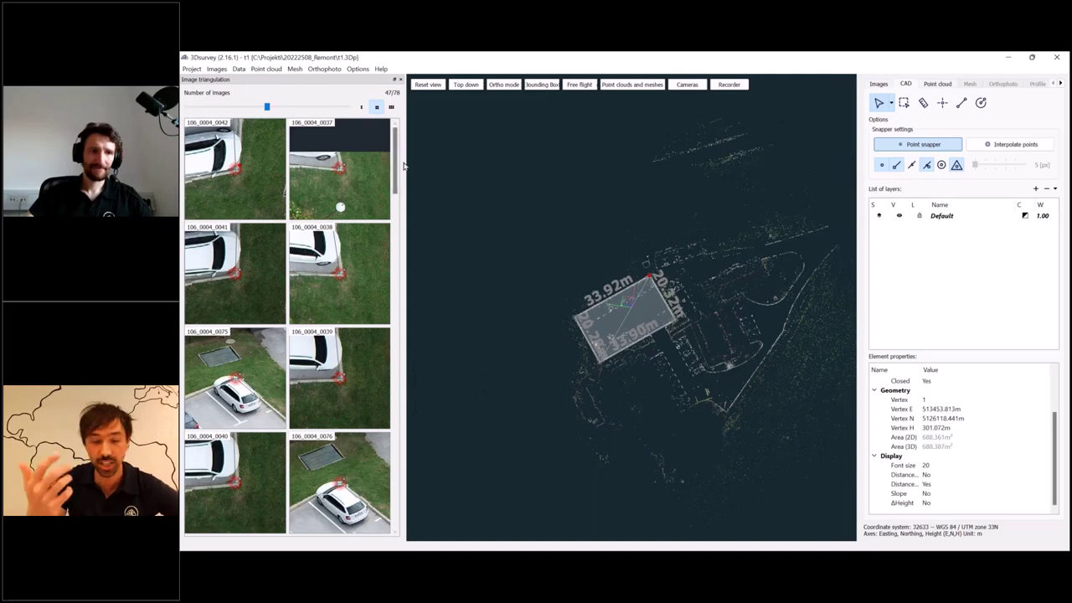
pyautogui.moveTo(395, 168); pyautogui.dragTo(395, 236)
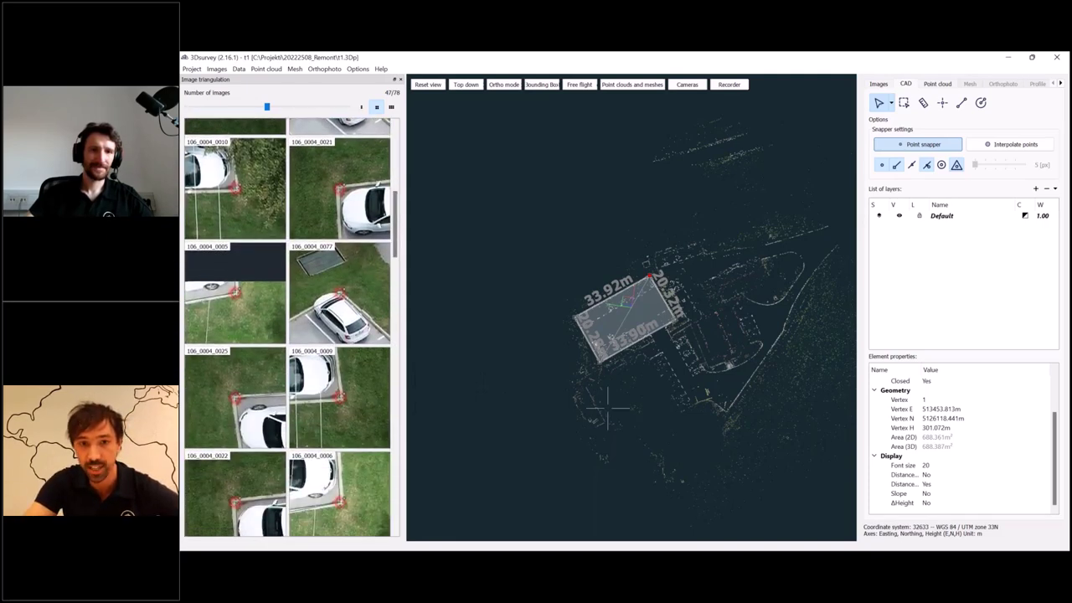
pyautogui.scroll(5, 609, 407)
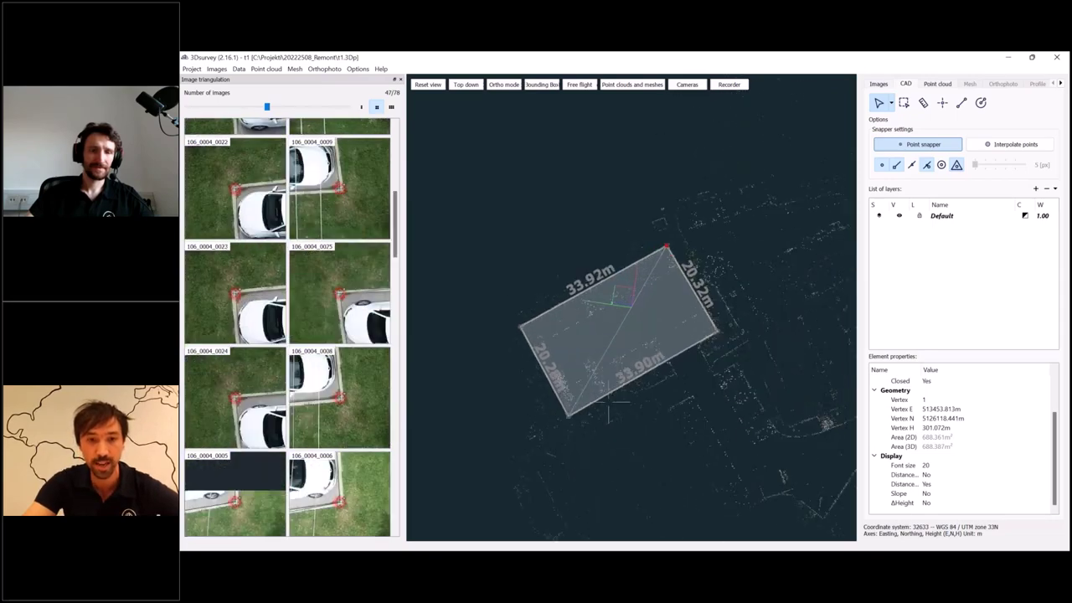
pyautogui.scroll(1, 686, 417)
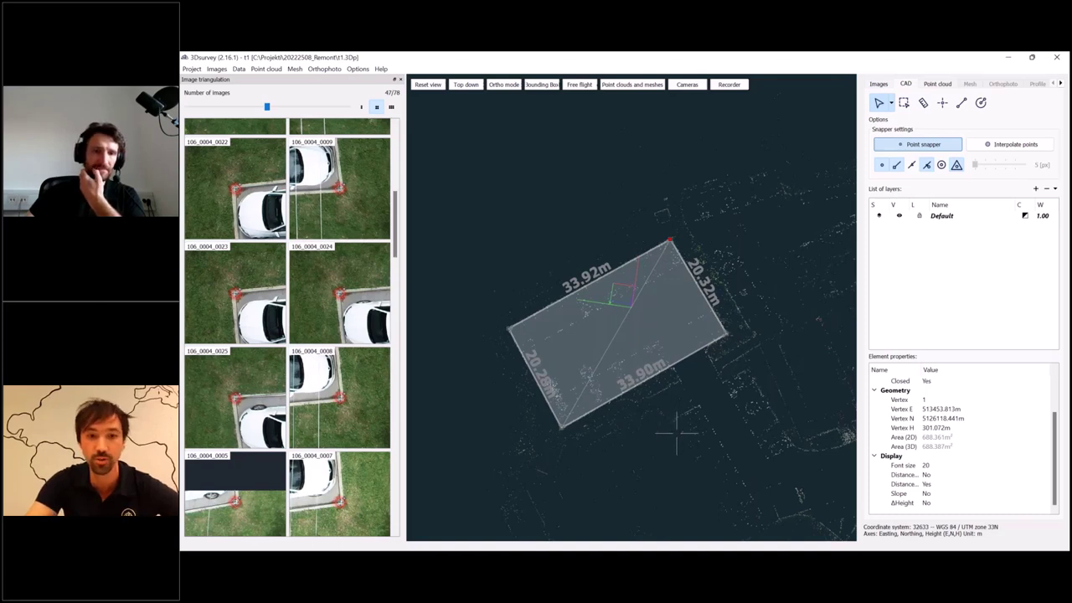
pyautogui.moveTo(677, 433); pyautogui.dragTo(656, 385, button='middle')
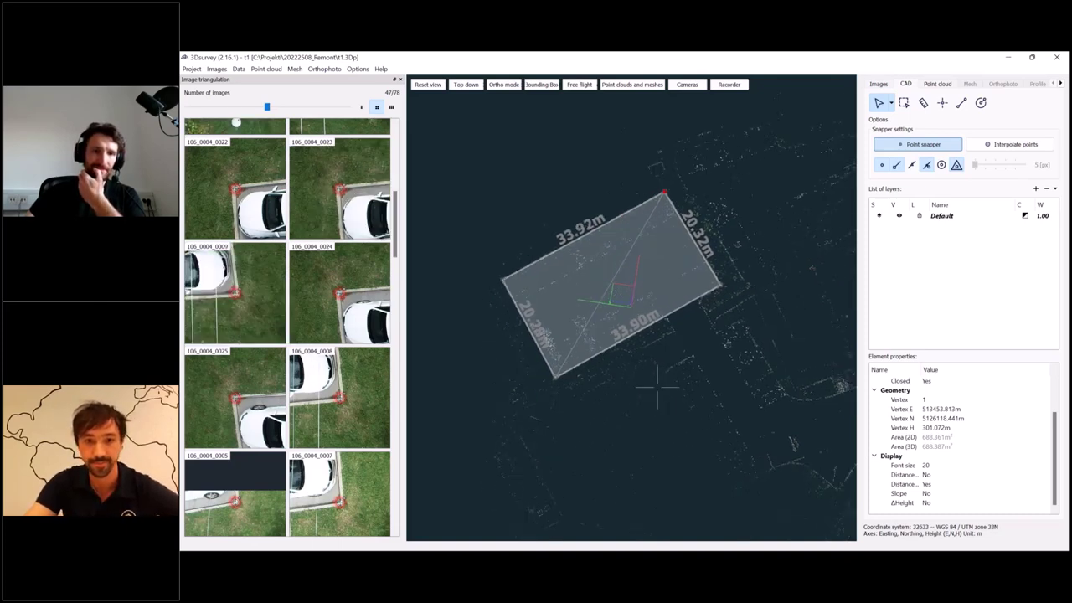
pyautogui.moveTo(656, 384); pyautogui.dragTo(598, 359)
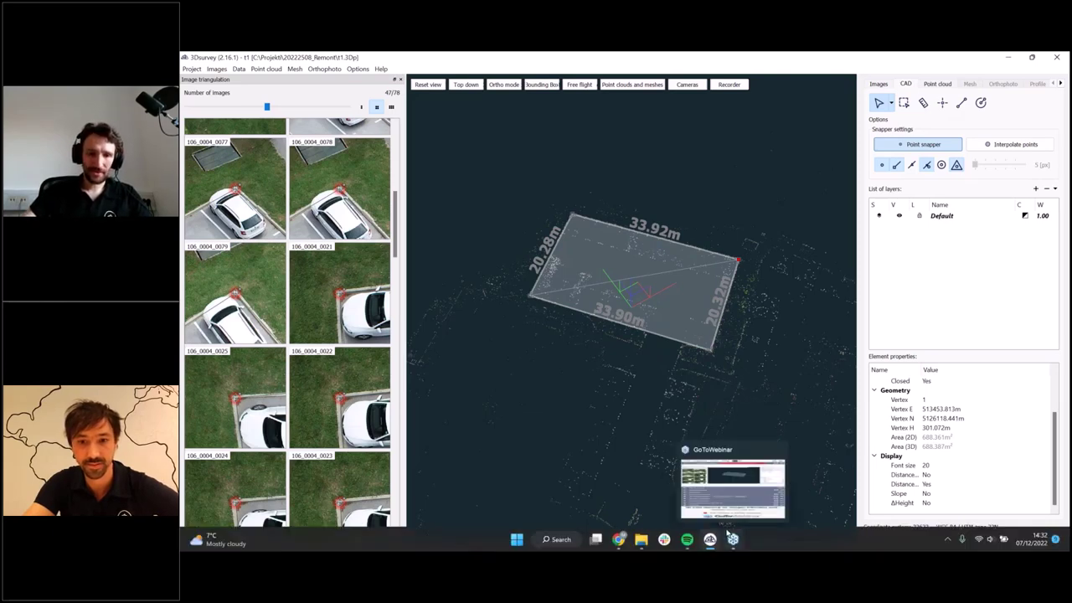
pyautogui.click(710, 540)
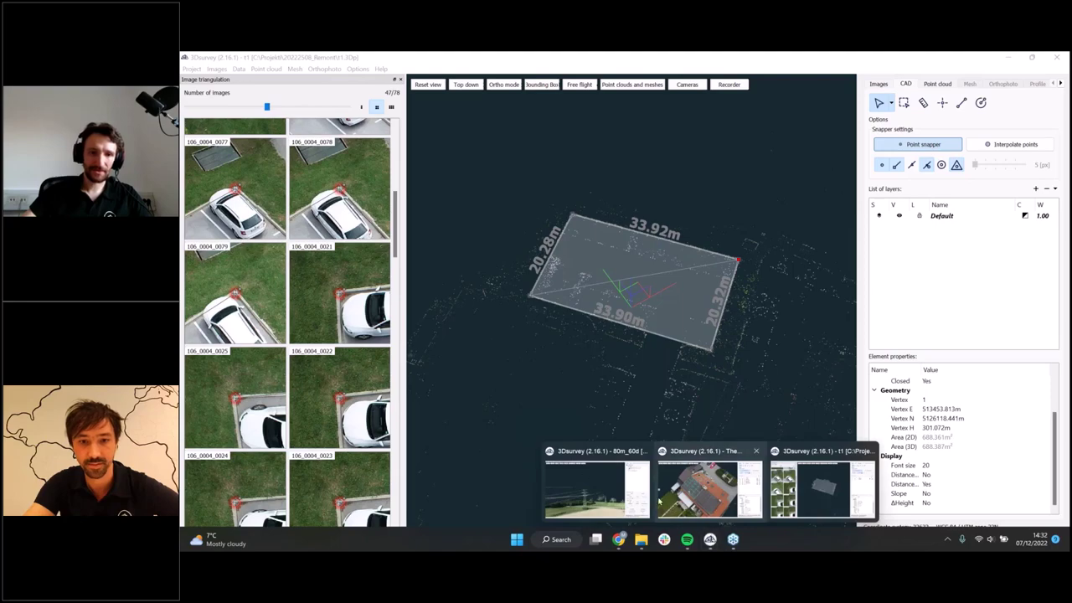
pyautogui.click(604, 490)
# Orbit the 80m_60d power-line cloud, centre on the near pylon's top, and open the CAD tools
pyautogui.moveTo(737, 307); pyautogui.dragTo(560, 309)
pyautogui.scroll(-3, 783, 350)
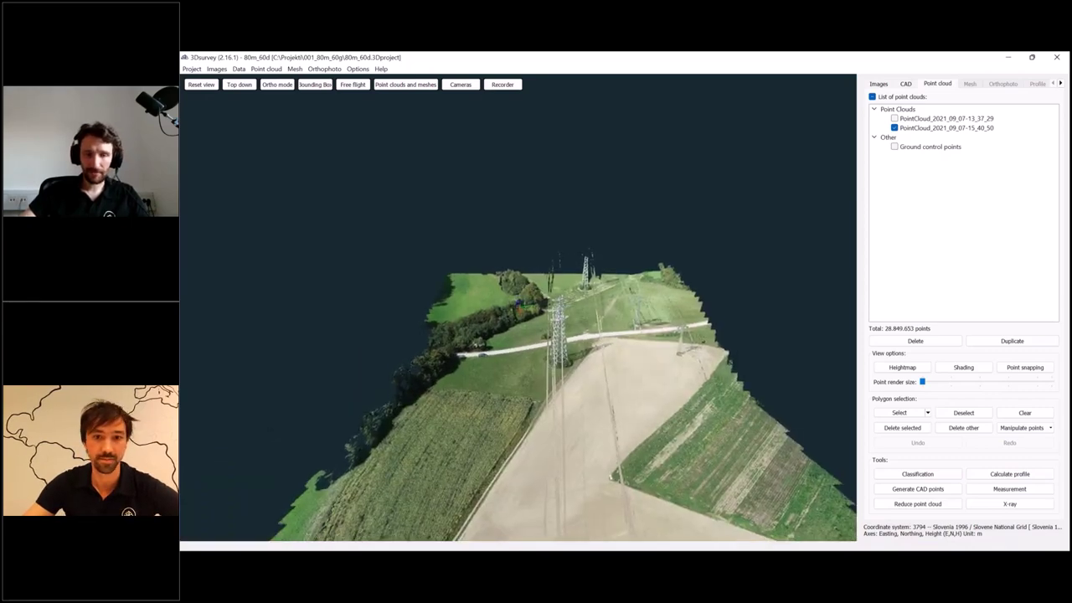
pyautogui.scroll(3, 560, 309)
pyautogui.scroll(2, 524, 329)
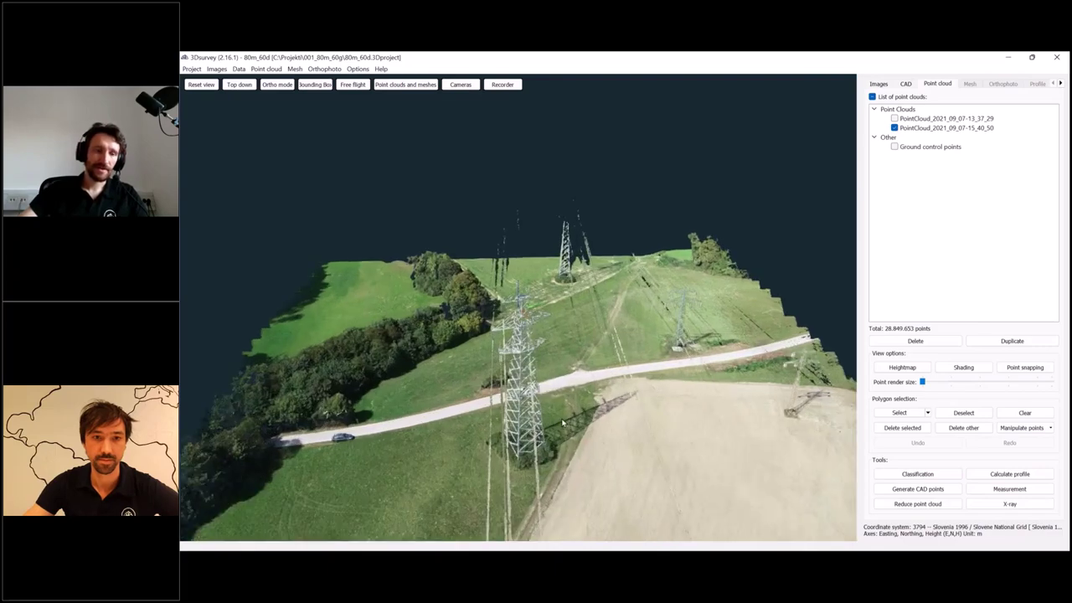
pyautogui.scroll(-3, 560, 420)
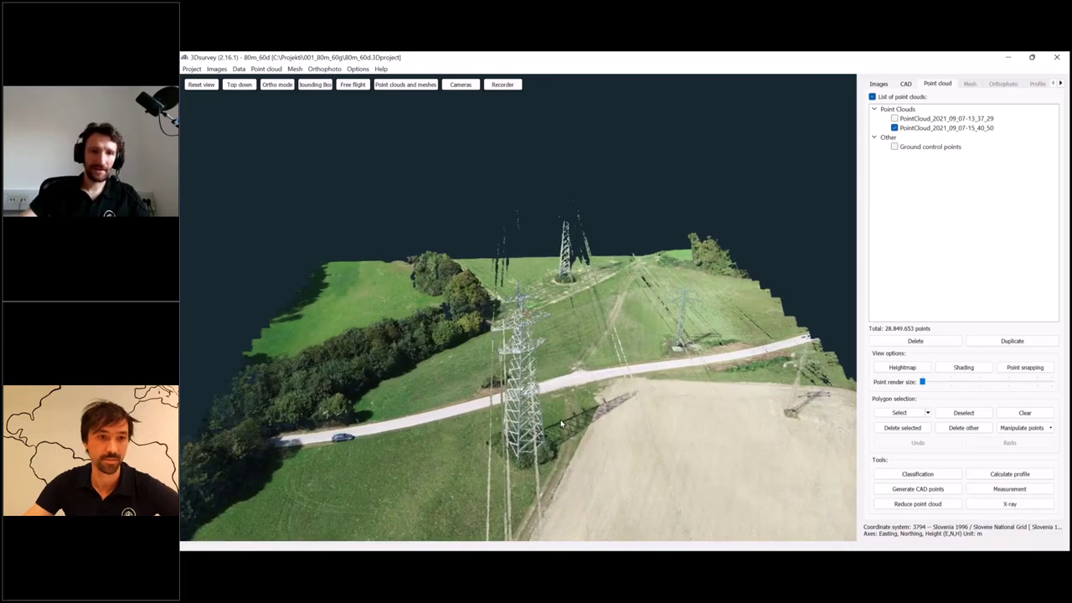
pyautogui.moveTo(557, 424); pyautogui.dragTo(453, 225)
pyautogui.scroll(4, 557, 422)
pyautogui.scroll(2, 526, 372)
pyautogui.scroll(2, 526, 312)
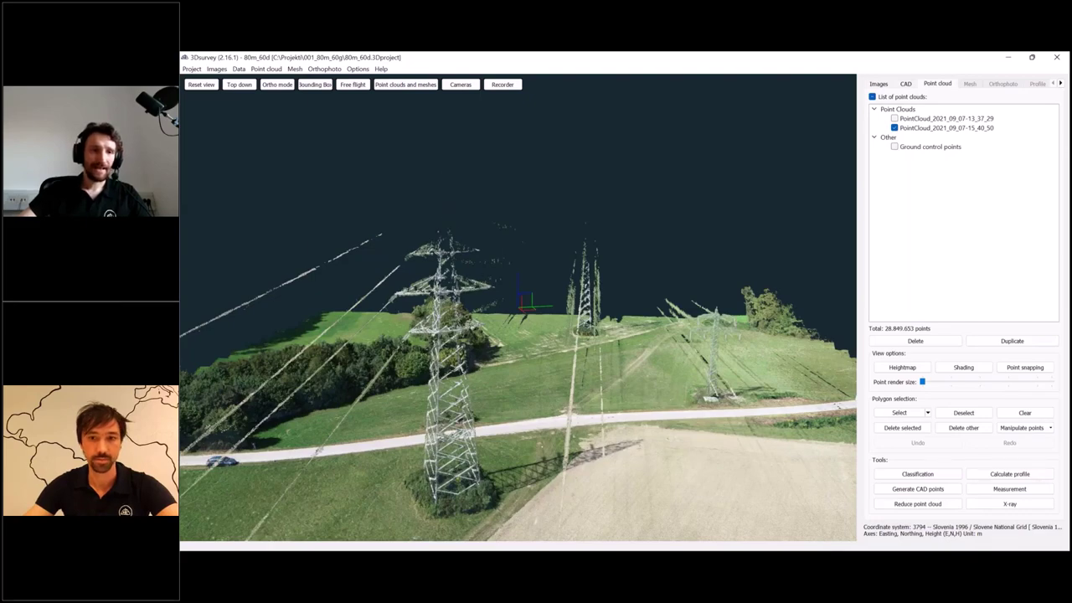
pyautogui.moveTo(454, 225); pyautogui.dragTo(469, 328)
pyautogui.doubleClick(389, 279)
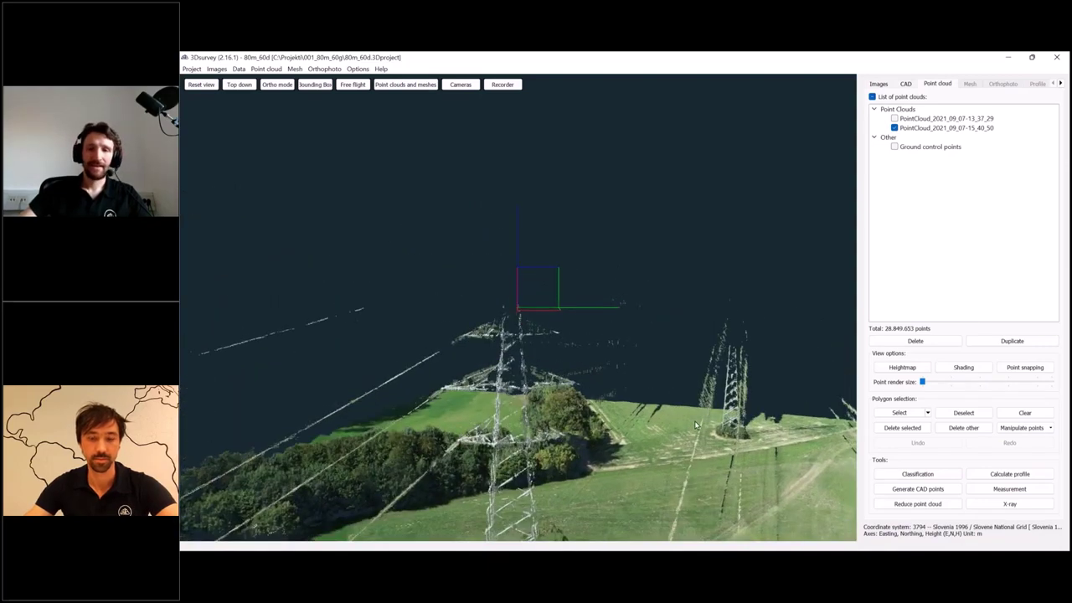
pyautogui.click(911, 85)
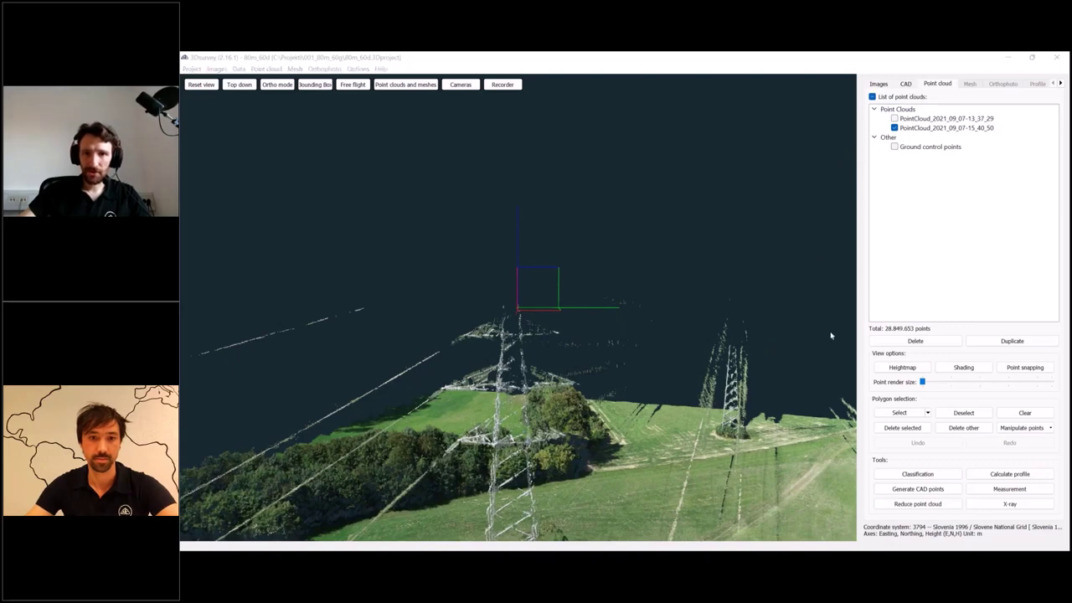
pyautogui.click(906, 84)
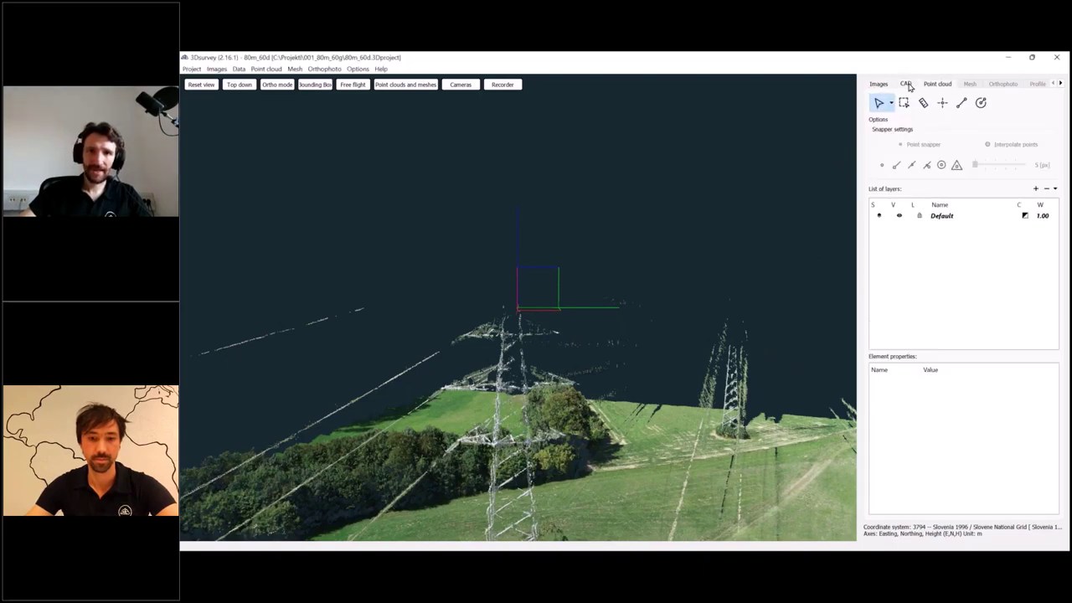
# Place point 1, coded top, on the pylon's tip at 337.24 m with the Point tool
pyautogui.click(943, 104)
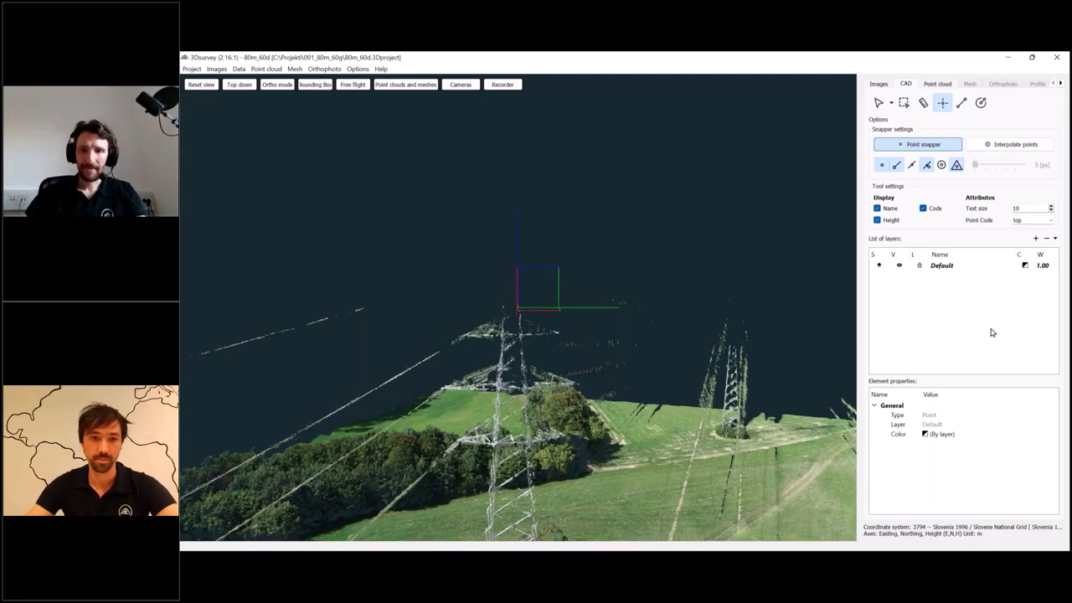
pyautogui.click(504, 306)
pyautogui.click(879, 102)
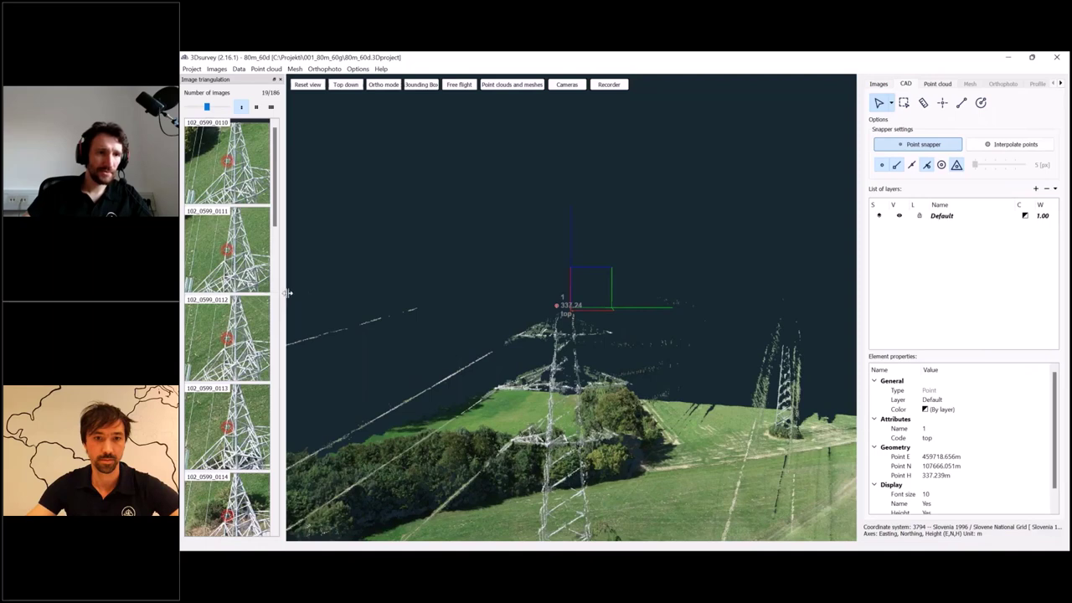
# Widen the photo panel and mark the tower tip precisely in several drone photos
pyautogui.moveTo(287, 293); pyautogui.dragTo(420, 297)
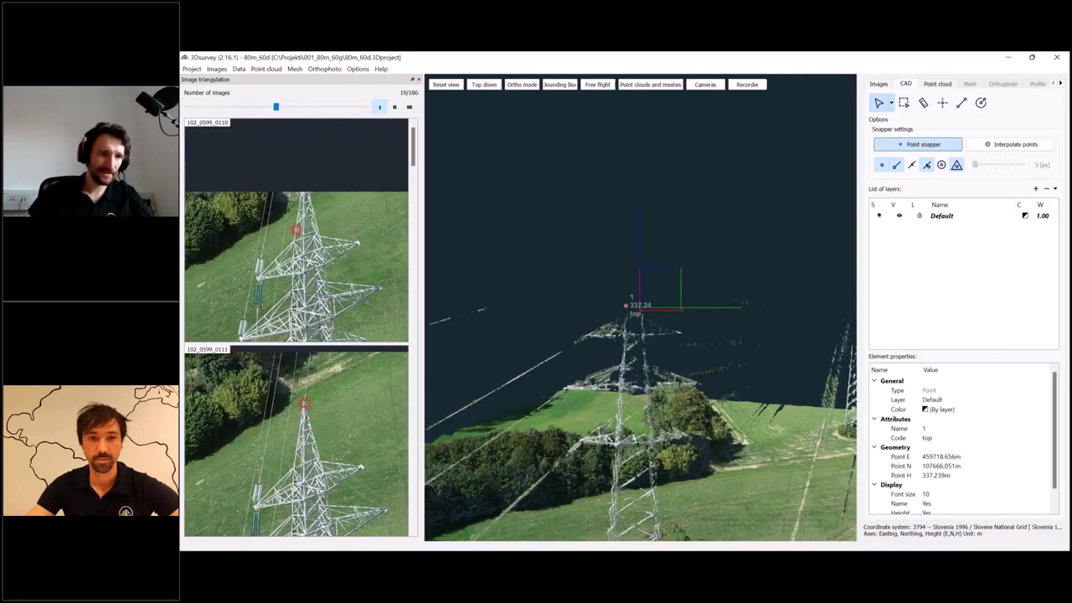
pyautogui.click(303, 404)
pyautogui.scroll(3, 294, 476)
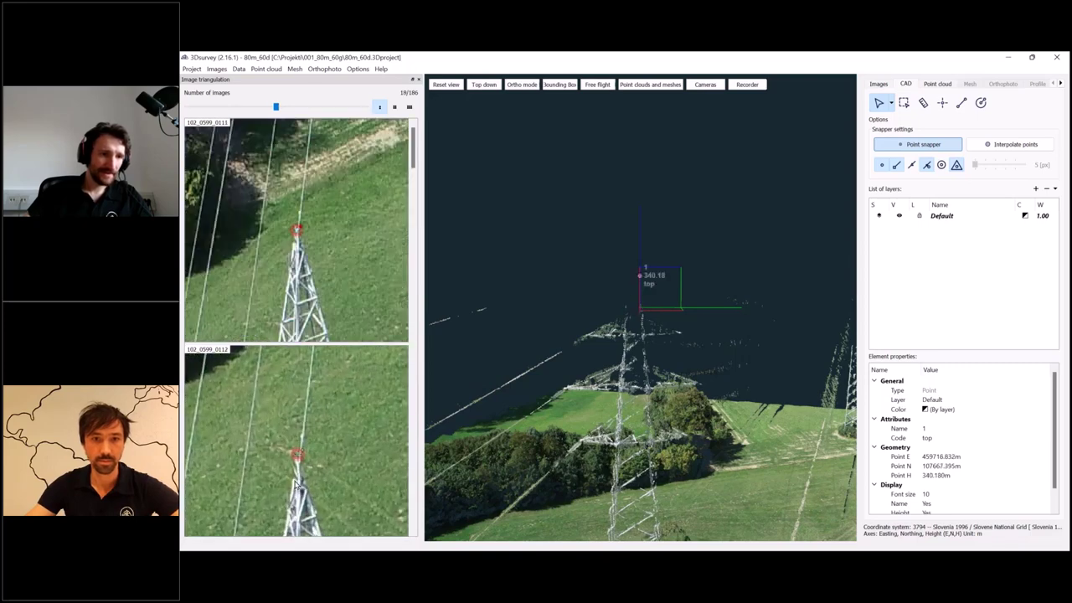
pyautogui.click(299, 446)
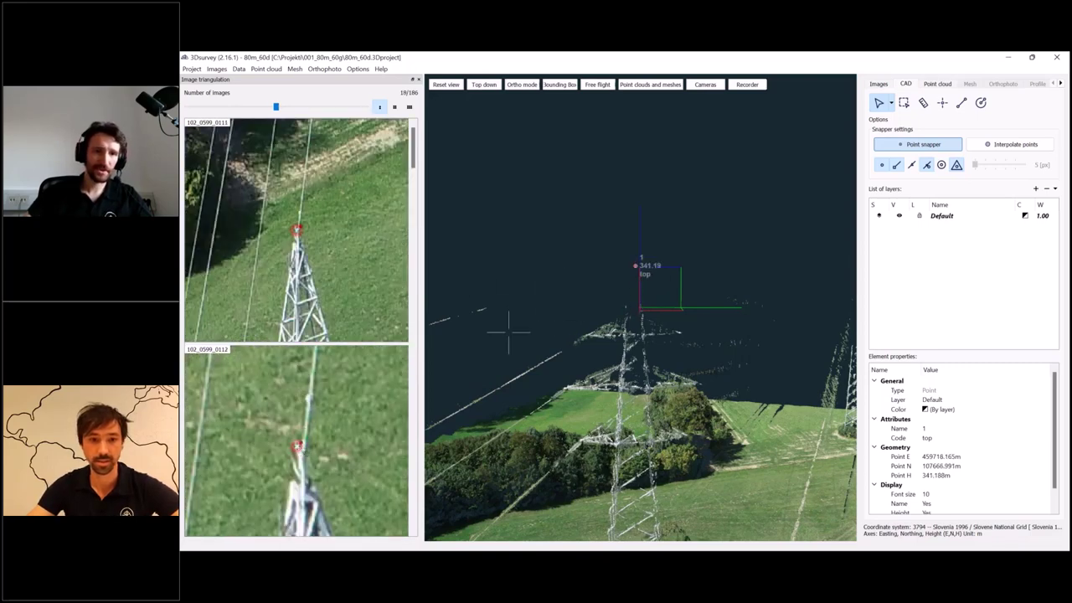
pyautogui.moveTo(509, 333); pyautogui.dragTo(670, 335)
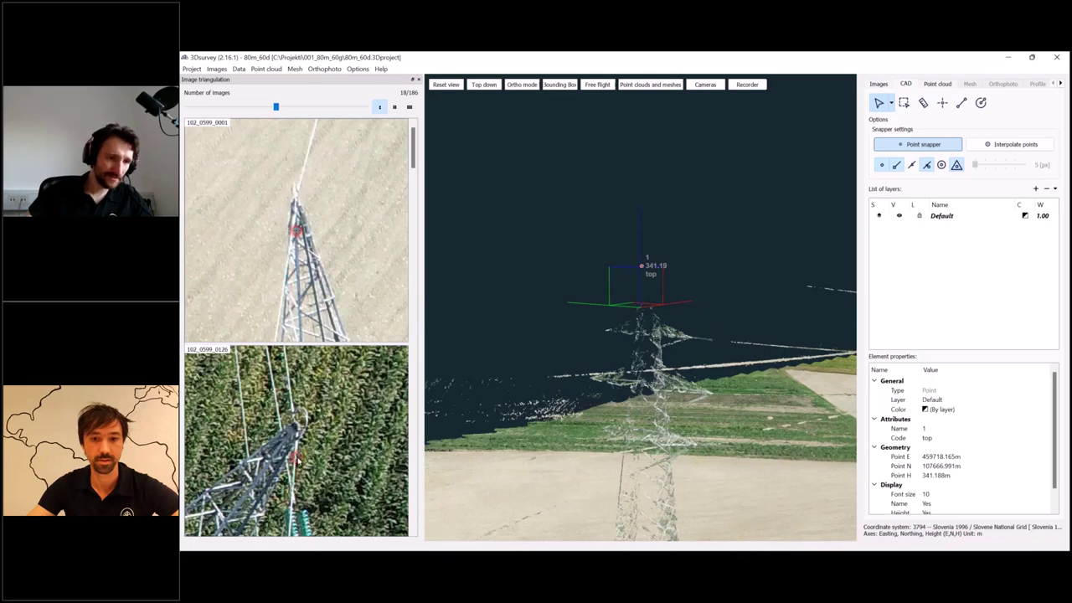
pyautogui.click(294, 199)
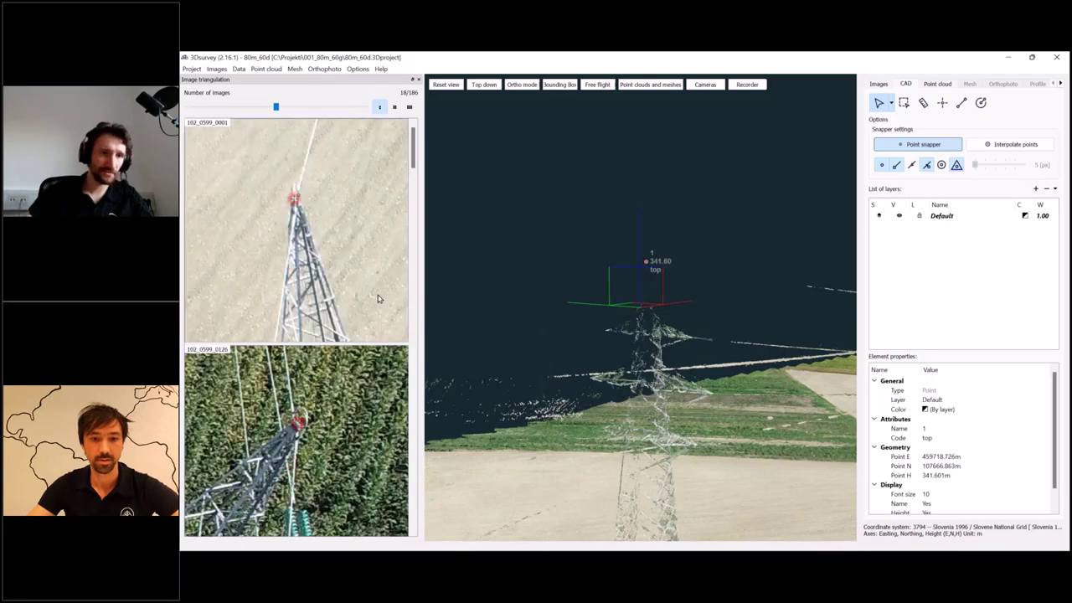
pyautogui.moveTo(614, 386); pyautogui.dragTo(688, 399)
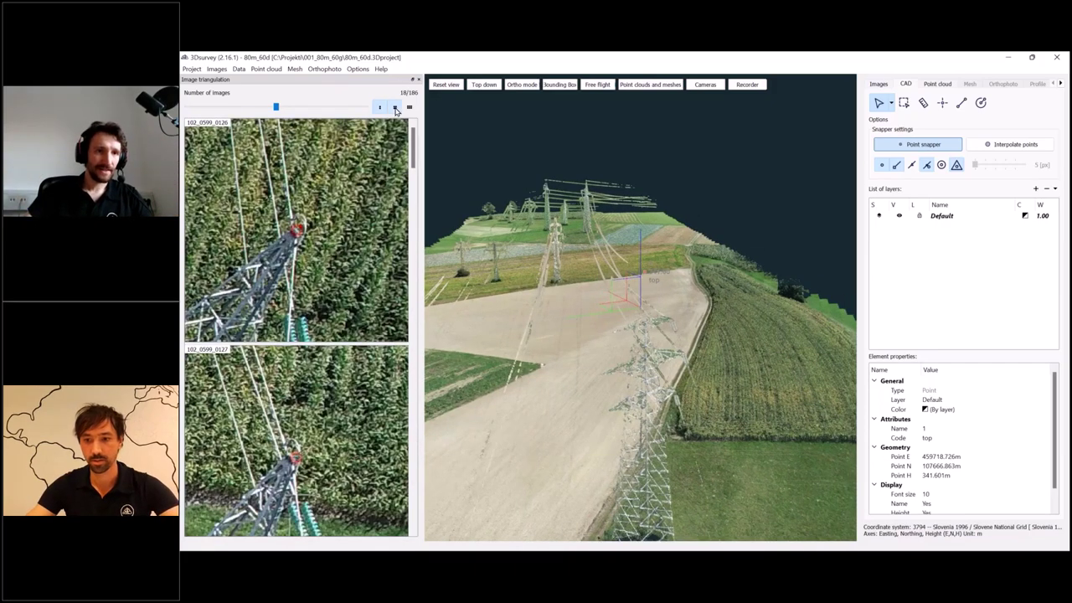
# Switch thumbnails to grid view and correct the tower tip in another photo, reaching 341.59 m
pyautogui.click(394, 106)
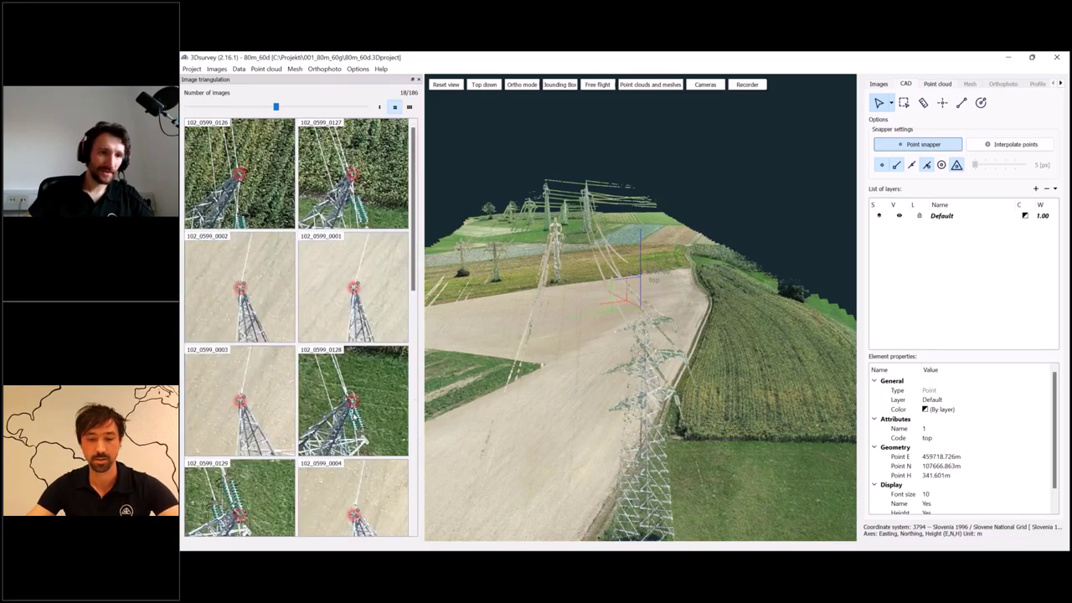
pyautogui.scroll(3, 354, 406)
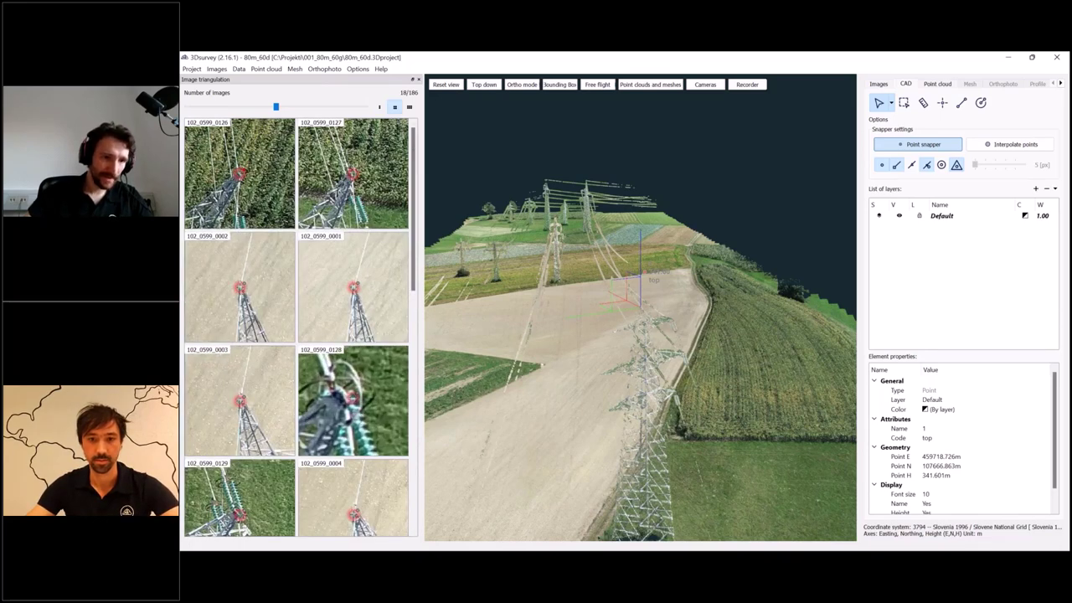
pyautogui.click(343, 393)
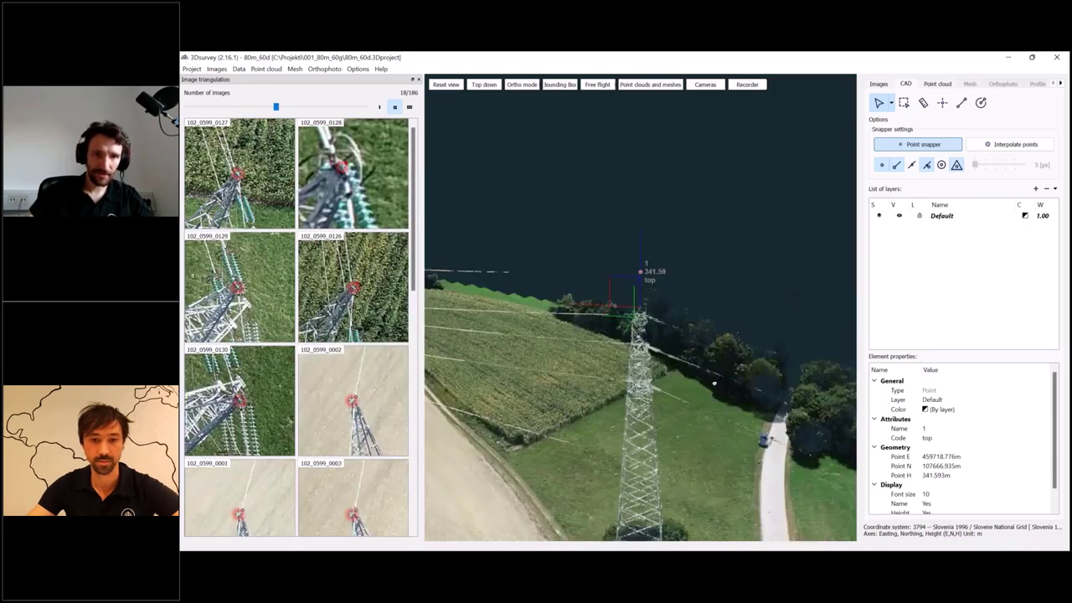
pyautogui.moveTo(771, 362); pyautogui.dragTo(435, 362)
pyautogui.moveTo(654, 422); pyautogui.dragTo(494, 416)
# Draw a three-vertex polyline from the tower-top point down the pylon
pyautogui.click(962, 102)
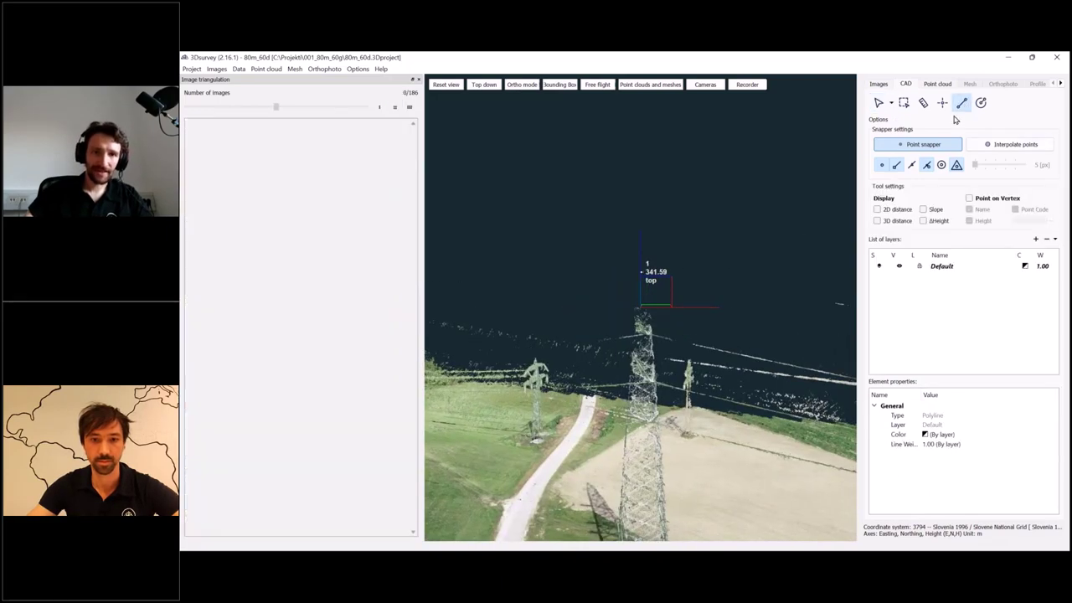
pyautogui.click(642, 268)
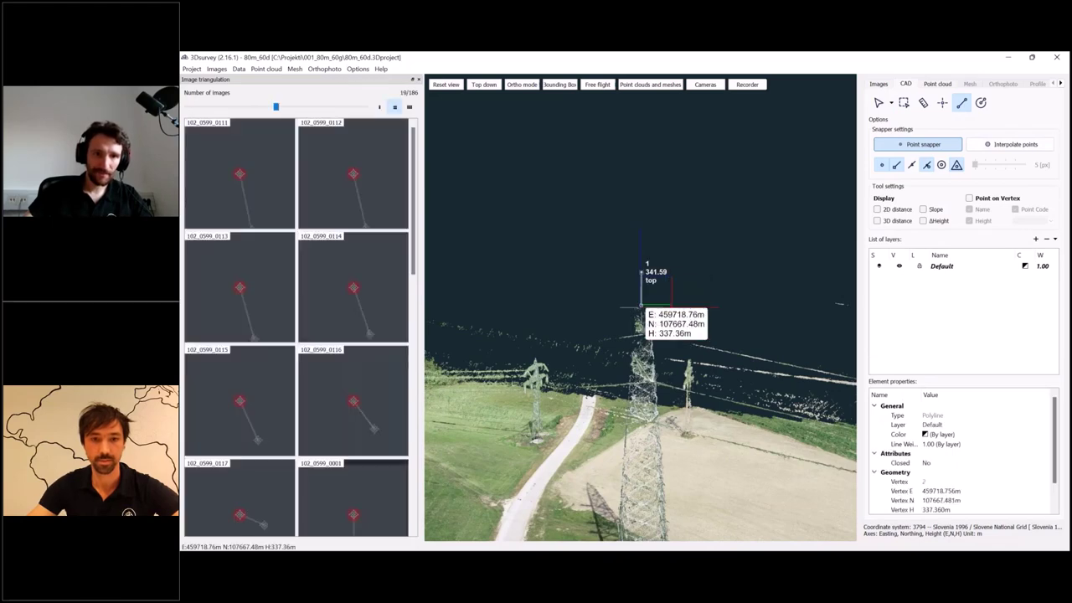
pyautogui.click(637, 310)
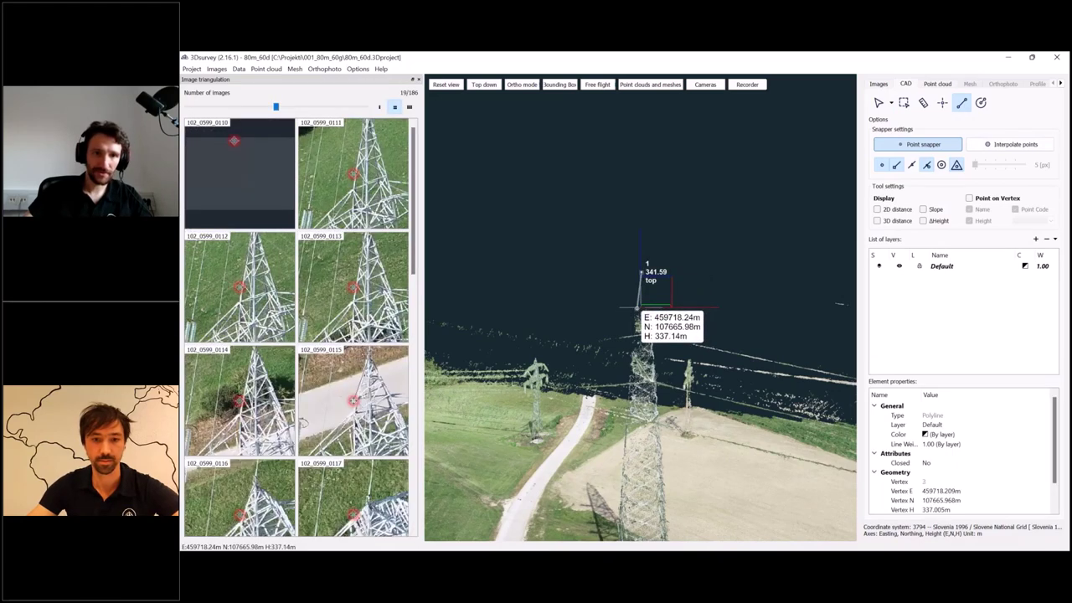
pyautogui.click(645, 311)
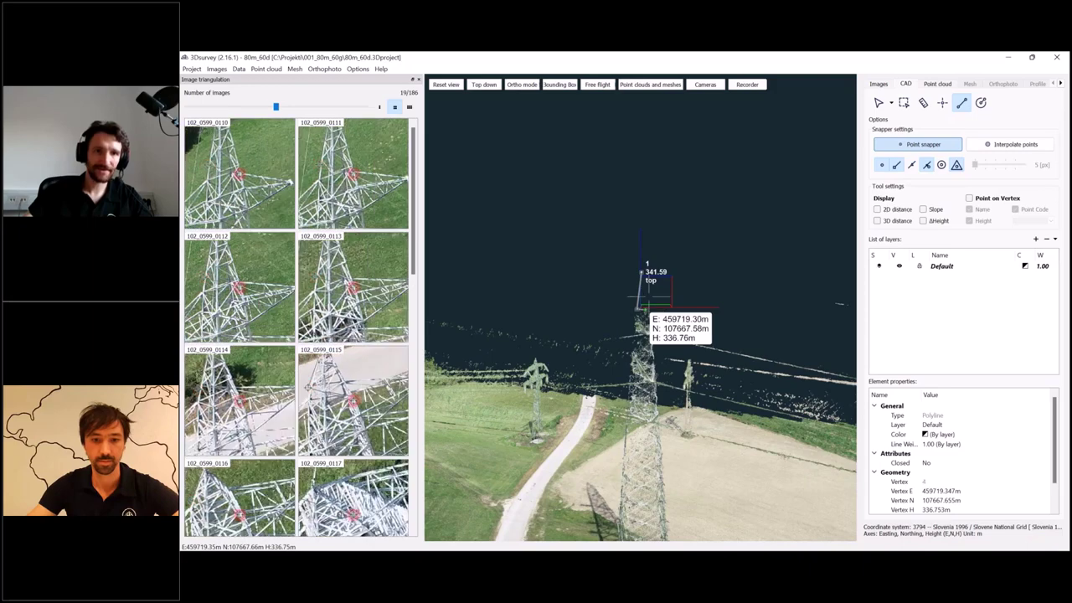
pyautogui.rightClick(723, 324)
pyautogui.moveTo(724, 324); pyautogui.dragTo(469, 341)
# Draw a second polyline from the tower top down to the crossarm, then close the photo panel
pyautogui.click(640, 273)
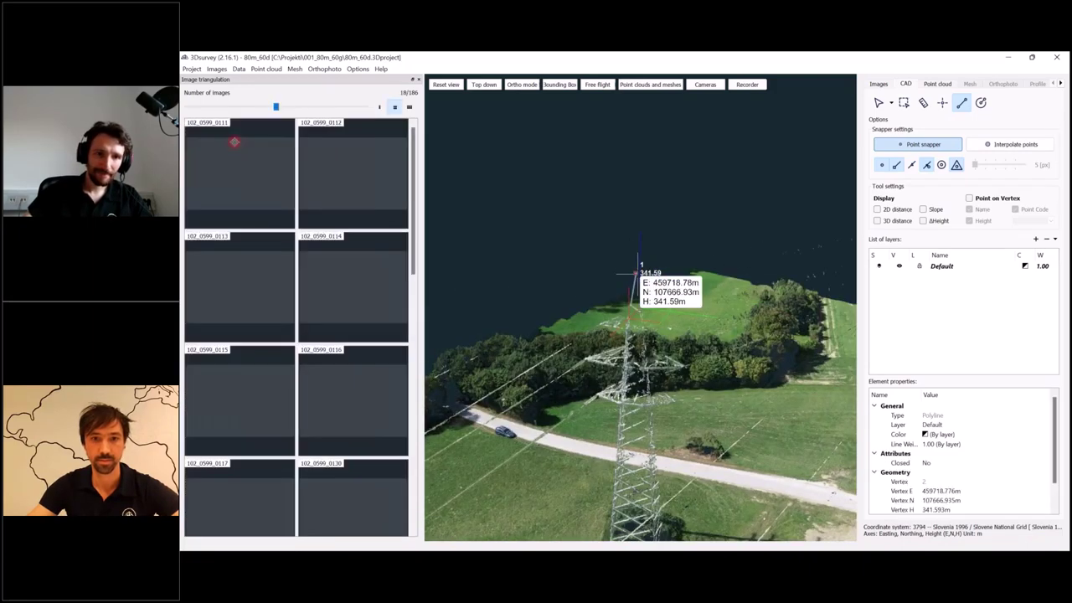
pyautogui.click(628, 324)
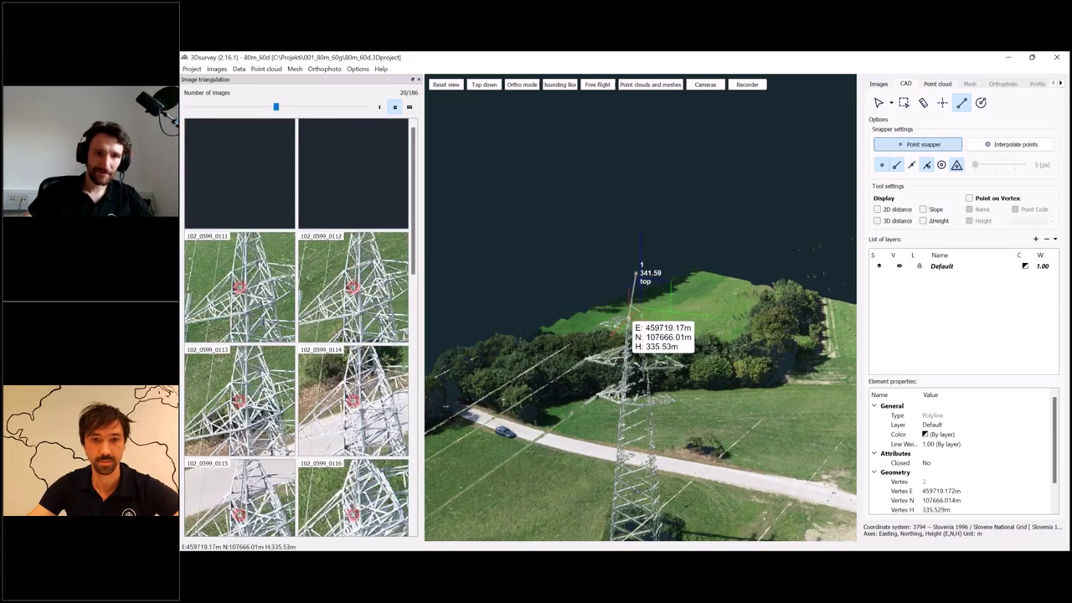
pyautogui.click(638, 324)
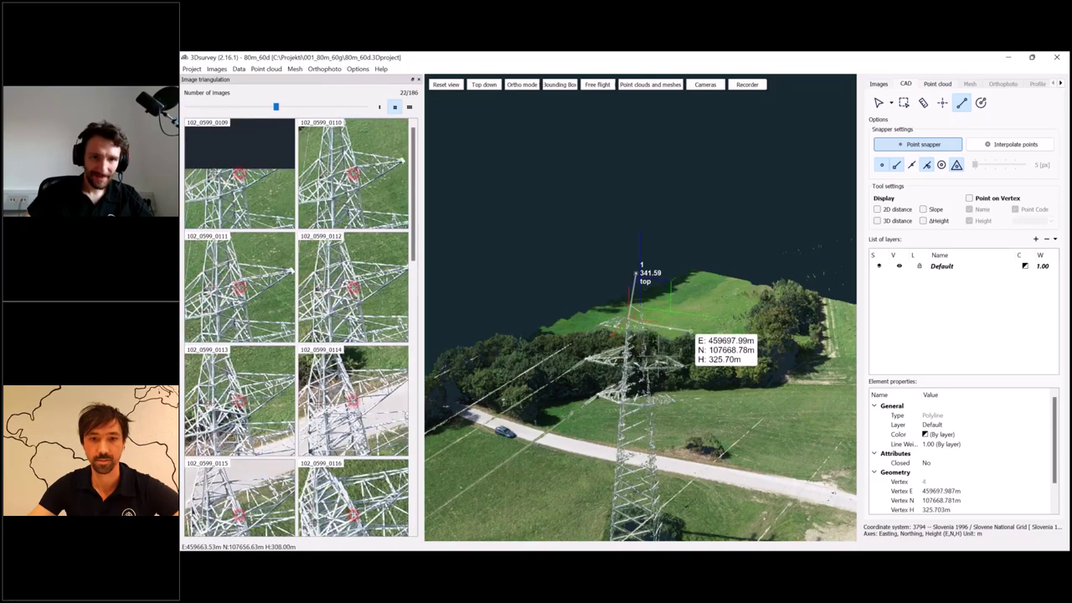
pyautogui.moveTo(687, 338); pyautogui.dragTo(828, 423)
pyautogui.moveTo(600, 346); pyautogui.dragTo(578, 349)
pyautogui.click(640, 272)
pyautogui.moveTo(670, 342); pyautogui.dragTo(460, 335)
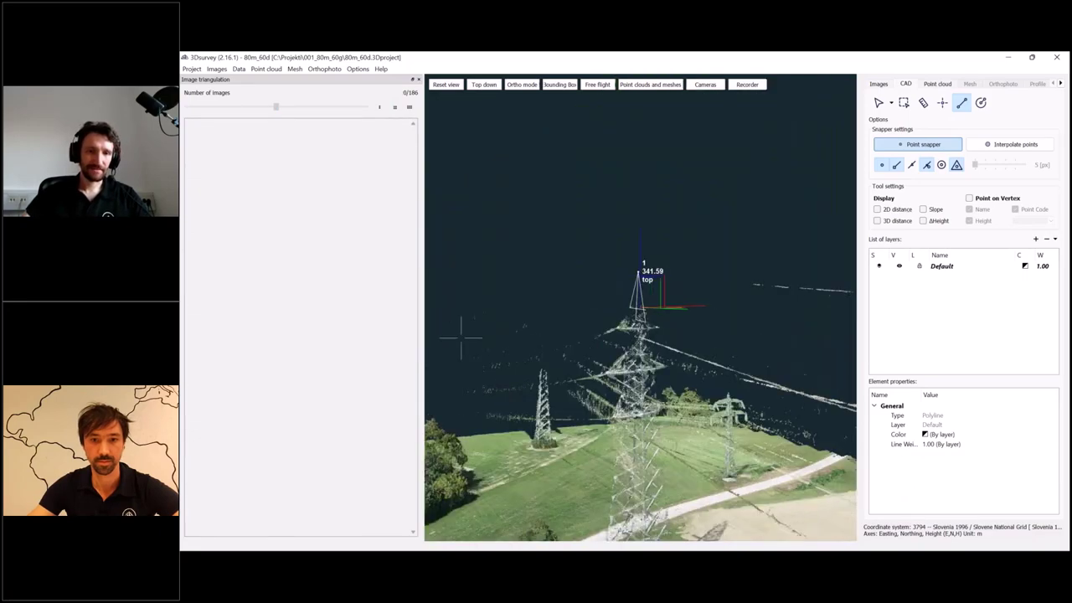
pyautogui.moveTo(726, 360); pyautogui.dragTo(586, 387)
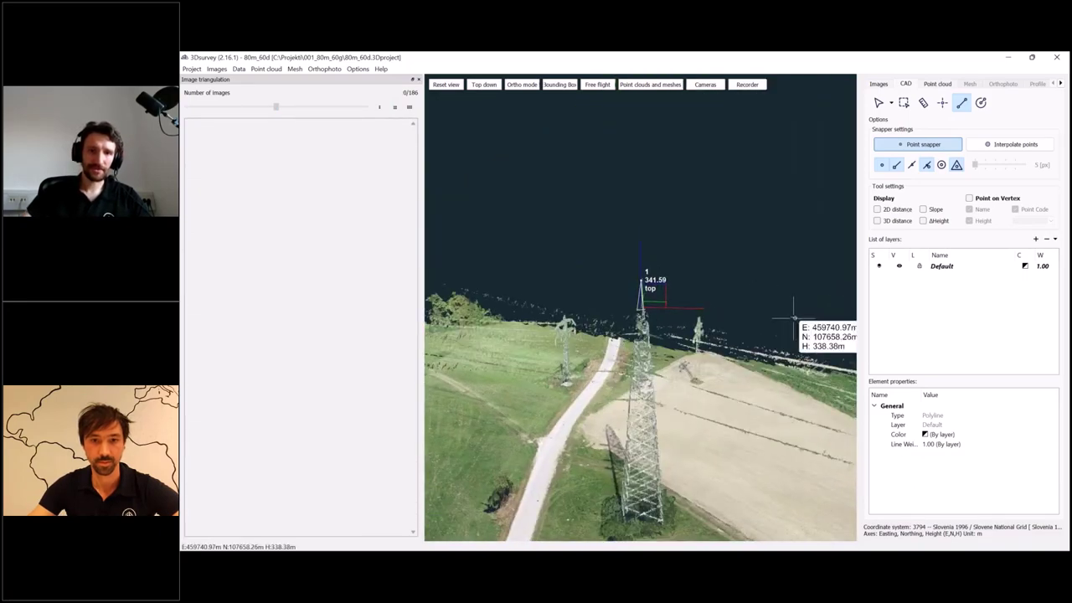
pyautogui.click(793, 319)
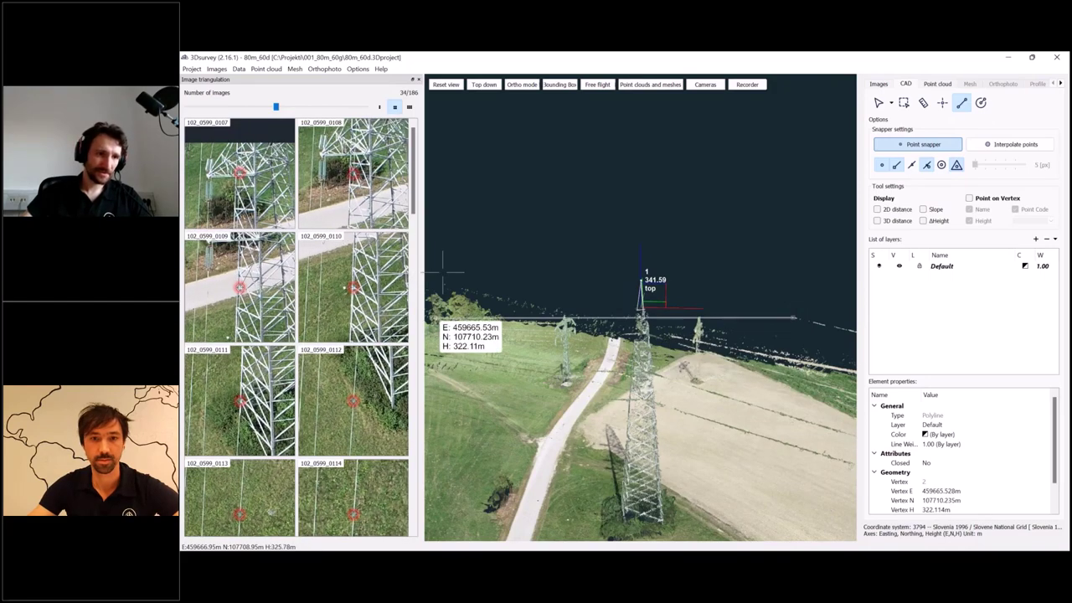
pyautogui.moveTo(587, 366); pyautogui.dragTo(589, 346)
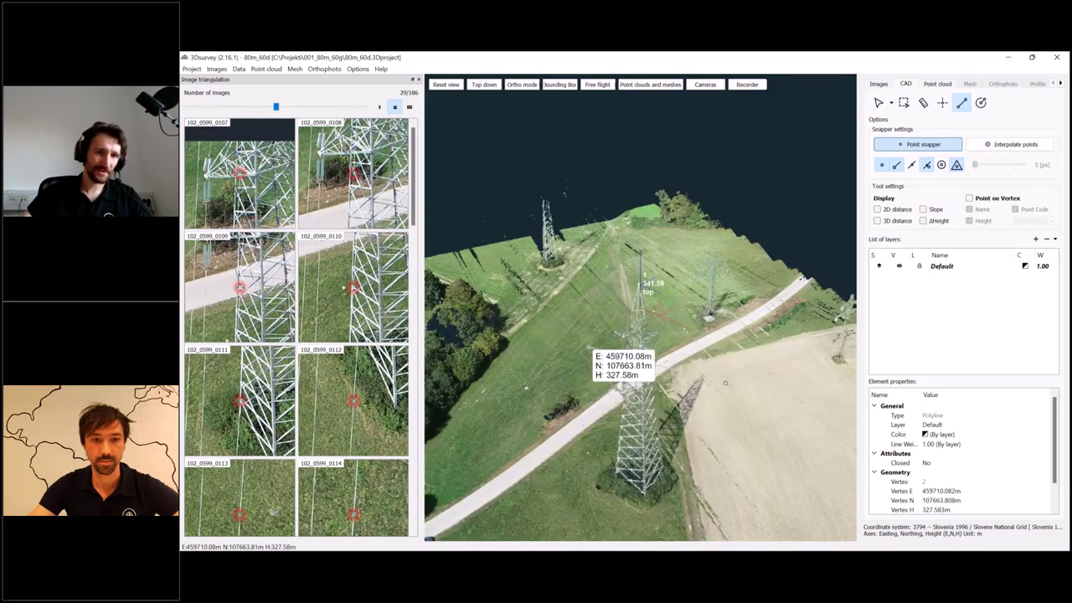
pyautogui.moveTo(591, 355); pyautogui.dragTo(524, 416, button='middle')
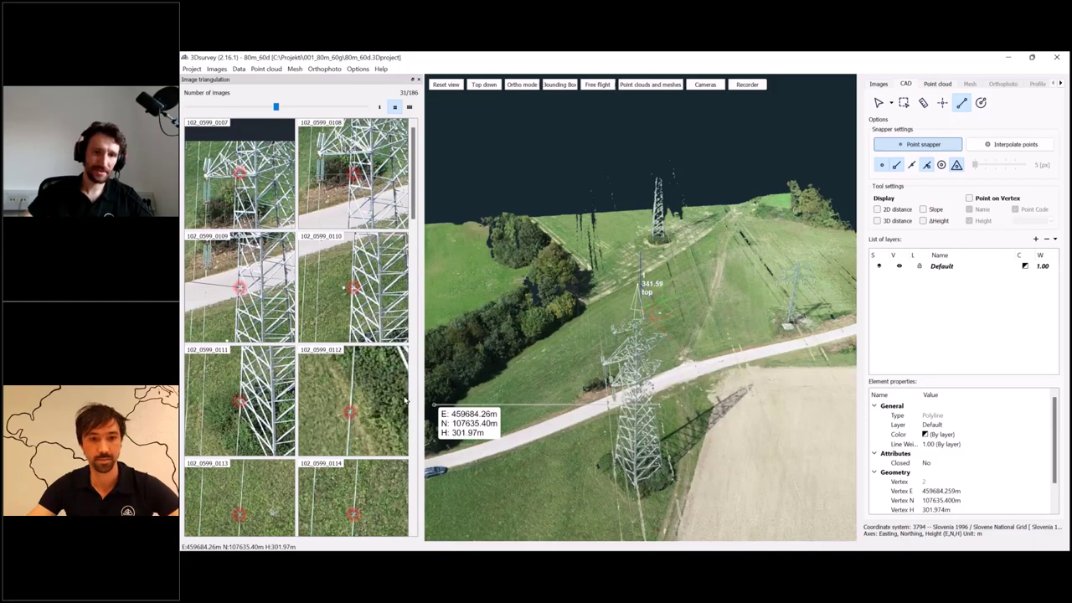
pyautogui.moveTo(552, 423); pyautogui.dragTo(587, 374, button='middle')
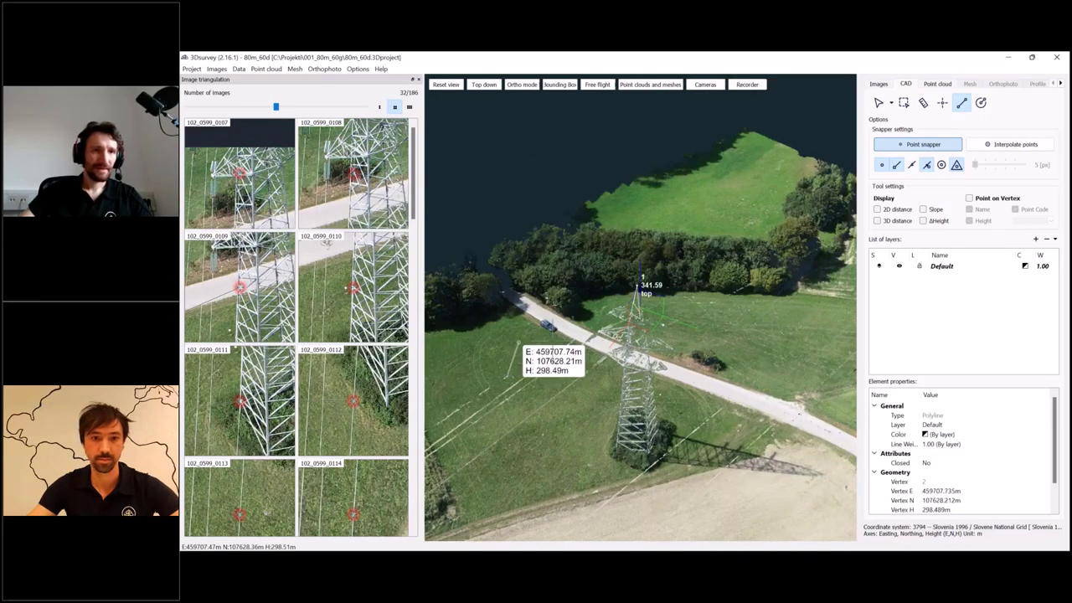
pyautogui.click(420, 81)
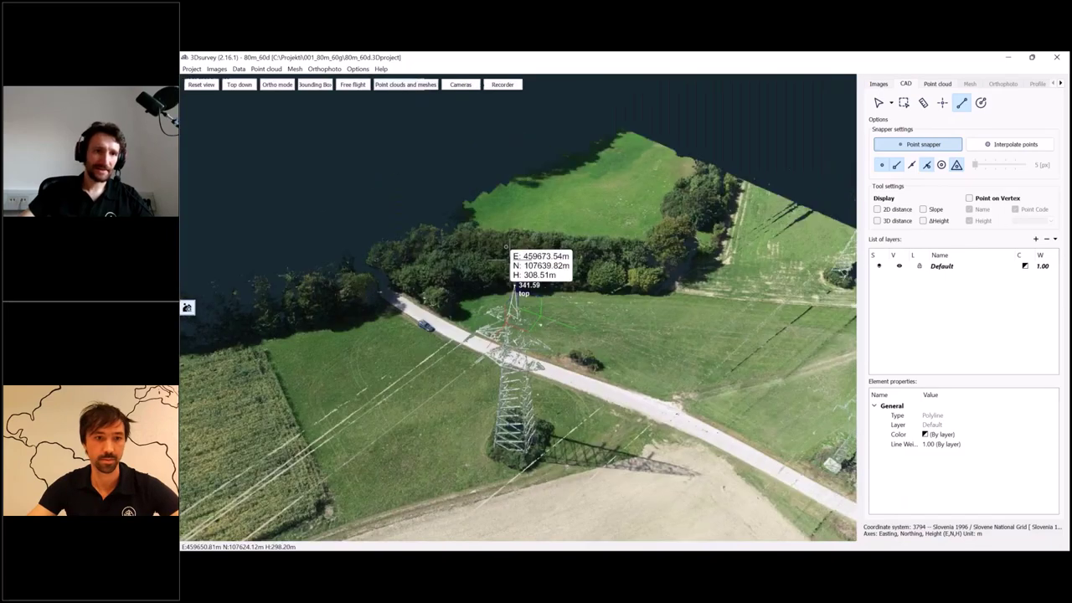
pyautogui.moveTo(506, 245); pyautogui.dragTo(236, 499, button='middle')
pyautogui.moveTo(630, 237); pyautogui.dragTo(503, 360, button='middle')
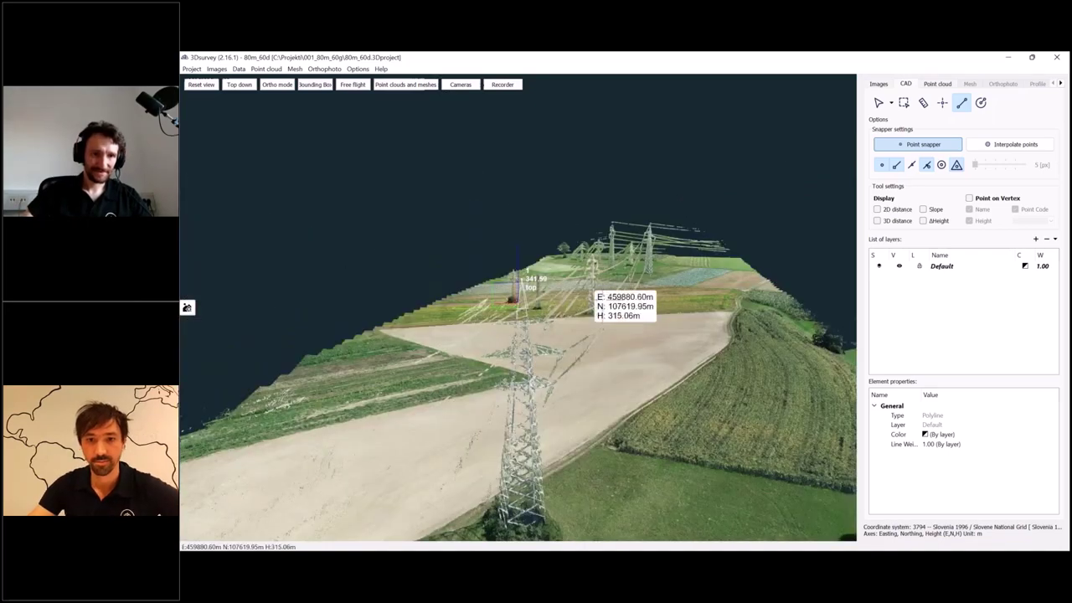
pyautogui.moveTo(606, 317); pyautogui.dragTo(502, 307, button='middle')
pyautogui.hotkey('alt', 'Tab')
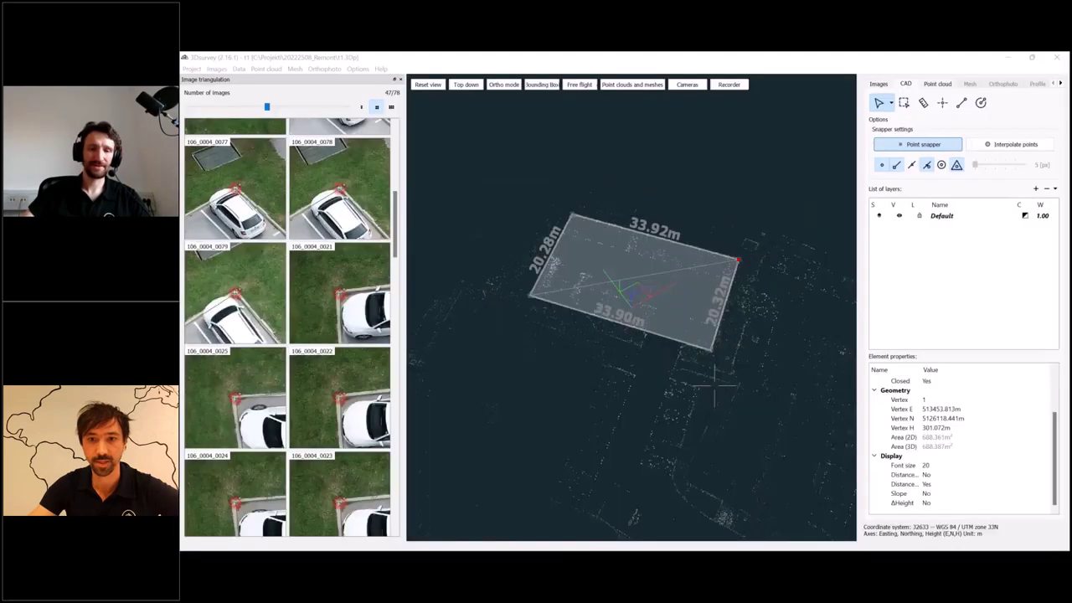
# Switch with Alt+Tab to the t1 project window showing the 688.361 m² rectangle
pyautogui.hotkey('alt', 'Tab')
pyautogui.press('Tab')
pyautogui.press('Tab')
pyautogui.press('Tab')
pyautogui.press('Tab')
pyautogui.press('Tab')
pyautogui.press('Tab')
pyautogui.press('Tab')
pyautogui.press('Tab')
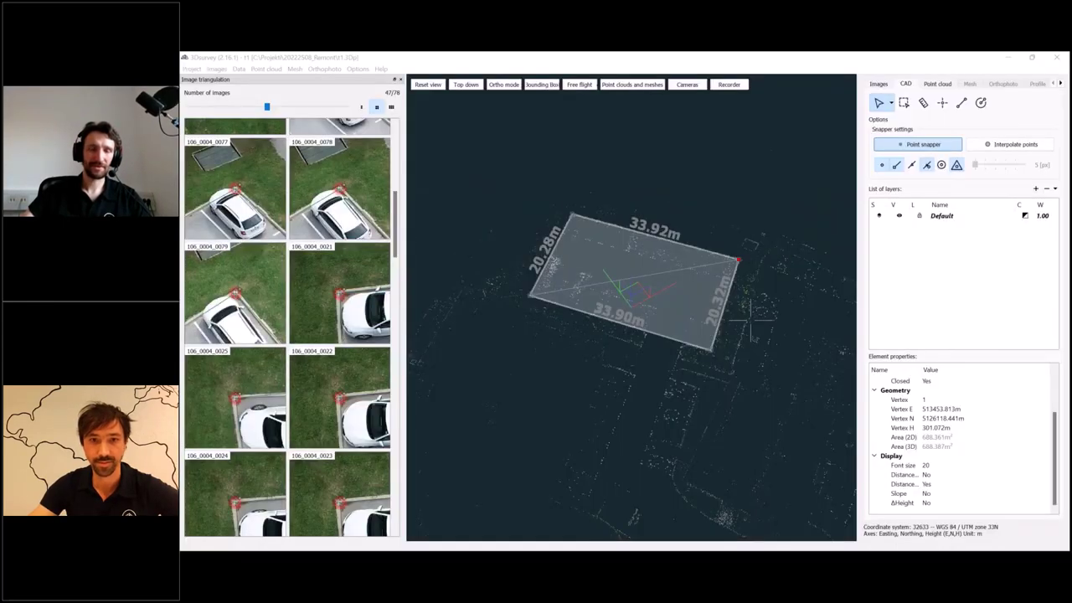
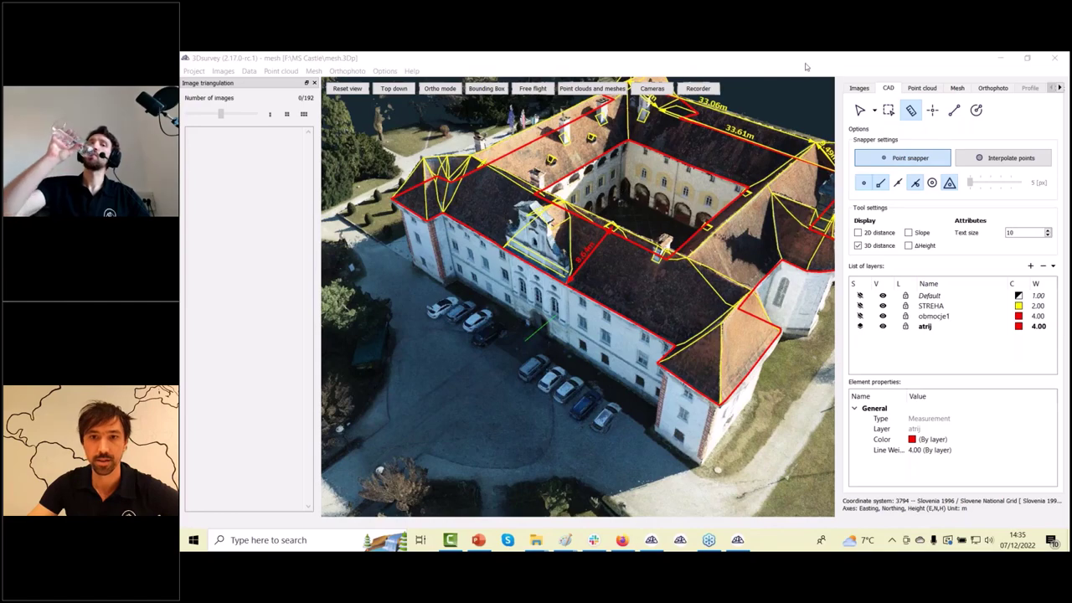
# Show the camera positions and orbit the castle to low front and oblique side views
pyautogui.scroll(-1, 618, 280)
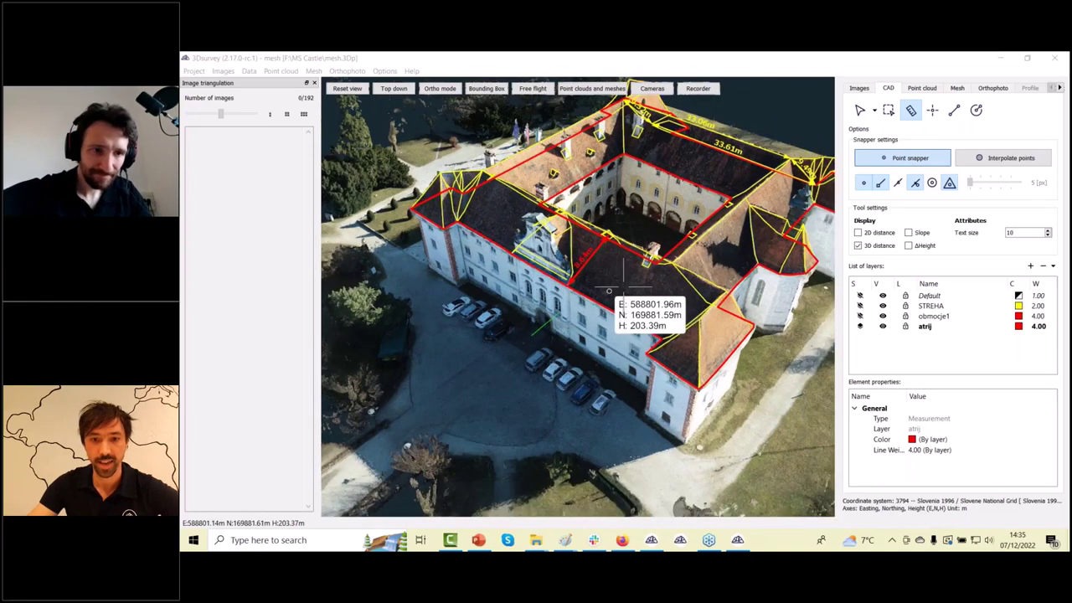
pyautogui.moveTo(624, 268); pyautogui.dragTo(563, 344)
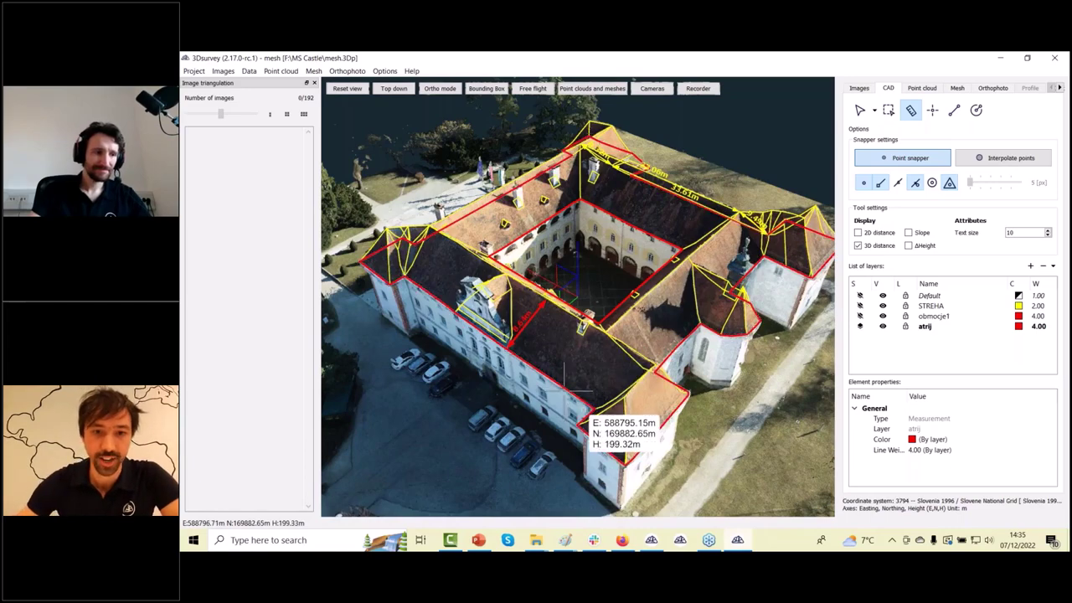
pyautogui.scroll(-1, 548, 362)
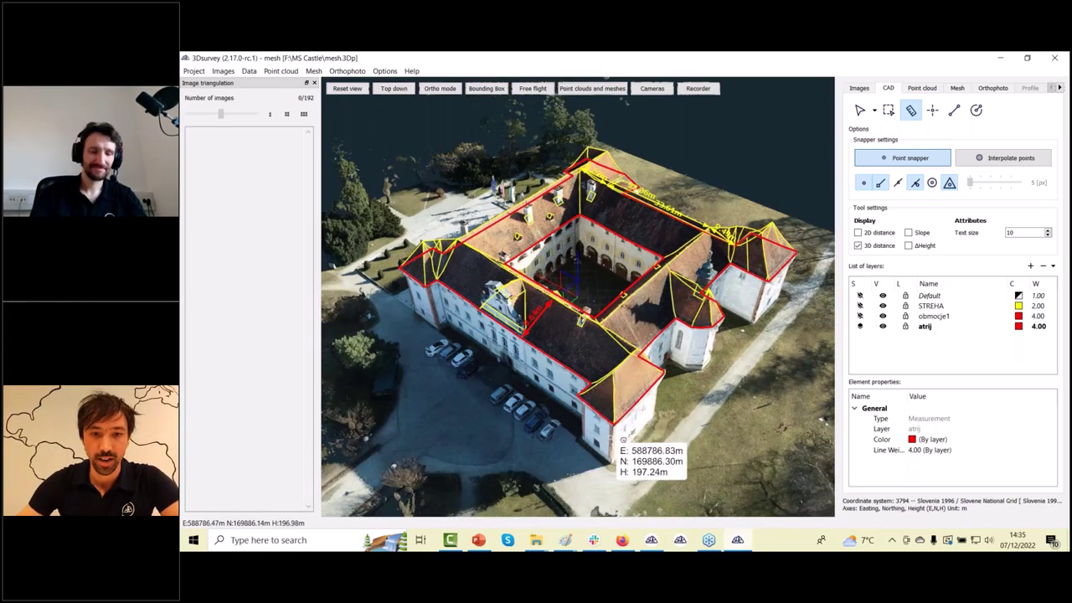
pyautogui.moveTo(623, 439); pyautogui.dragTo(617, 407)
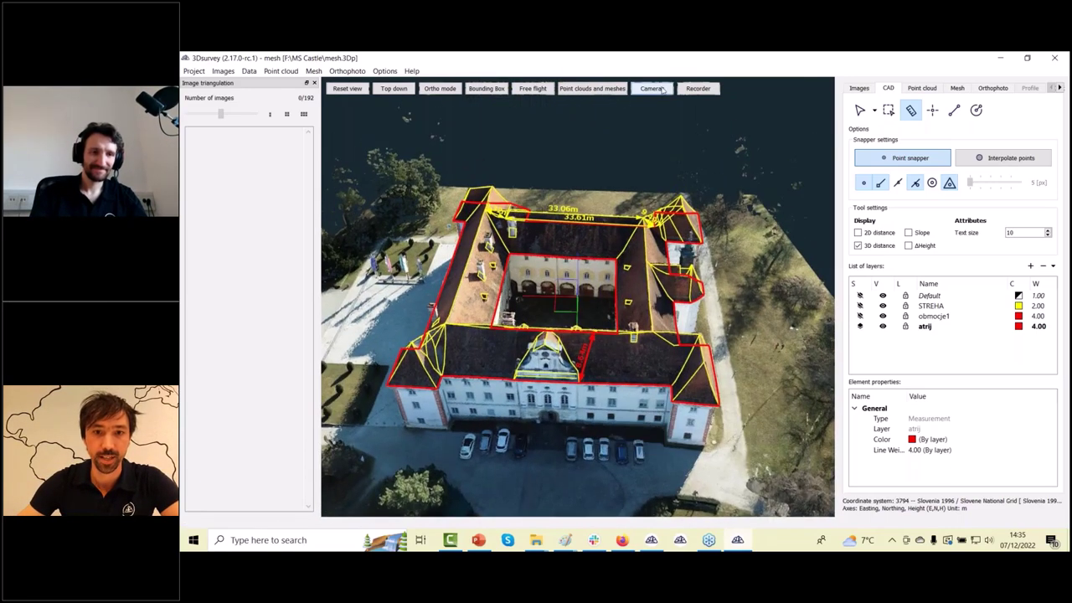
pyautogui.click(653, 89)
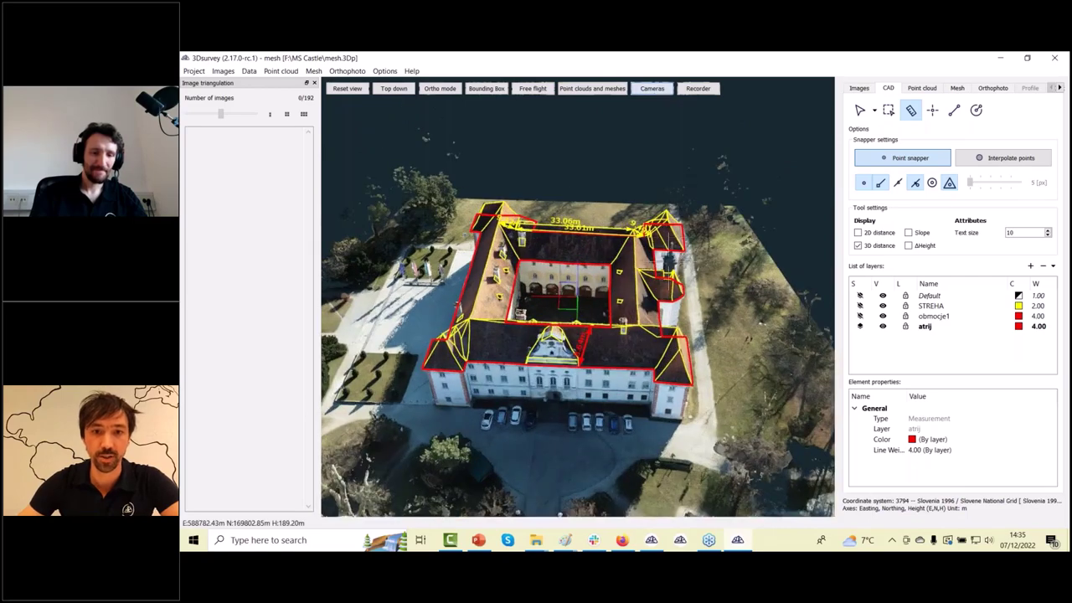
pyautogui.moveTo(664, 215); pyautogui.dragTo(509, 372)
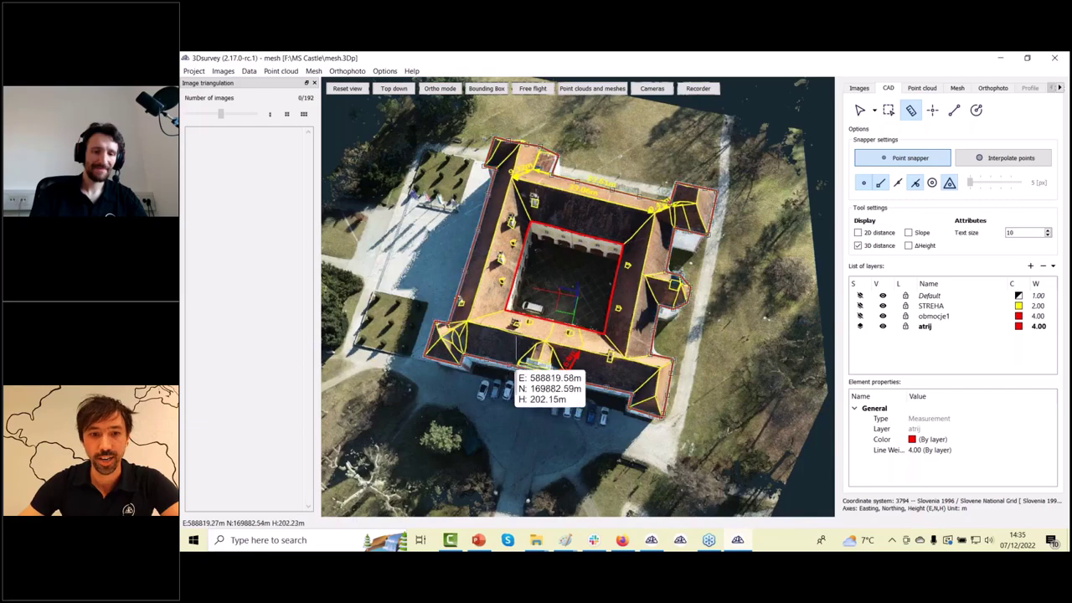
pyautogui.scroll(4, 511, 375)
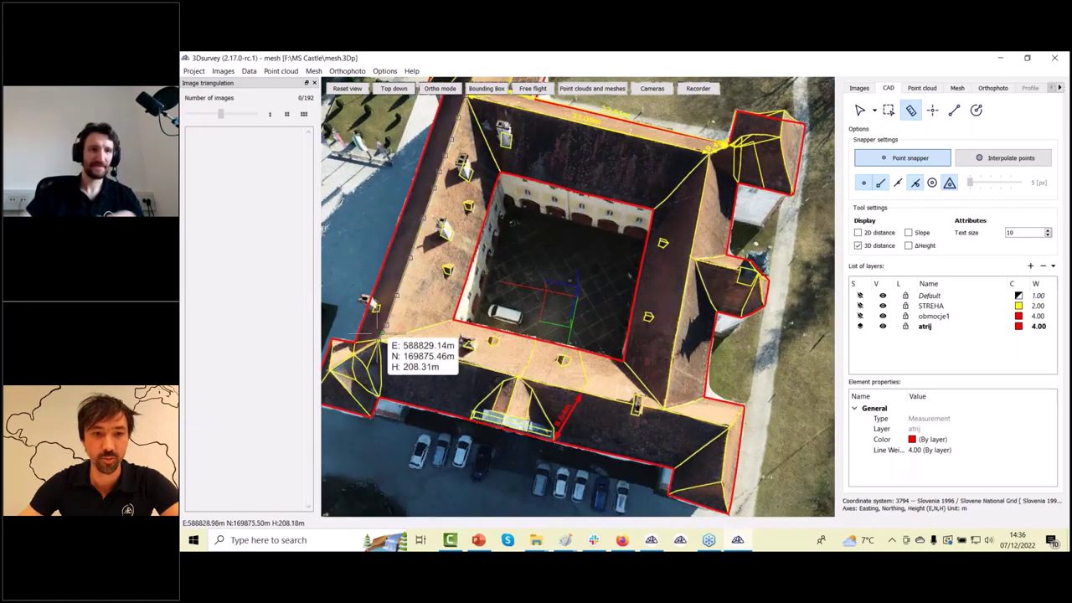
pyautogui.moveTo(542, 374); pyautogui.dragTo(618, 280)
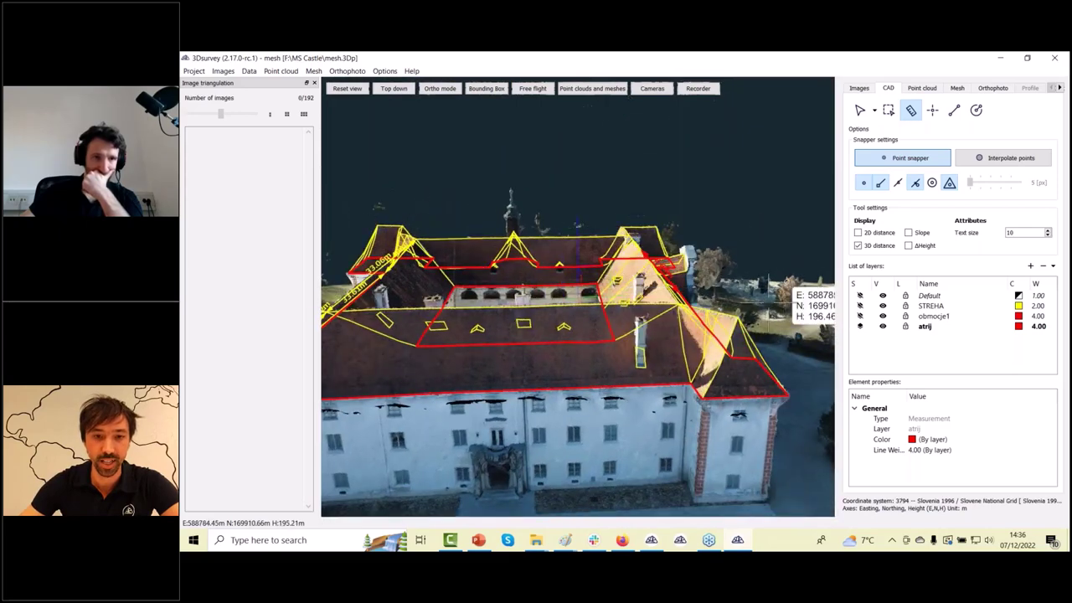
pyautogui.scroll(-2, 630, 450)
# Orbit past the other wing and courtyard to a top-down view of the whole castle
pyautogui.moveTo(583, 427); pyautogui.dragTo(565, 467)
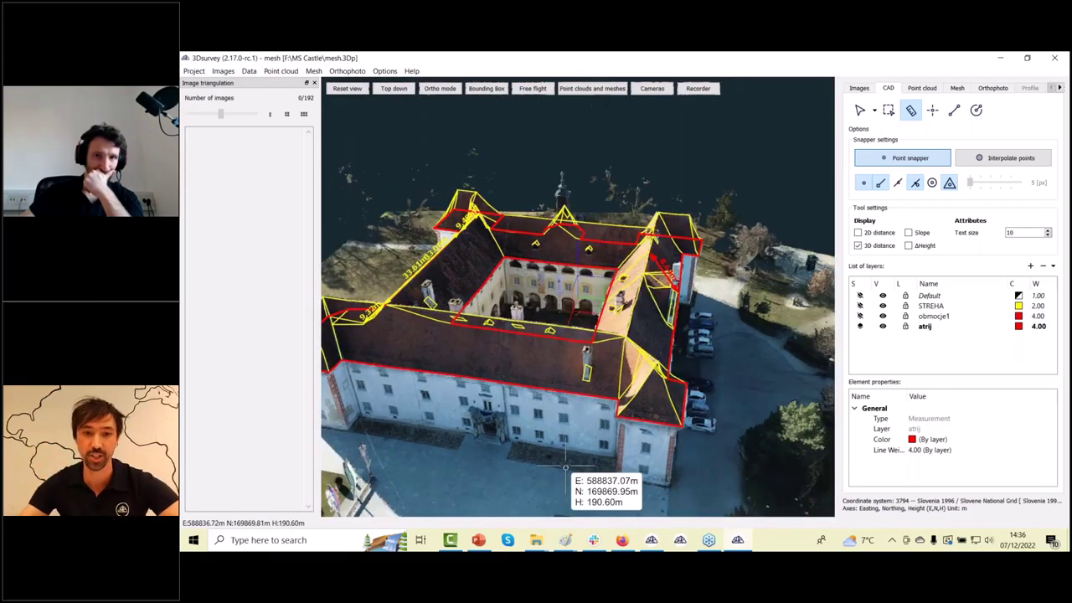
pyautogui.moveTo(565, 467); pyautogui.dragTo(692, 377)
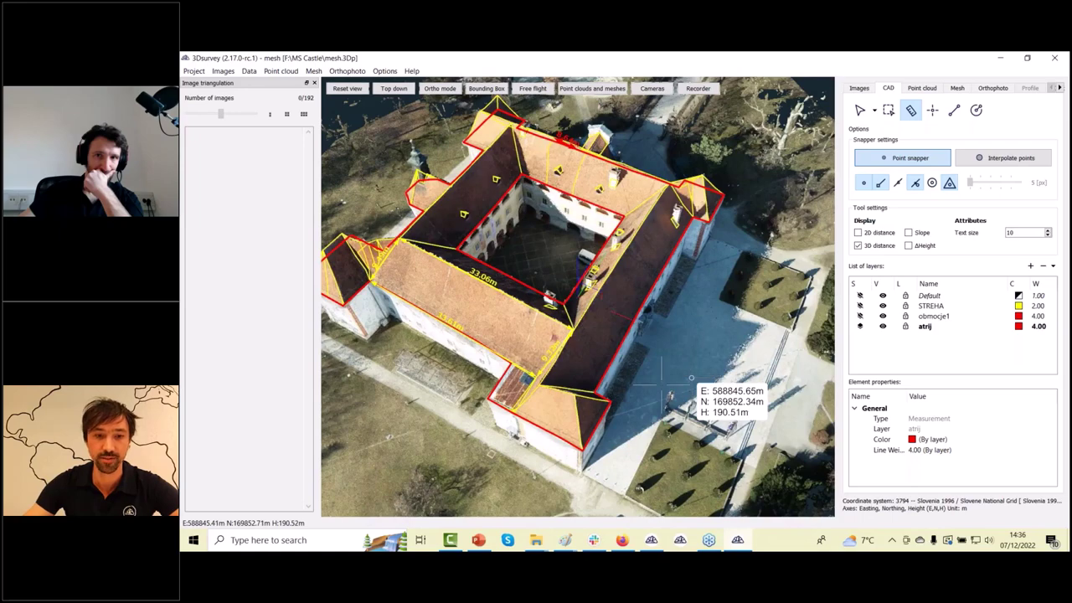
pyautogui.moveTo(591, 449); pyautogui.dragTo(565, 463)
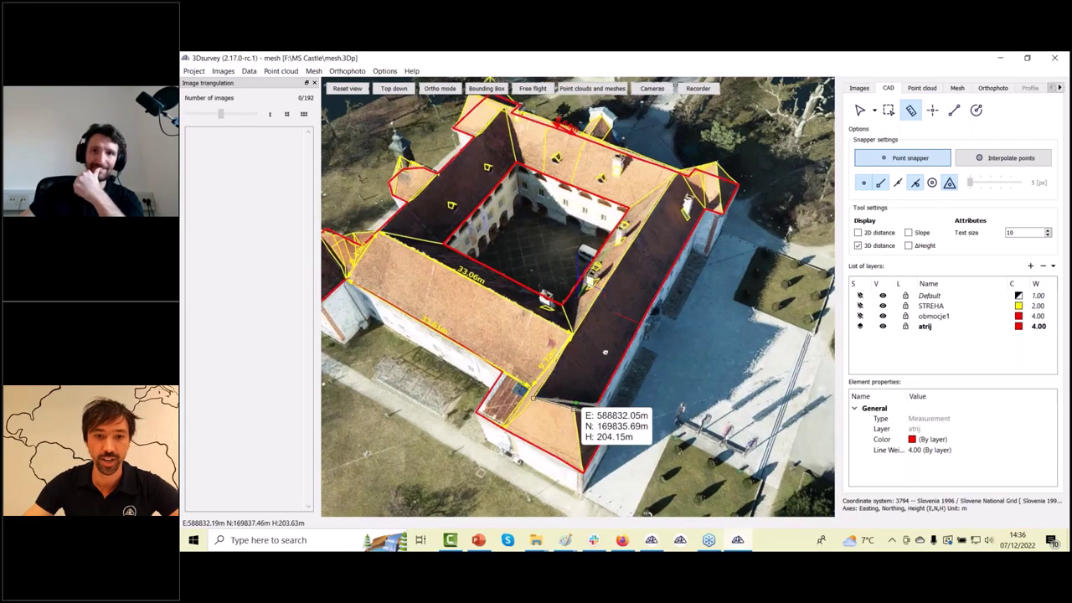
pyautogui.moveTo(584, 375); pyautogui.dragTo(623, 304, button='middle')
pyautogui.scroll(2, 559, 335)
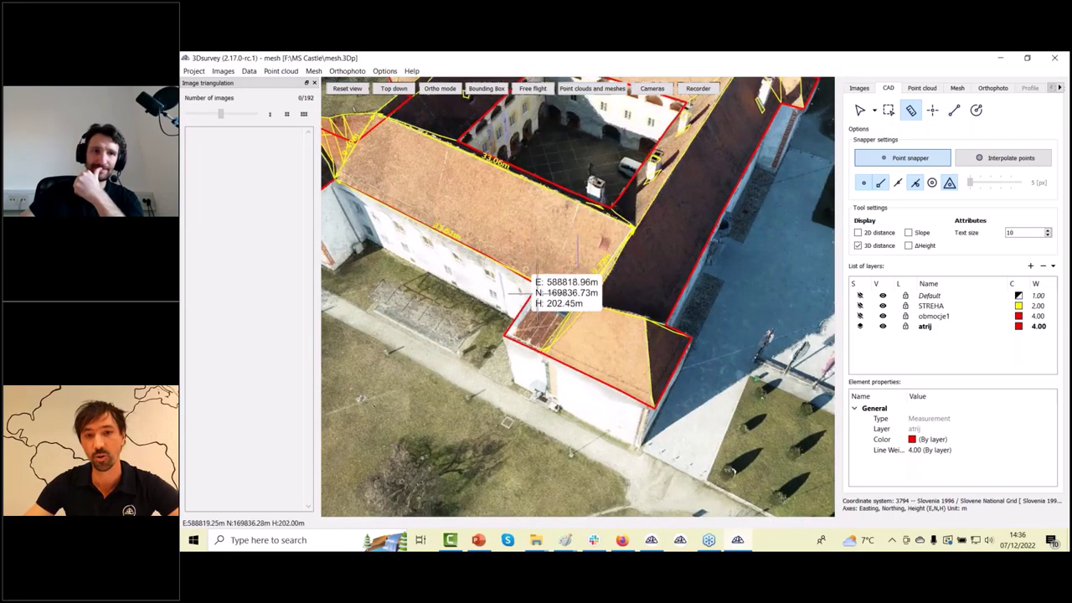
pyautogui.moveTo(674, 356); pyautogui.dragTo(645, 394)
pyautogui.scroll(-3, 628, 366)
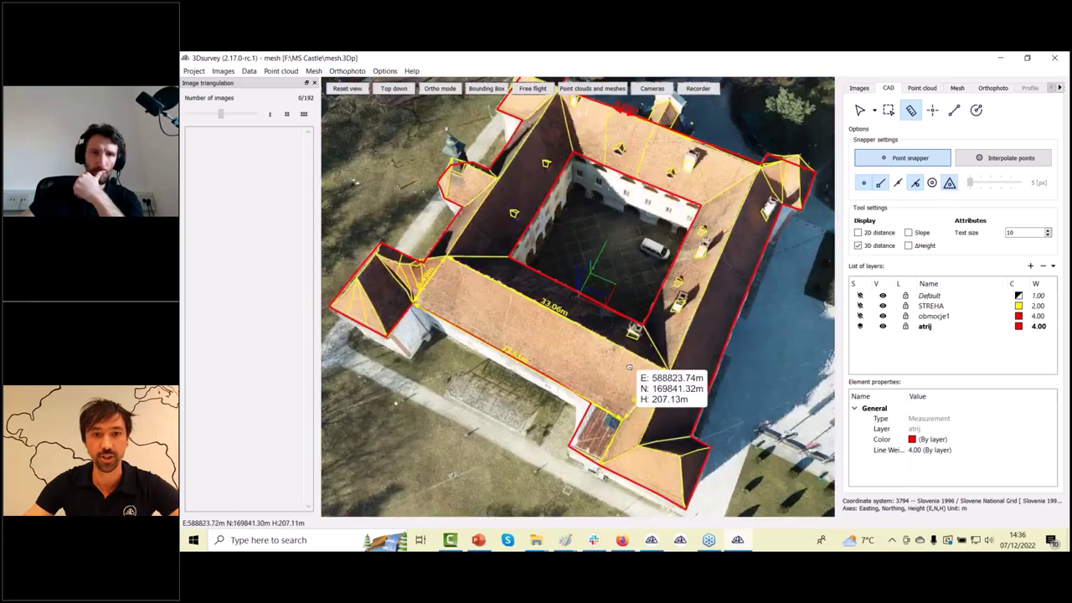
pyautogui.moveTo(628, 366); pyautogui.dragTo(614, 293)
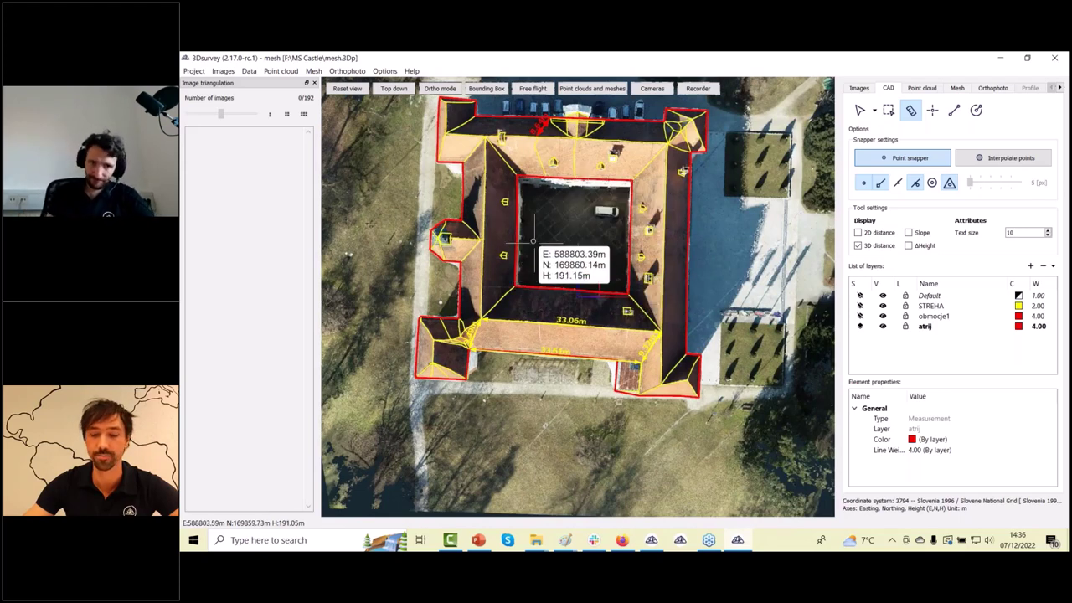
# Snap measurement points along the red outline's top-left corner, left wing, bottom edge and notch
pyautogui.click(439, 162)
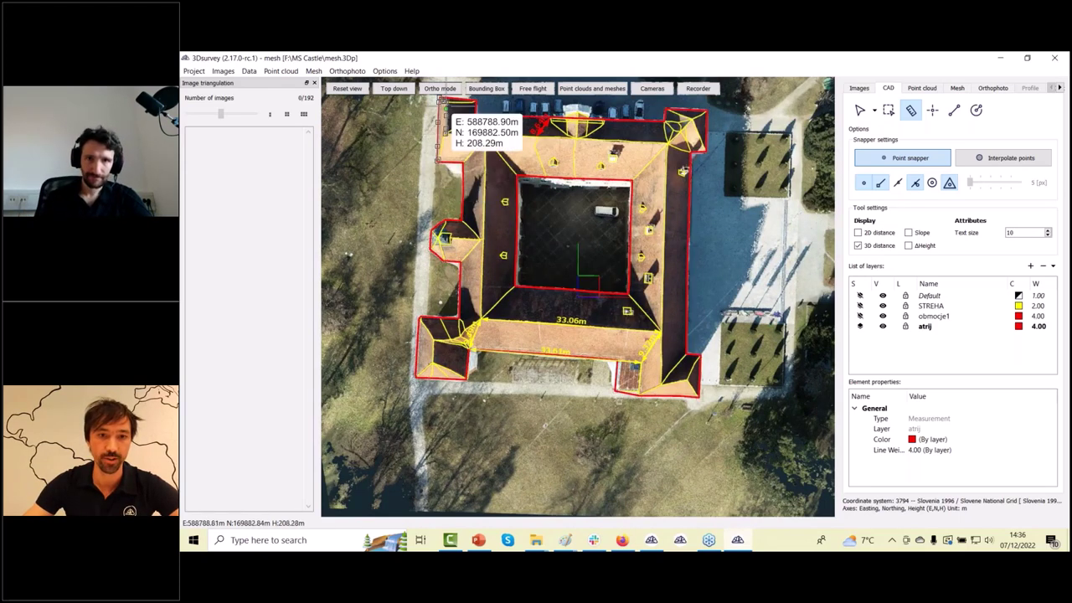
pyautogui.click(418, 319)
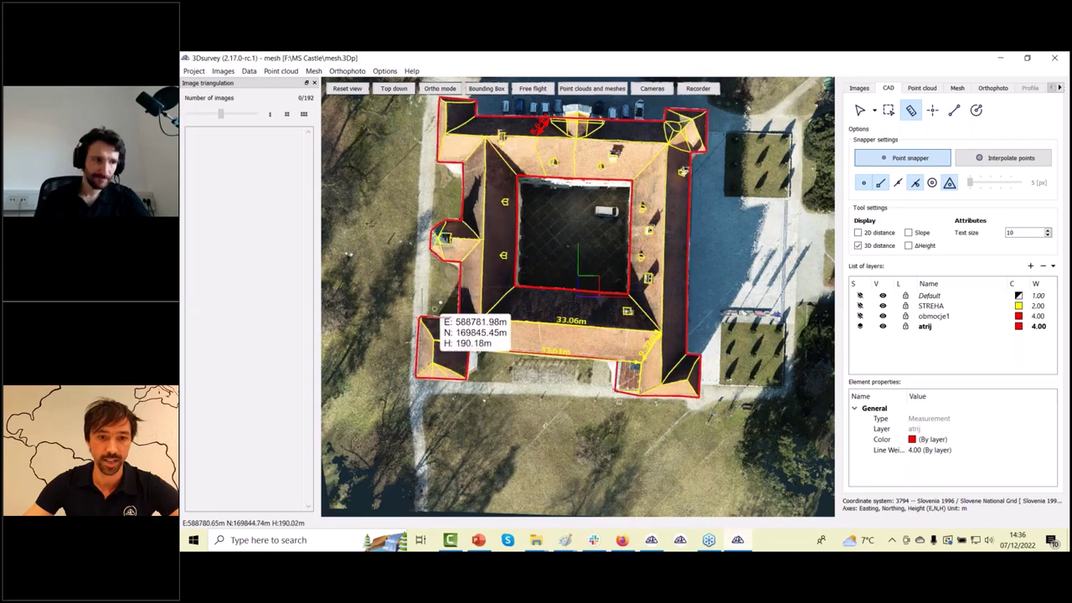
pyautogui.click(417, 376)
pyautogui.click(466, 377)
pyautogui.click(618, 362)
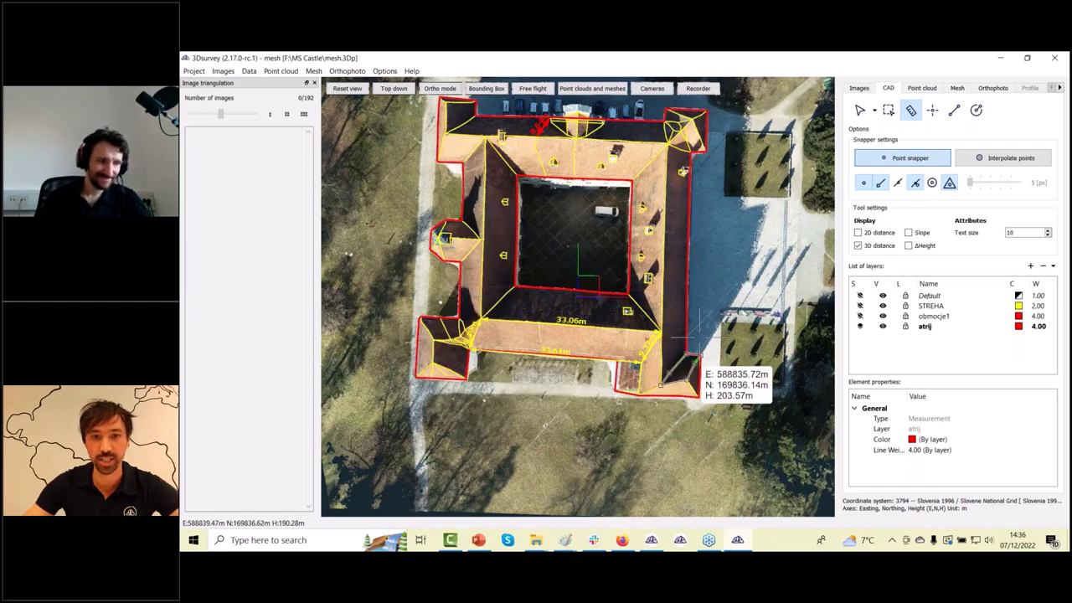
# Zoom and orbit to a close oblique view of the roof beside the courtyard
pyautogui.scroll(3, 622, 295)
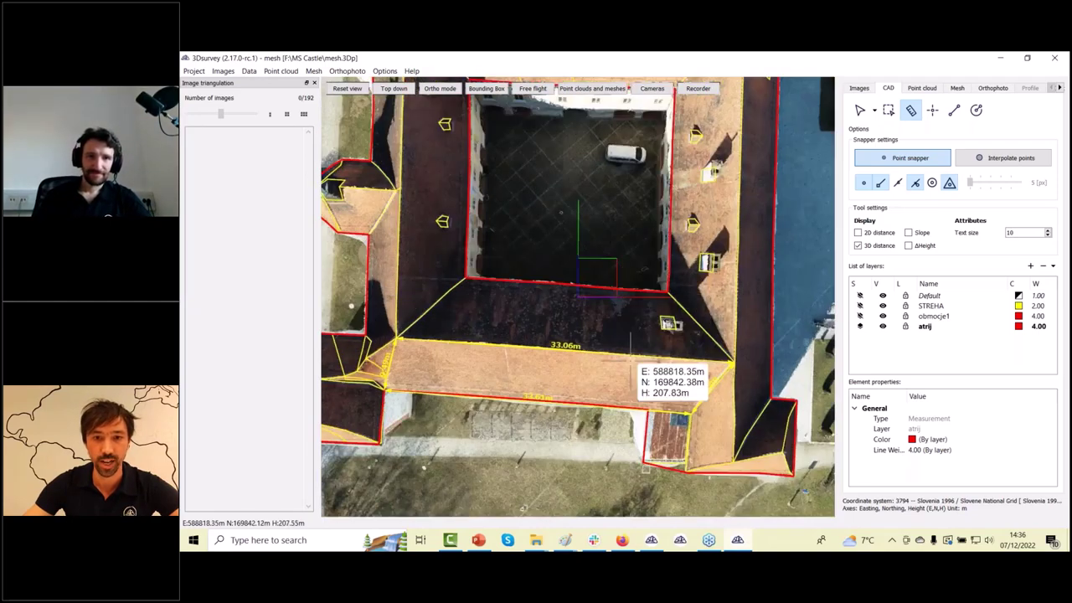
pyautogui.moveTo(622, 349); pyautogui.dragTo(530, 286)
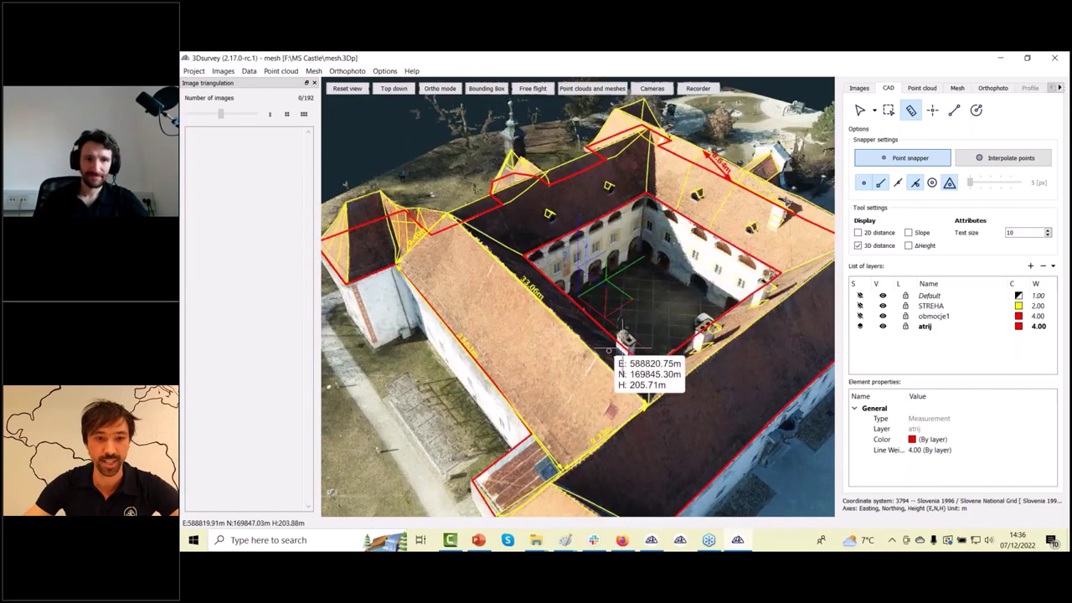
pyautogui.moveTo(628, 301); pyautogui.dragTo(525, 248)
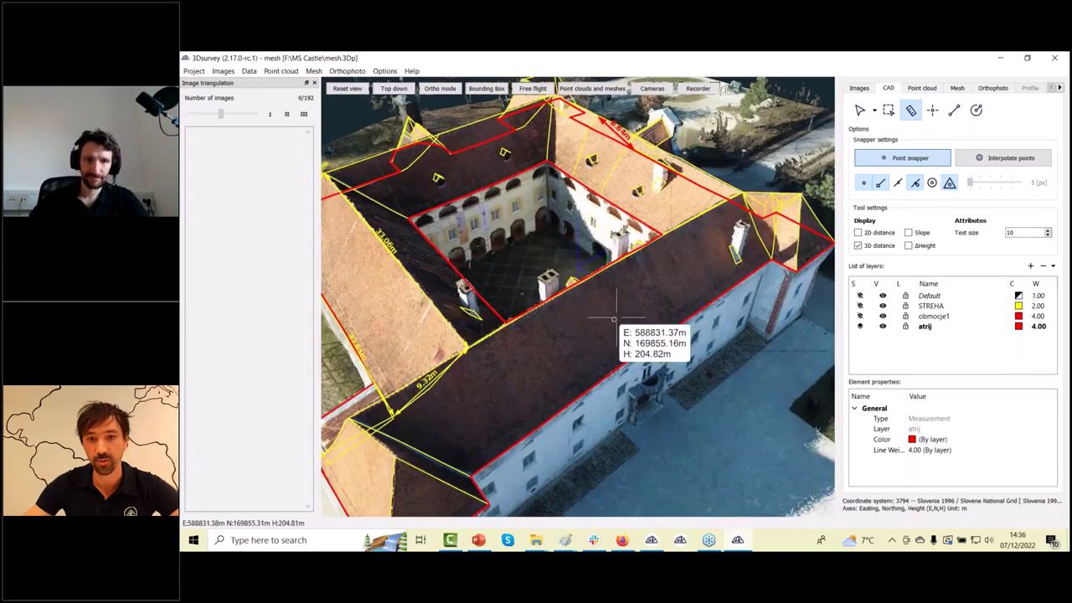
pyautogui.moveTo(739, 342); pyautogui.dragTo(686, 348)
pyautogui.moveTo(745, 392); pyautogui.dragTo(637, 338)
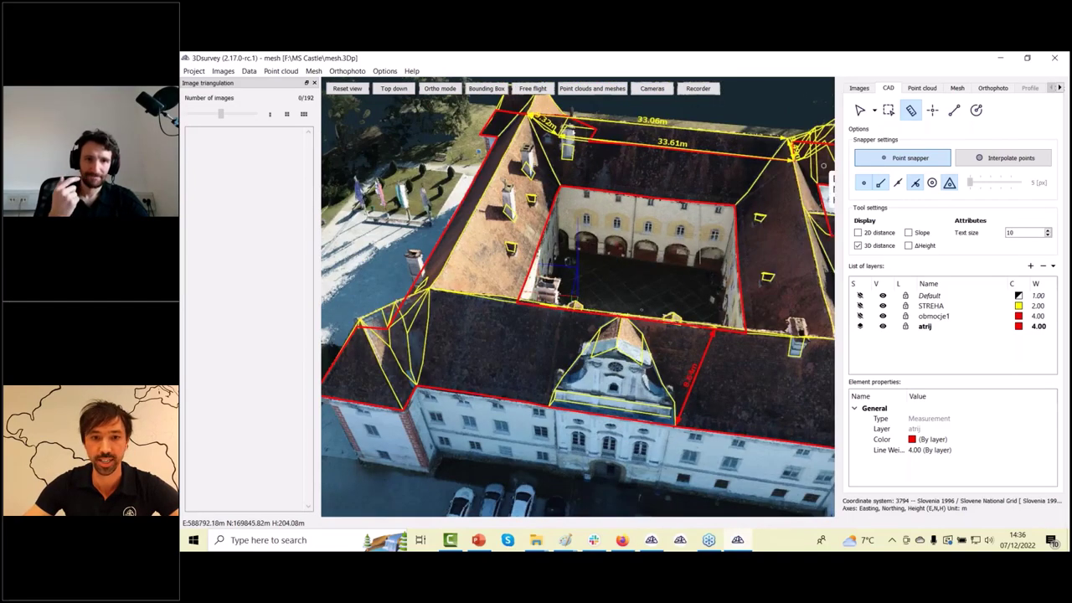
pyautogui.moveTo(654, 274); pyautogui.dragTo(558, 379)
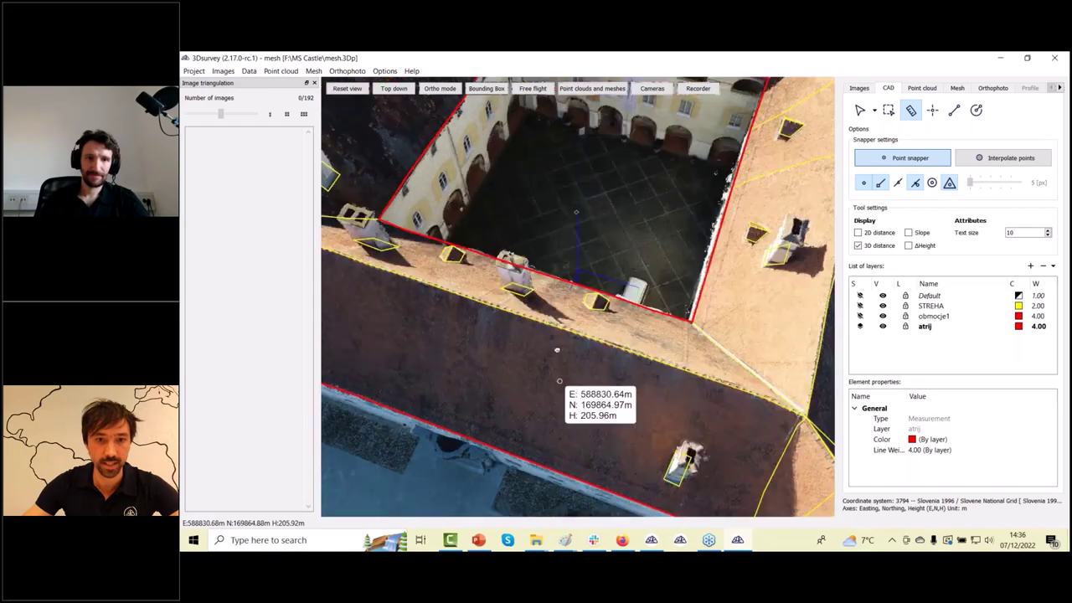
# Cancel a stray measurement and switch measurement labels from 3D distance to slope
pyautogui.click(550, 327)
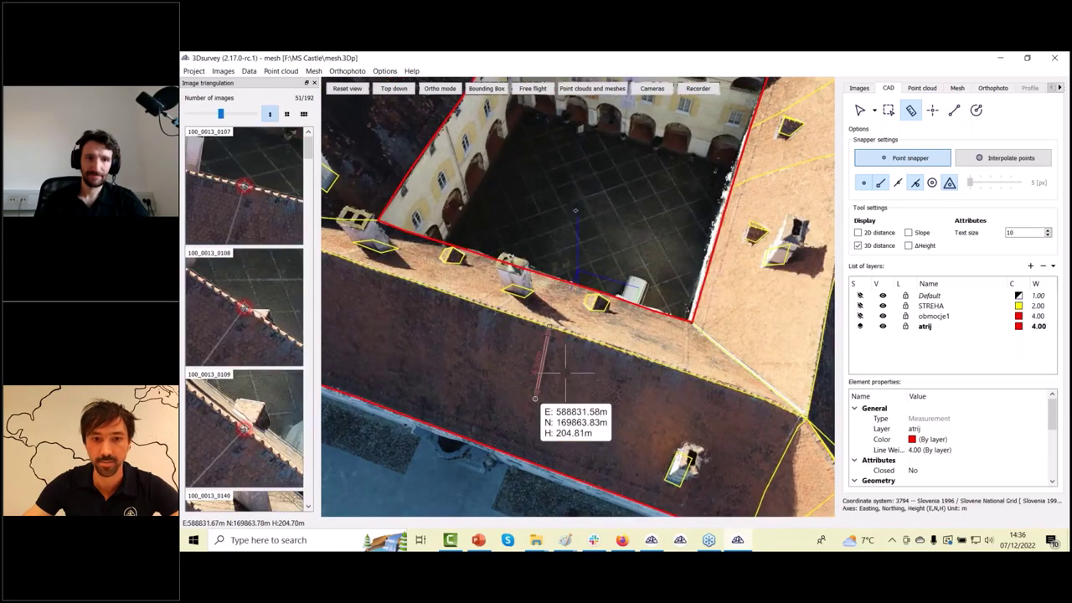
pyautogui.press('Escape')
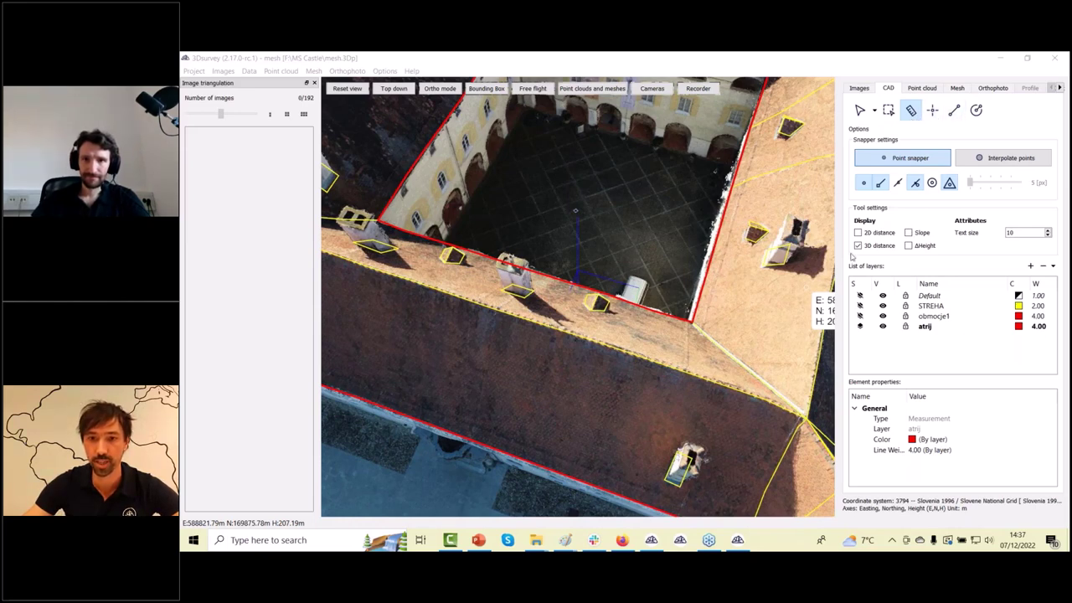
pyautogui.click(859, 247)
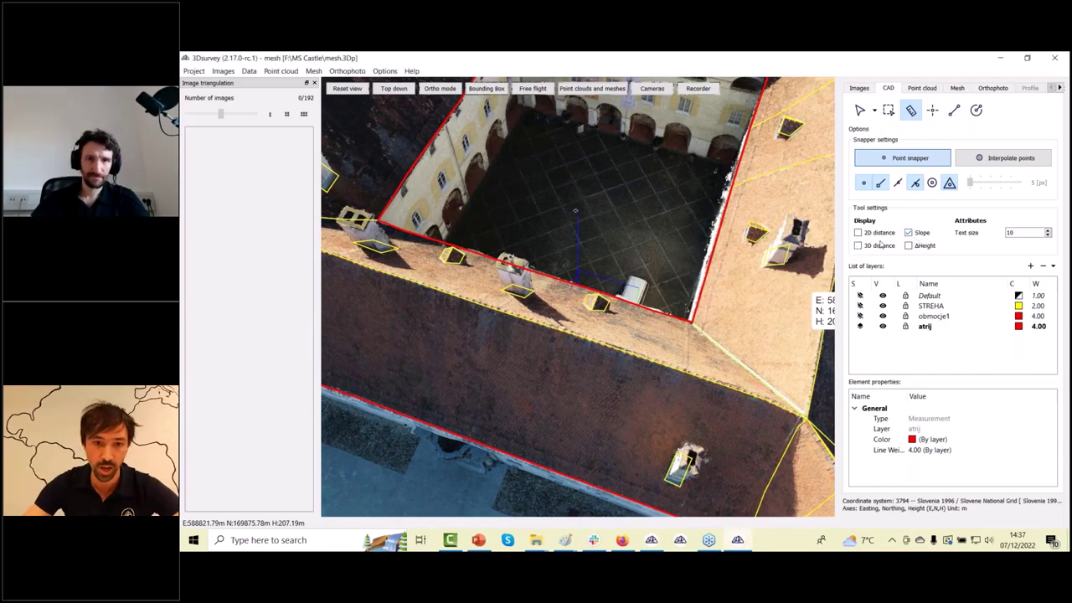
# Measure the roof slope from the atrium roof edge down to the outer eave
pyautogui.moveTo(585, 359); pyautogui.dragTo(554, 357)
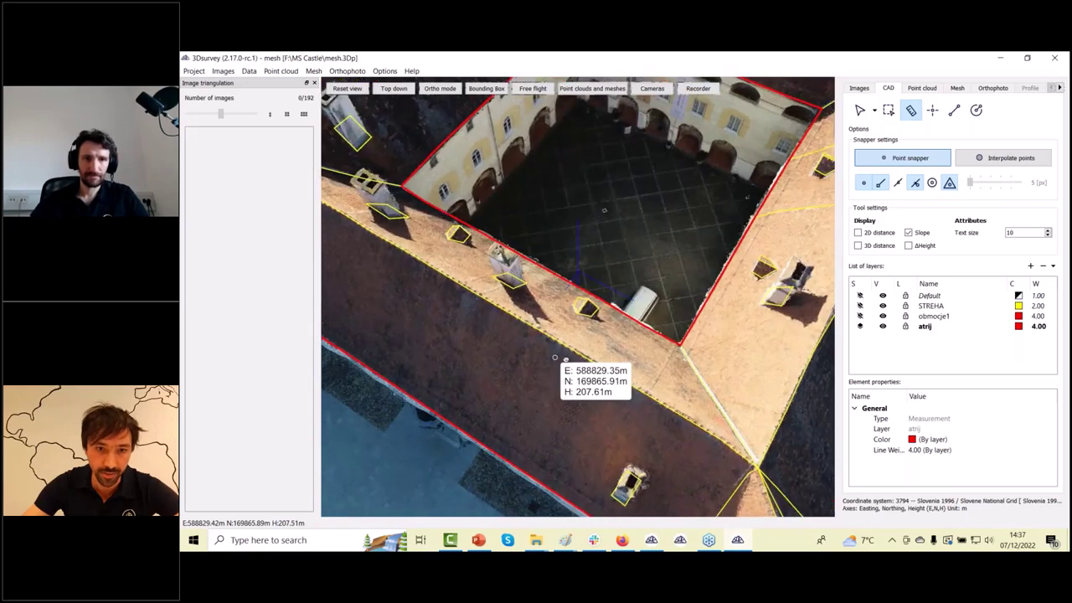
pyautogui.click(531, 323)
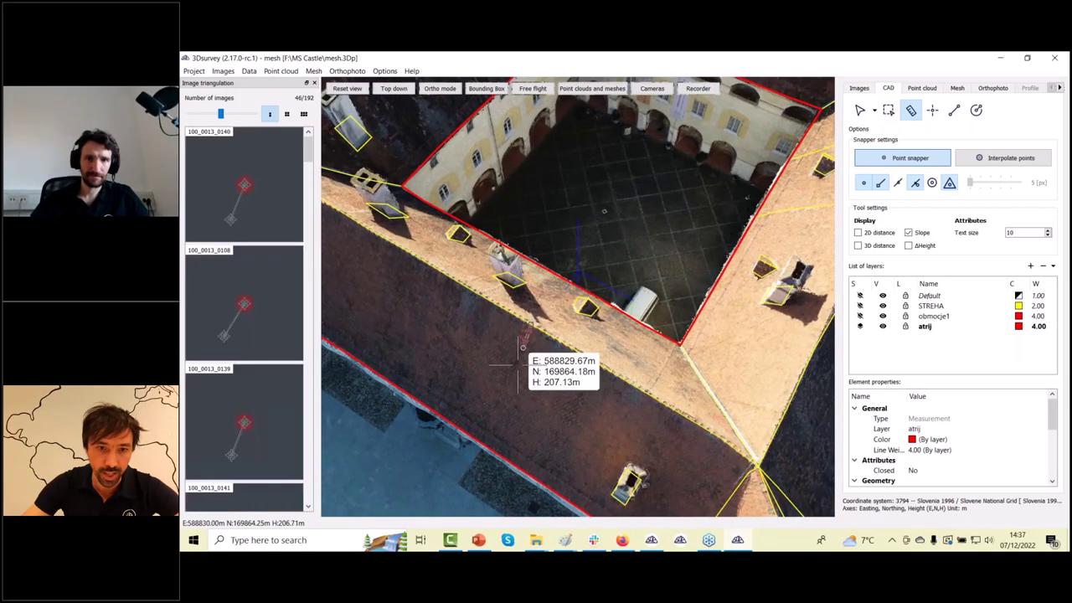
pyautogui.click(468, 435)
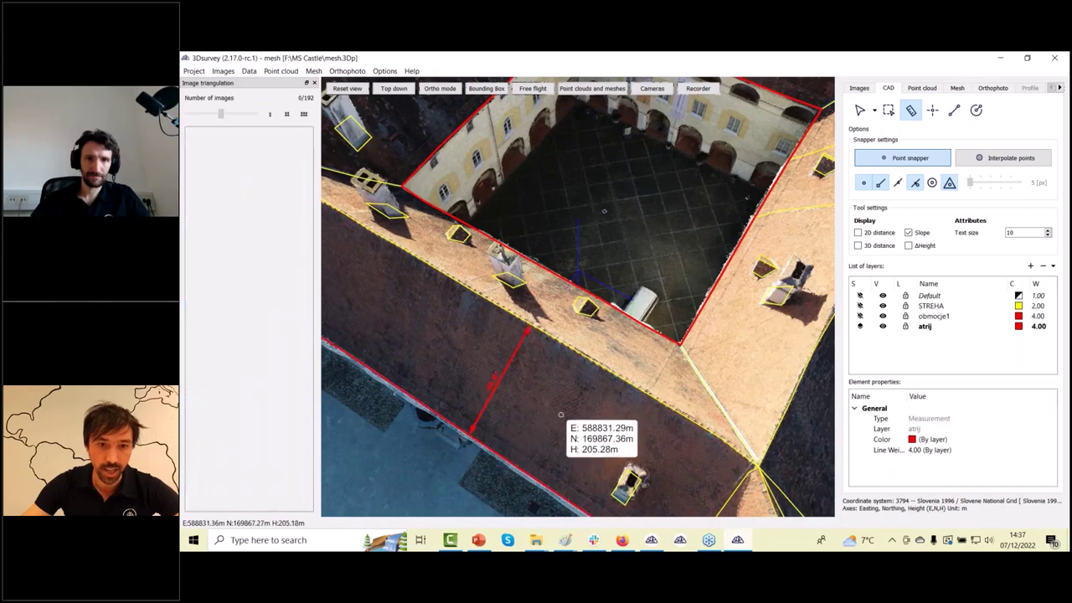
pyautogui.moveTo(563, 408); pyautogui.dragTo(600, 385)
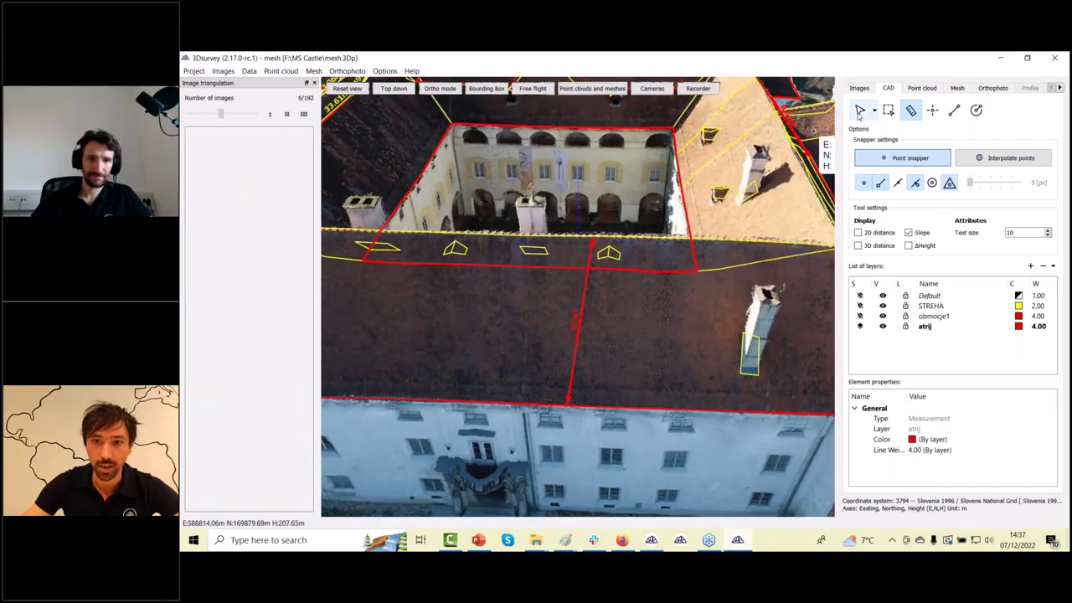
pyautogui.click(860, 110)
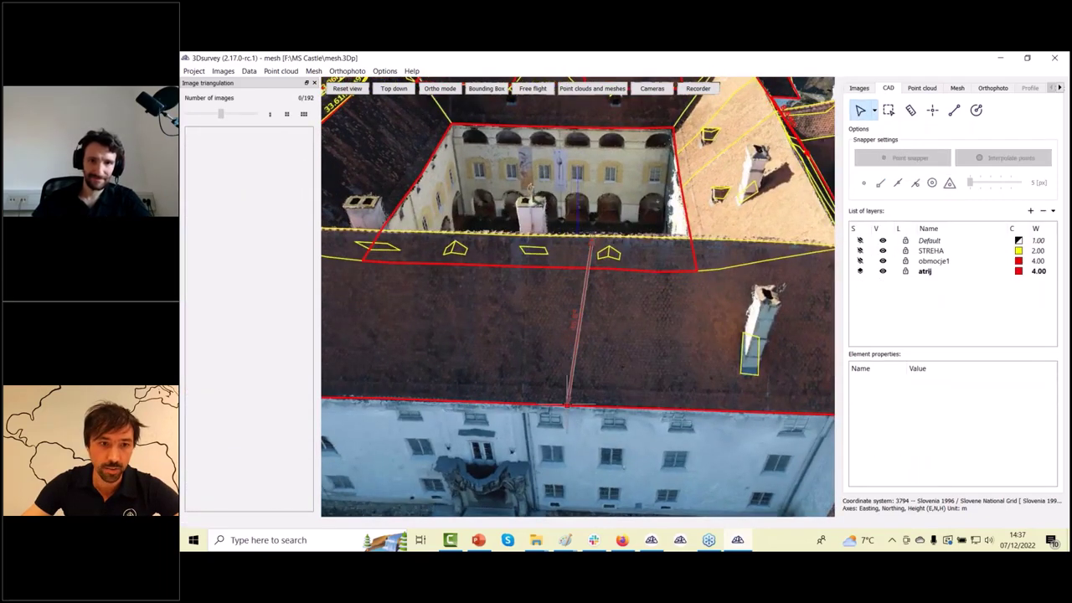
# Nudge the roof measurement's endpoint on photo 100_0013_0107, then deselect the line
pyautogui.click(568, 402)
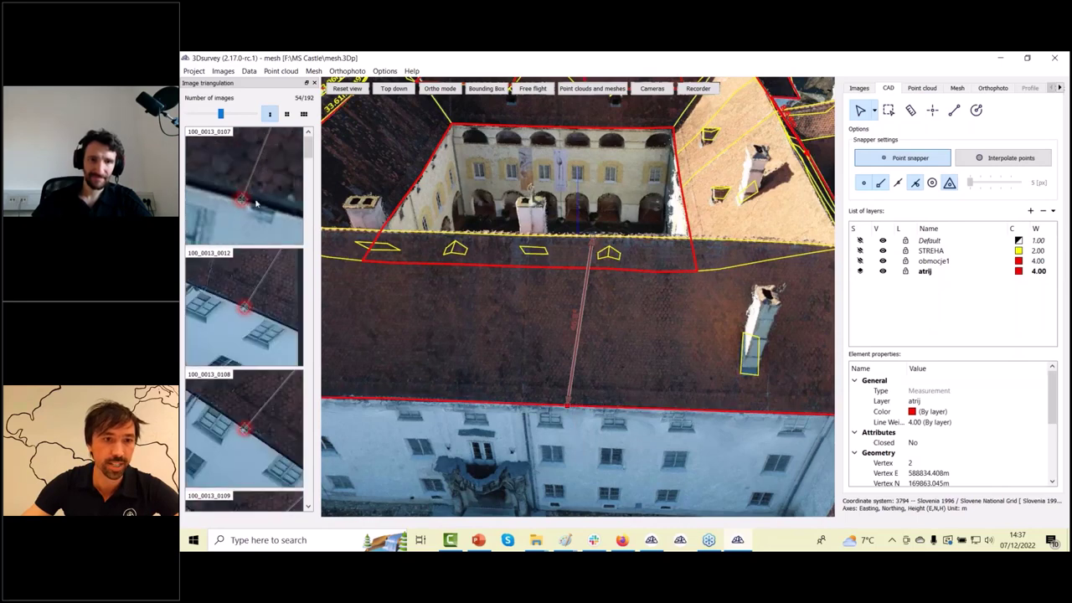
pyautogui.moveTo(242, 202); pyautogui.dragTo(259, 192)
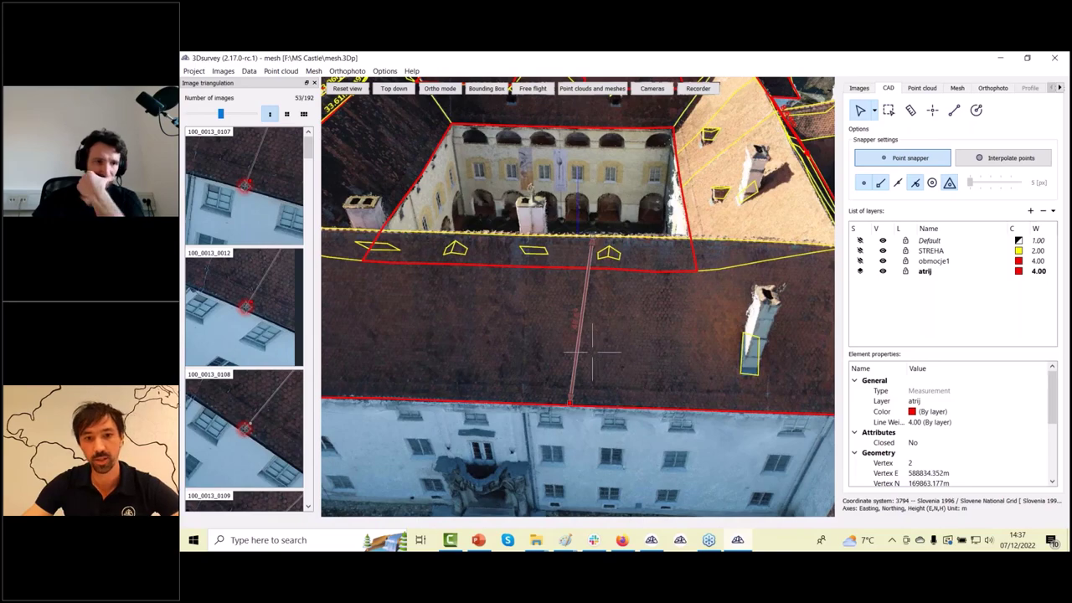
pyautogui.moveTo(625, 381); pyautogui.dragTo(641, 367)
pyautogui.scroll(3, 662, 390)
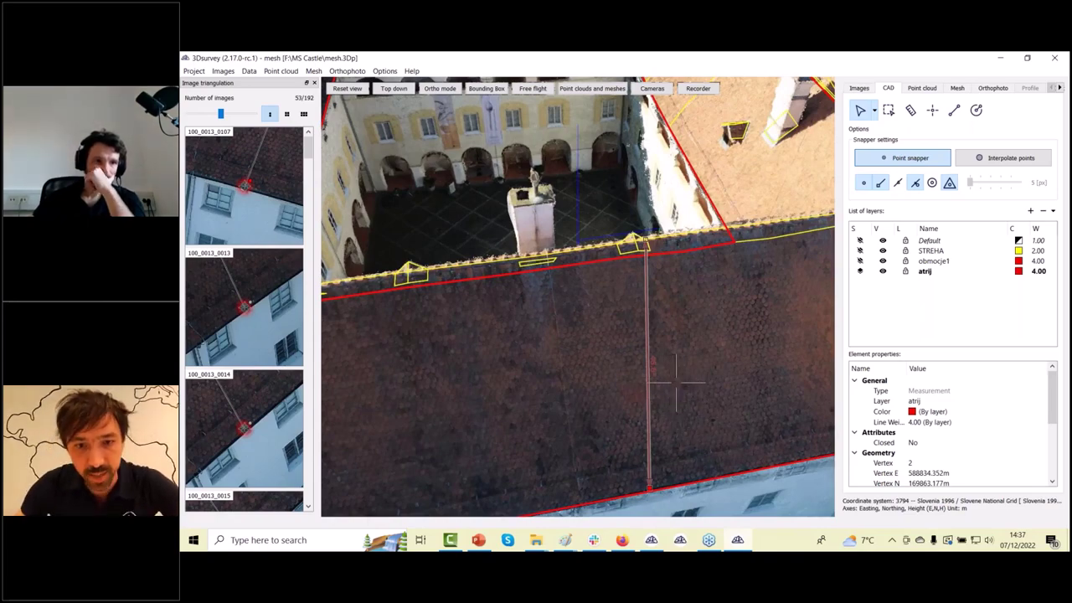
pyautogui.moveTo(709, 356); pyautogui.dragTo(591, 352)
pyautogui.click(563, 401)
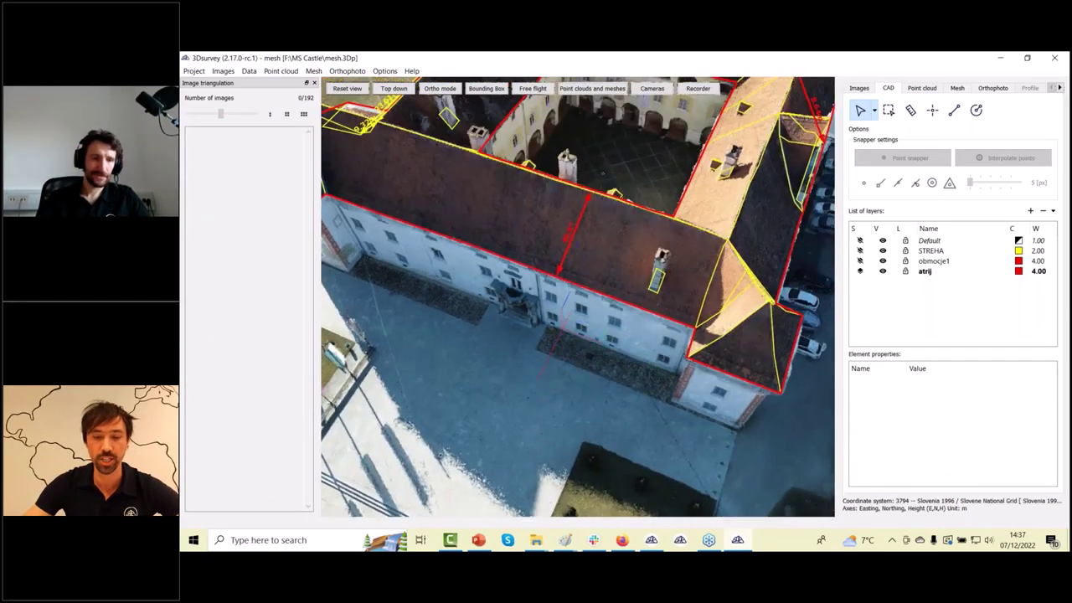
# Place survey point 1 on the gravel strip beside the facade at about 190.65 m
pyautogui.click(934, 112)
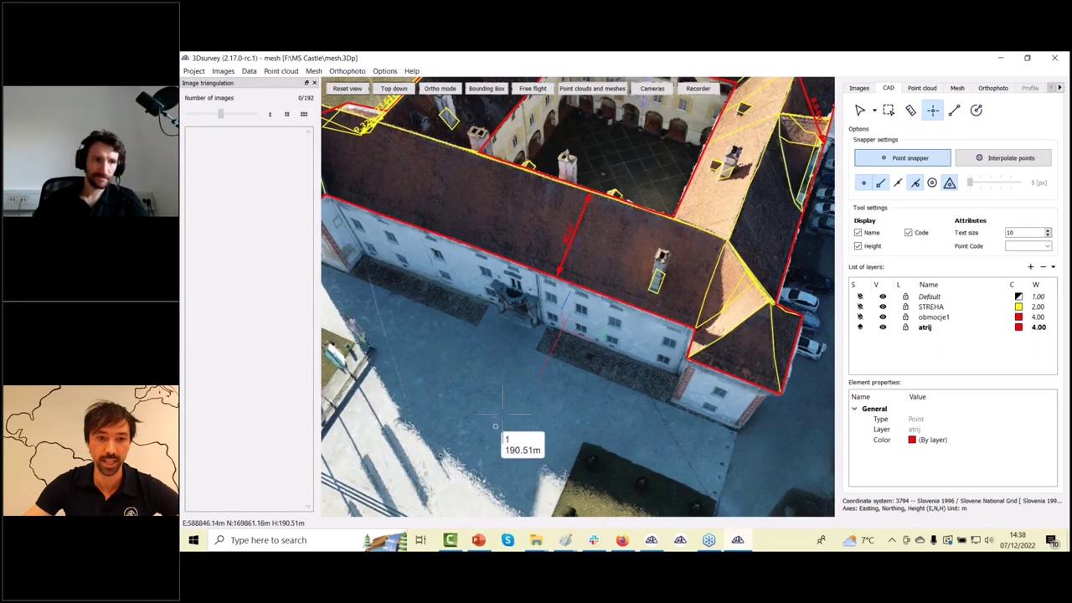
pyautogui.moveTo(497, 427); pyautogui.dragTo(638, 333, button='middle')
pyautogui.moveTo(638, 334); pyautogui.dragTo(647, 367)
pyautogui.moveTo(601, 413); pyautogui.dragTo(284, 507, button='middle')
pyautogui.moveTo(469, 391); pyautogui.dragTo(533, 340, button='middle')
pyautogui.moveTo(534, 340); pyautogui.dragTo(540, 294)
pyautogui.scroll(4, 423, 370)
pyautogui.moveTo(423, 369); pyautogui.dragTo(596, 394, button='middle')
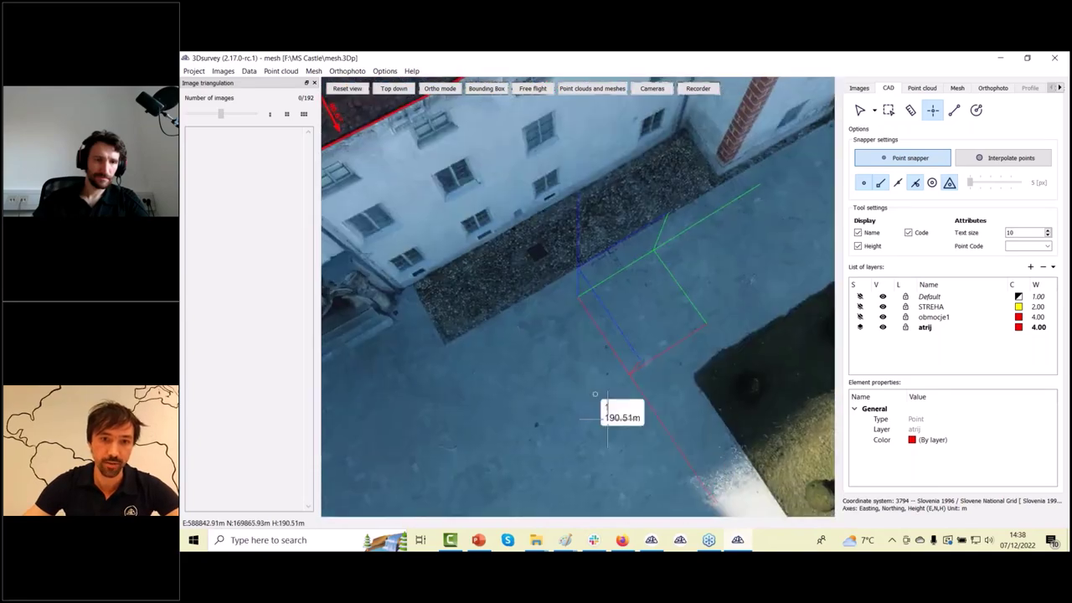
pyautogui.scroll(2, 514, 244)
pyautogui.moveTo(518, 238); pyautogui.dragTo(556, 328)
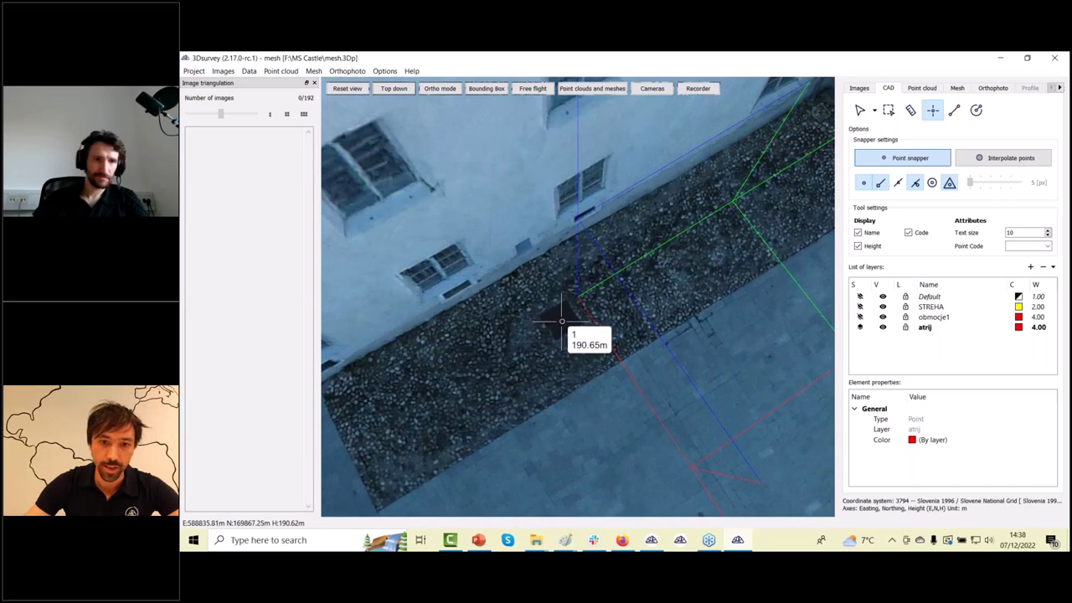
pyautogui.click(562, 321)
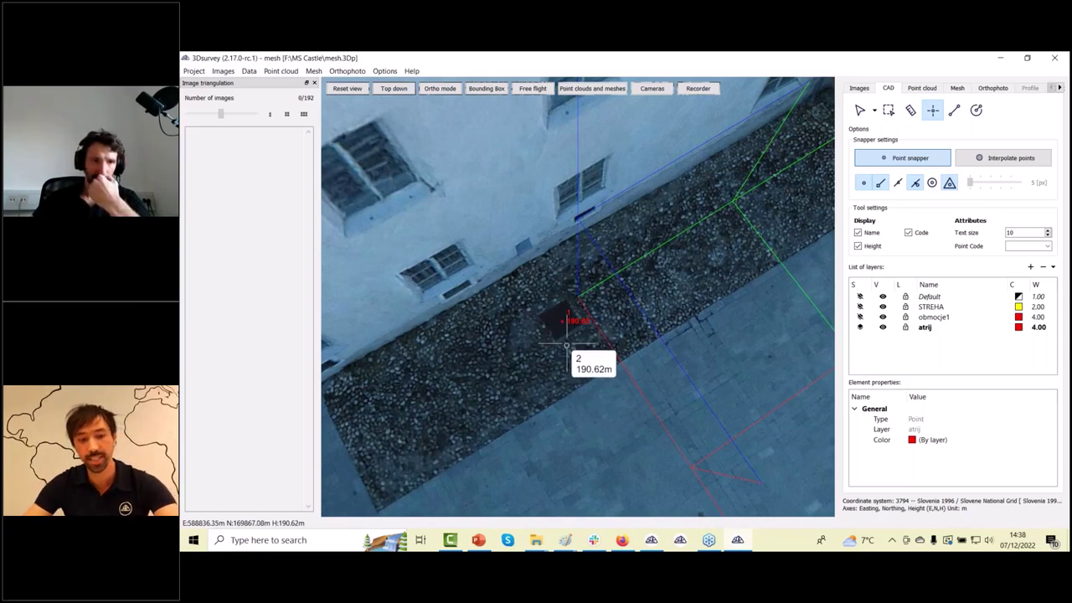
pyautogui.click(862, 111)
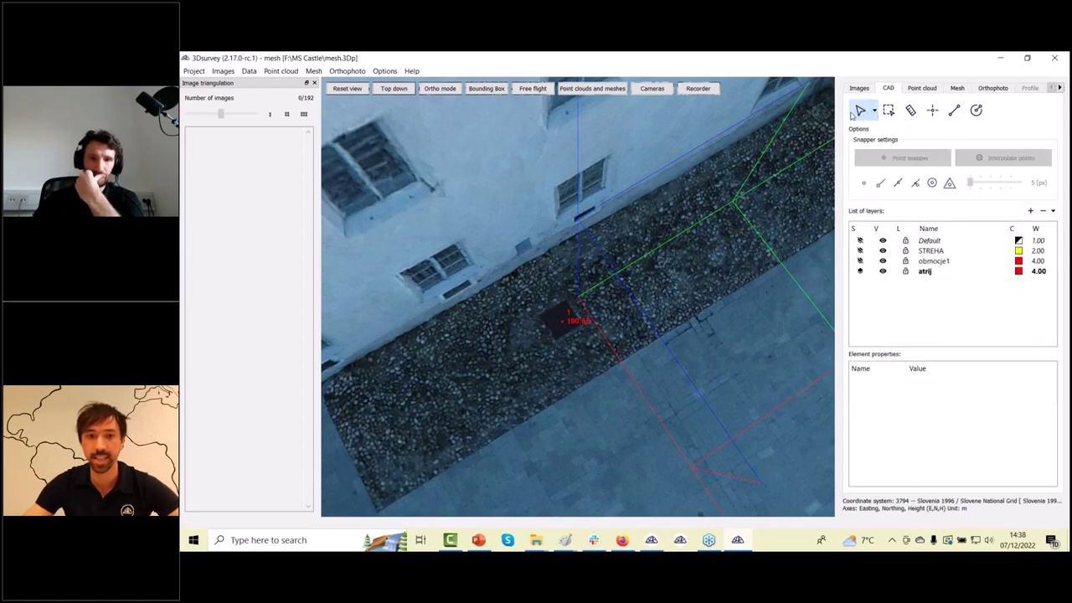
# Refine point 1 on photos 100_0013_0015 and 100_0013_0014, bringing its height to about 190.72 m
pyautogui.click(577, 321)
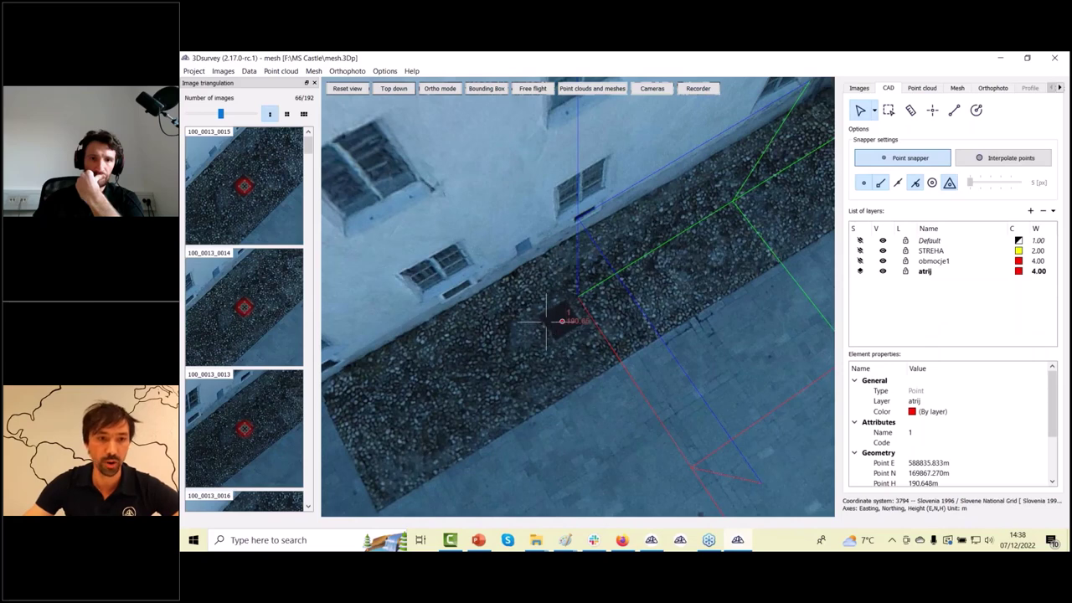
pyautogui.scroll(5, 237, 184)
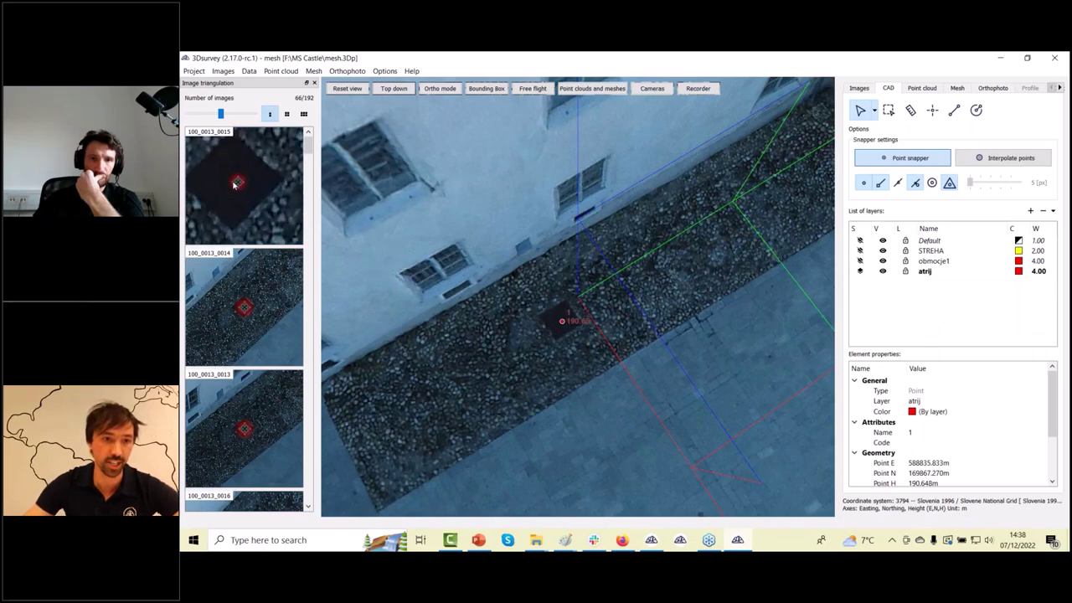
pyautogui.click(232, 181)
pyautogui.scroll(5, 254, 312)
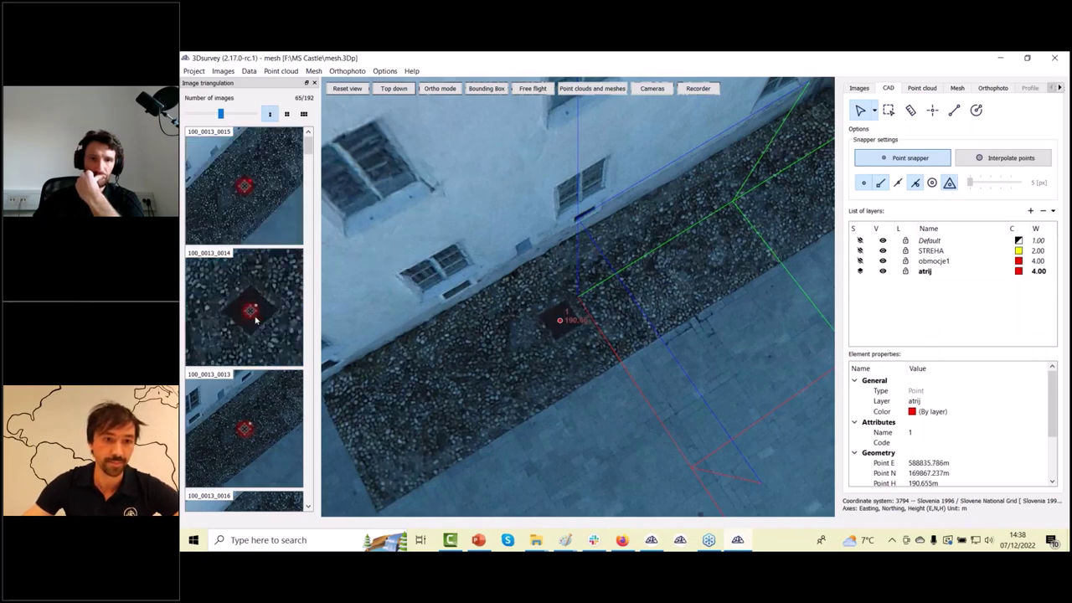
pyautogui.click(254, 311)
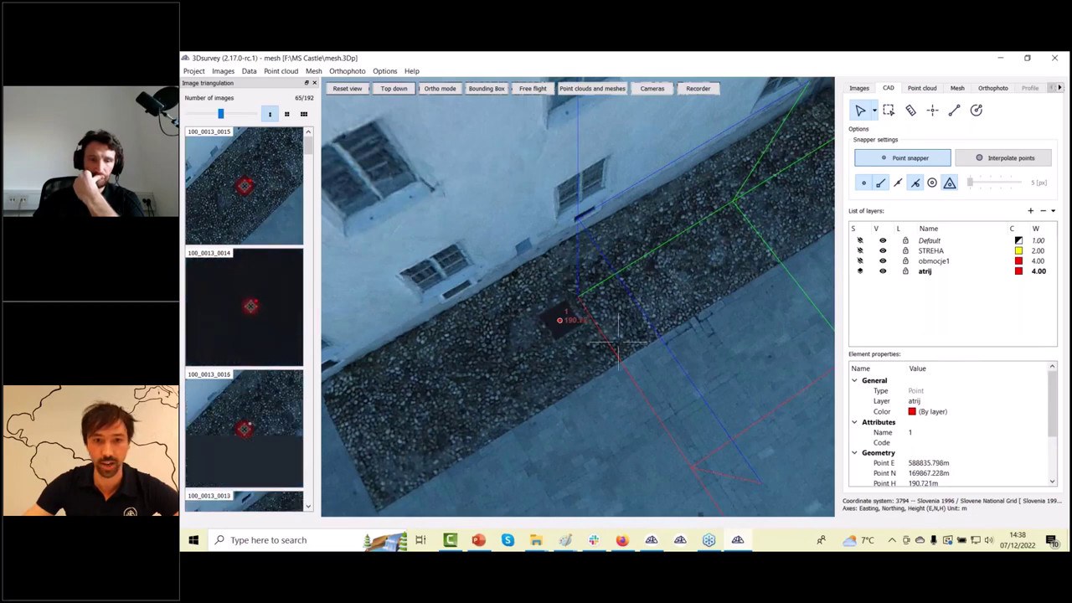
pyautogui.click(932, 110)
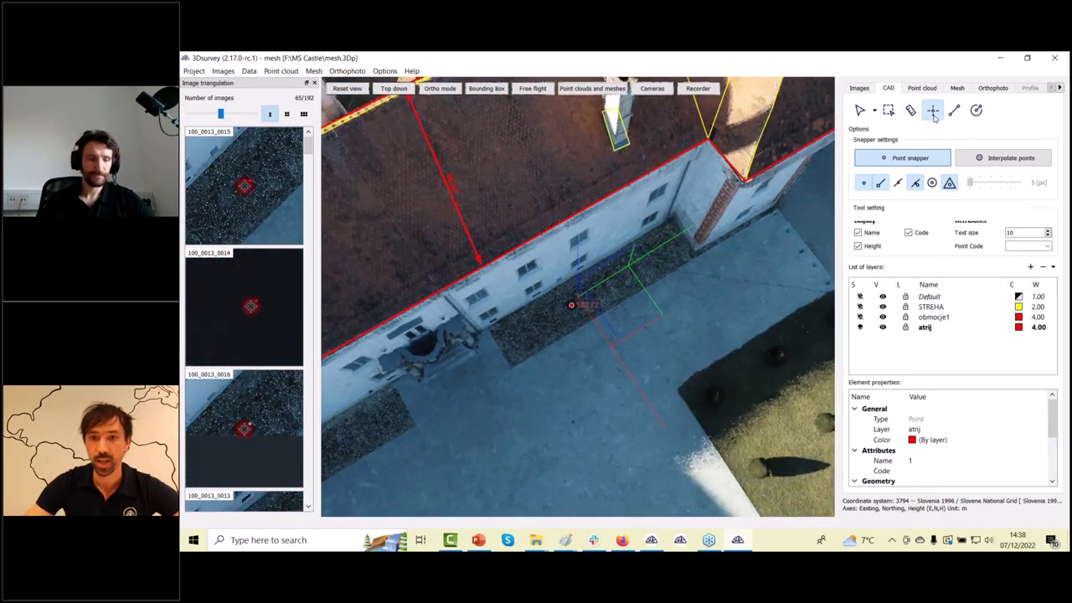
# Place point 2 at the lawn corner, about 190.43 m, and select it to check
pyautogui.click(680, 381)
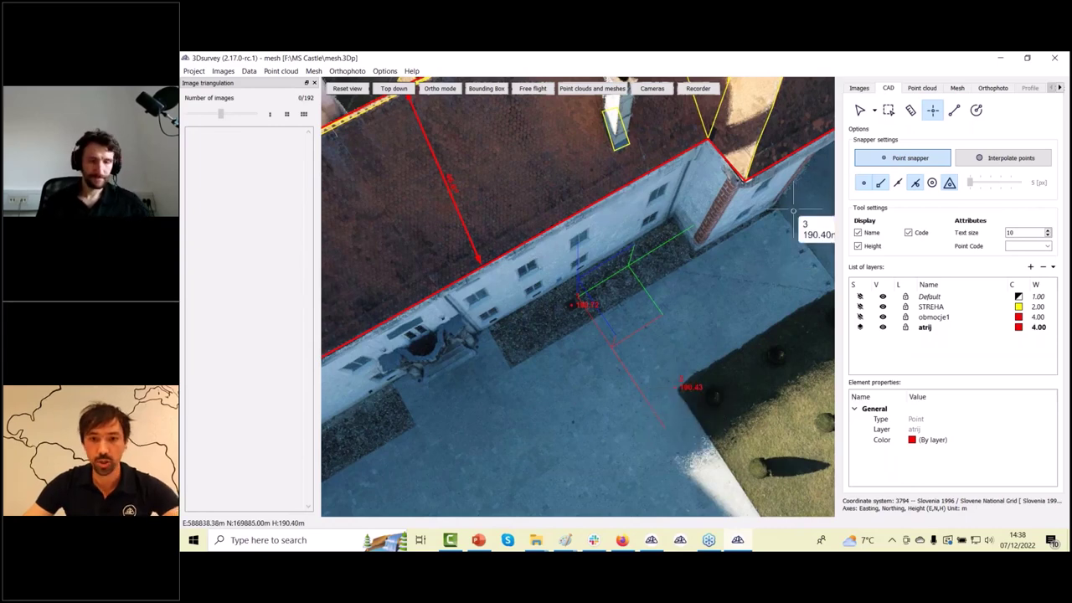
pyautogui.press('Escape')
pyautogui.click(685, 386)
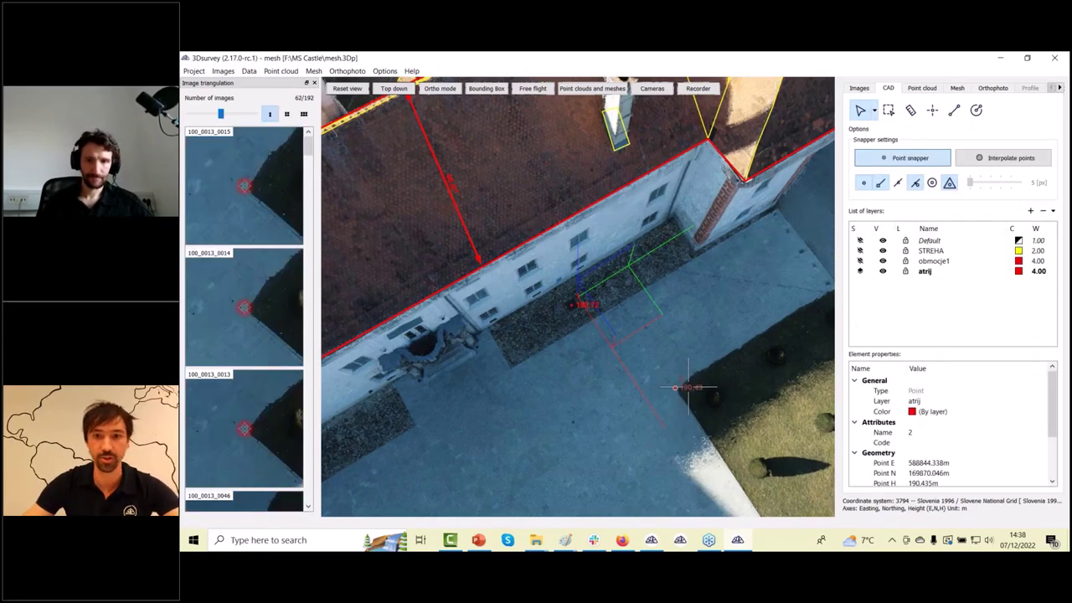
pyautogui.click(955, 111)
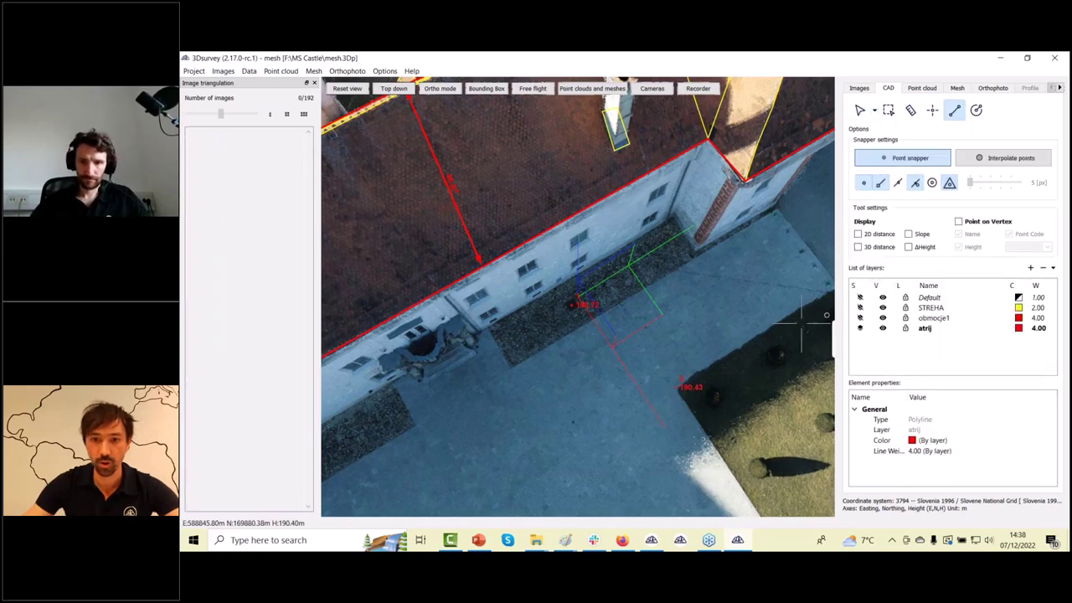
# Draw a three-vertex polyline along the lawn edge through point 2 to the courtyard edge
pyautogui.moveTo(706, 319); pyautogui.dragTo(638, 325, button='middle')
pyautogui.click(769, 299)
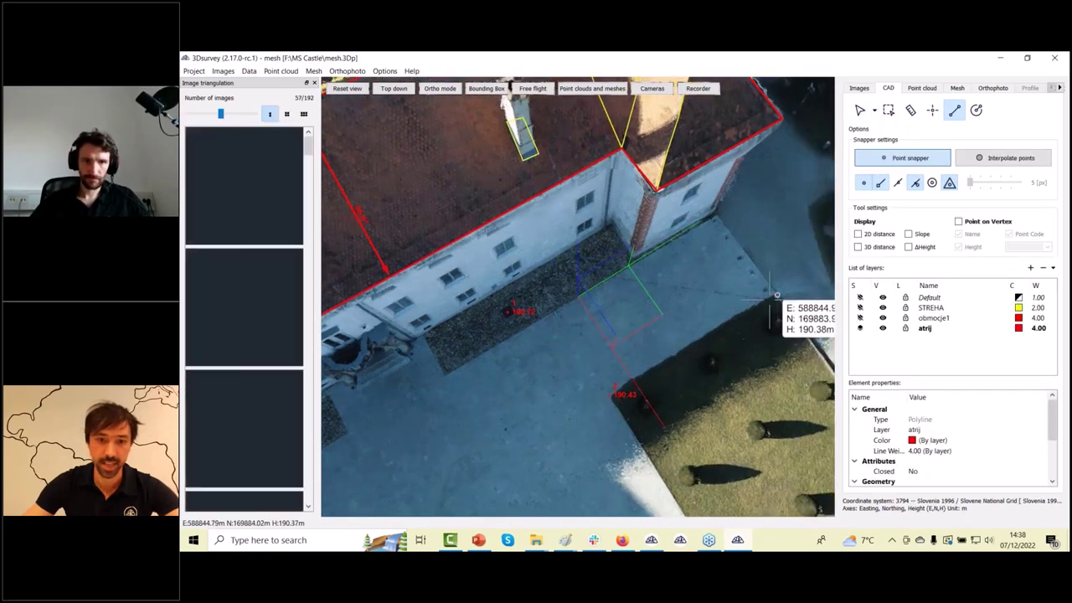
pyautogui.click(614, 394)
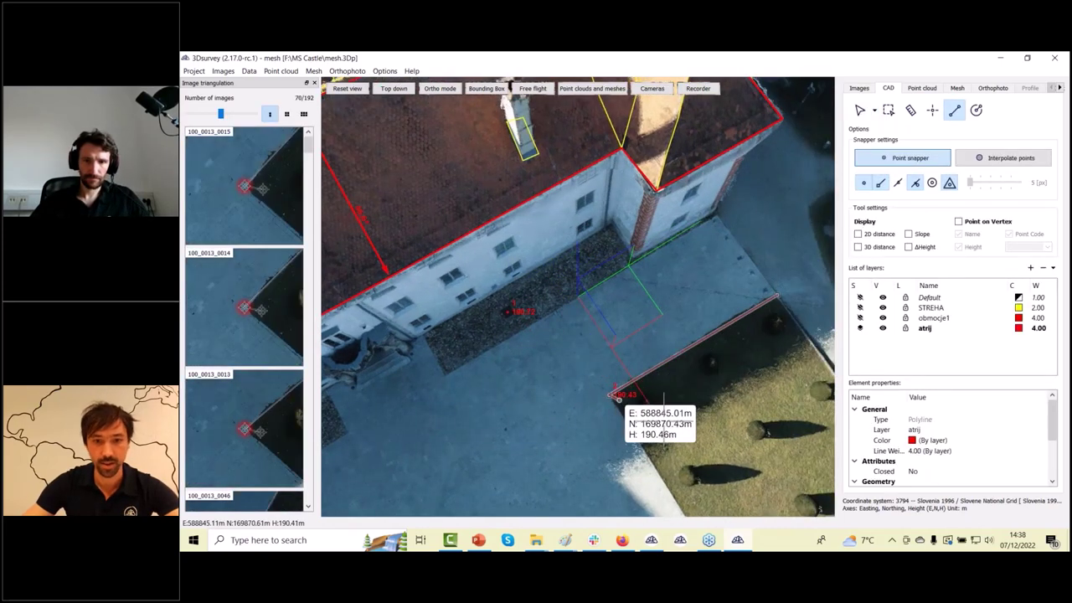
pyautogui.click(681, 507)
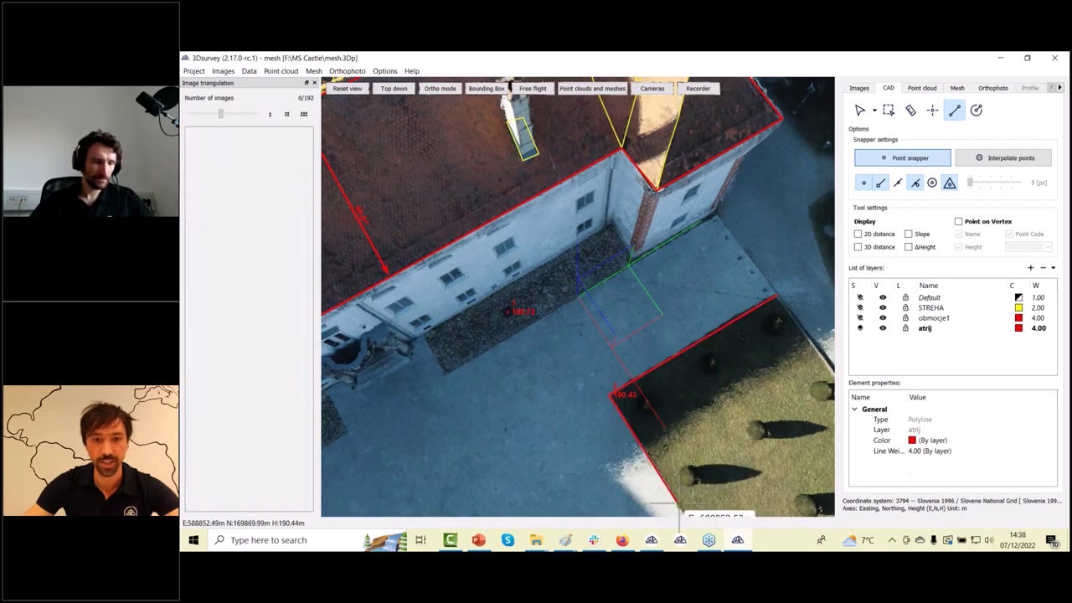
pyautogui.click(932, 110)
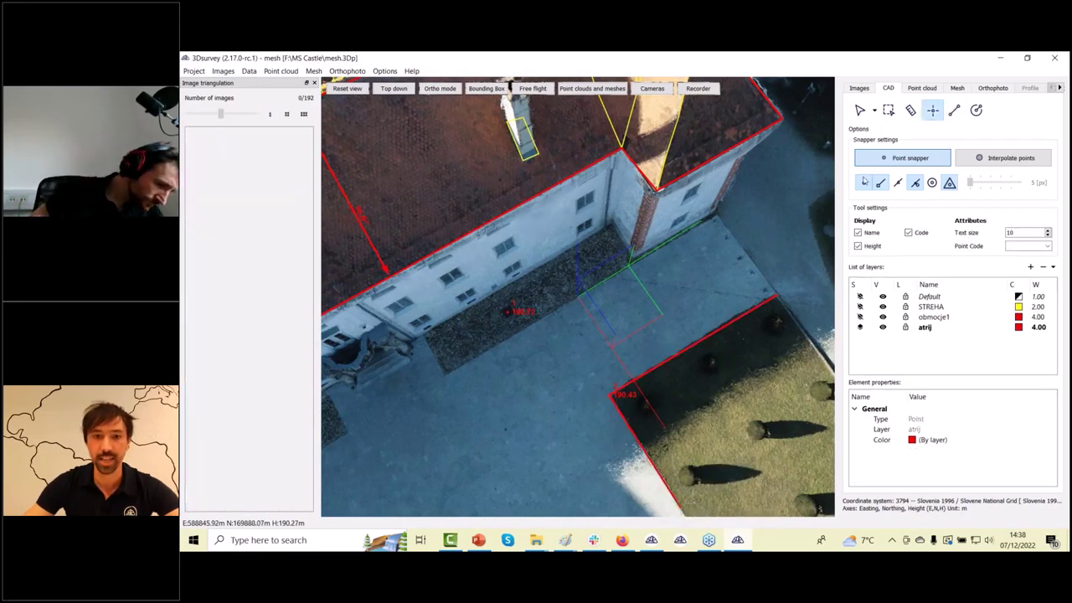
# Place point 3 on the courtyard pavement at about 190.51 m and inspect its coordinates
pyautogui.click(660, 294)
pyautogui.press('Escape')
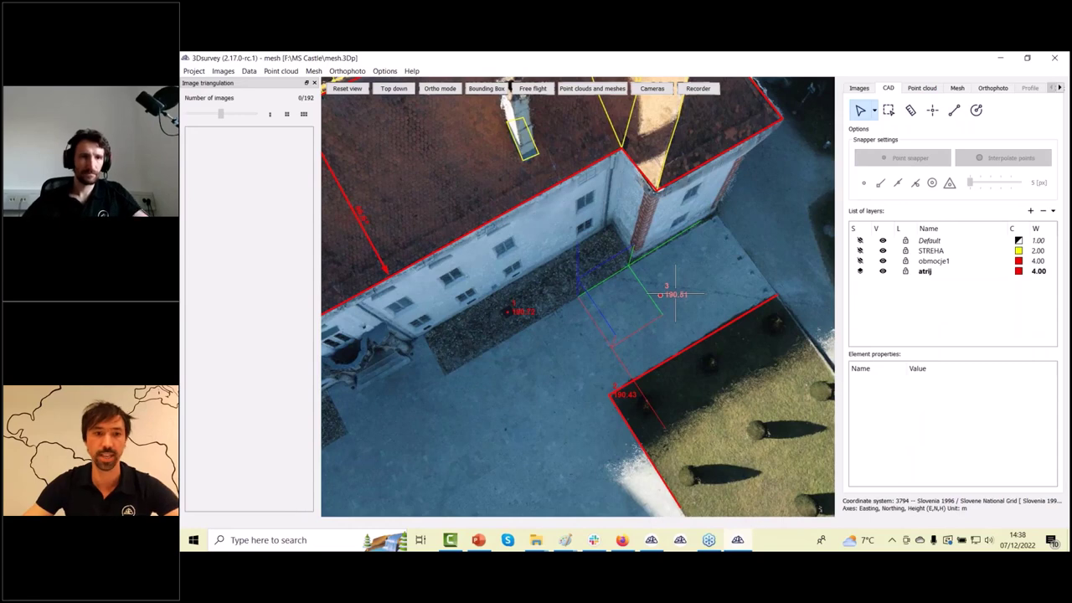
pyautogui.click(675, 294)
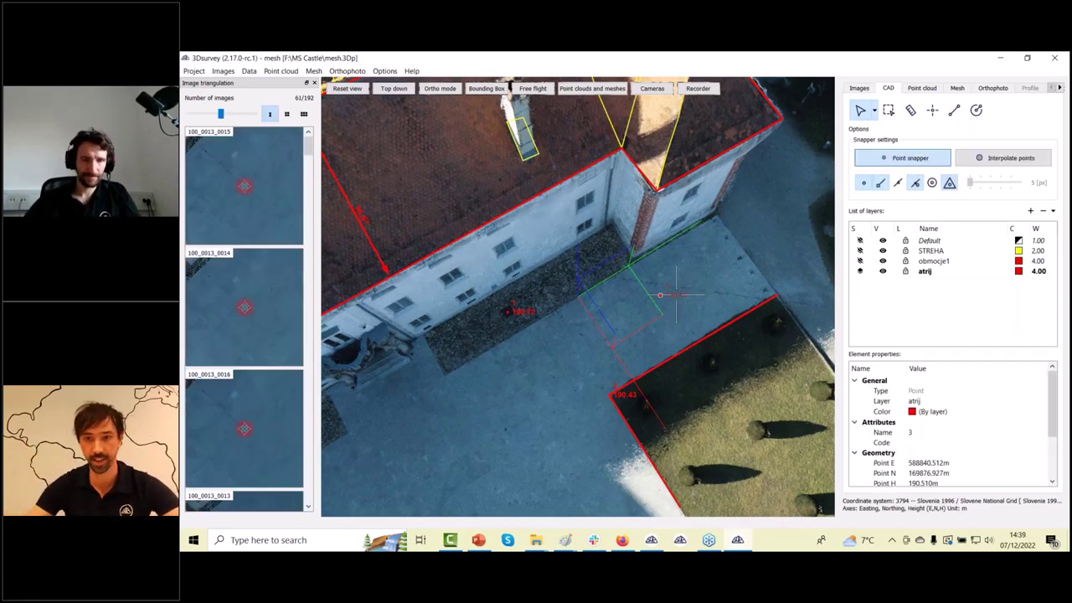
pyautogui.press('Escape')
pyautogui.scroll(-1, 568, 297)
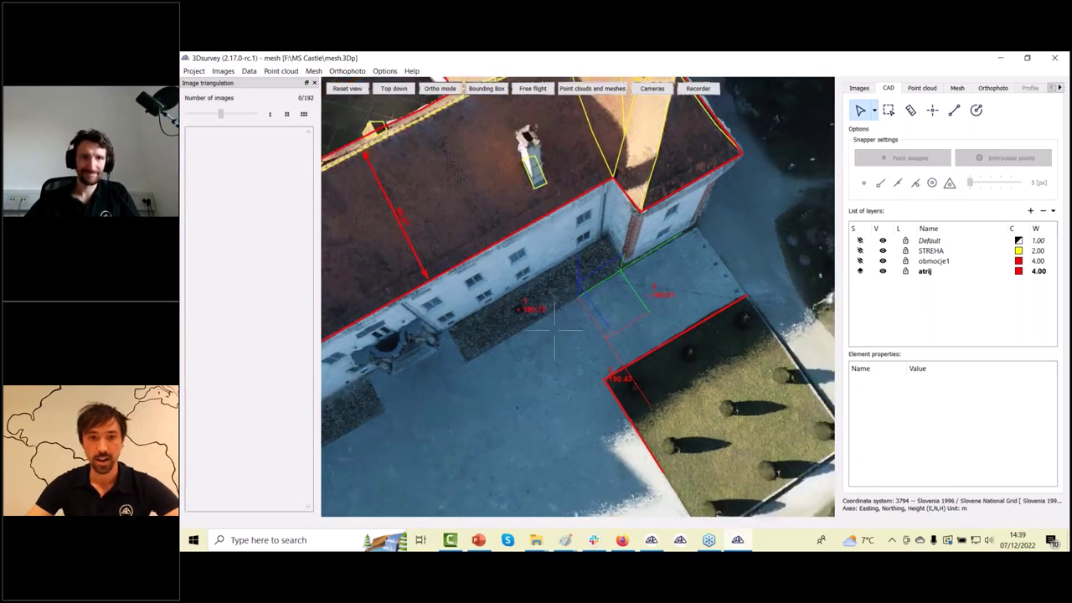
pyautogui.scroll(-3, 555, 331)
pyautogui.moveTo(555, 335); pyautogui.dragTo(546, 379)
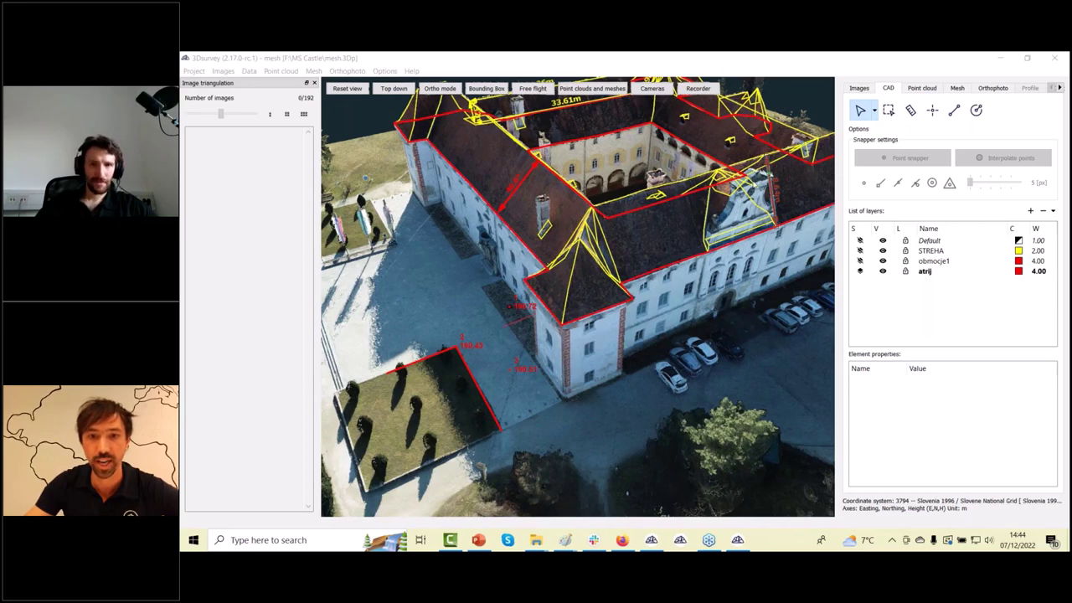
# Draw a circle of radius 3.783 m on the pavement beside the building
pyautogui.click(976, 110)
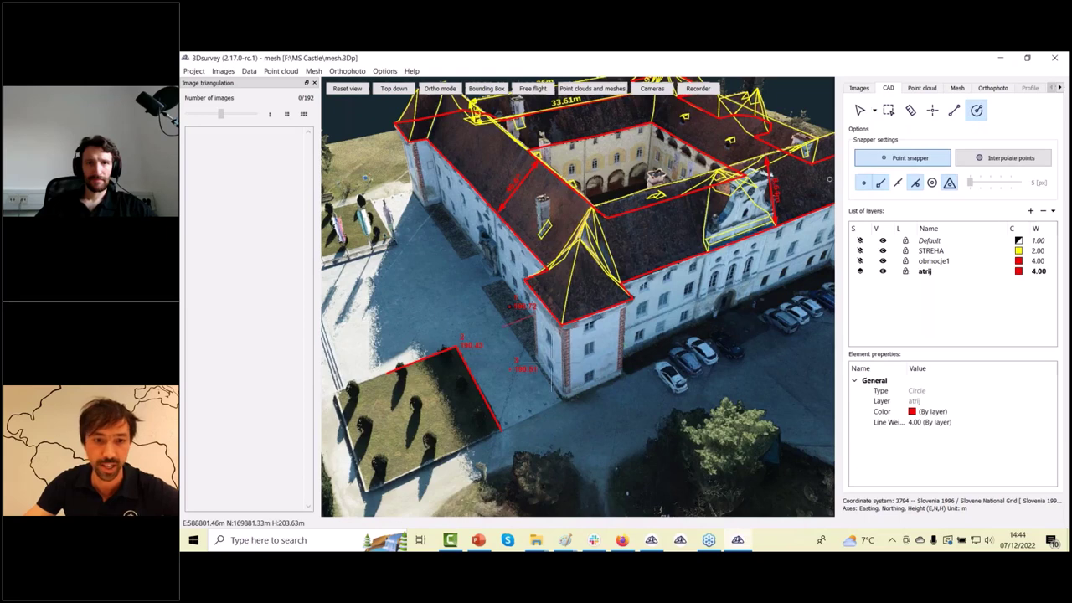
pyautogui.click(444, 299)
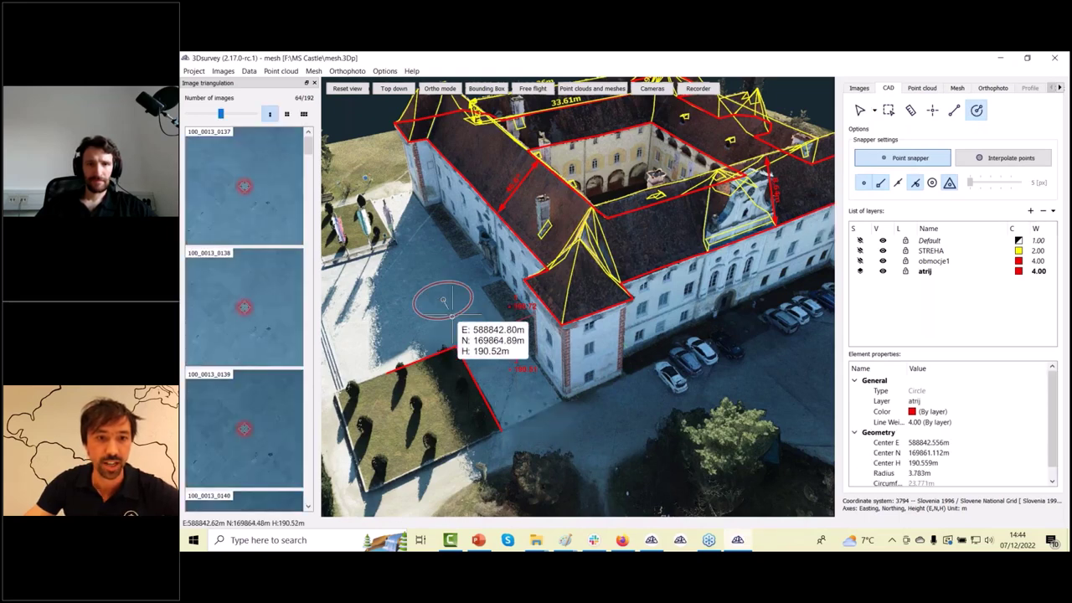
pyautogui.click(457, 319)
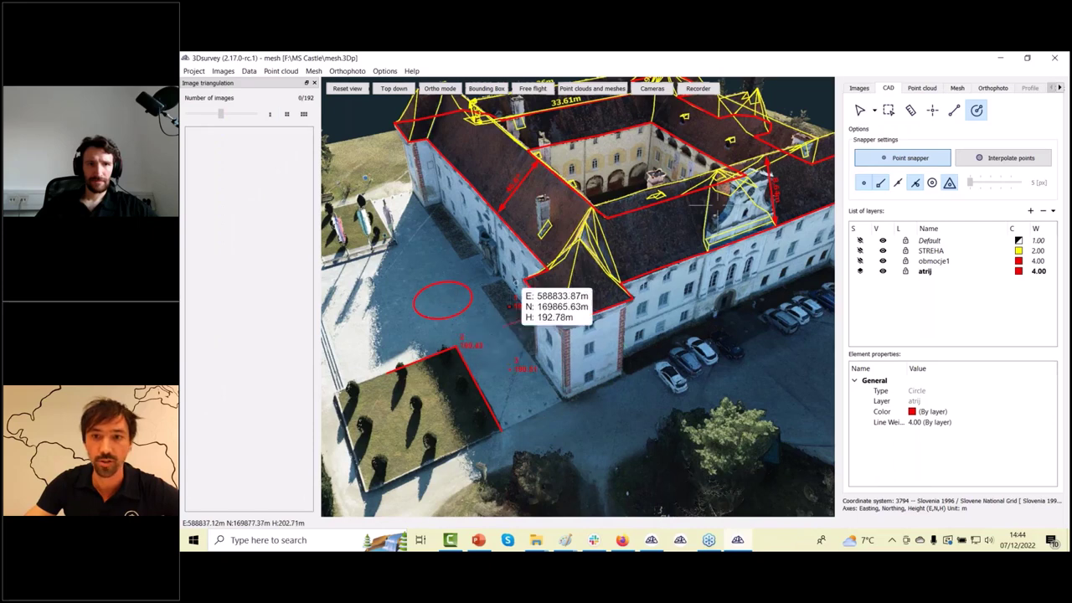
# Shift the circle's centre to match the aerial photo, at about 190.57 m height
pyautogui.click(861, 110)
pyautogui.click(472, 297)
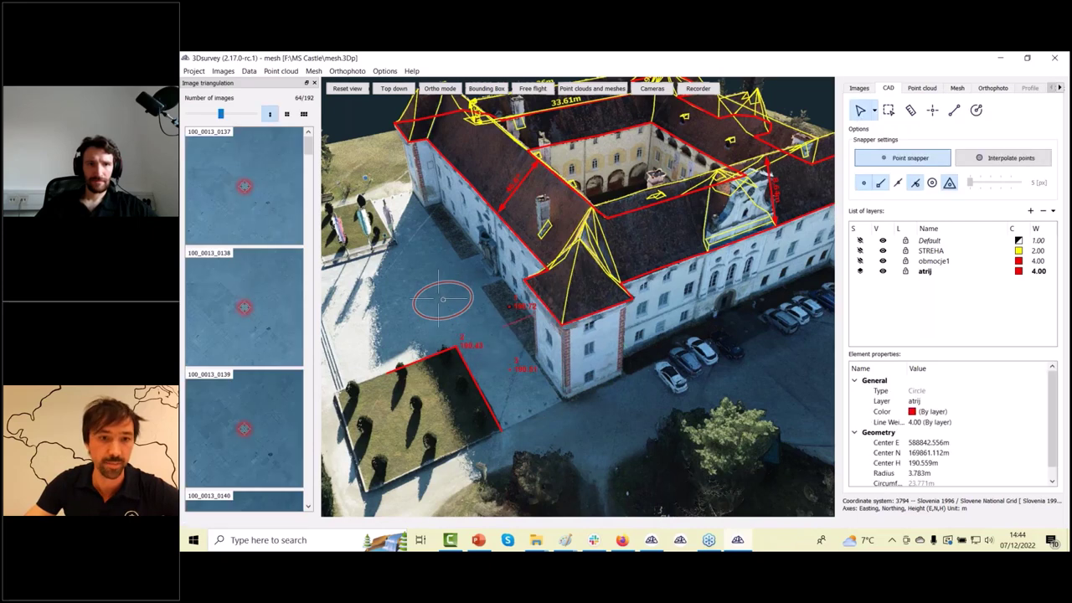
pyautogui.moveTo(252, 192)
pyautogui.mouseDown()
pyautogui.moveTo(259, 182)
pyautogui.moveTo(242, 192)
pyautogui.moveTo(248, 182)
pyautogui.moveTo(261, 184)
pyautogui.mouseUp()
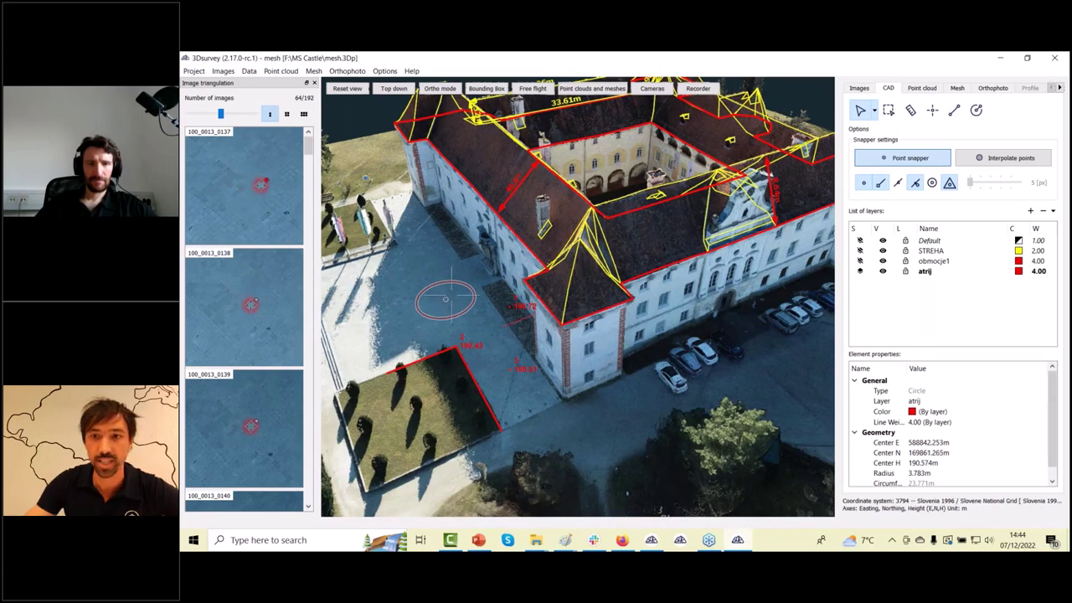
pyautogui.click(954, 110)
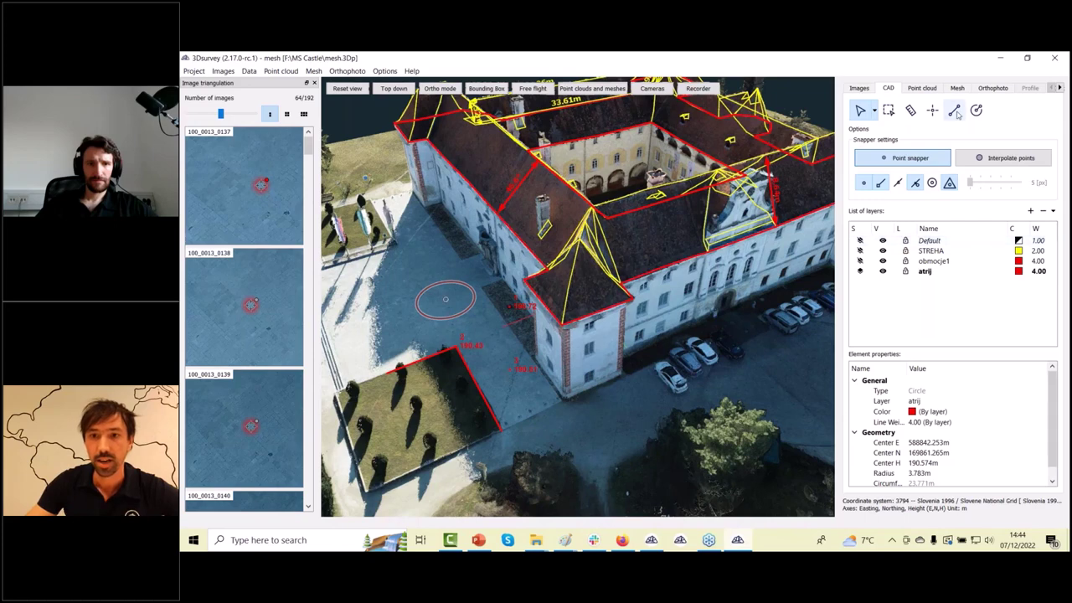
# Draw a curving red polyline across the pavement toward the lawn corner, then stop drawing
pyautogui.click(570, 435)
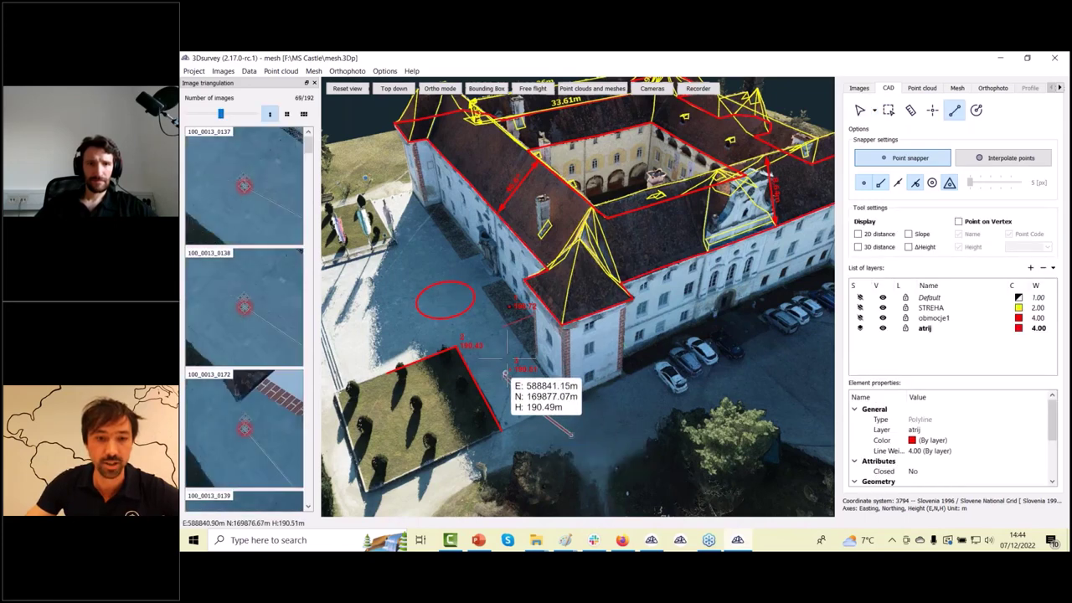
pyautogui.click(449, 329)
pyautogui.click(422, 334)
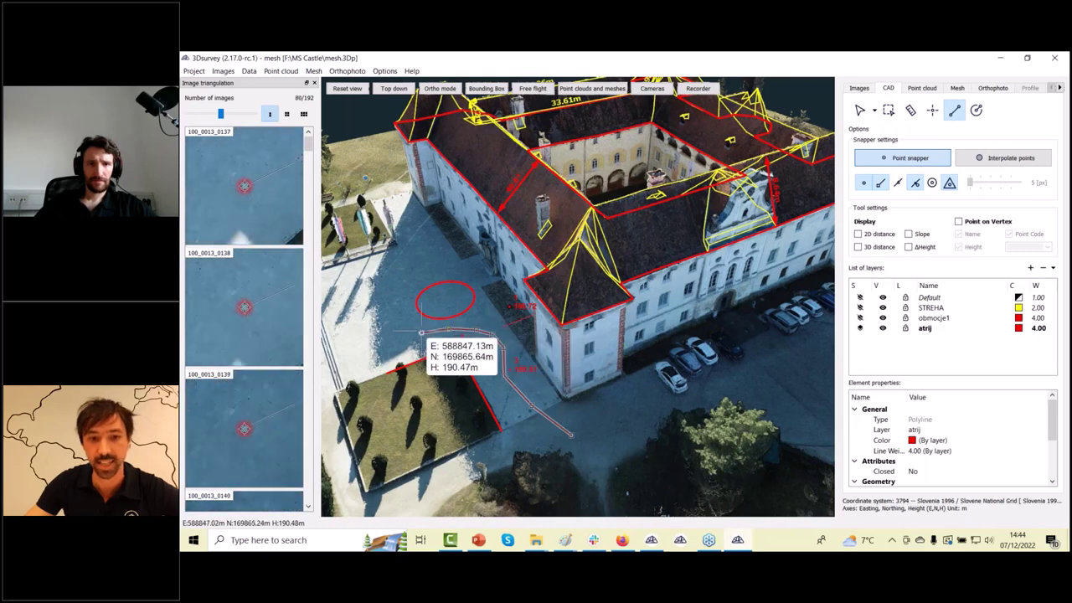
pyautogui.click(404, 341)
pyautogui.doubleClick(403, 342)
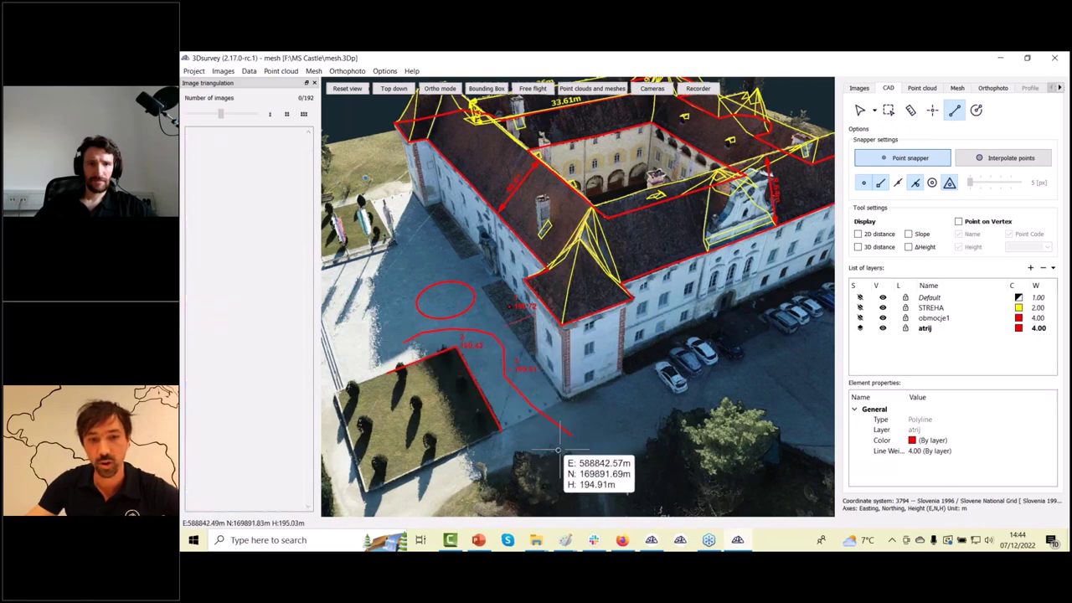
pyautogui.click(954, 112)
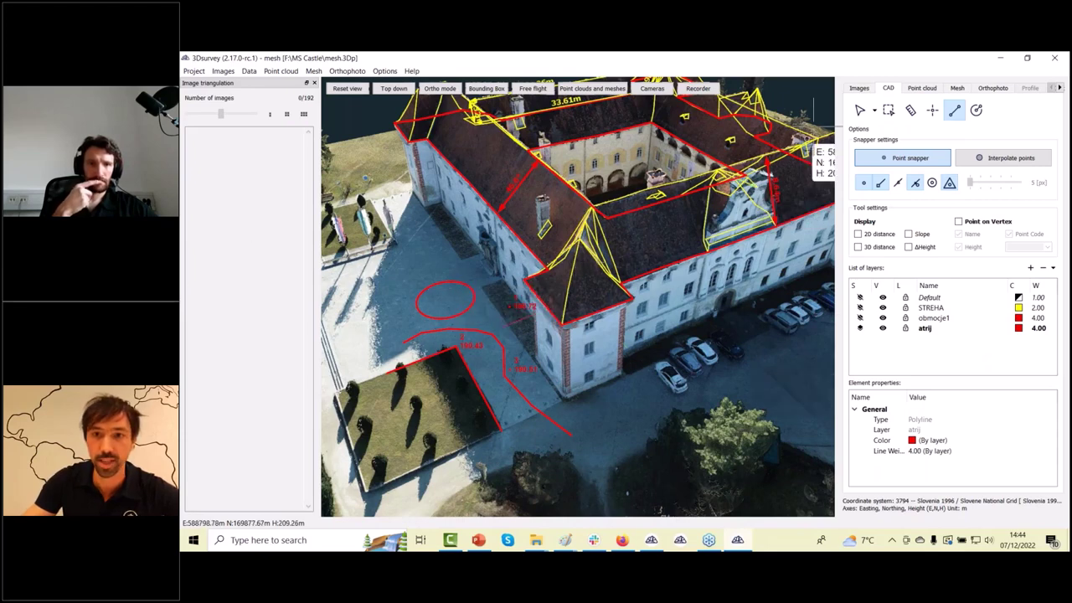
pyautogui.press('Escape')
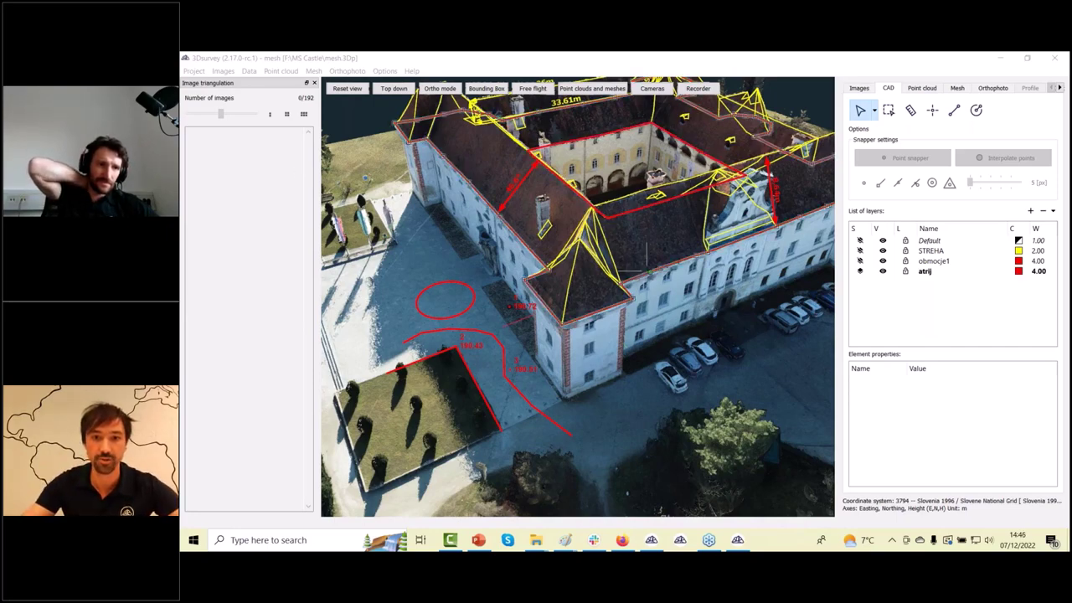
pyautogui.moveTo(618, 269); pyautogui.dragTo(560, 335)
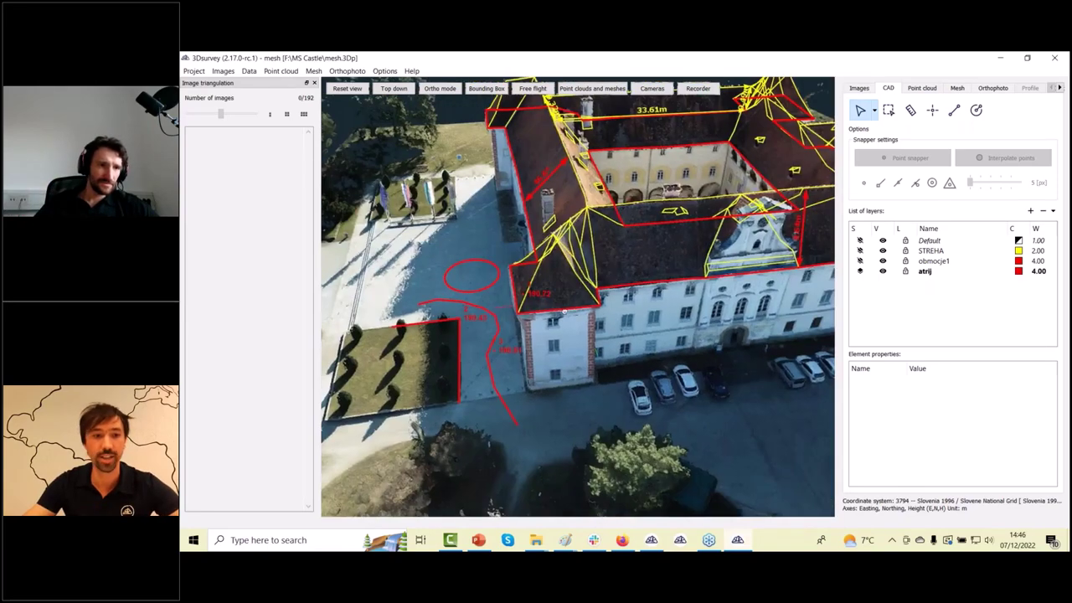
pyautogui.moveTo(553, 350); pyautogui.dragTo(555, 408, button='right')
pyautogui.scroll(1, 561, 411)
pyautogui.moveTo(578, 423); pyautogui.dragTo(570, 389)
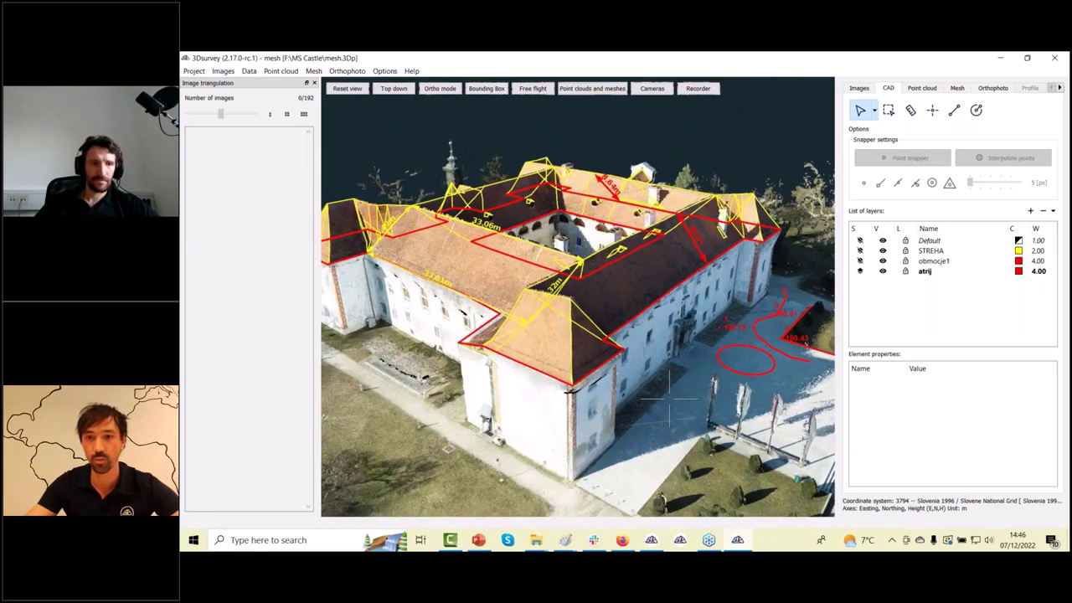
pyautogui.moveTo(663, 413); pyautogui.dragTo(586, 459)
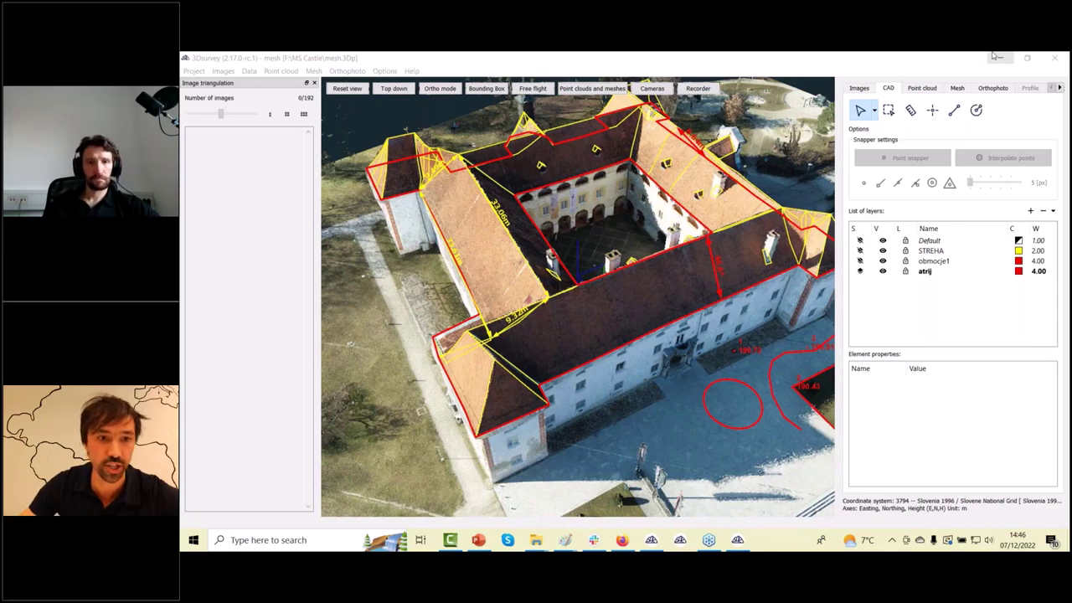
# Start a point-snapped atrij polyline with its first vertex at the building's ground corner
pyautogui.click(954, 110)
pyautogui.moveTo(523, 416); pyautogui.dragTo(557, 398)
pyautogui.scroll(5, 557, 401)
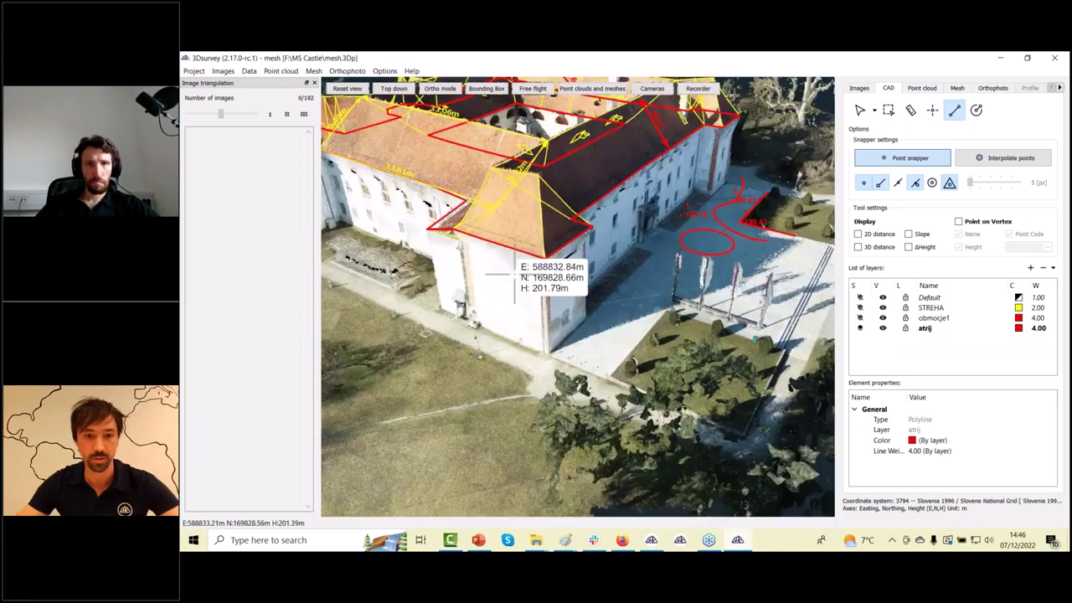
pyautogui.click(514, 417)
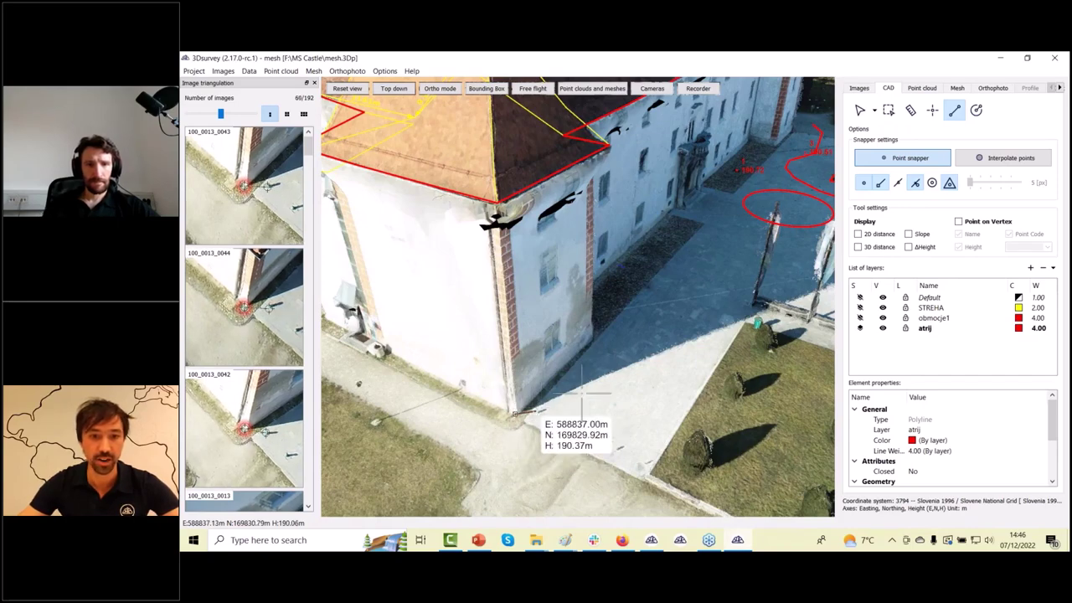
# Enlarge the photo panel and scroll the triangulation list up to image 100_0013_0013
pyautogui.moveTo(584, 405); pyautogui.dragTo(337, 340)
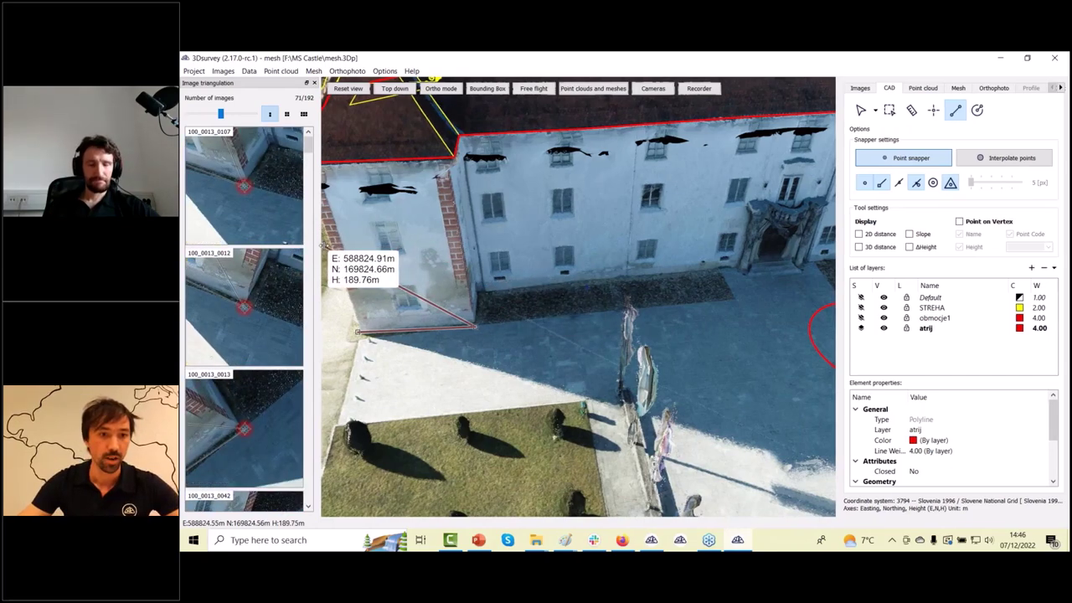
pyautogui.moveTo(318, 243); pyautogui.dragTo(400, 243)
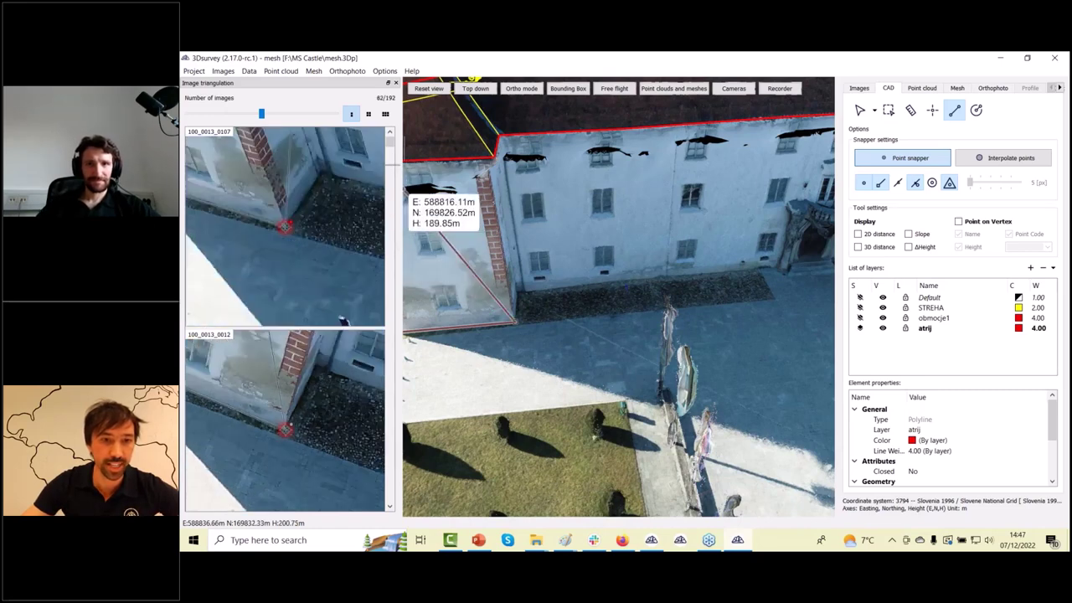
pyautogui.moveTo(390, 144); pyautogui.dragTo(390, 153)
pyautogui.scroll(-1, 294, 289)
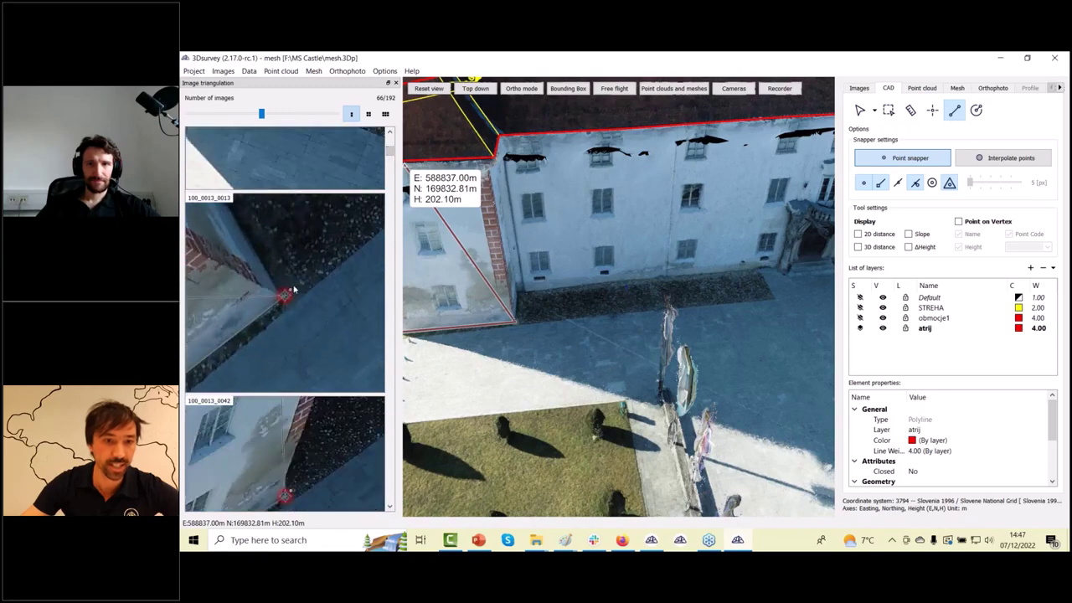
pyautogui.moveTo(475, 381)
pyautogui.mouseDown()
pyautogui.moveTo(495, 392)
pyautogui.moveTo(465, 370)
pyautogui.mouseUp()
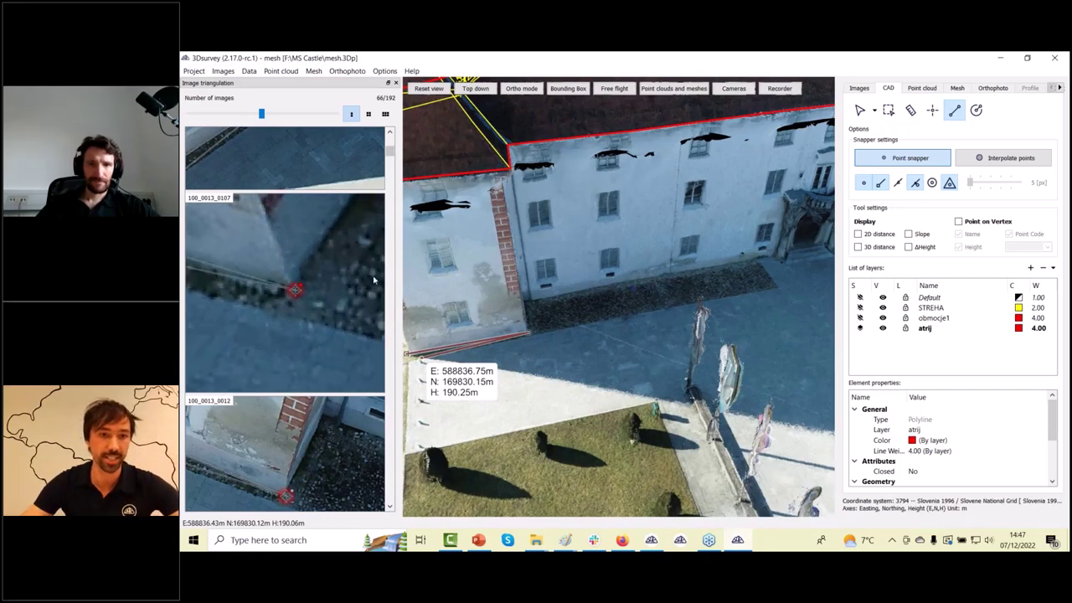
pyautogui.moveTo(390, 151); pyautogui.dragTo(389, 139)
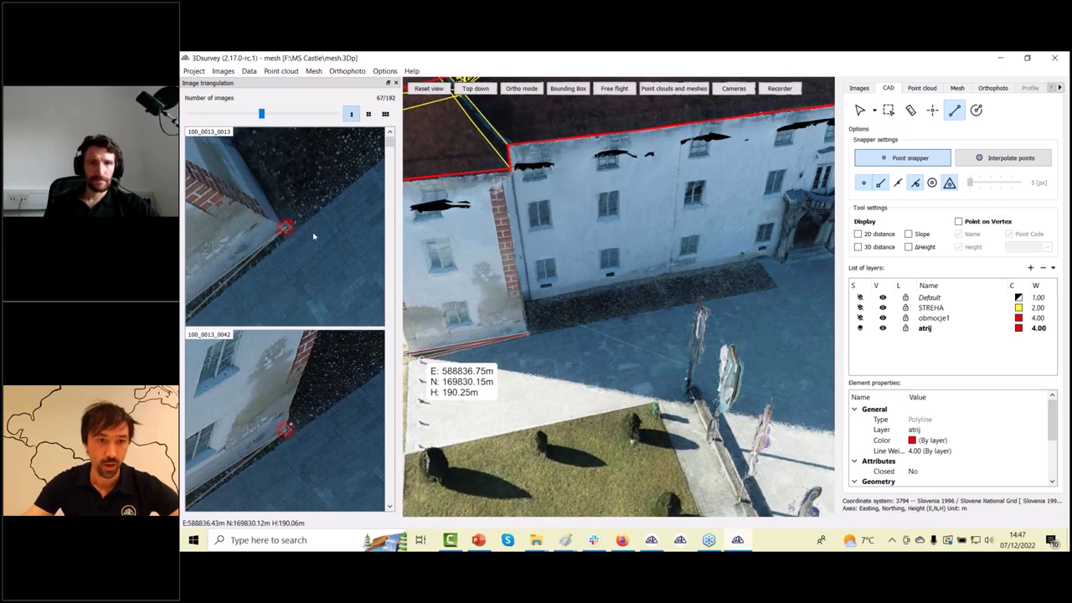
# Dismiss the observation's context menu without deleting, then zoom the top thumbnail onto the marker
pyautogui.rightClick(286, 227)
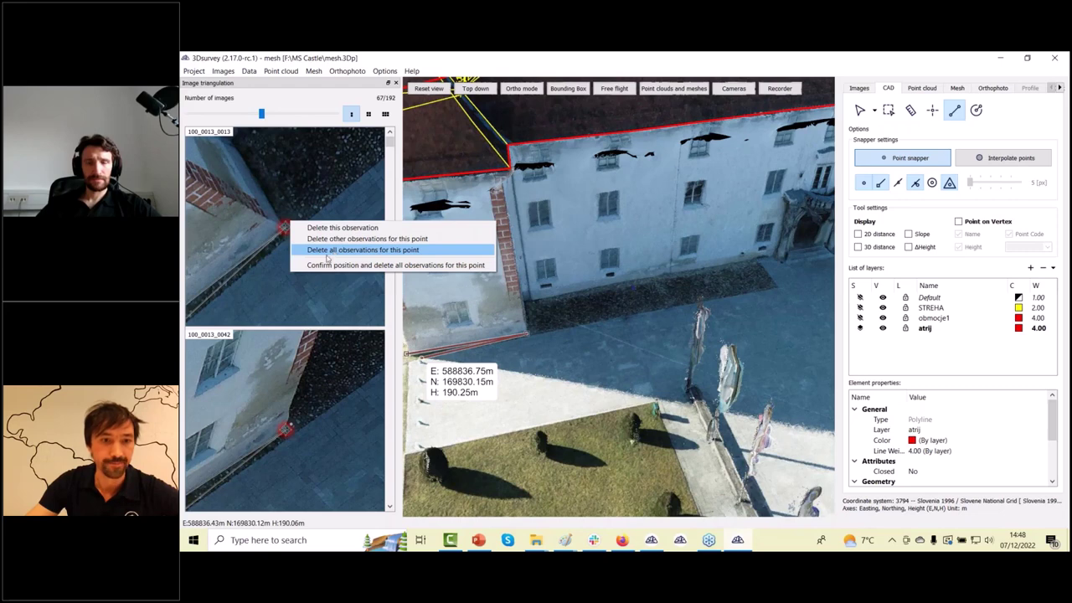
pyautogui.click(323, 201)
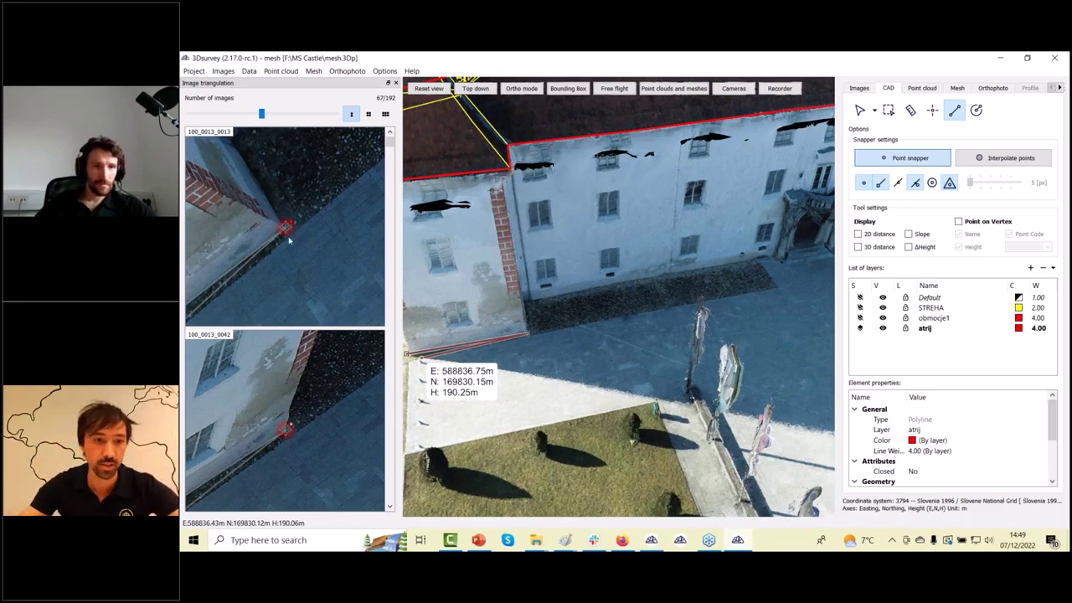
pyautogui.scroll(3, 289, 241)
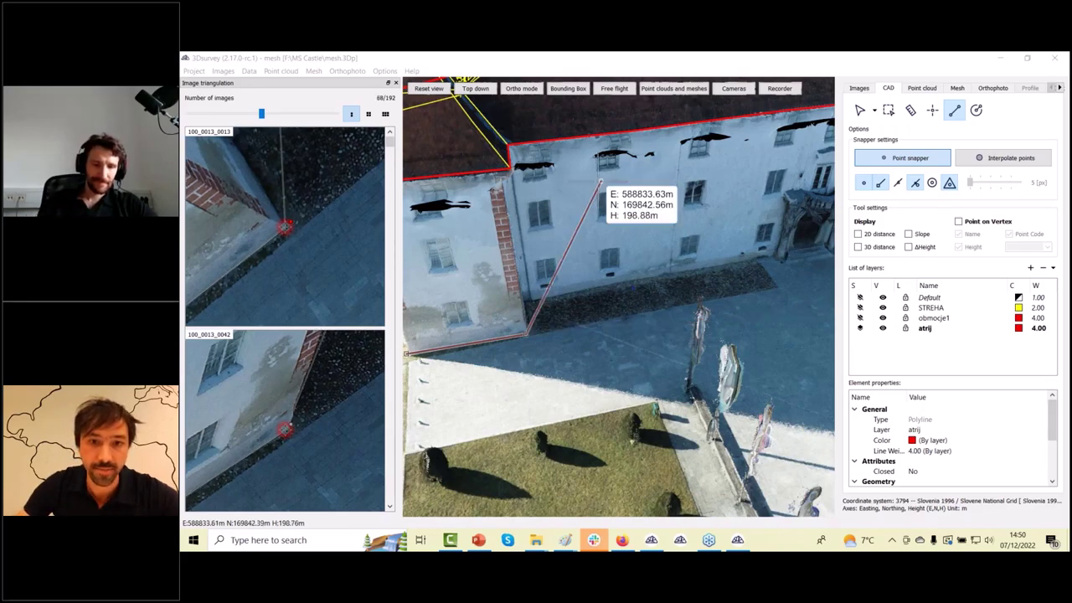
# Finish the red wall-edge polyline at the building corner
pyautogui.moveTo(658, 167)
pyautogui.mouseDown()
pyautogui.moveTo(737, 188)
pyautogui.moveTo(674, 181)
pyautogui.mouseUp()
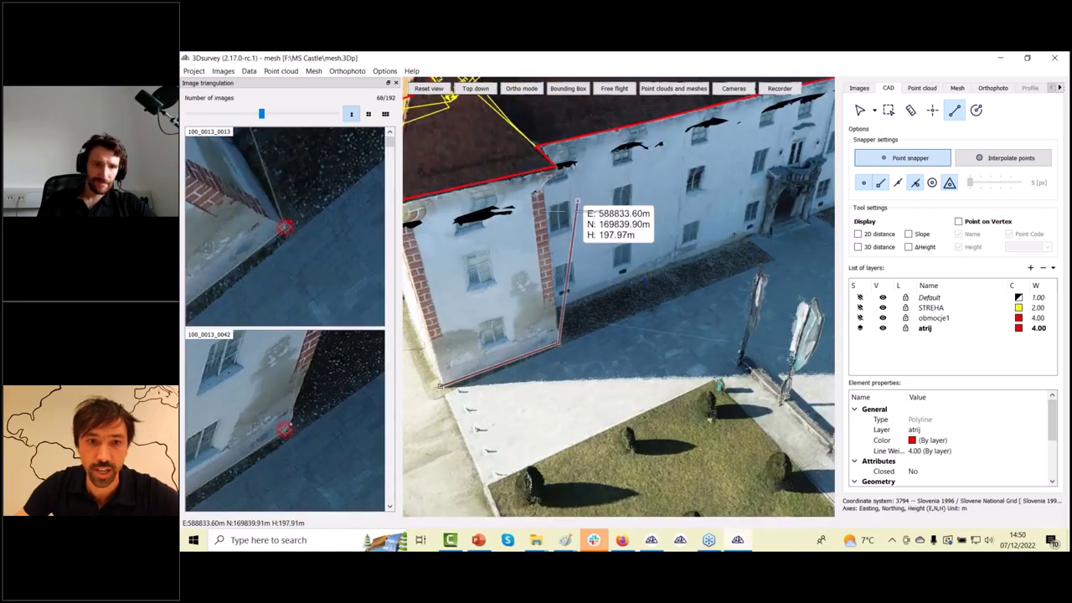
pyautogui.rightClick(575, 203)
pyautogui.moveTo(490, 269); pyautogui.dragTo(494, 319)
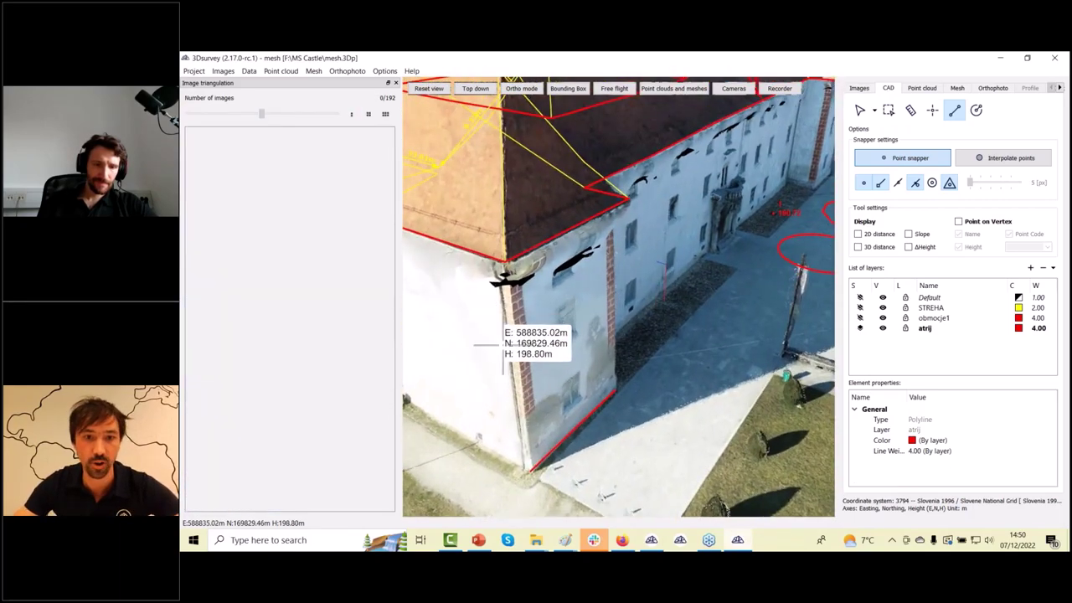
# Orbit along the building and display the castle as the 22,338,737-point cloud
pyautogui.scroll(3, 503, 308)
pyautogui.moveTo(504, 310); pyautogui.dragTo(601, 444, button='right')
pyautogui.scroll(-6, 607, 385)
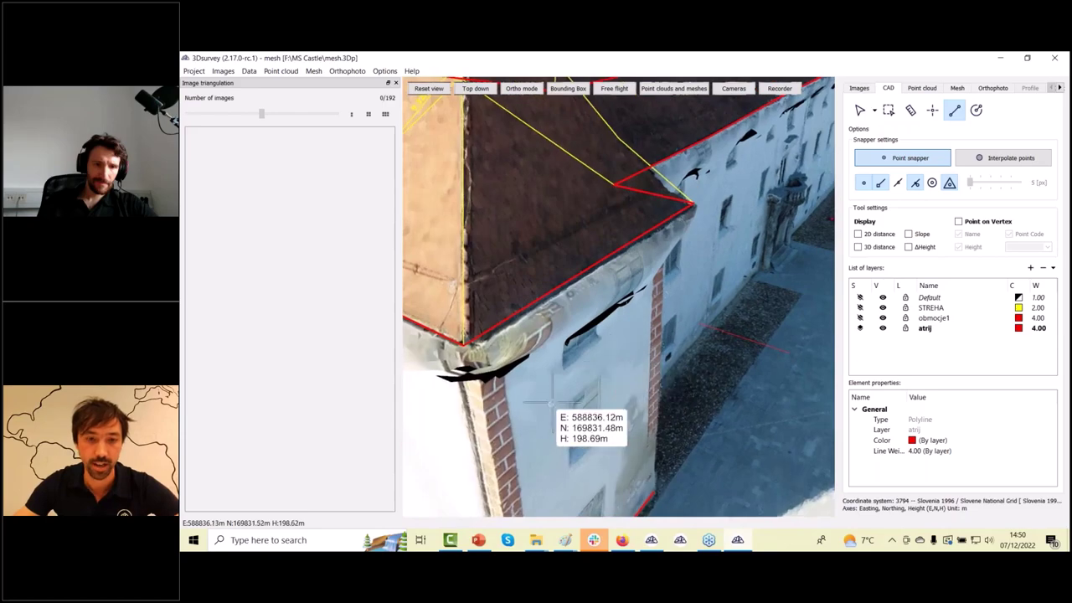
pyautogui.moveTo(567, 358); pyautogui.dragTo(548, 473, button='right')
pyautogui.moveTo(571, 390); pyautogui.dragTo(574, 369)
pyautogui.moveTo(566, 246); pyautogui.dragTo(573, 377)
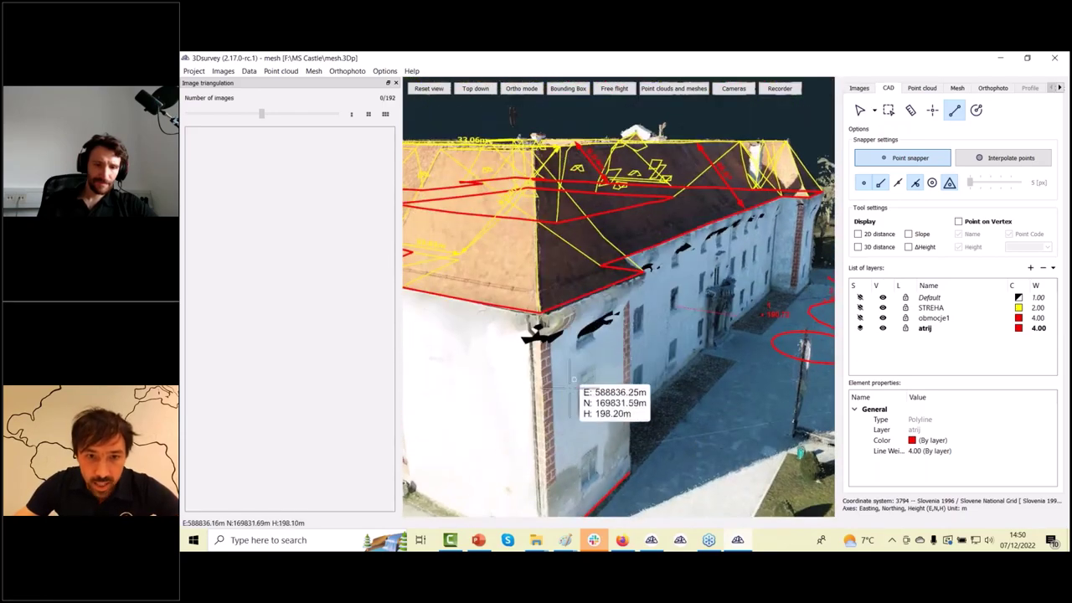
pyautogui.click(923, 88)
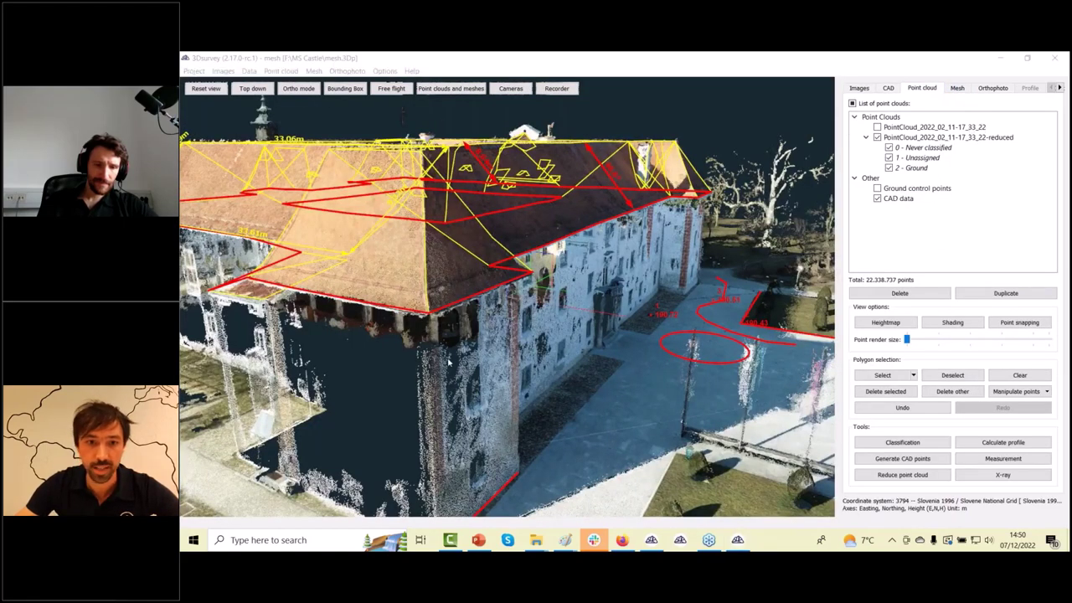
# Increase the point render size so the castle cloud shows much larger points
pyautogui.click(493, 305)
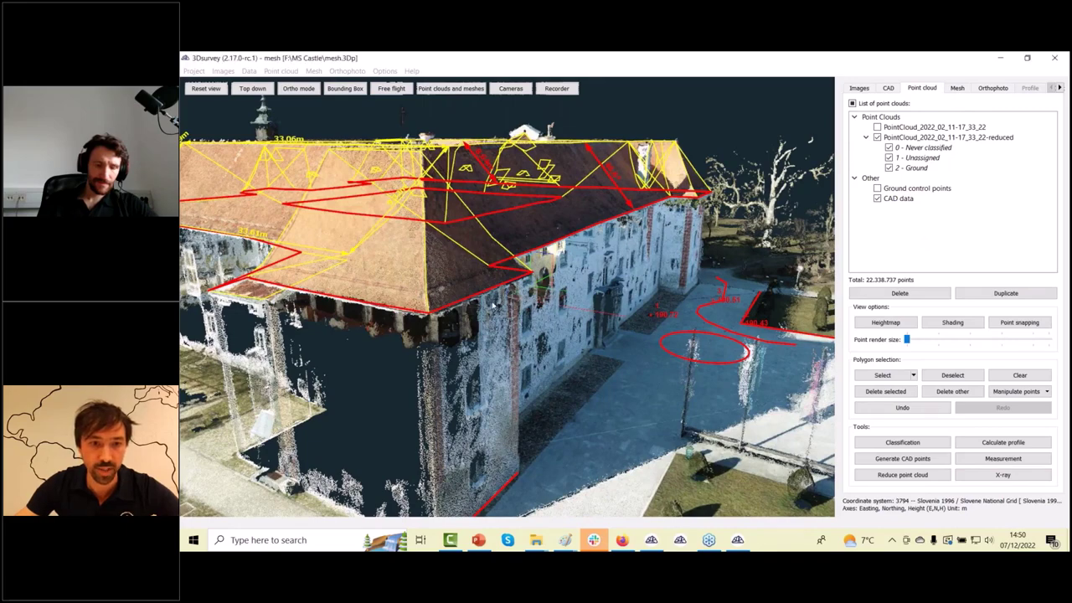
pyautogui.scroll(2, 493, 306)
pyautogui.moveTo(470, 335); pyautogui.dragTo(469, 304)
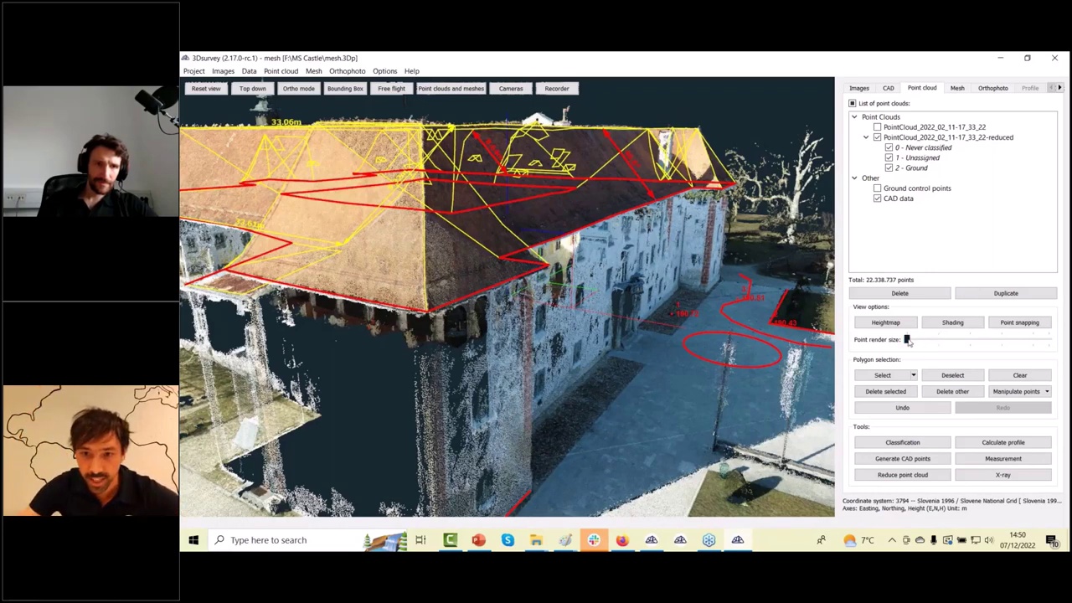
pyautogui.moveTo(907, 340); pyautogui.dragTo(1001, 339)
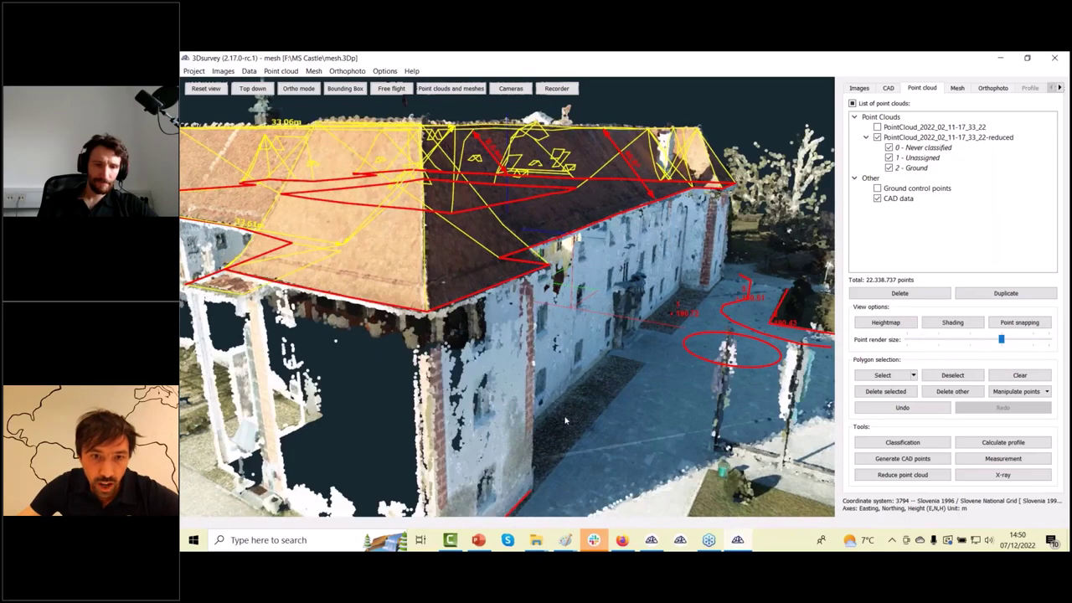
pyautogui.moveTo(564, 419); pyautogui.dragTo(393, 348)
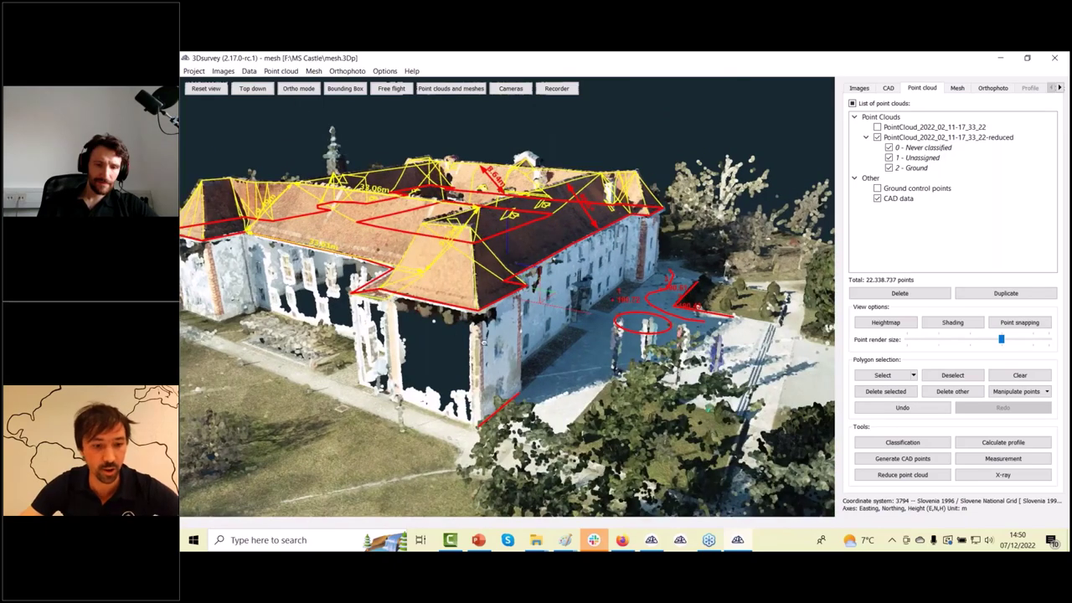
# Orbit around the facade and arcade, then show the mesh list with the 2,000,000-triangle mesh
pyautogui.moveTo(484, 342); pyautogui.dragTo(589, 379)
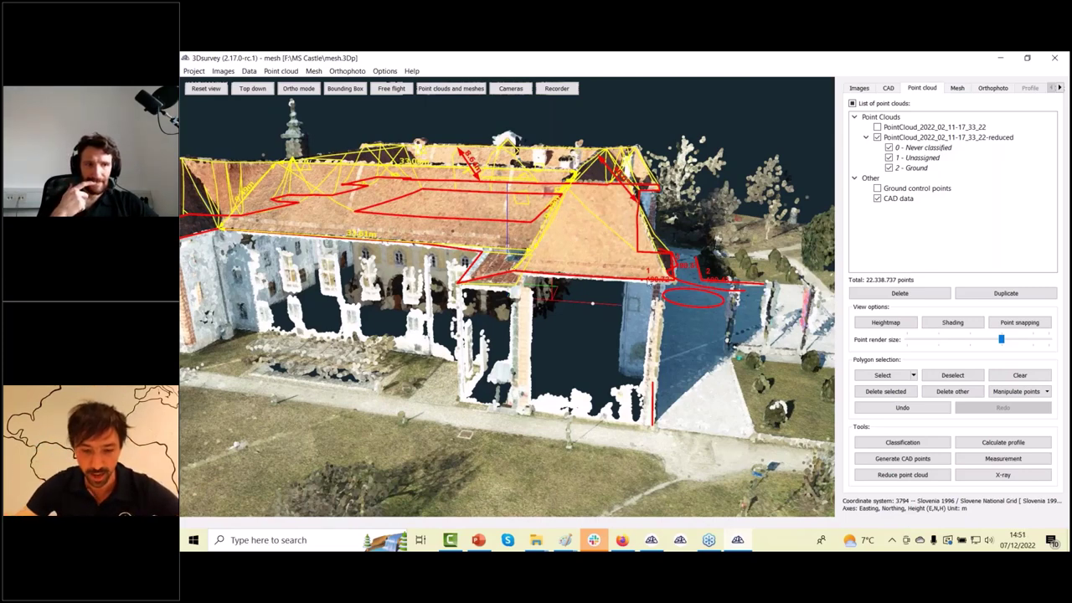
pyautogui.moveTo(615, 282); pyautogui.dragTo(537, 324)
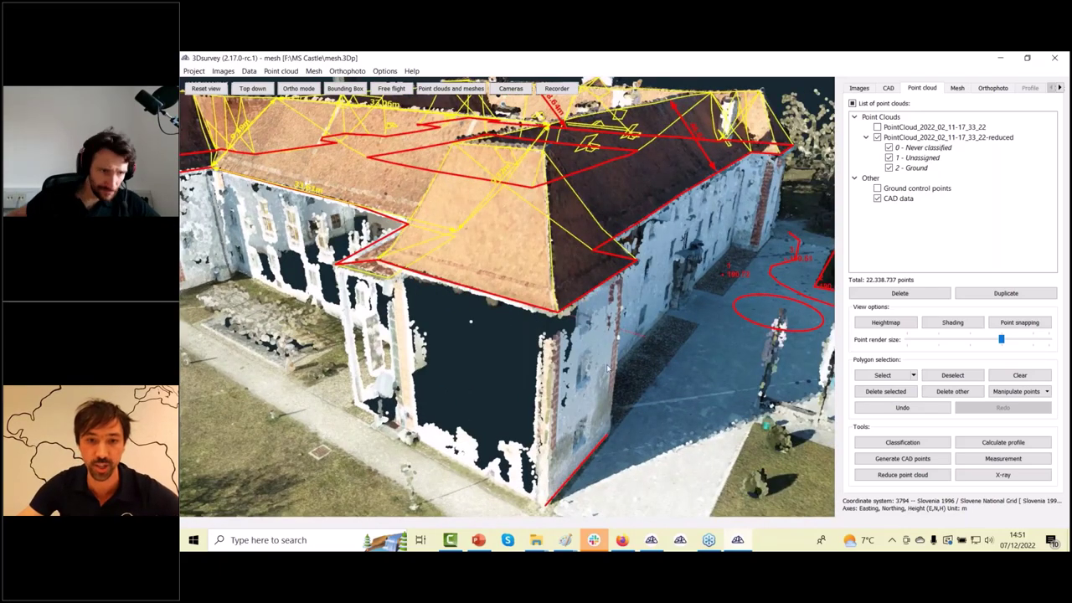
pyautogui.scroll(4, 589, 325)
pyautogui.moveTo(590, 325); pyautogui.dragTo(759, 216)
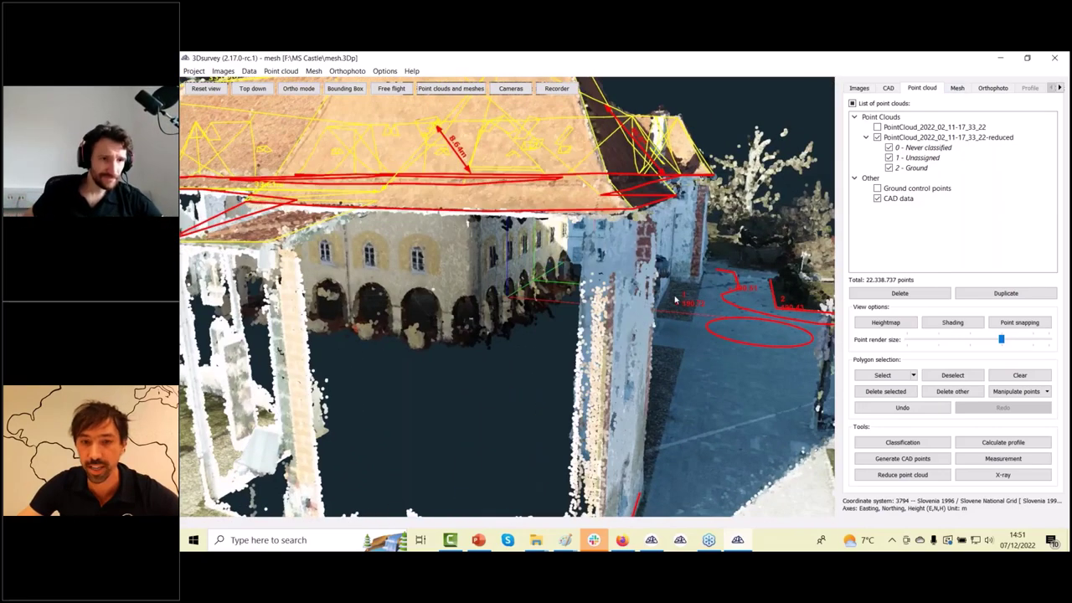
pyautogui.scroll(2, 677, 300)
pyautogui.click(958, 88)
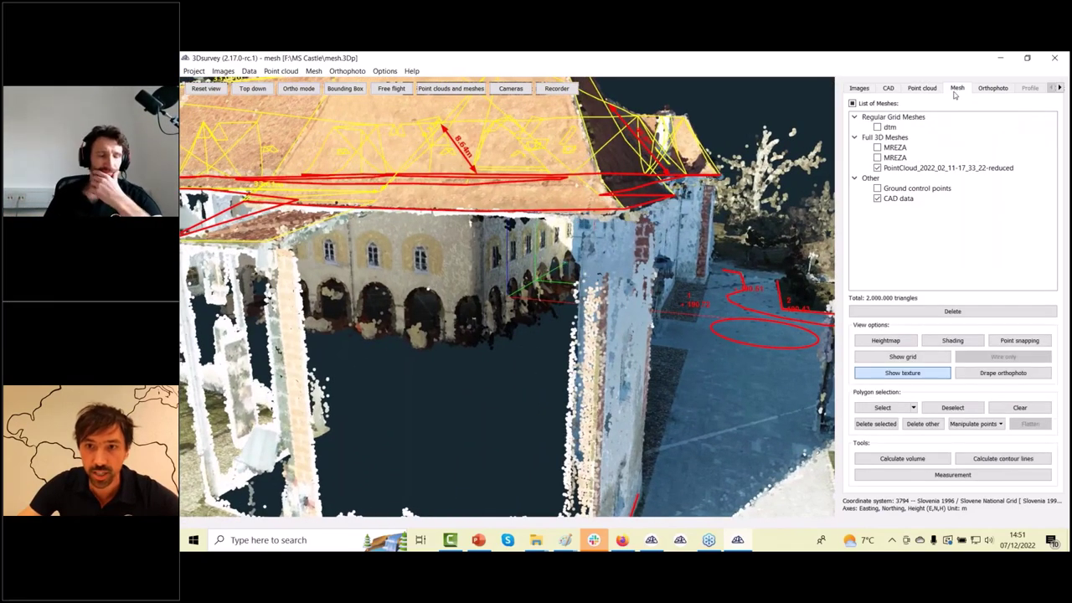
# Outline the roof-corner gutter with a four-point polygon selection on the textured mesh
pyautogui.moveTo(671, 270); pyautogui.dragTo(858, 327)
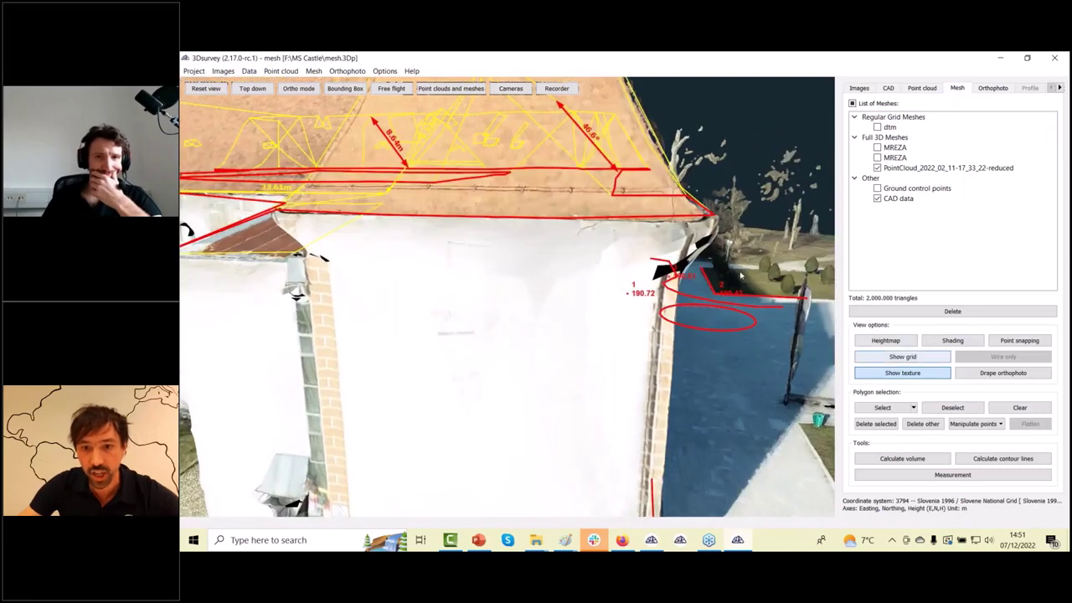
pyautogui.click(881, 408)
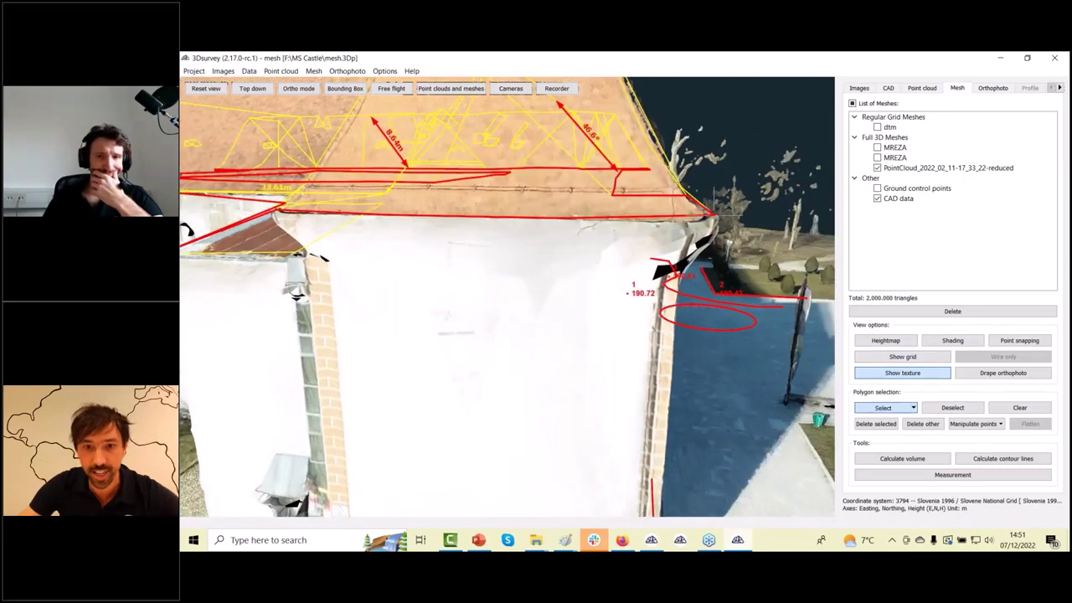
pyautogui.click(715, 216)
pyautogui.click(688, 237)
pyautogui.click(679, 280)
pyautogui.click(693, 286)
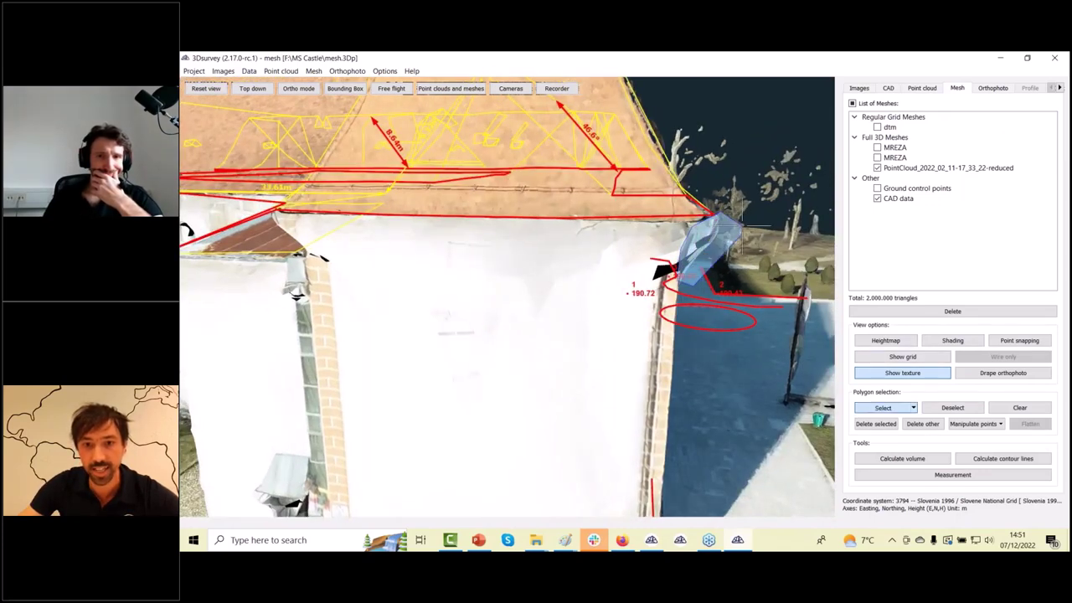
pyautogui.moveTo(761, 315); pyautogui.dragTo(526, 355)
pyautogui.scroll(-3, 586, 343)
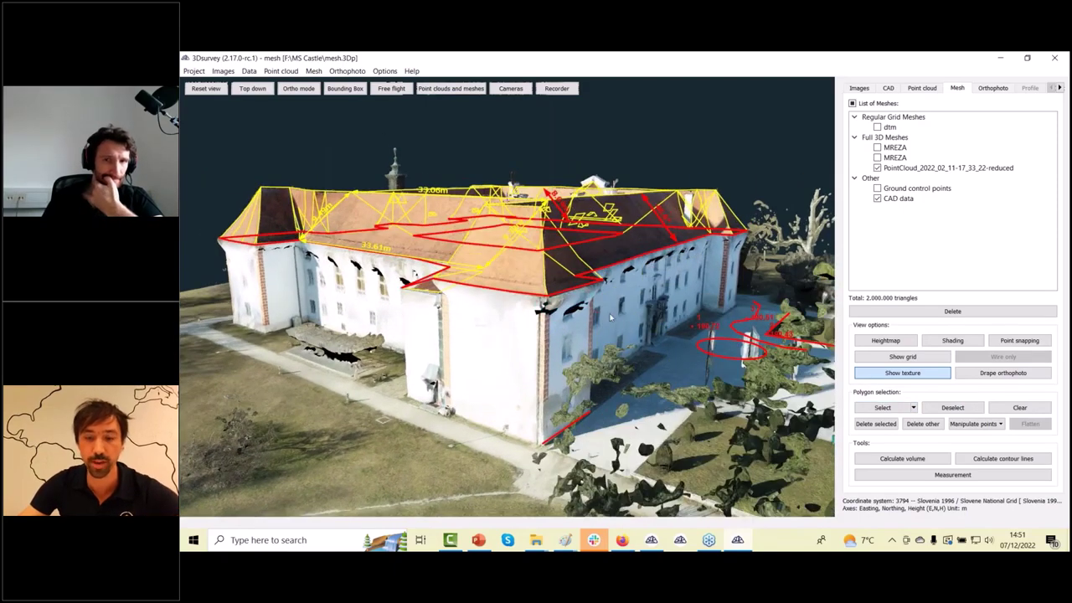
# Start a new CAD polyline with its first point on the roof corner
pyautogui.click(888, 92)
pyautogui.moveTo(826, 230); pyautogui.dragTo(785, 230)
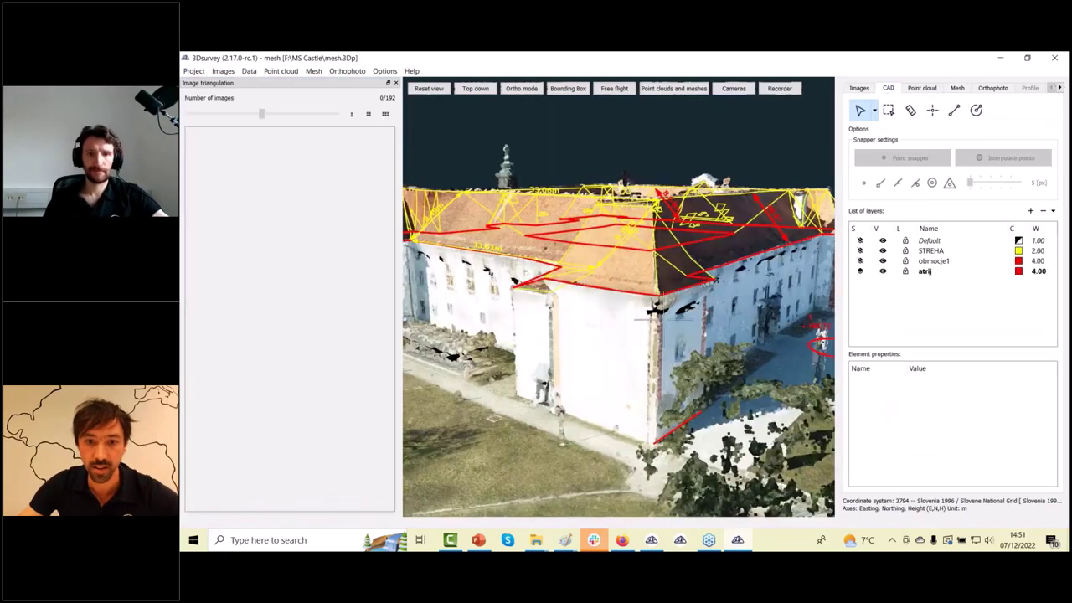
pyautogui.scroll(1, 785, 230)
pyautogui.click(955, 110)
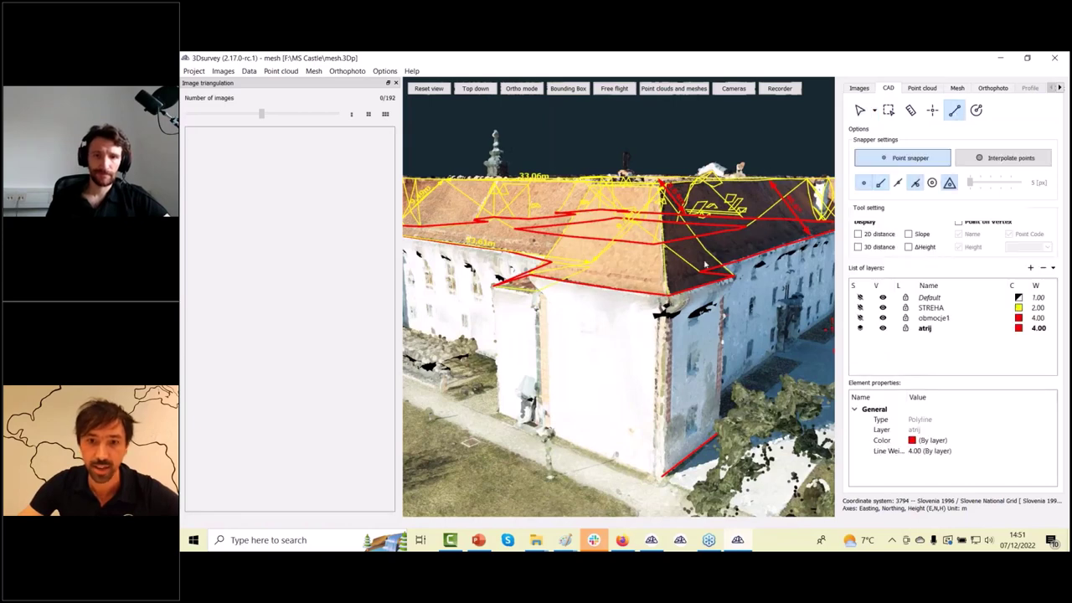
pyautogui.click(662, 312)
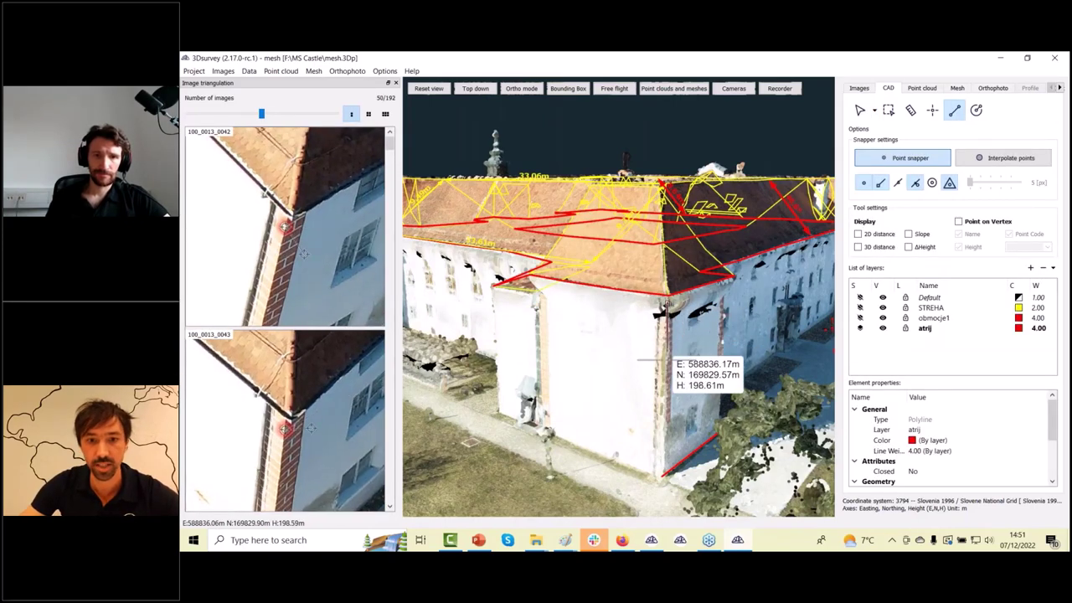
# Move the photo markers onto the roof corner, then zoom out to the whole castle
pyautogui.scroll(3, 665, 311)
pyautogui.scroll(2, 622, 316)
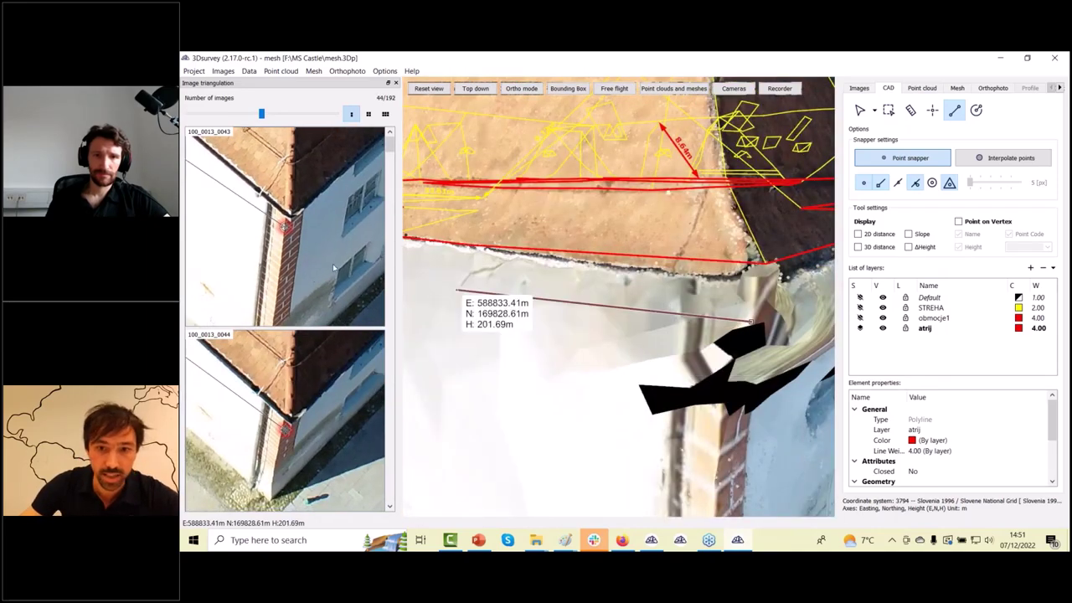
pyautogui.moveTo(575, 313); pyautogui.dragTo(792, 432)
pyautogui.scroll(3, 256, 229)
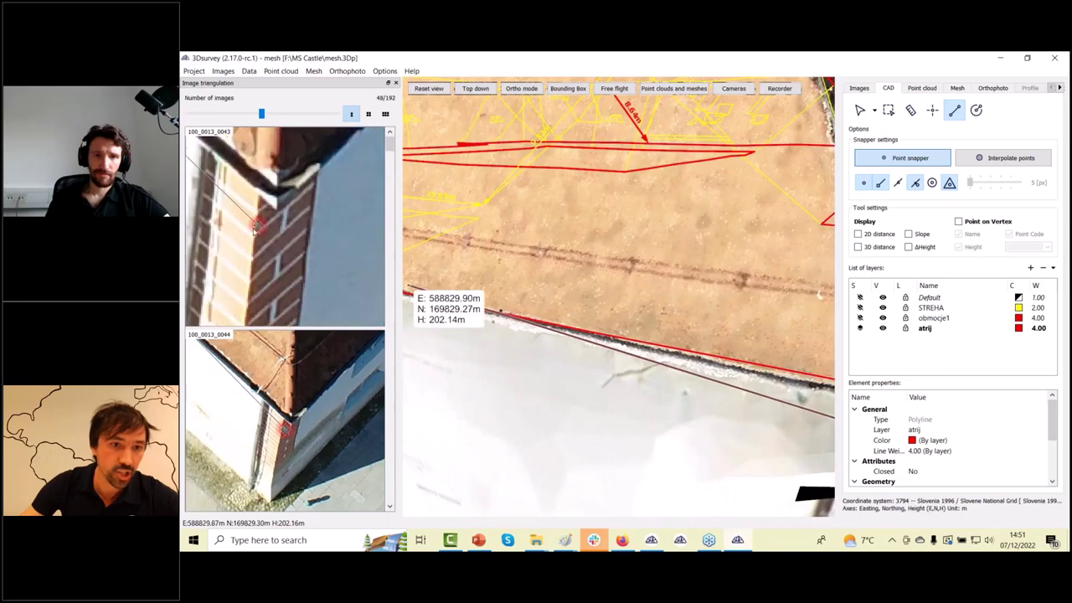
pyautogui.moveTo(258, 225); pyautogui.dragTo(256, 209)
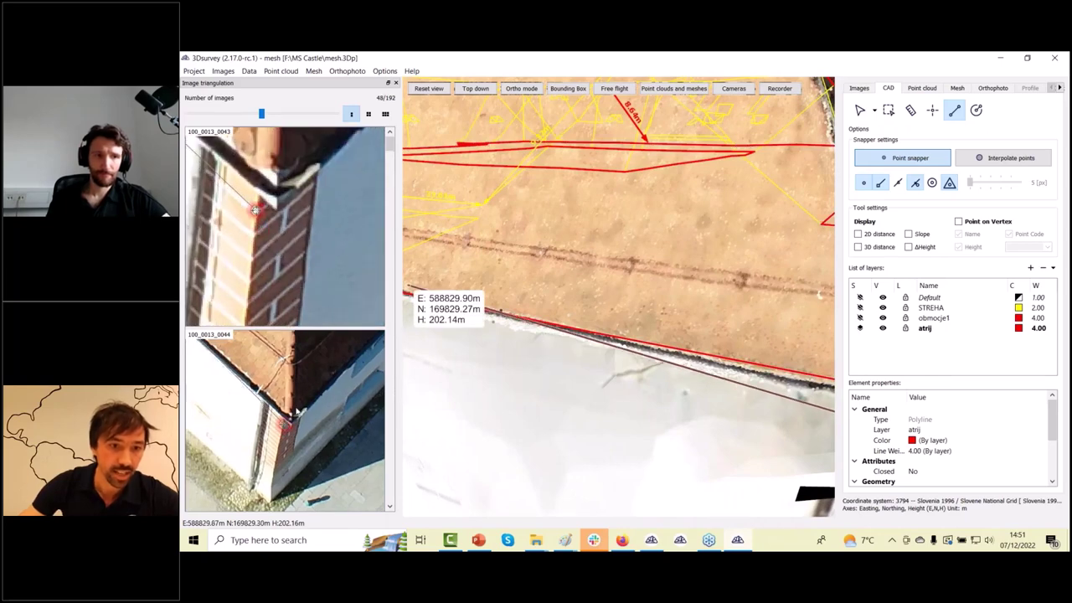
pyautogui.scroll(2, 294, 423)
pyautogui.scroll(3, 292, 427)
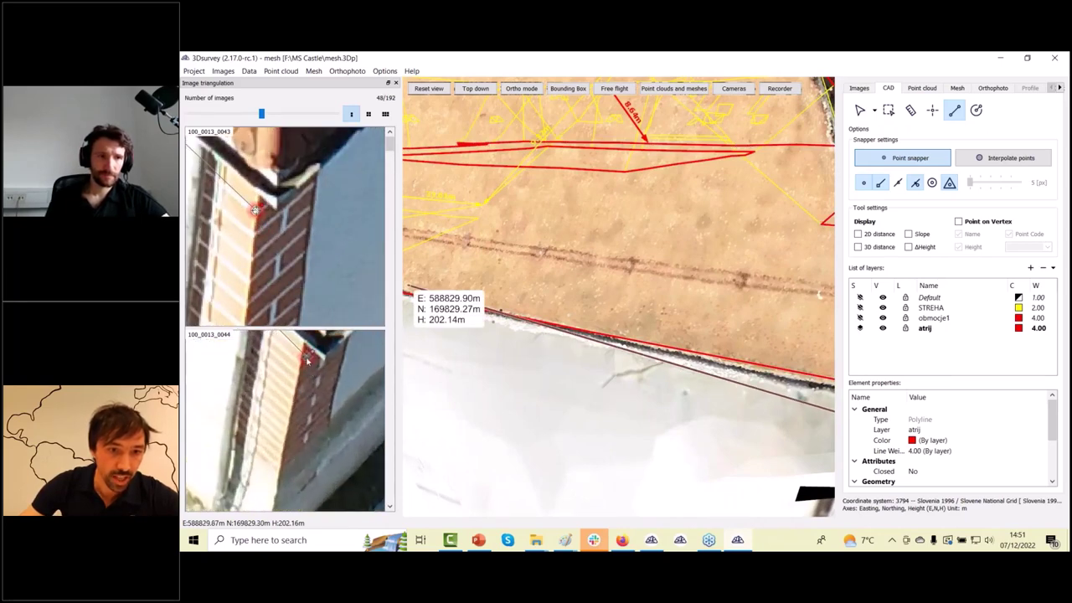
pyautogui.scroll(-1, 306, 358)
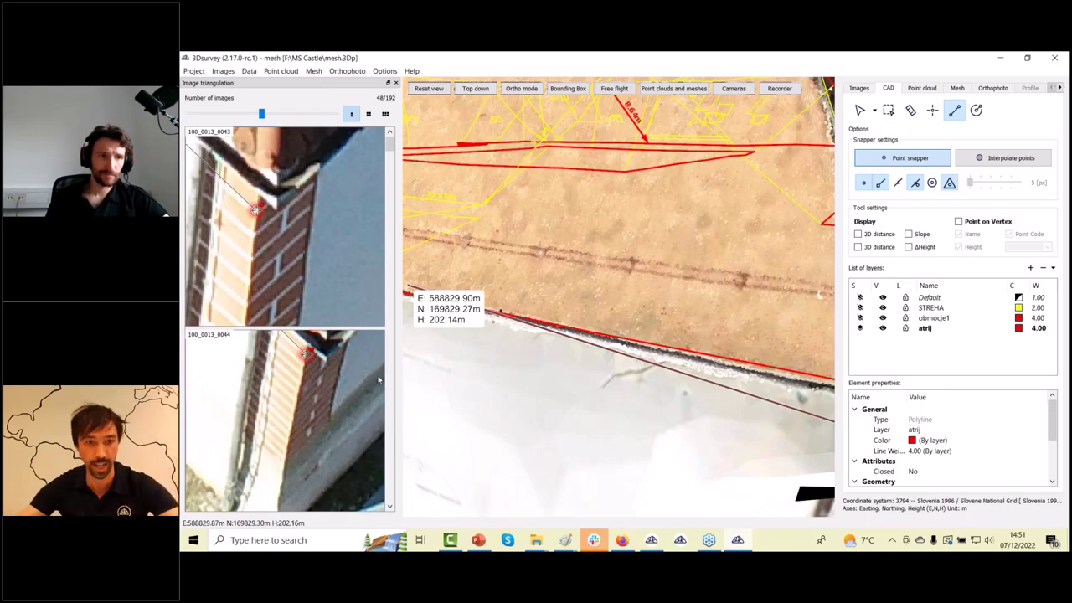
pyautogui.scroll(-6, 629, 306)
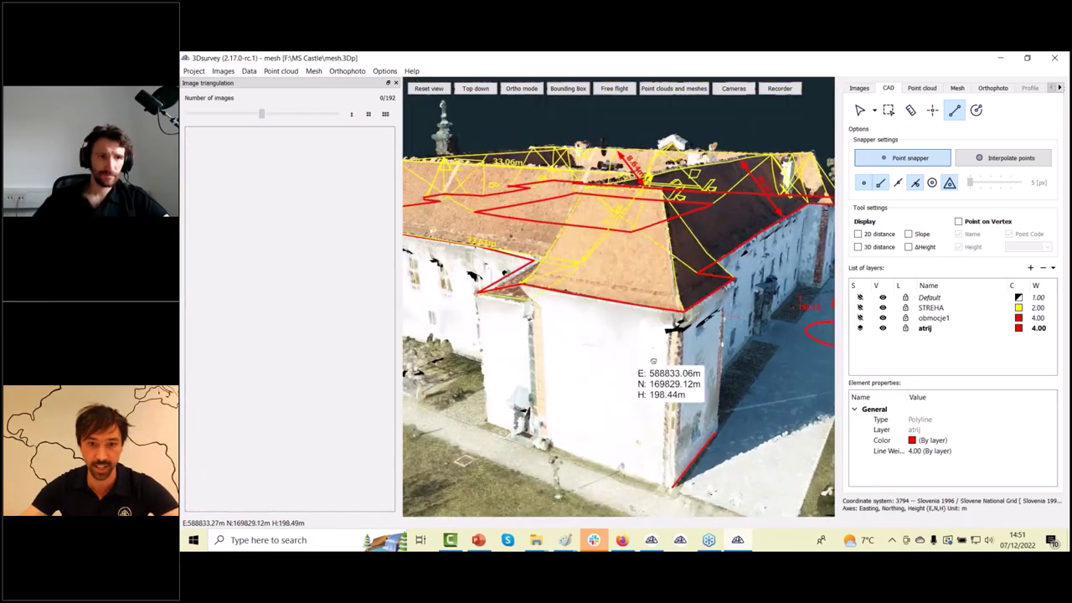
pyautogui.moveTo(653, 361); pyautogui.dragTo(593, 415)
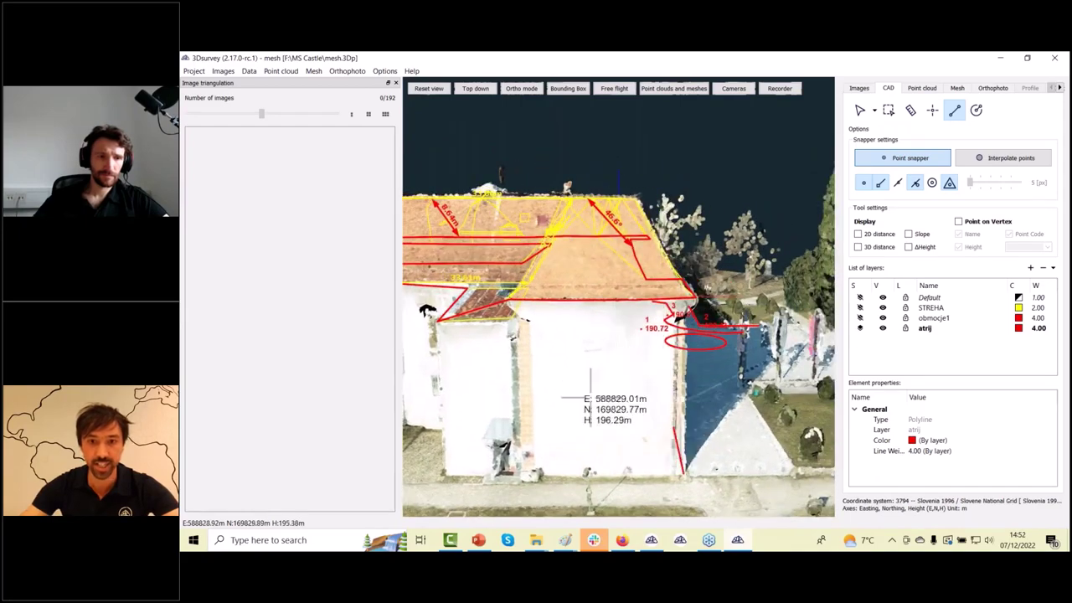
pyautogui.click(930, 89)
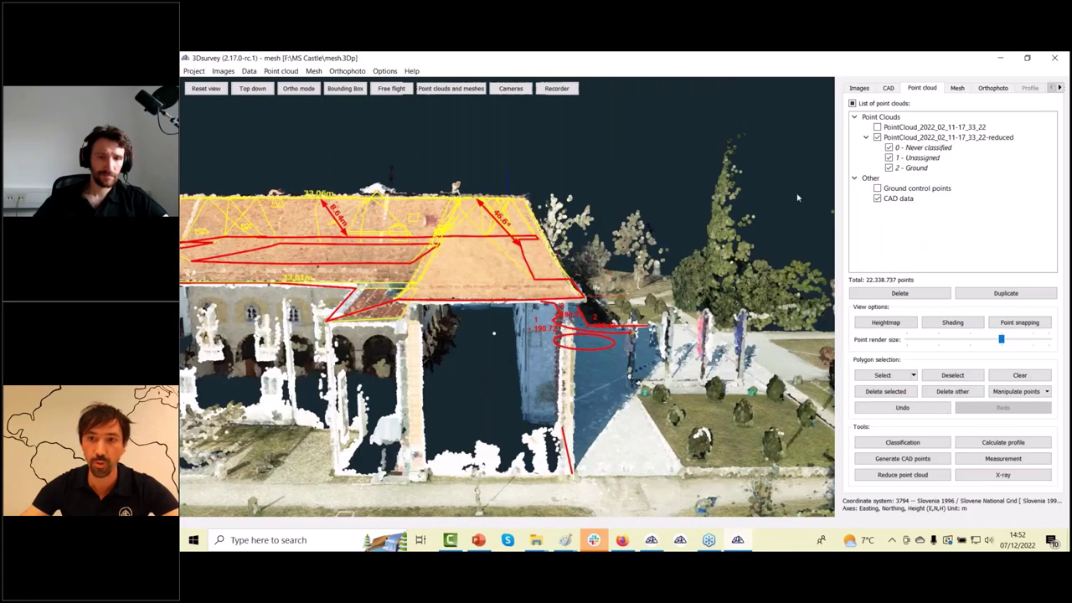
pyautogui.click(957, 88)
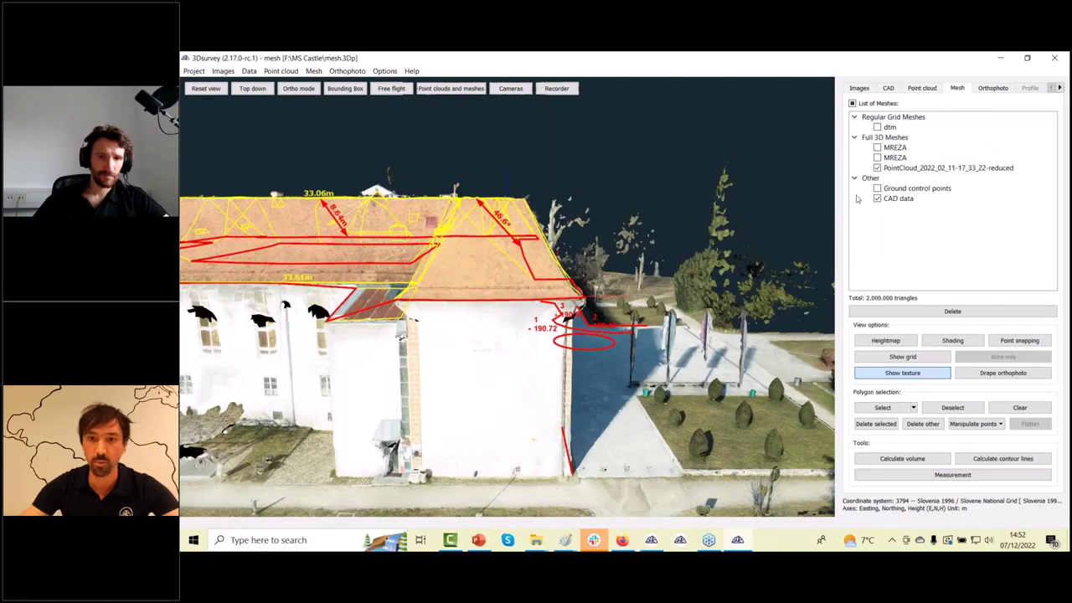
pyautogui.click(888, 88)
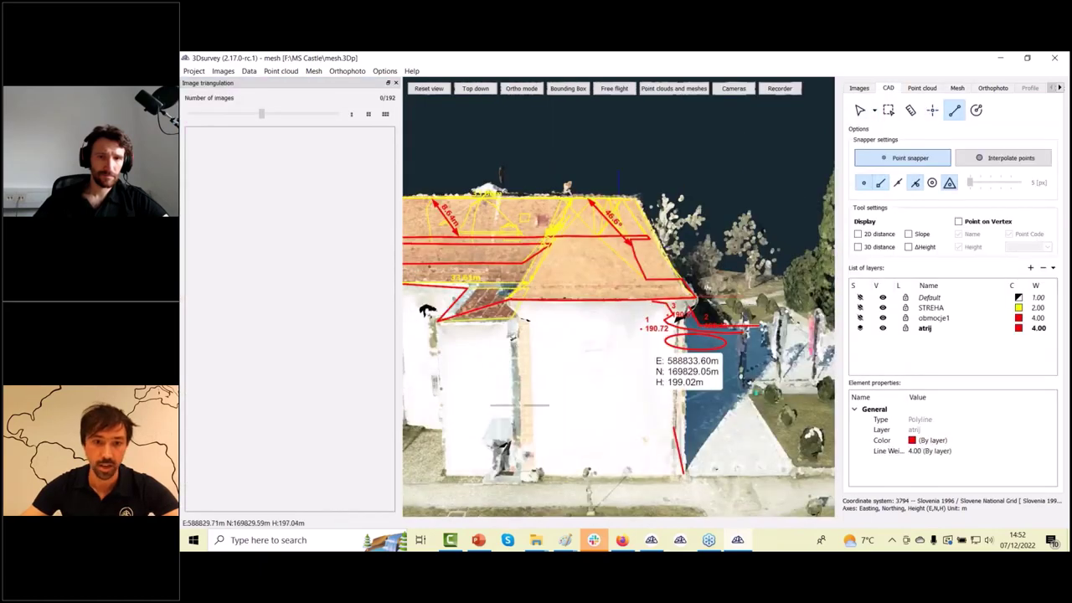
# Pick a wall point and align its markers in the top and lower triangulation photos
pyautogui.click(586, 347)
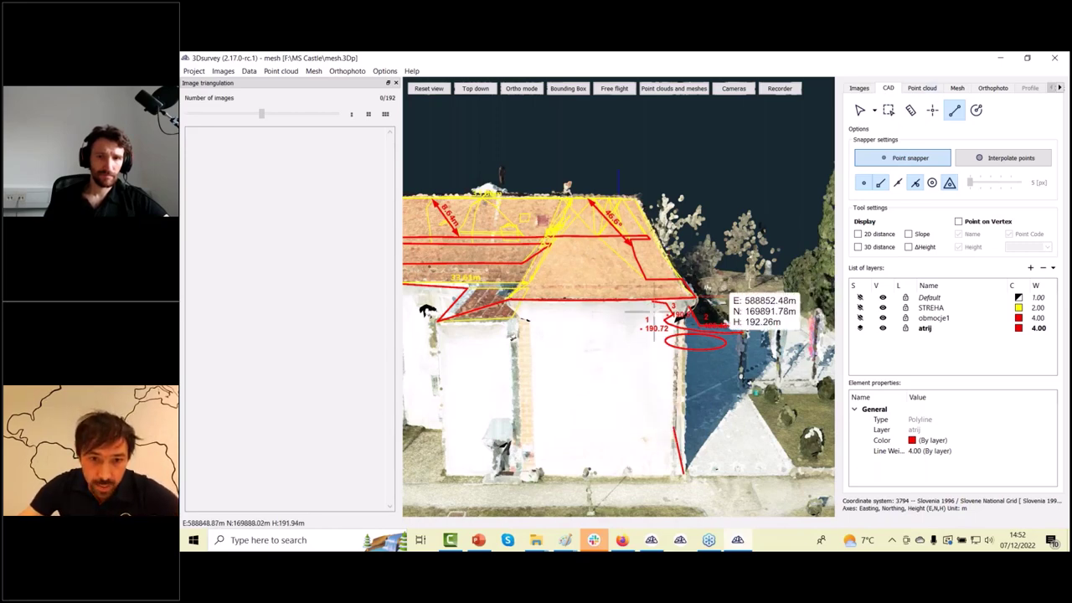
pyautogui.click(583, 349)
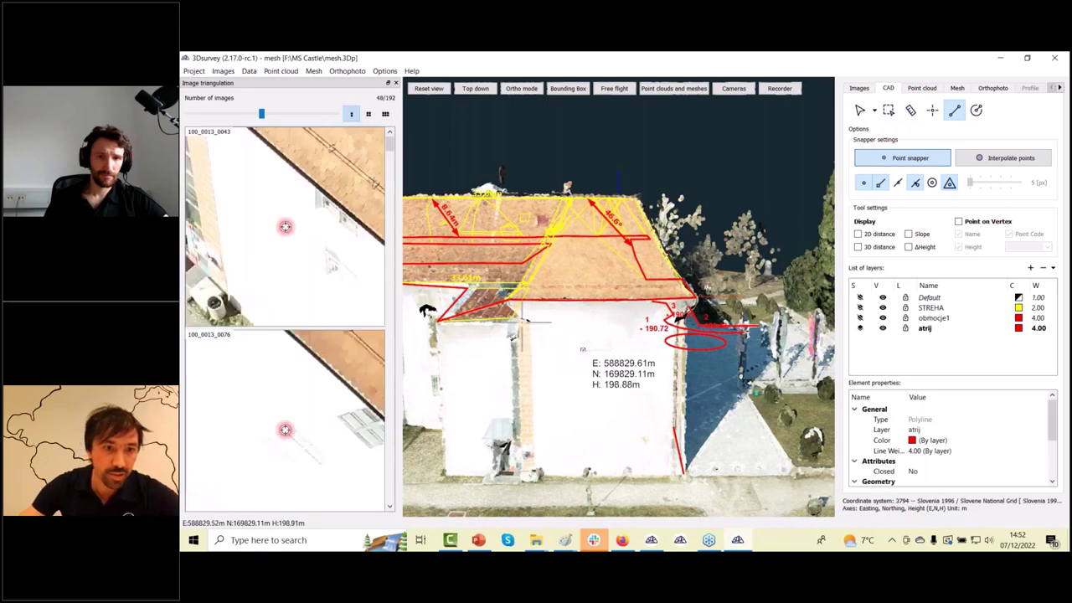
pyautogui.scroll(3, 321, 231)
pyautogui.moveTo(318, 237); pyautogui.dragTo(286, 297, button='middle')
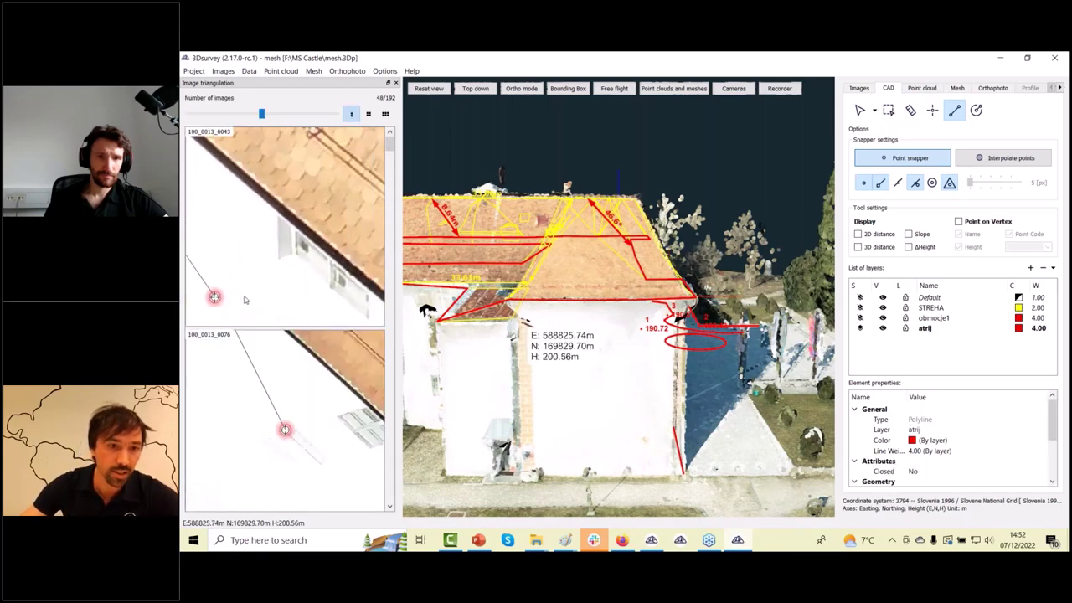
pyautogui.moveTo(216, 298); pyautogui.dragTo(278, 260)
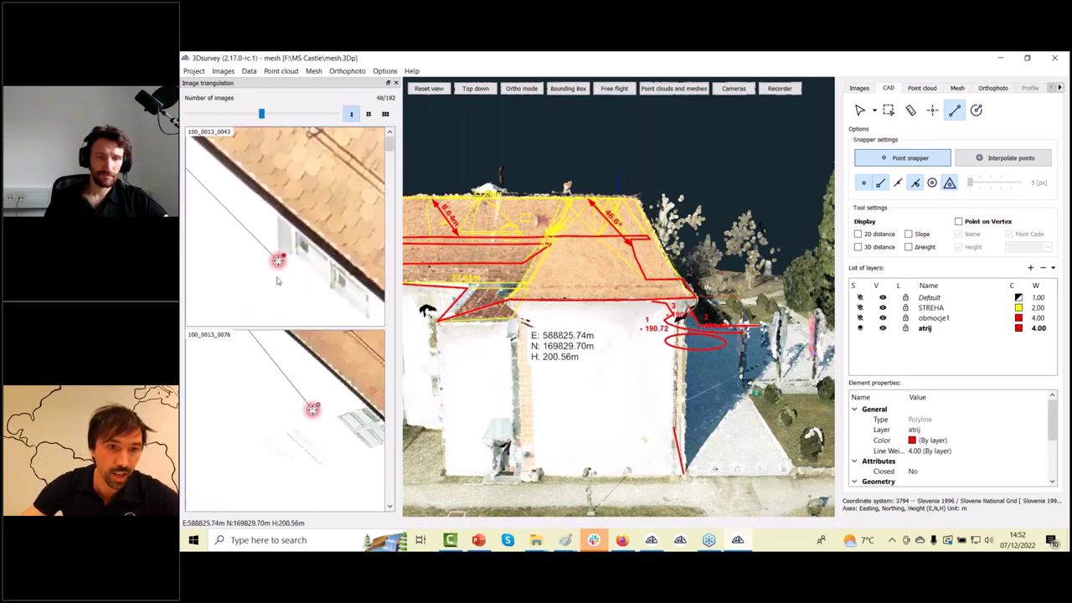
pyautogui.moveTo(314, 410); pyautogui.dragTo(336, 417)
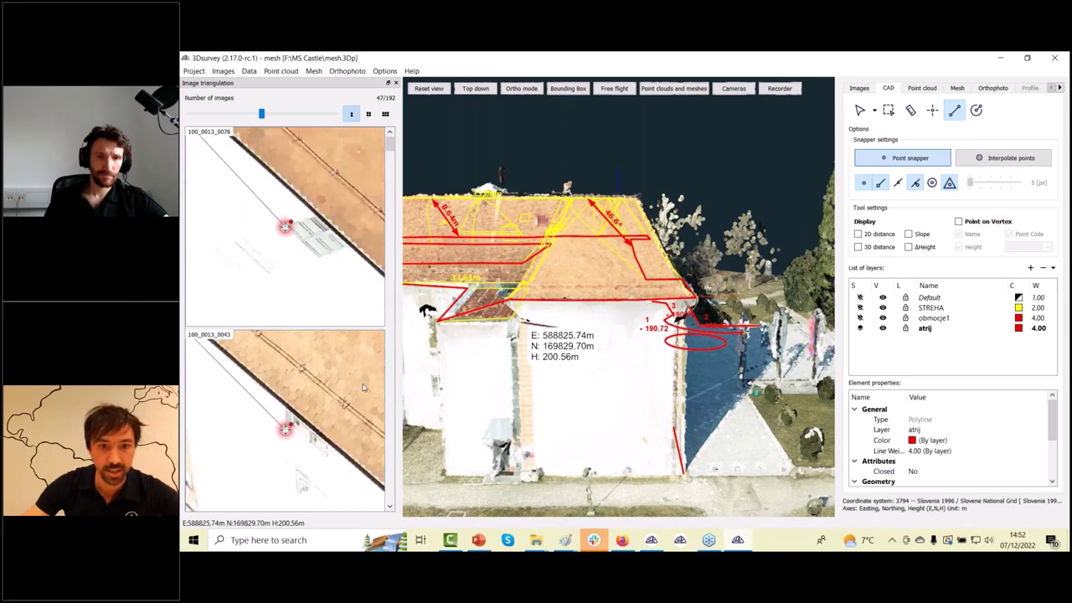
# Orbit to a near-horizontal view of the wall and place the polyline's third vertex
pyautogui.scroll(-5, 363, 387)
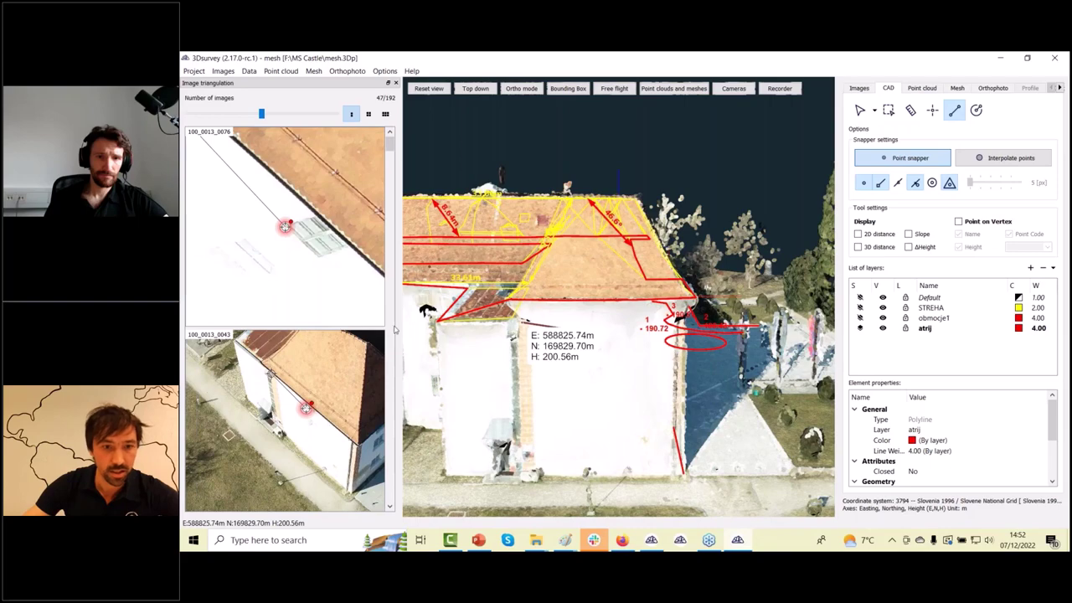
pyautogui.scroll(-1, 396, 329)
pyautogui.moveTo(543, 347)
pyautogui.mouseDown()
pyautogui.moveTo(552, 390)
pyautogui.moveTo(549, 362)
pyautogui.mouseUp()
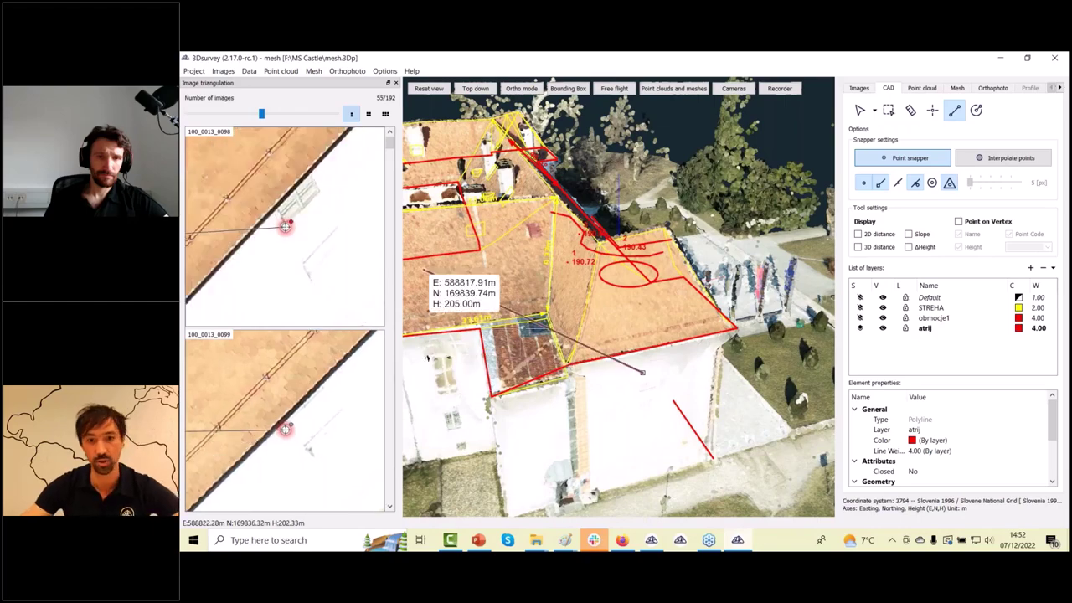
pyautogui.scroll(5, 620, 373)
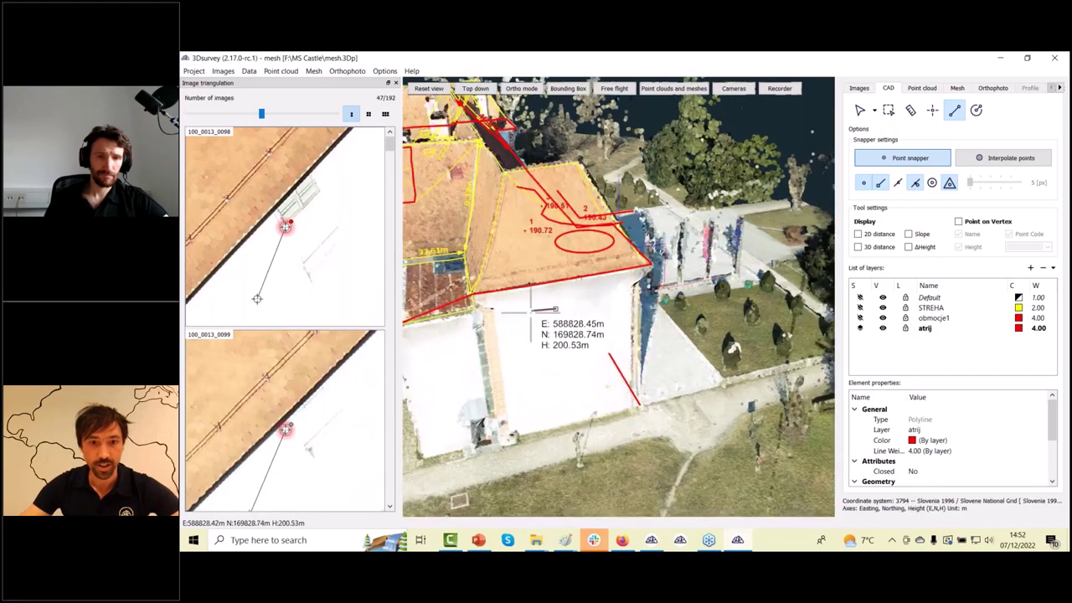
pyautogui.moveTo(553, 389); pyautogui.dragTo(517, 221)
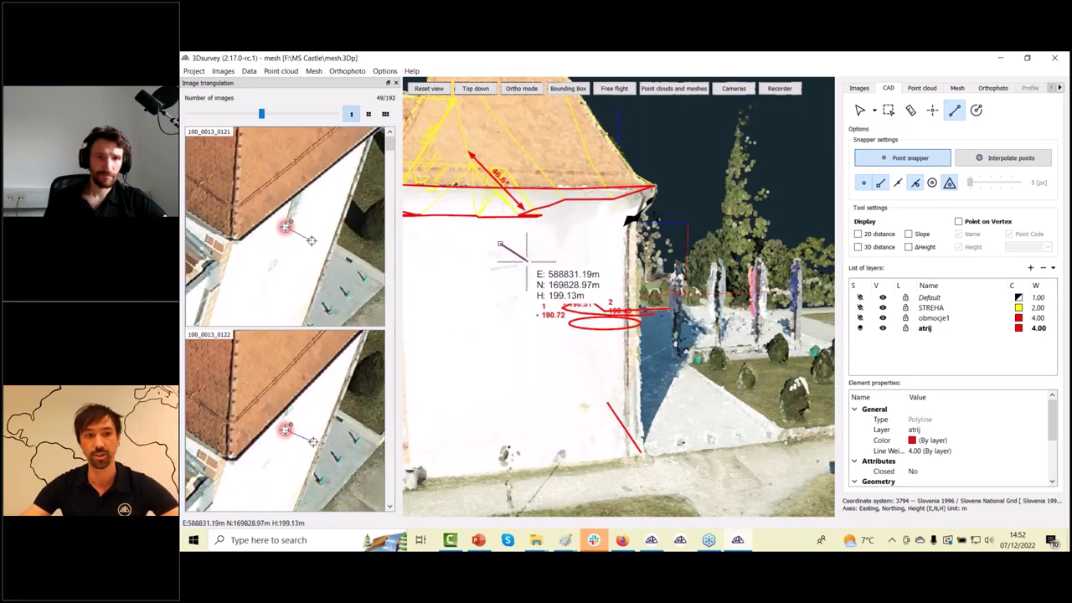
pyautogui.click(500, 245)
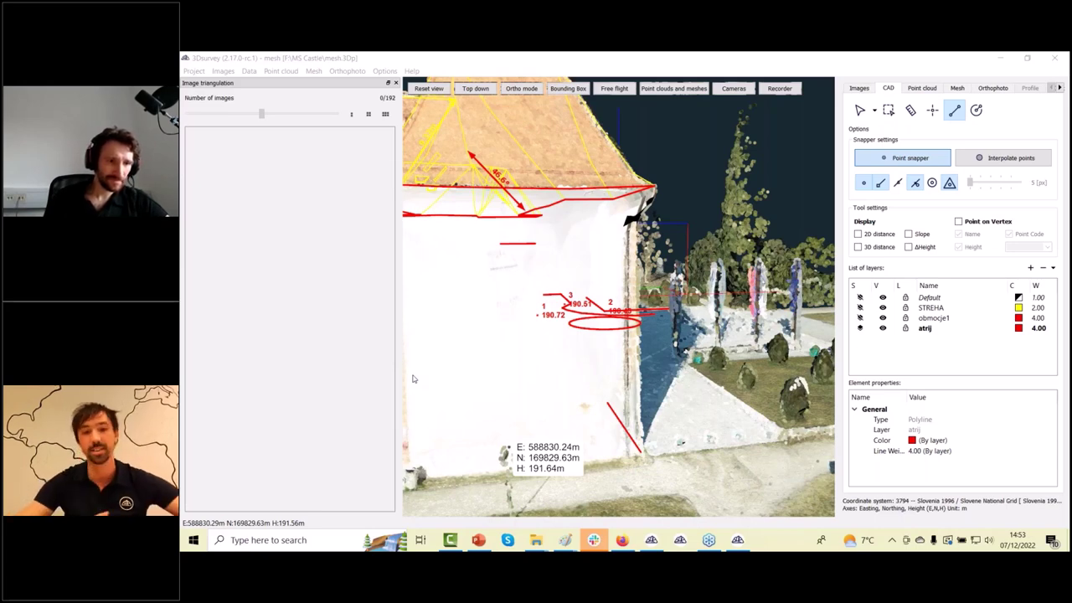
# Bring up the NUK project window showing the facade mesh with cyan window outlines
pyautogui.click(654, 541)
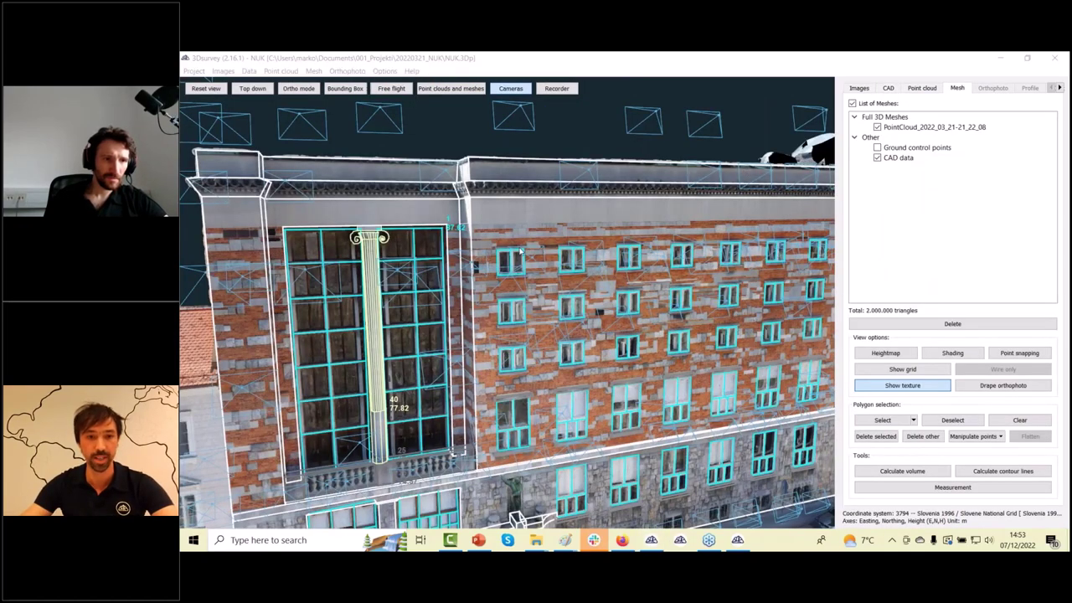
# Orbit and zoom around the NUK building to bring its facade into view
pyautogui.scroll(-5, 520, 251)
pyautogui.moveTo(520, 252); pyautogui.dragTo(530, 347)
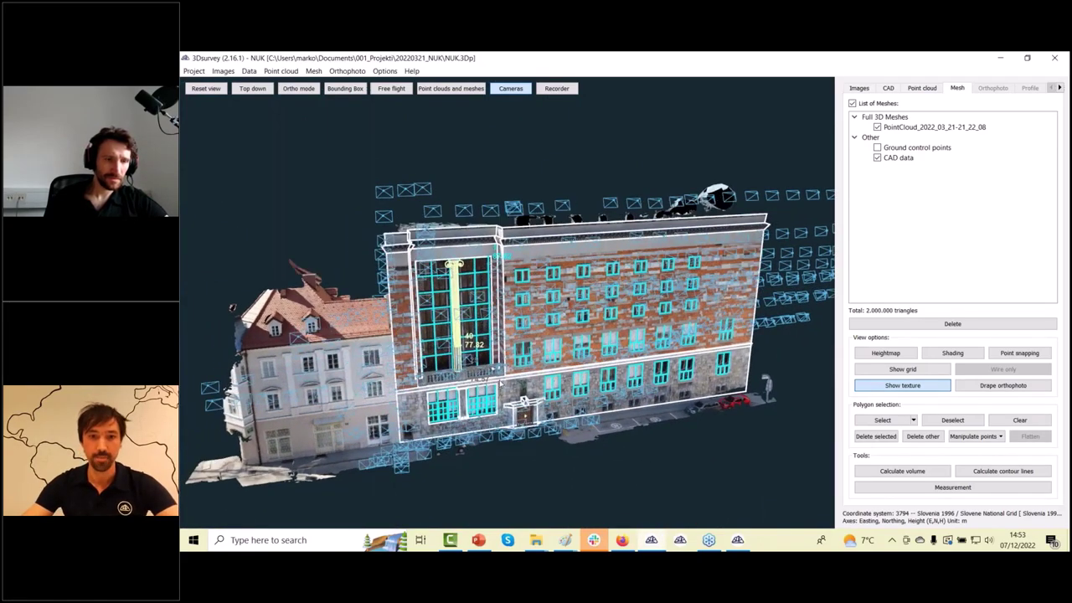
pyautogui.moveTo(501, 384)
pyautogui.mouseDown()
pyautogui.moveTo(344, 389)
pyautogui.moveTo(318, 357)
pyautogui.moveTo(358, 366)
pyautogui.moveTo(338, 354)
pyautogui.moveTo(233, 326)
pyautogui.moveTo(473, 374)
pyautogui.moveTo(469, 362)
pyautogui.moveTo(477, 395)
pyautogui.moveTo(594, 377)
pyautogui.moveTo(507, 395)
pyautogui.mouseUp()
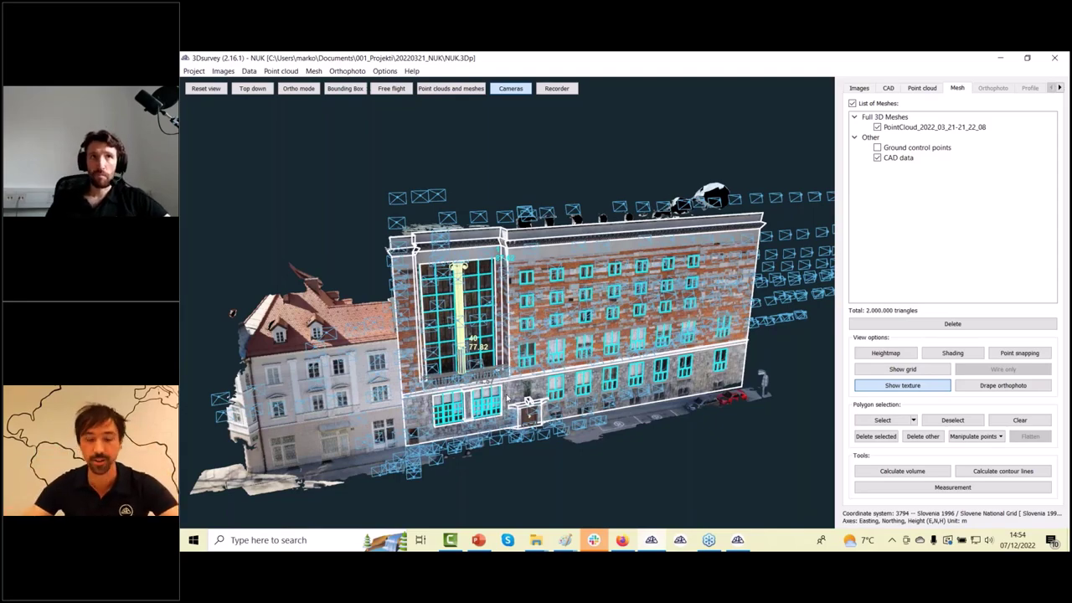
pyautogui.scroll(3, 507, 399)
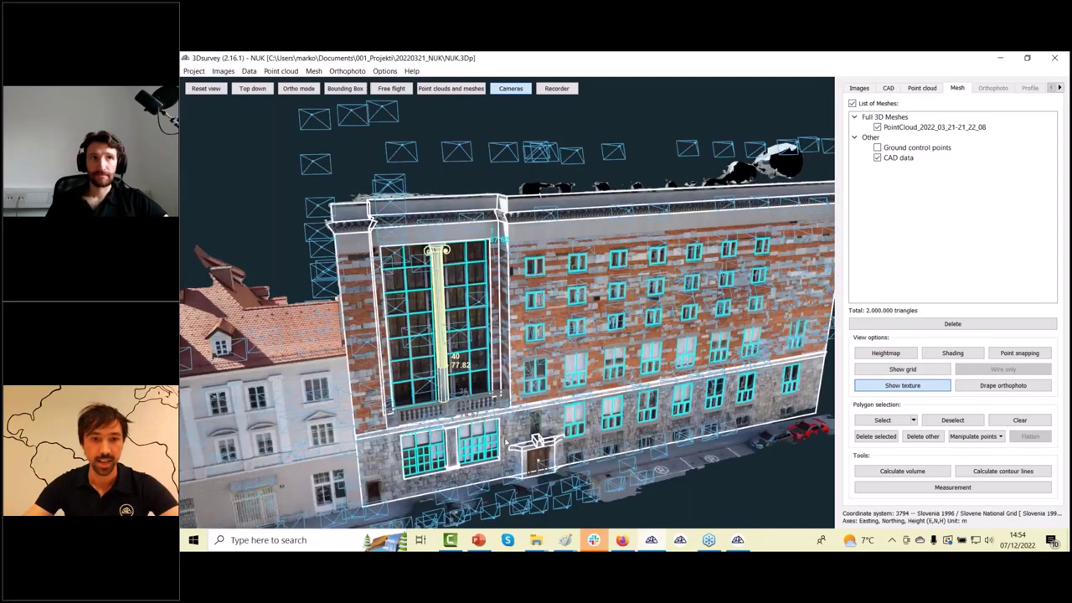
pyautogui.moveTo(506, 442); pyautogui.dragTo(524, 343)
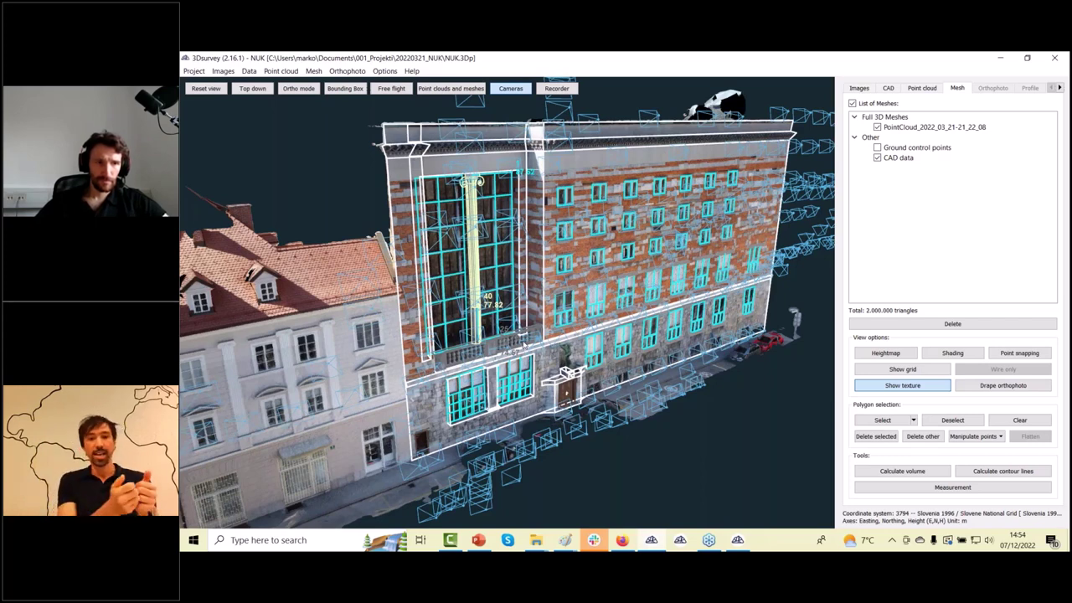
pyautogui.moveTo(524, 344); pyautogui.dragTo(792, 436)
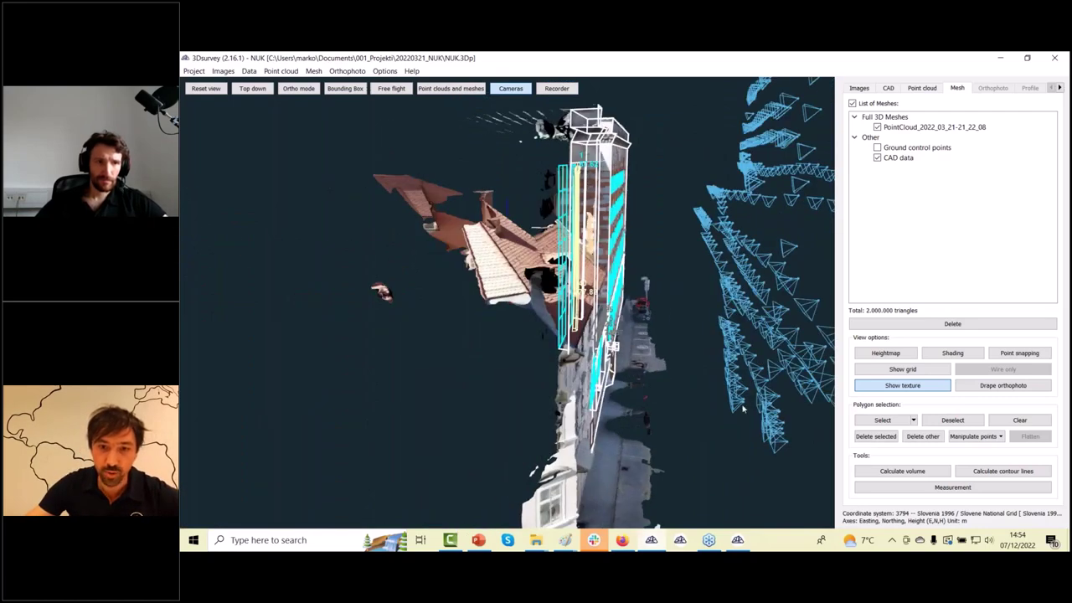
pyautogui.moveTo(746, 409); pyautogui.dragTo(529, 111)
# Hide the camera positions, study the cyan window outlines closely, and show the CAD layer list
pyautogui.click(506, 93)
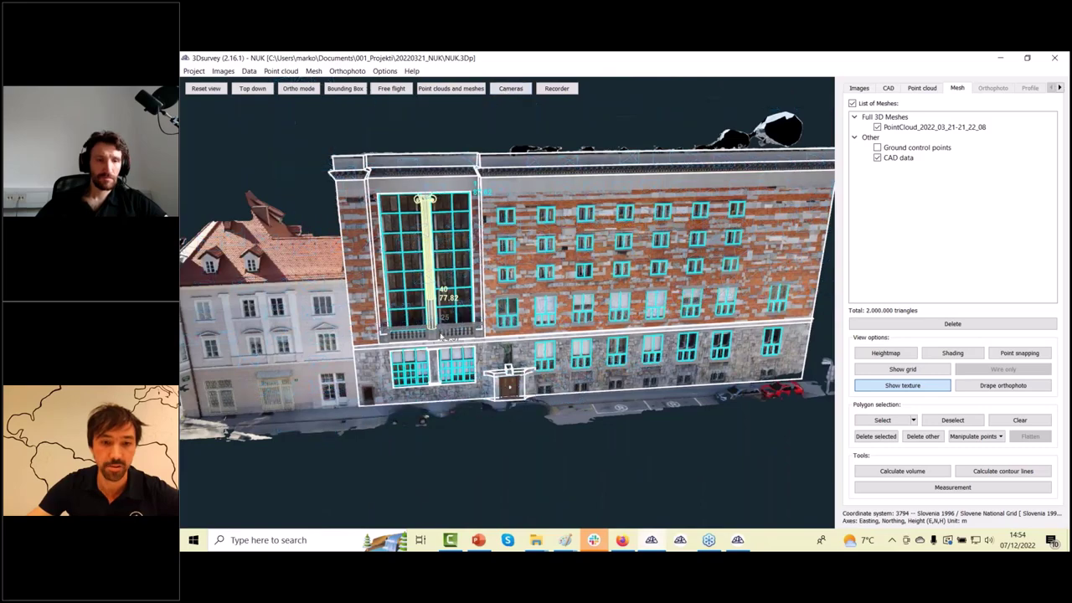
pyautogui.moveTo(436, 365); pyautogui.dragTo(483, 367)
pyautogui.scroll(3, 503, 410)
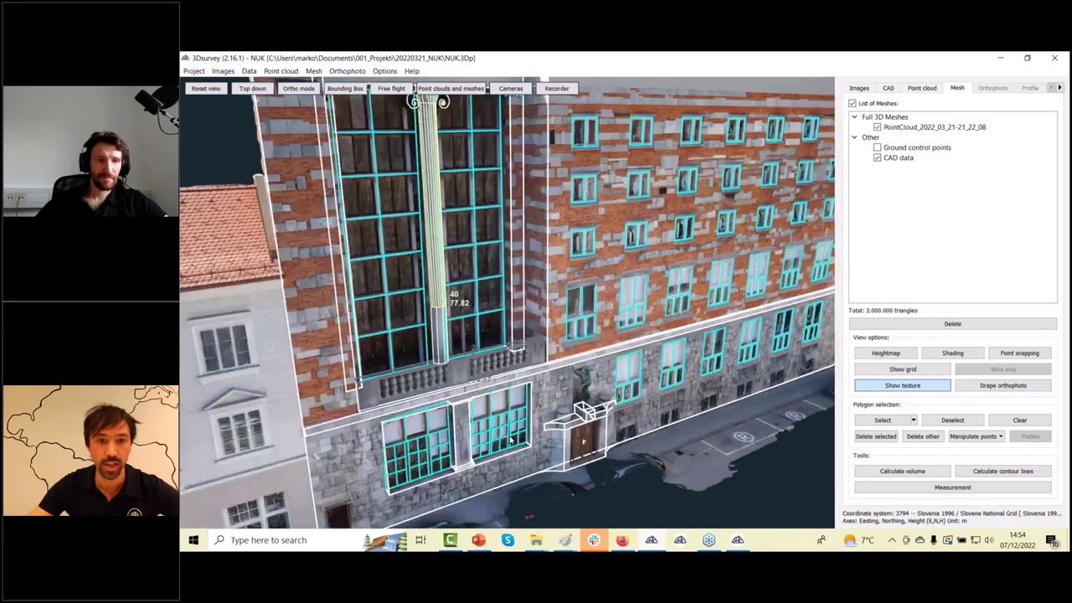
pyautogui.moveTo(510, 440); pyautogui.dragTo(448, 360)
pyautogui.scroll(6, 531, 295)
pyautogui.scroll(-2, 500, 313)
pyautogui.scroll(-3, 565, 215)
pyautogui.scroll(-3, 591, 376)
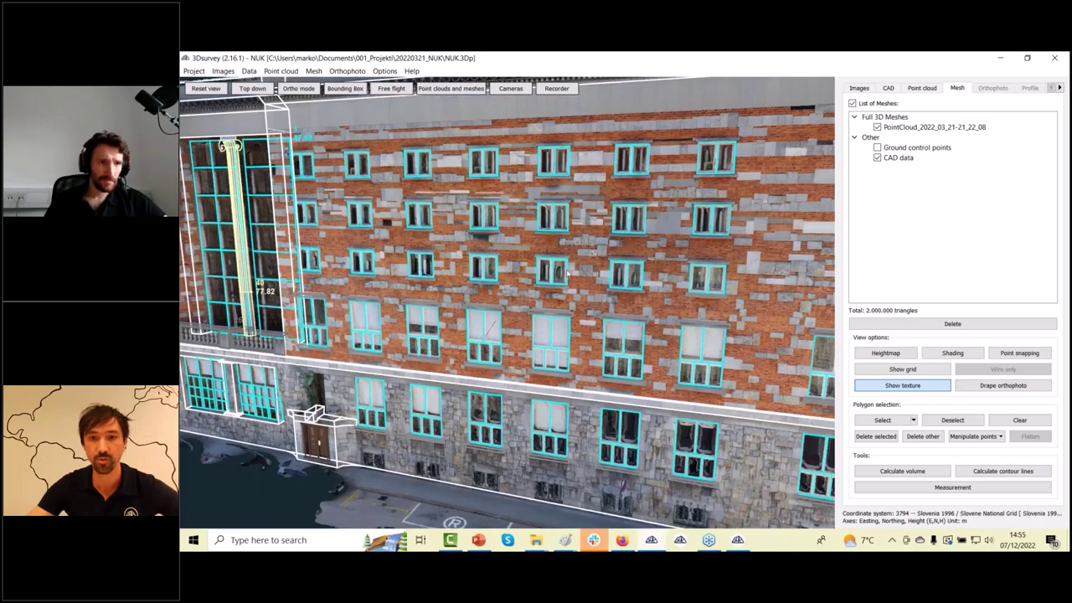
pyautogui.click(889, 88)
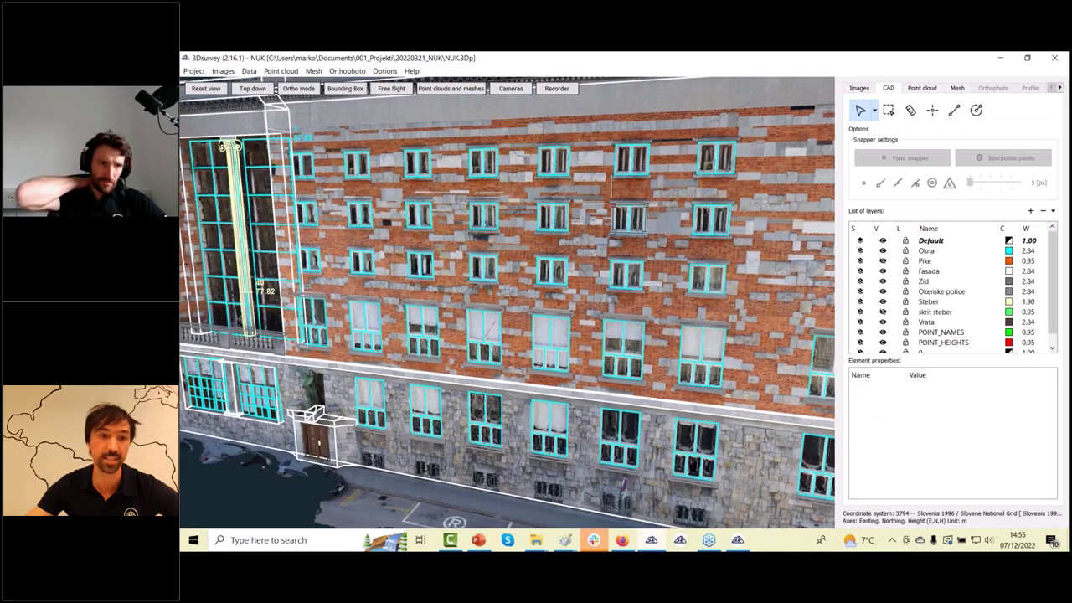
# Compare a cyan window outline against the drone photos, then close the comparison and zoom out
pyautogui.click(614, 205)
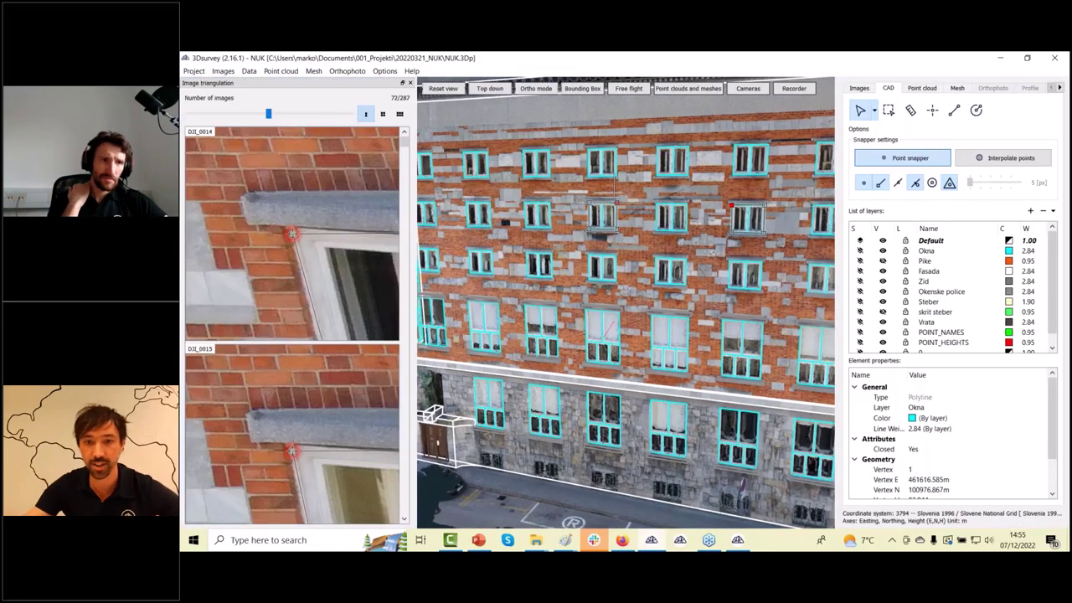
pyautogui.moveTo(668, 330); pyautogui.dragTo(726, 325)
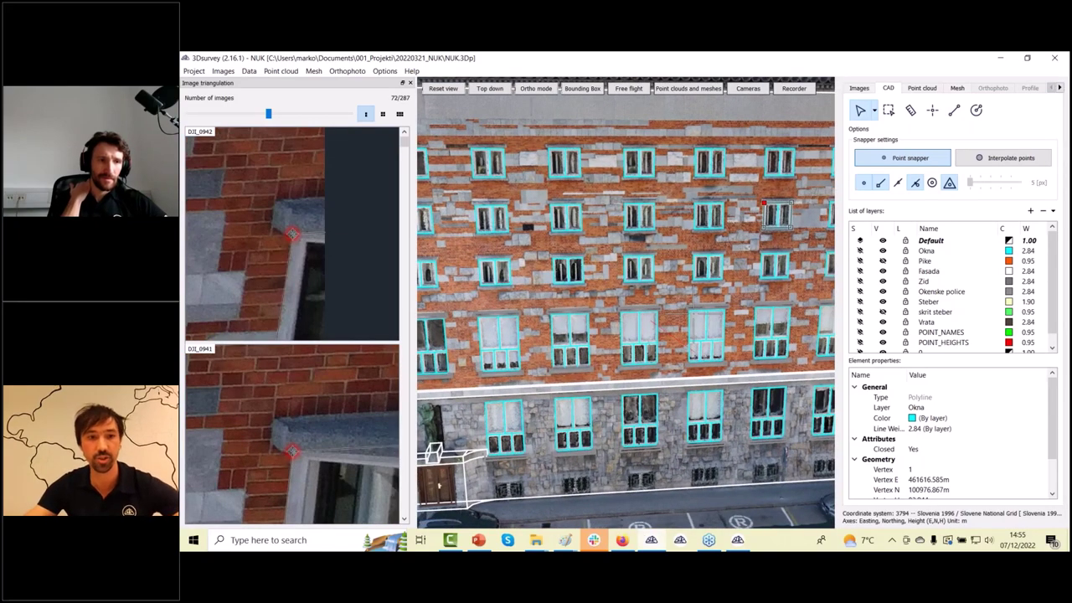
pyautogui.click(410, 82)
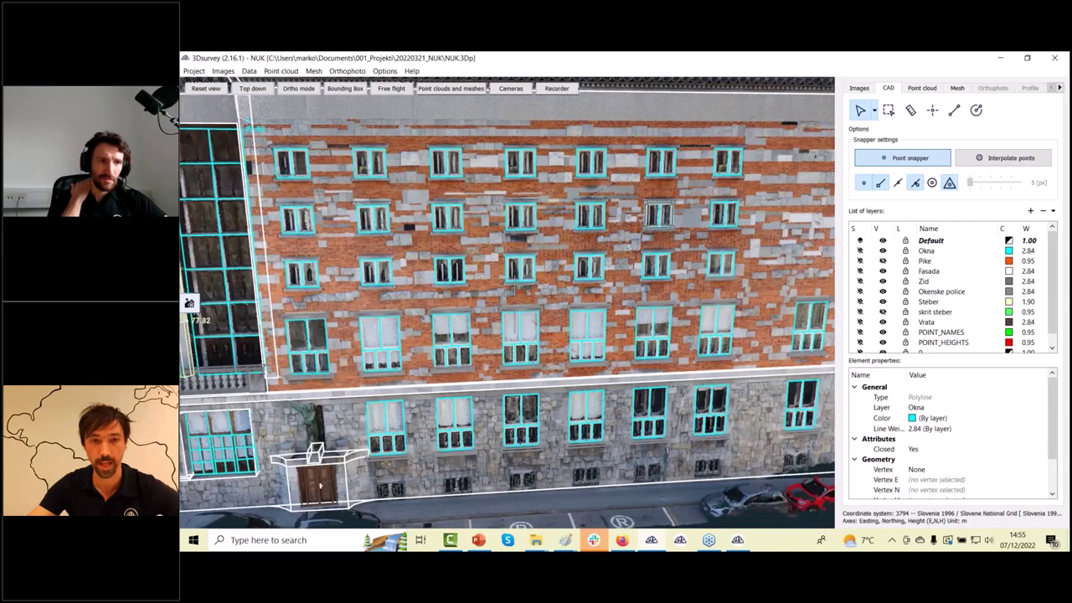
pyautogui.scroll(-2, 559, 354)
pyautogui.moveTo(502, 354)
pyautogui.mouseDown()
pyautogui.moveTo(559, 355)
pyautogui.moveTo(520, 352)
pyautogui.mouseUp()
pyautogui.scroll(-2, 558, 355)
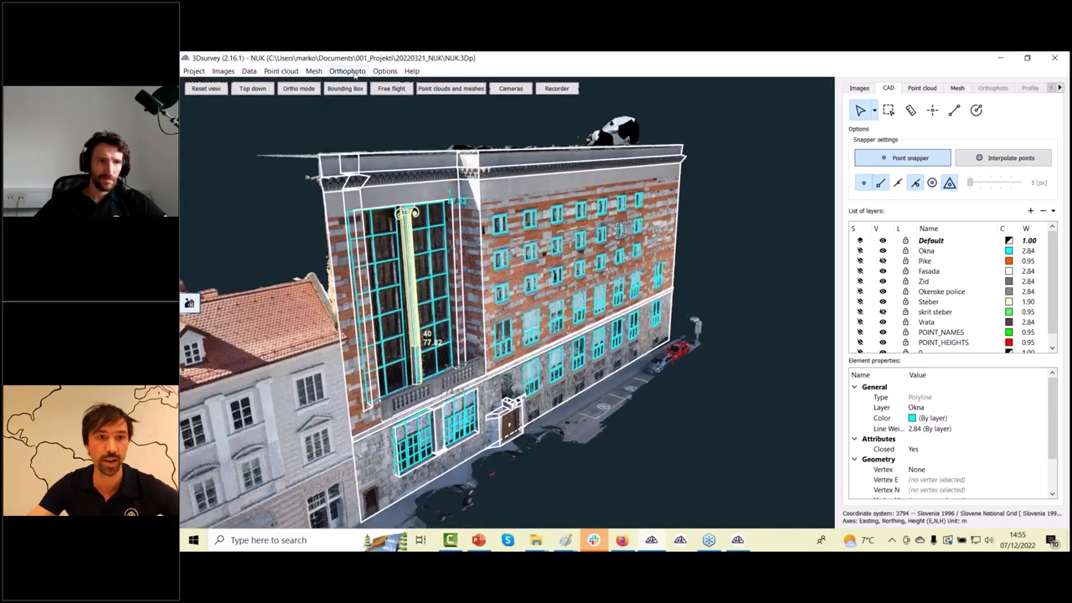
# Start a custom-plane orthophoto and draw its definition line along the facade base
pyautogui.click(355, 72)
pyautogui.click(387, 94)
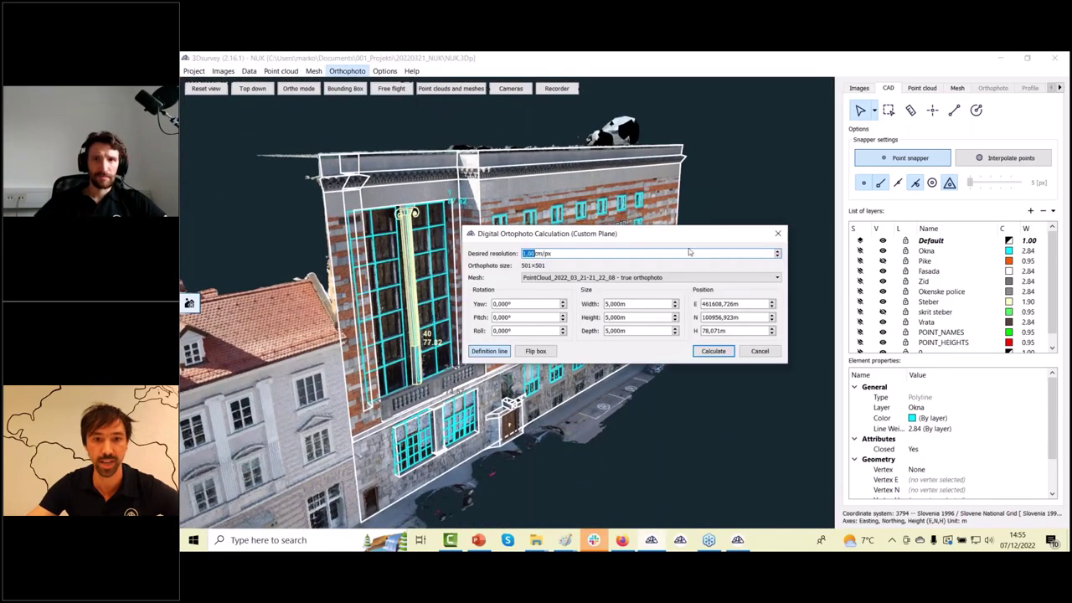
pyautogui.moveTo(670, 236); pyautogui.dragTo(936, 178)
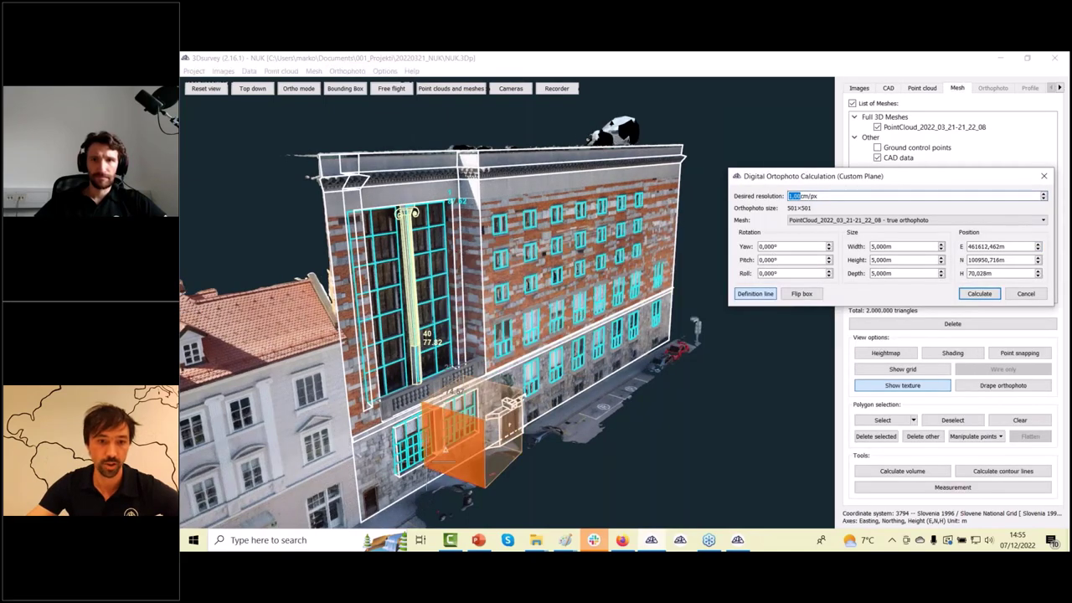
pyautogui.click(411, 479)
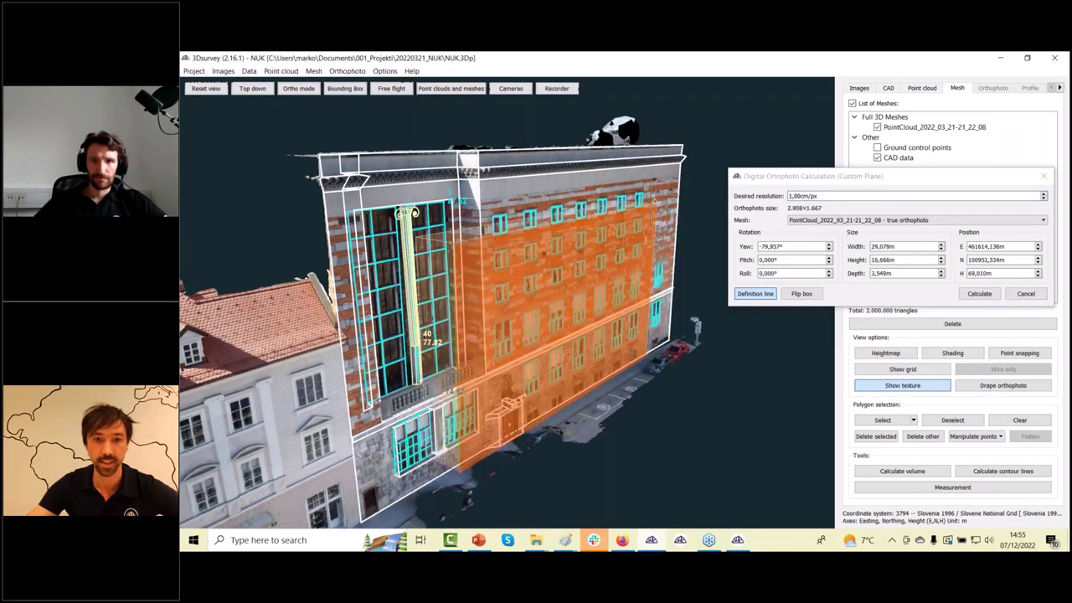
pyautogui.click(652, 196)
# Stretch the orange box to cover the whole facade, about 46.3 m wide and 23.8 m high
pyautogui.moveTo(632, 351); pyautogui.dragTo(618, 429)
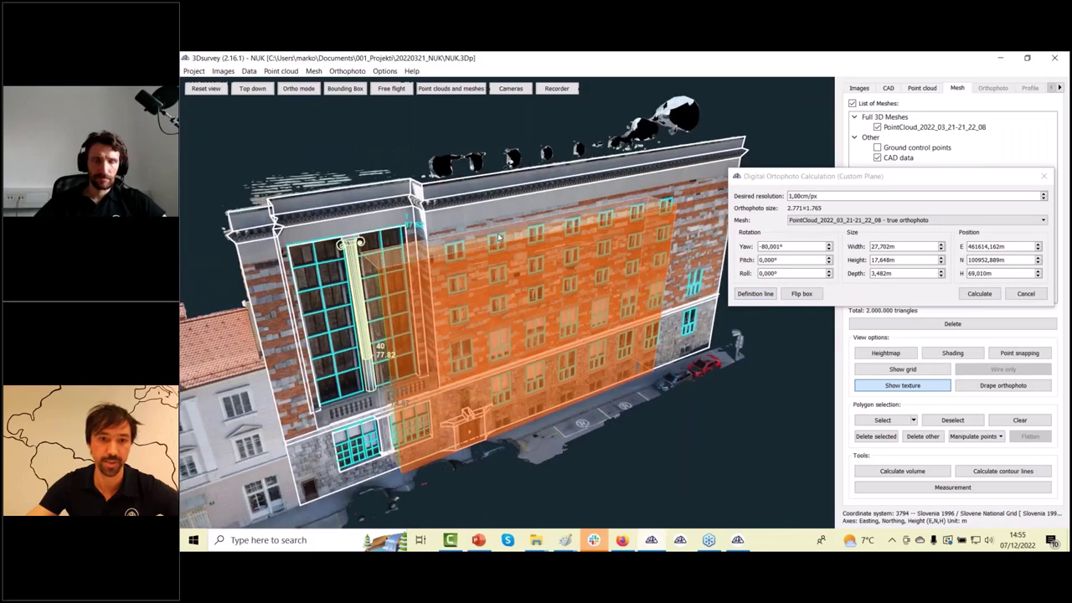
pyautogui.moveTo(499, 232); pyautogui.dragTo(494, 196)
pyautogui.moveTo(375, 317); pyautogui.dragTo(285, 358)
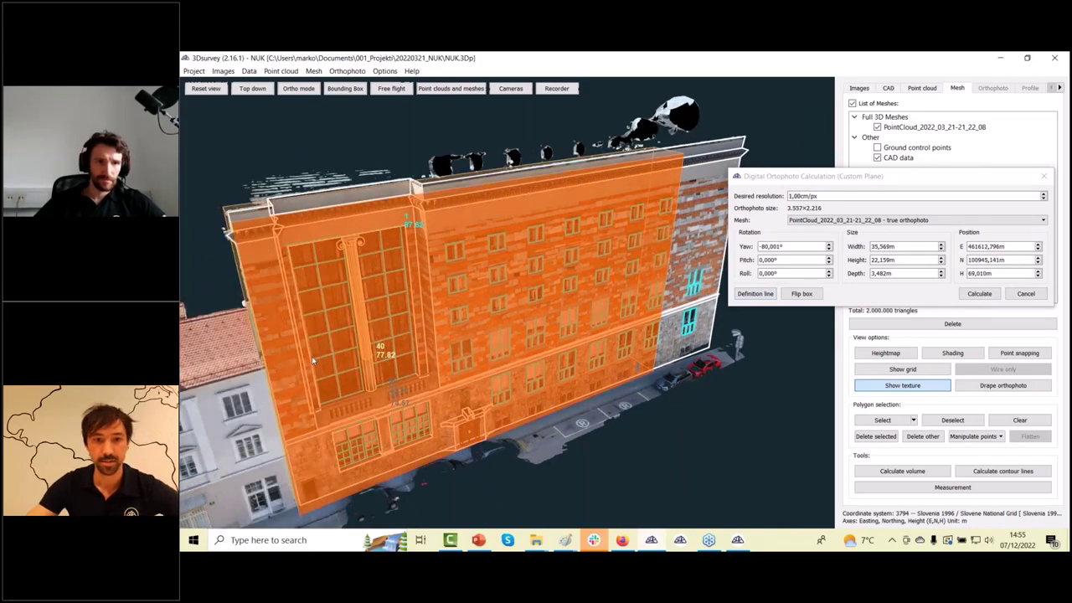
pyautogui.moveTo(713, 280); pyautogui.dragTo(619, 268)
pyautogui.moveTo(556, 323); pyautogui.dragTo(646, 434)
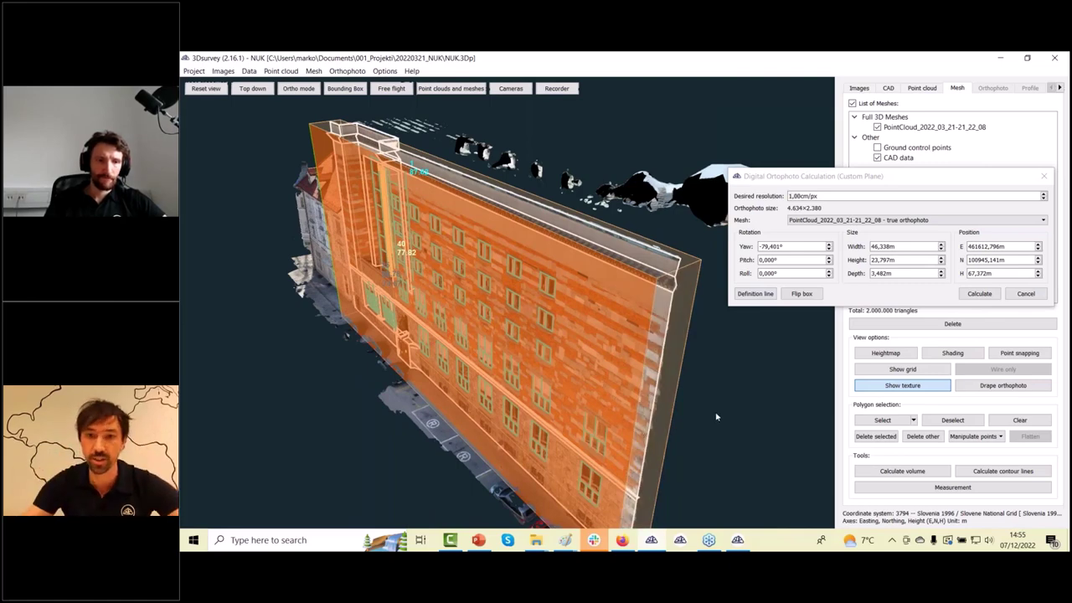
pyautogui.moveTo(927, 179); pyautogui.dragTo(892, 126)
# Calculate the facade orthophoto PointCloud_2022_03_21-21_22_08 and display it
pyautogui.click(943, 241)
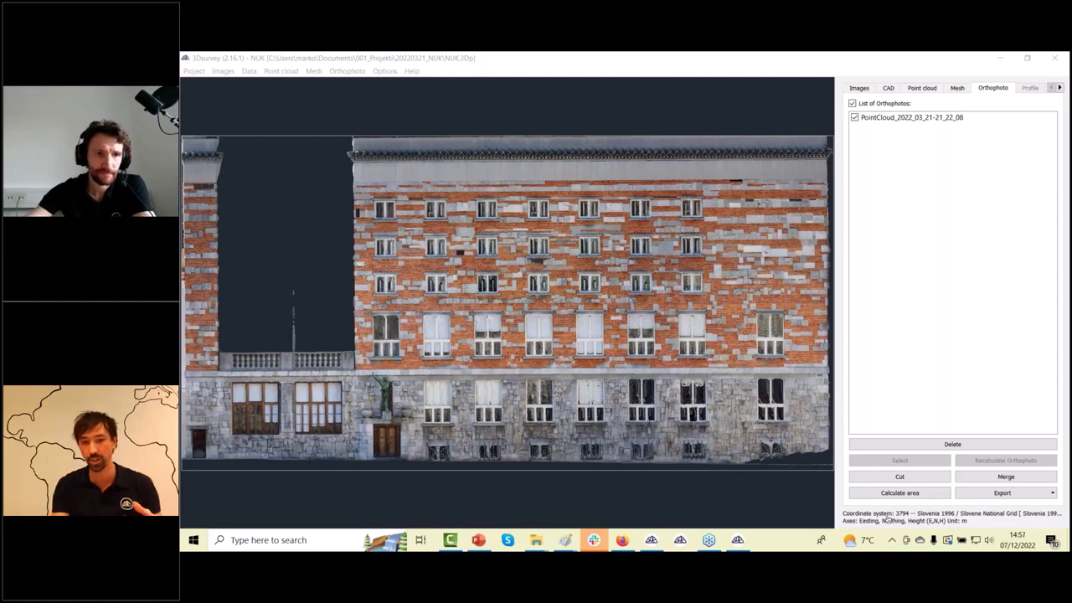
# Switch back to the 21,077,748-point cloud and enable Point snapping
pyautogui.click(913, 92)
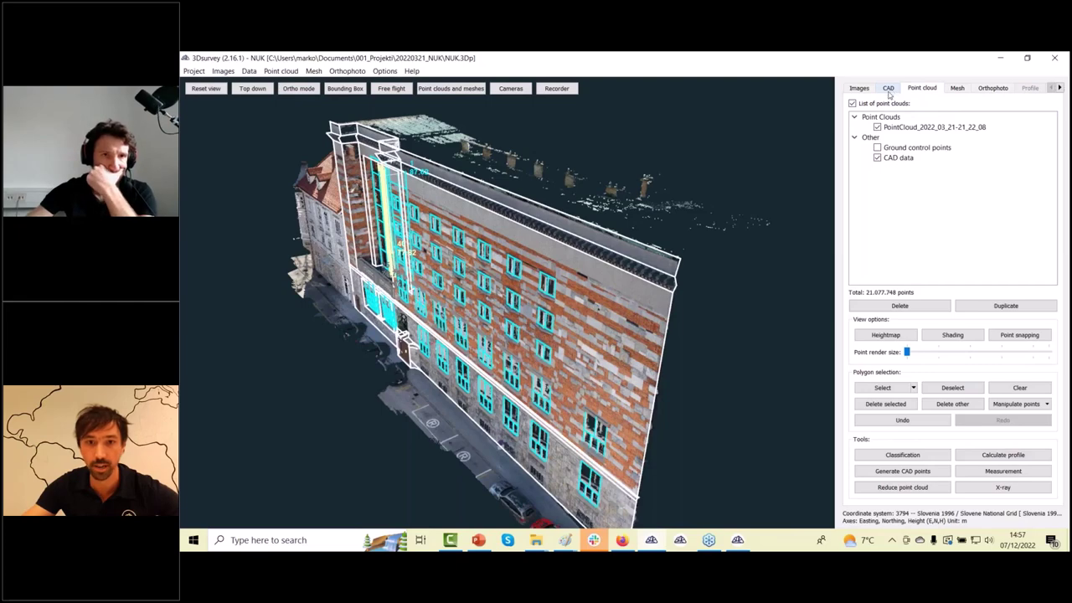
pyautogui.click(1019, 335)
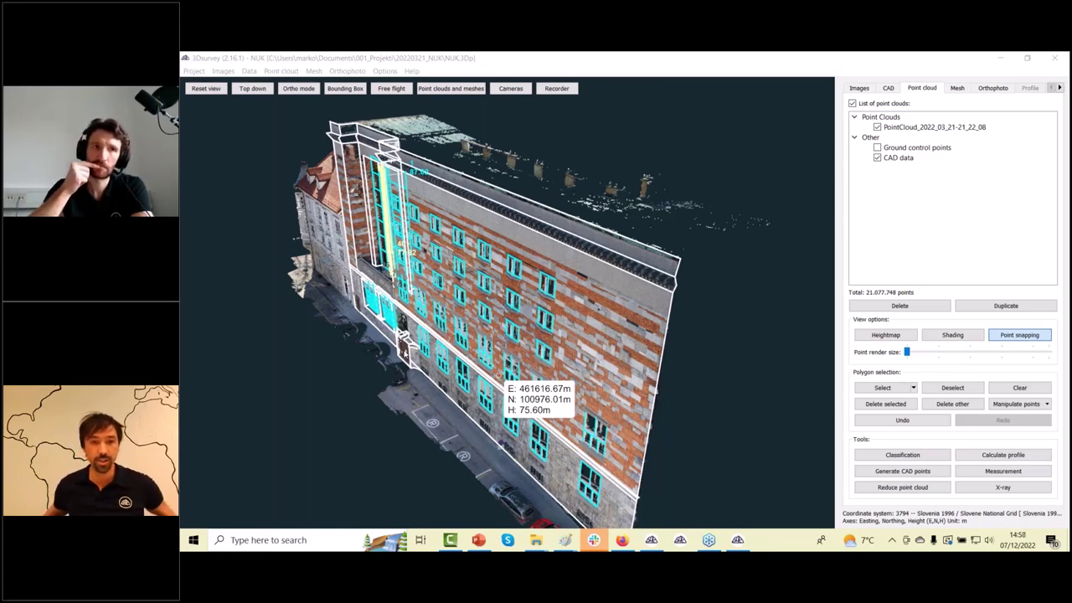
# Show the Point cloud menu's Load and Save as options
pyautogui.click(287, 74)
pyautogui.click(286, 73)
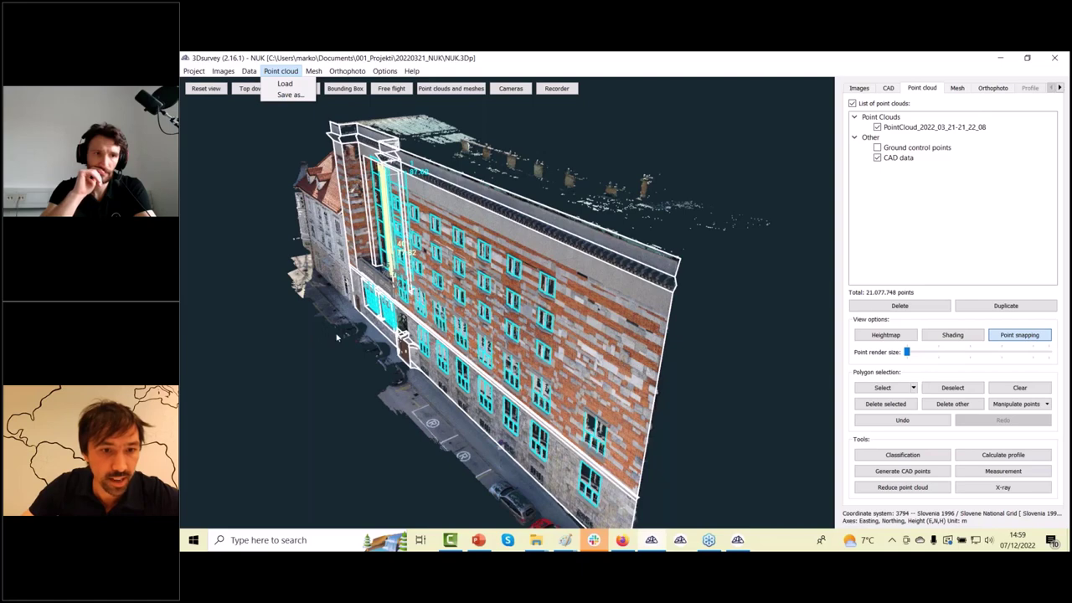
# Read the snapped roof-corner coordinate: E 461618.61 m, N 100988.41 m, H 90.82 m
pyautogui.click(421, 336)
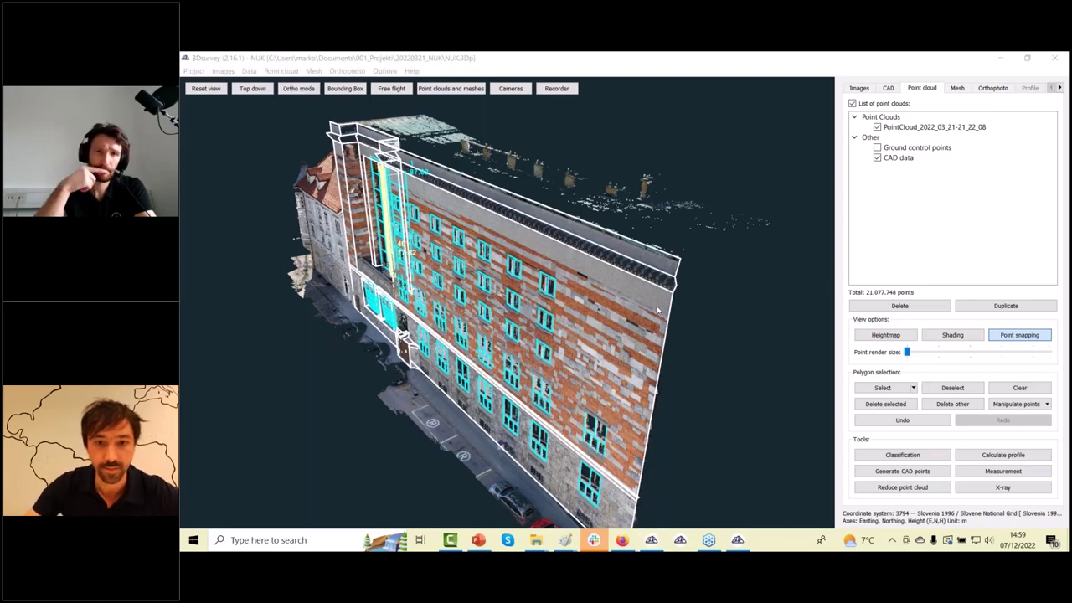
pyautogui.moveTo(660, 308)
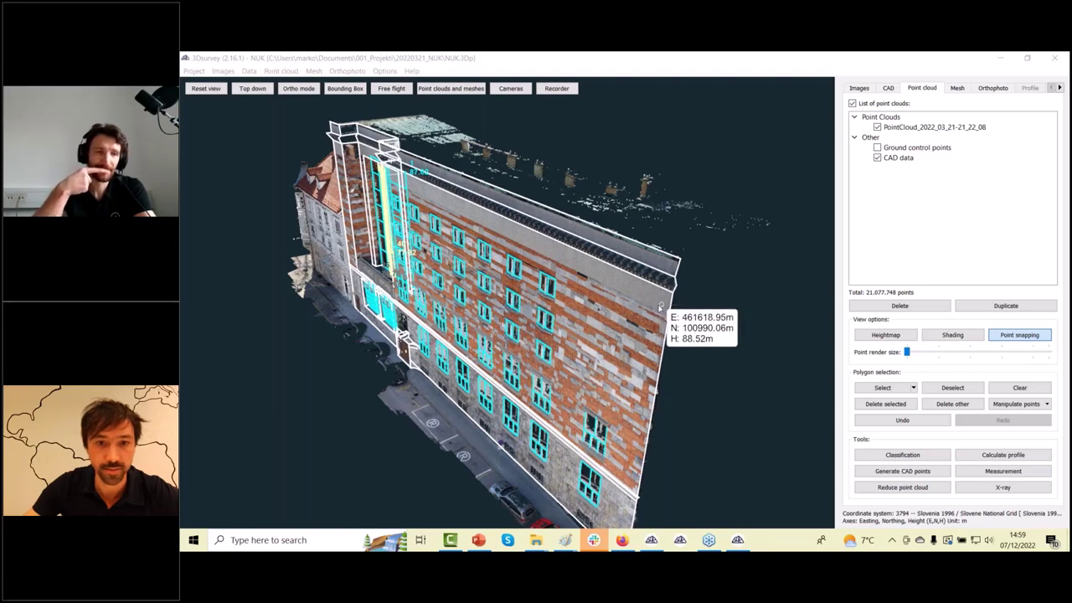
pyautogui.moveTo(660, 307); pyautogui.dragTo(772, 287)
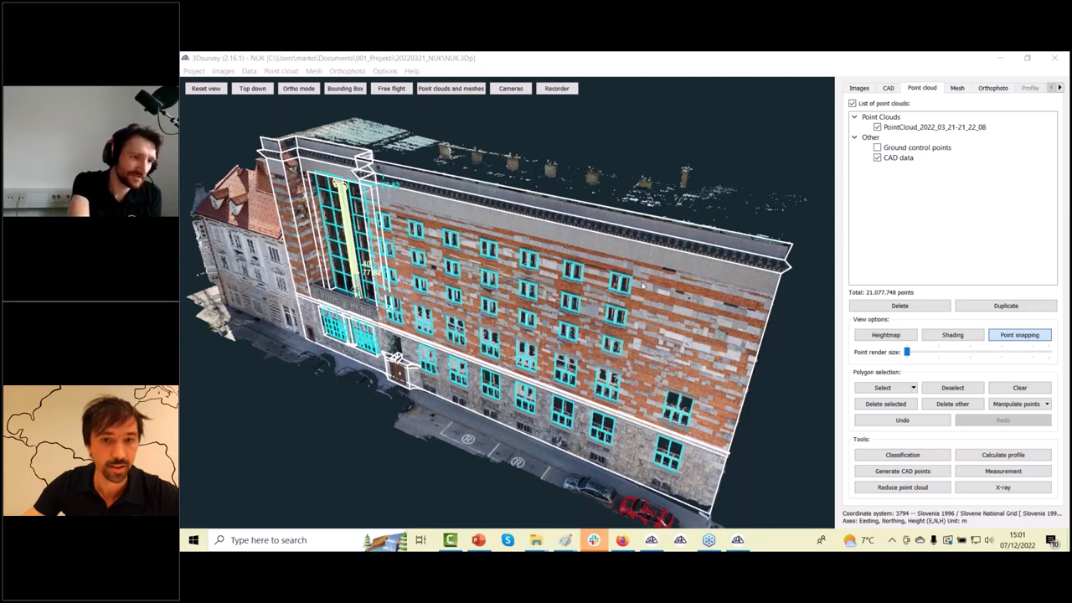
pyautogui.moveTo(666, 256)
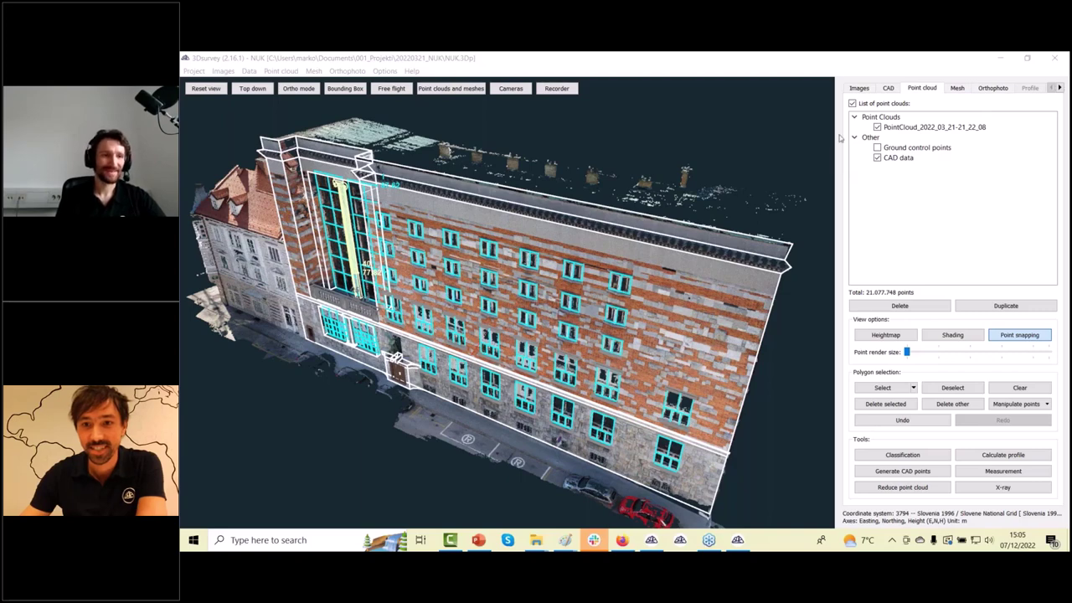
pyautogui.moveTo(746, 243)
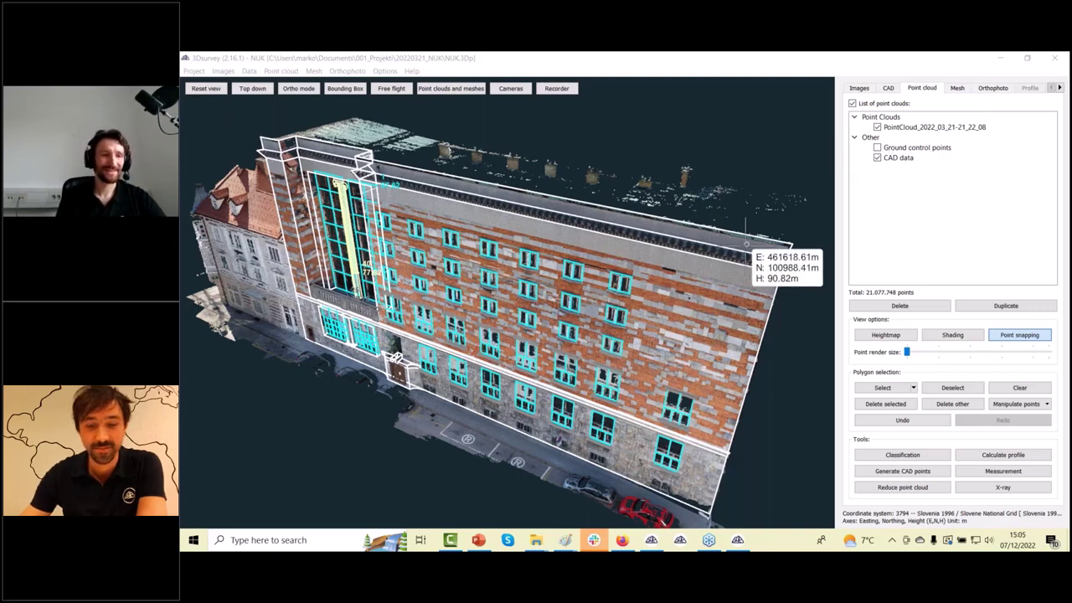